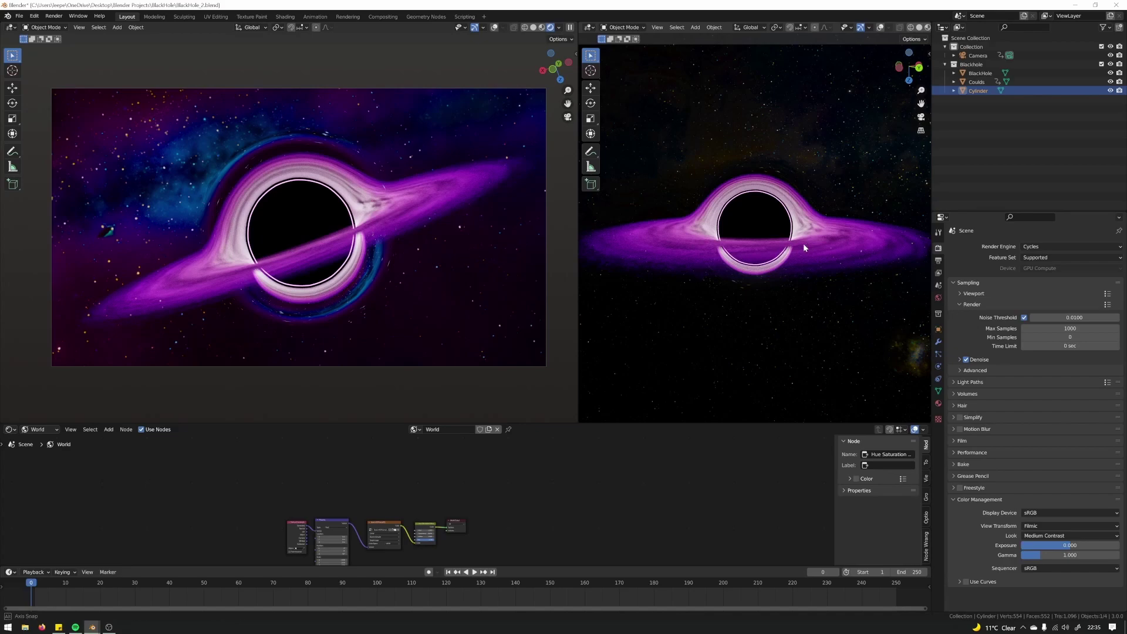
Step: Start a new file without saving the current project and delete all the default objects
{"action": "middle_click_drag", "start_coordinate": [803, 243], "coordinate": [765, 259]}
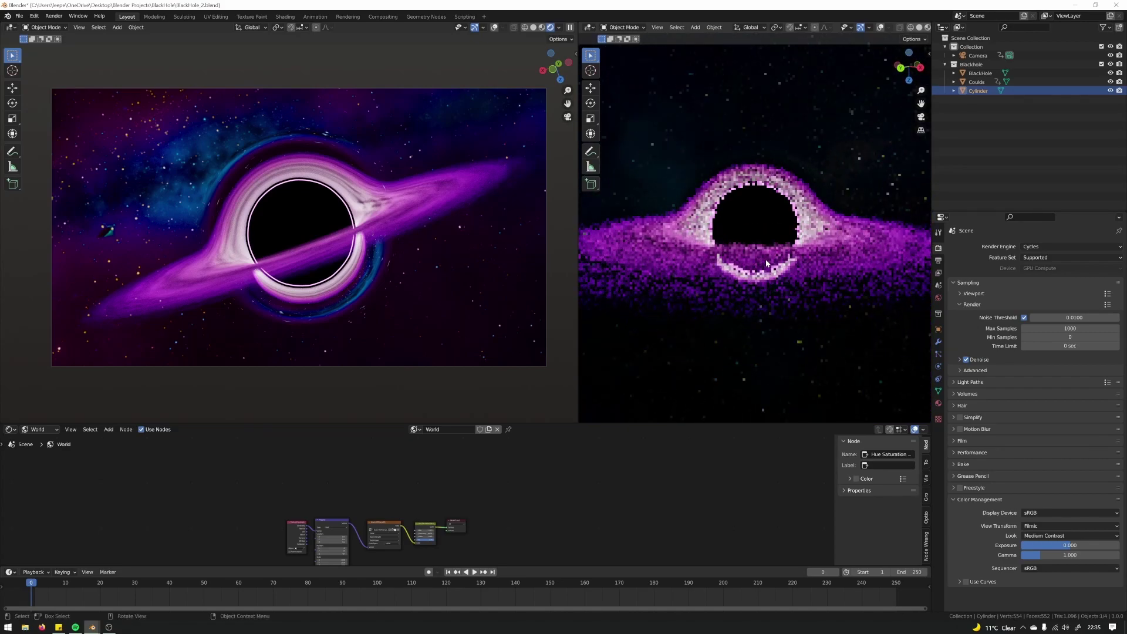
{"action": "left_click", "coordinate": [18, 16]}
{"action": "mouse_move", "coordinate": [80, 30]}
{"action": "left_click", "coordinate": [170, 28]}
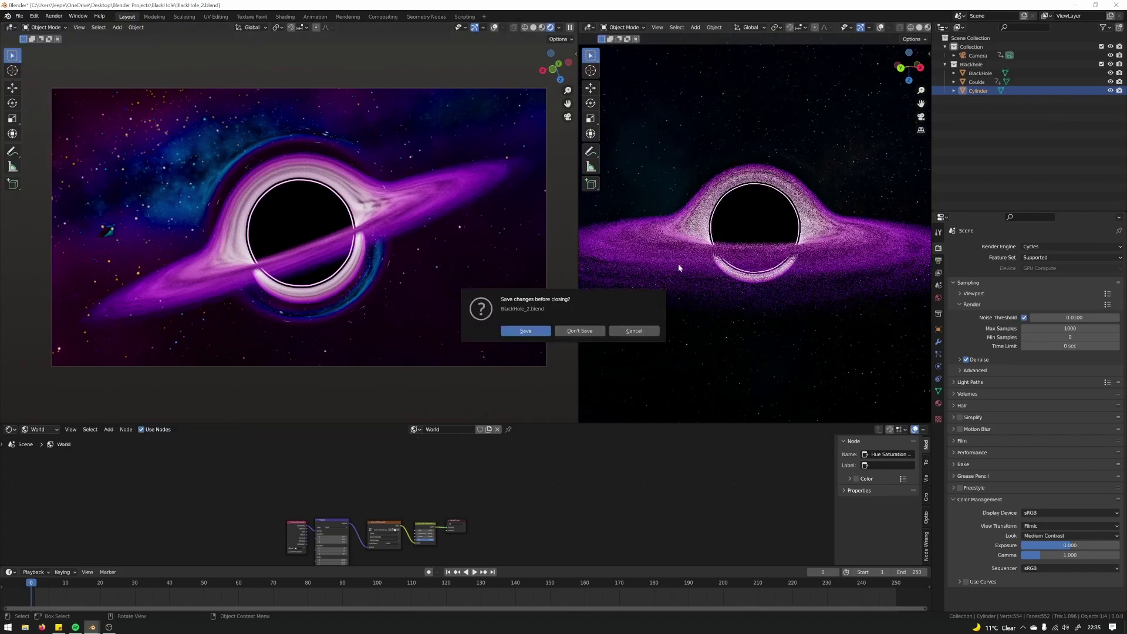
{"action": "left_click", "coordinate": [579, 331]}
{"action": "key", "text": "a"}
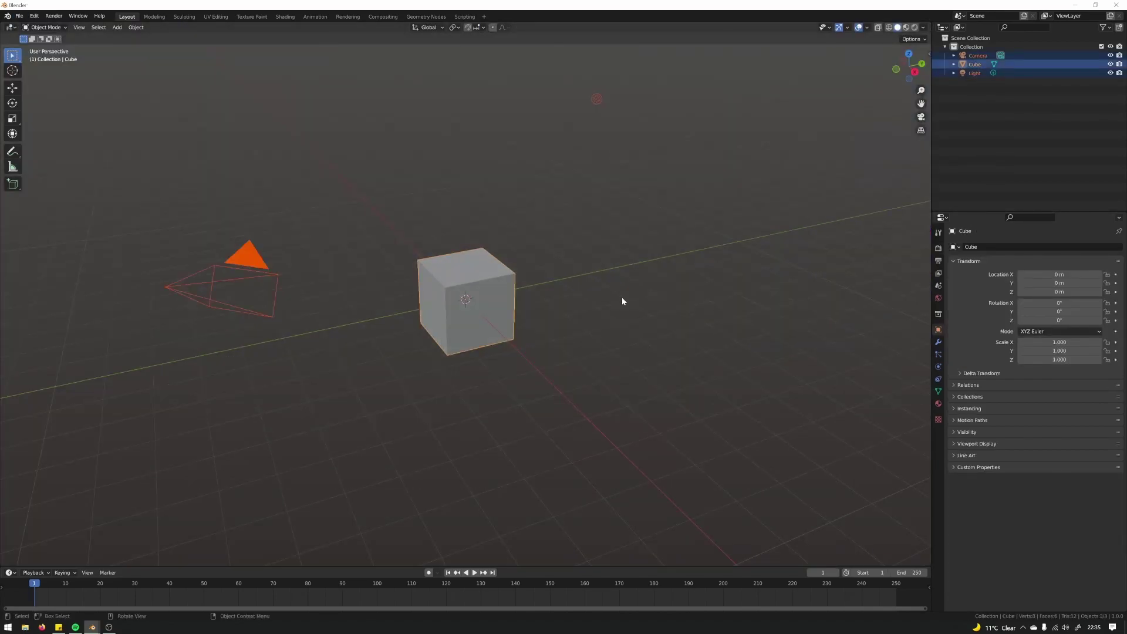
{"action": "key", "text": "Delete"}
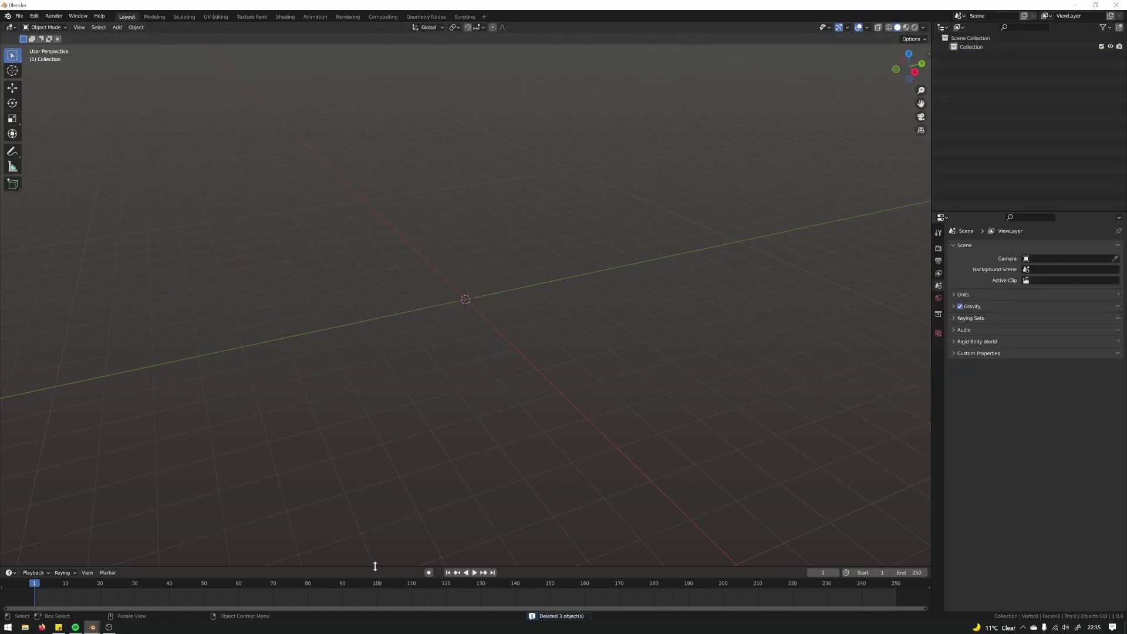
Step: Enlarge the timeline area and turn it into a Shader Editor showing the World nodes
{"action": "left_click_drag", "start_coordinate": [375, 566], "coordinate": [376, 401]}
{"action": "left_click", "coordinate": [10, 406]}
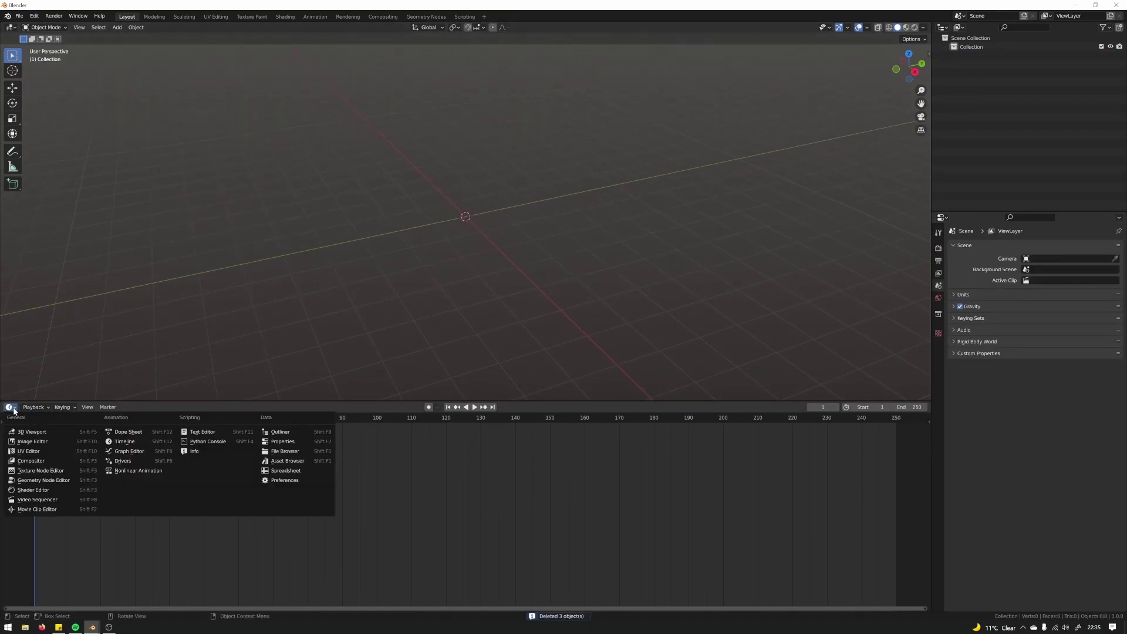
{"action": "left_click", "coordinate": [41, 491]}
{"action": "left_click", "coordinate": [46, 408]}
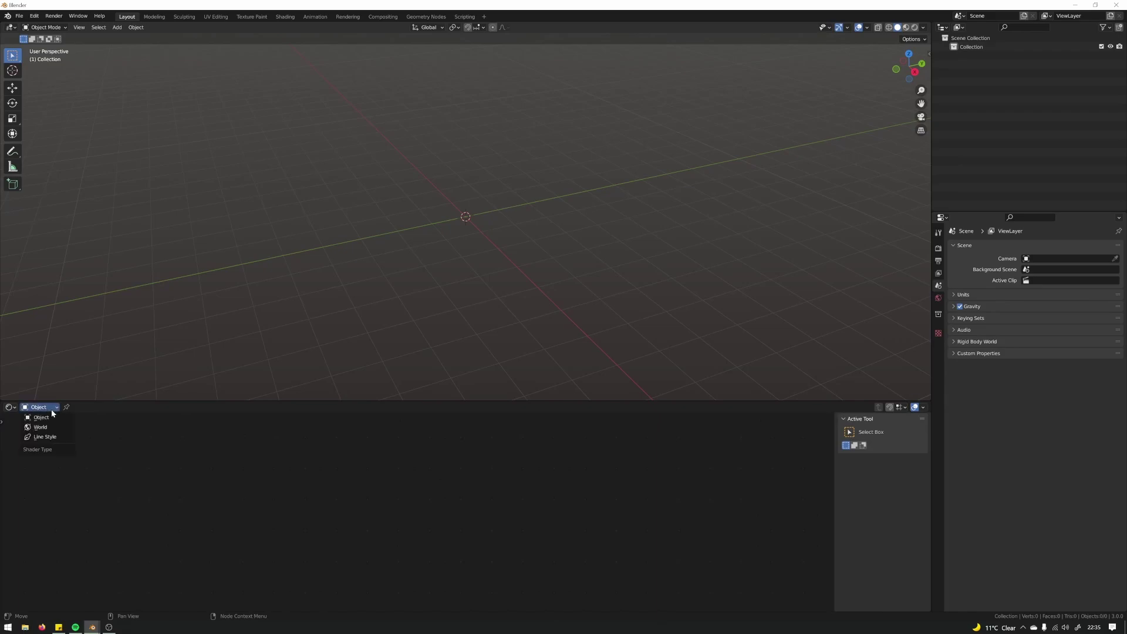
{"action": "left_click", "coordinate": [42, 428]}
{"action": "scroll", "coordinate": [410, 480], "scroll_direction": "up", "scroll_amount": 3}
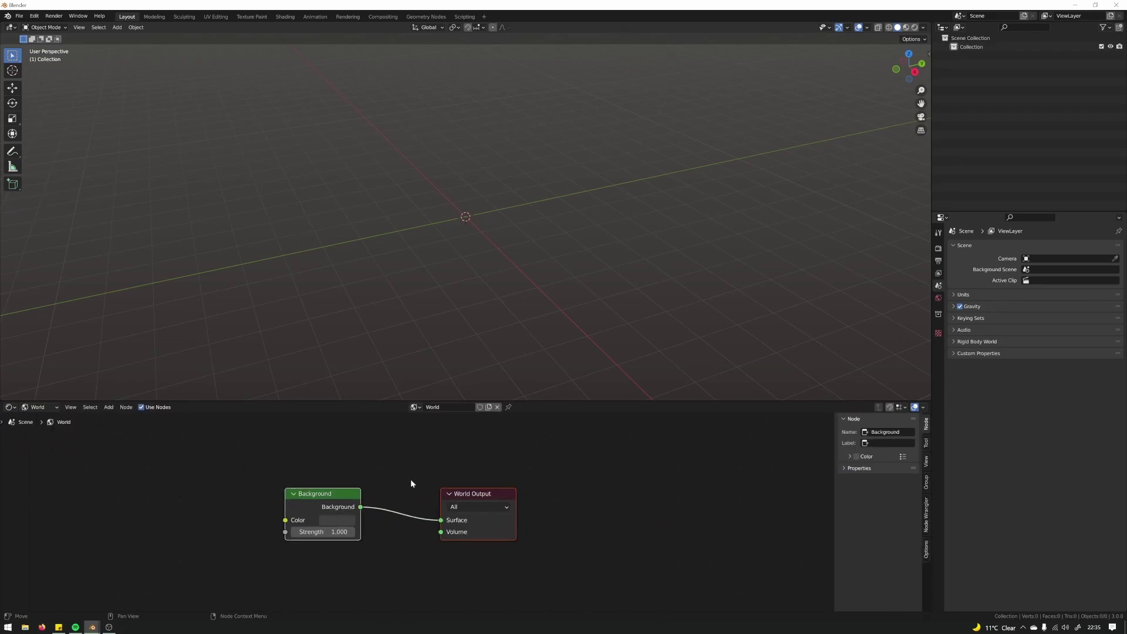
Step: Replace the Background node with an Environment Texture node whose Color feeds the World Output's Surface
{"action": "key", "text": "x"}
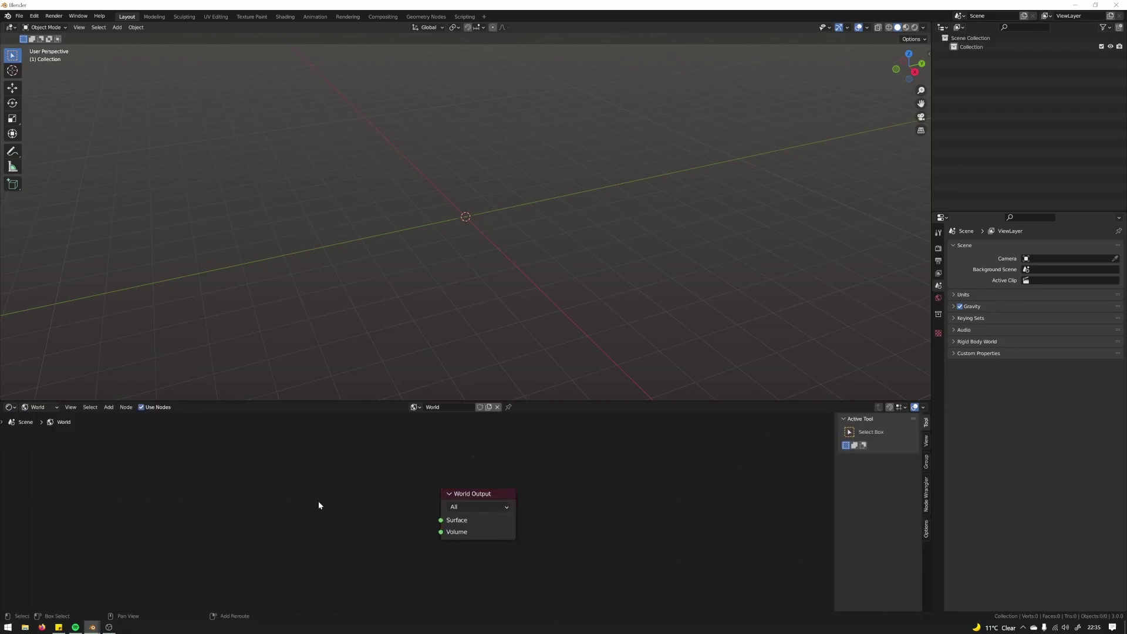
{"action": "key", "text": "shift+a"}
{"action": "left_click", "coordinate": [319, 503]}
{"action": "type", "text": "env"}
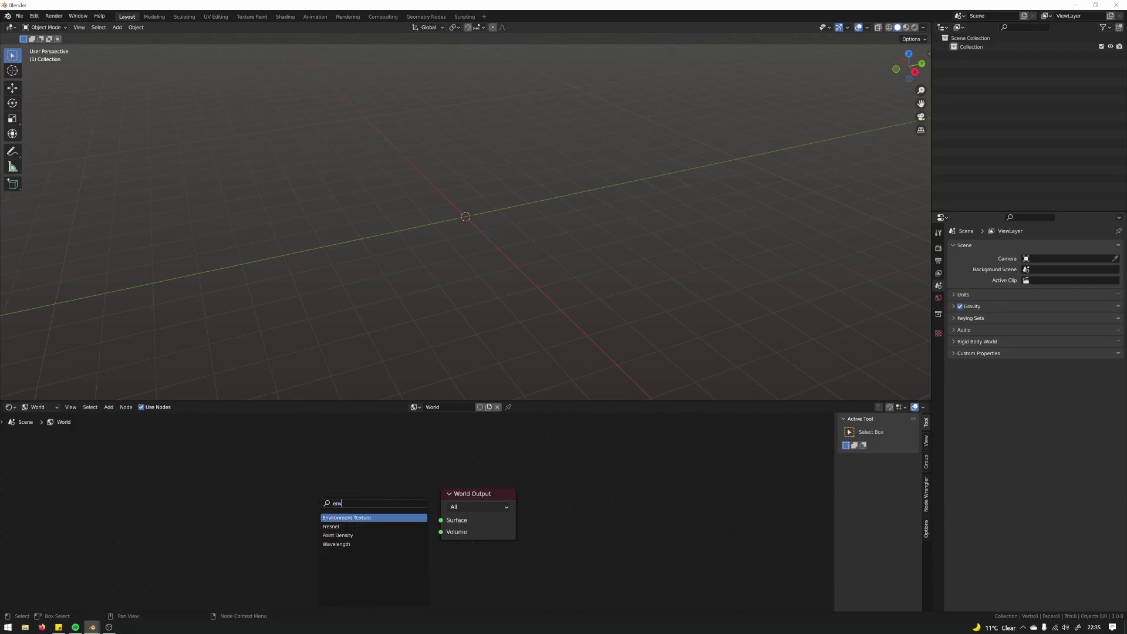
{"action": "key", "text": "Return"}
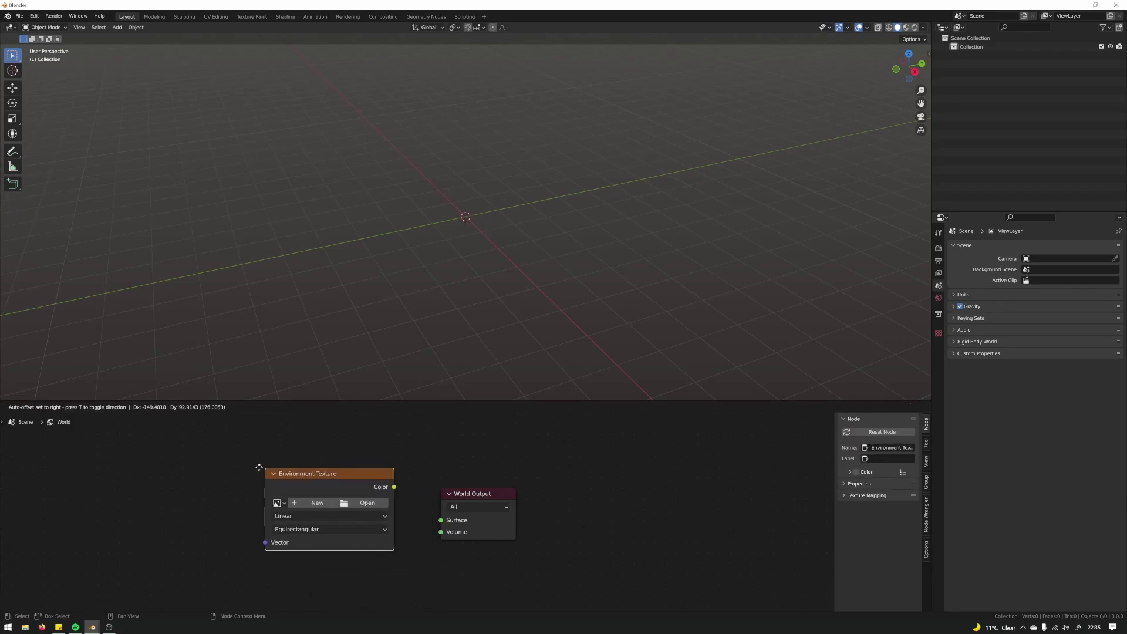
{"action": "left_click_drag", "start_coordinate": [387, 486], "coordinate": [441, 520]}
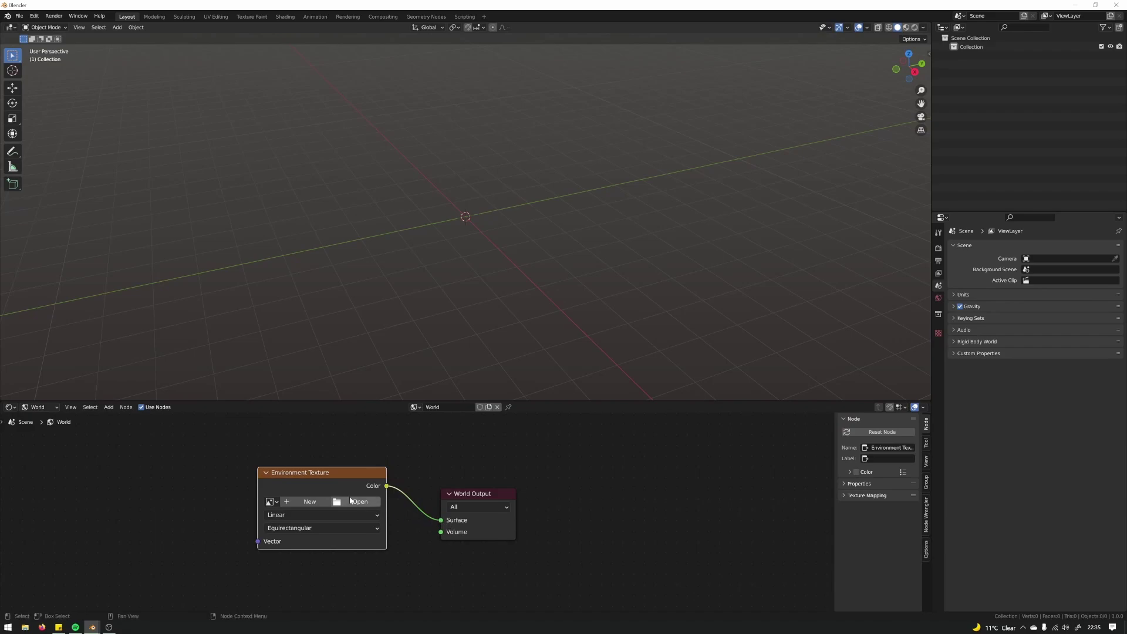
Step: Move the Environment Texture node farther from the World Output and load Space HDRI.png into it
{"action": "left_click_drag", "start_coordinate": [334, 477], "coordinate": [272, 481]}
{"action": "left_click", "coordinate": [299, 505]}
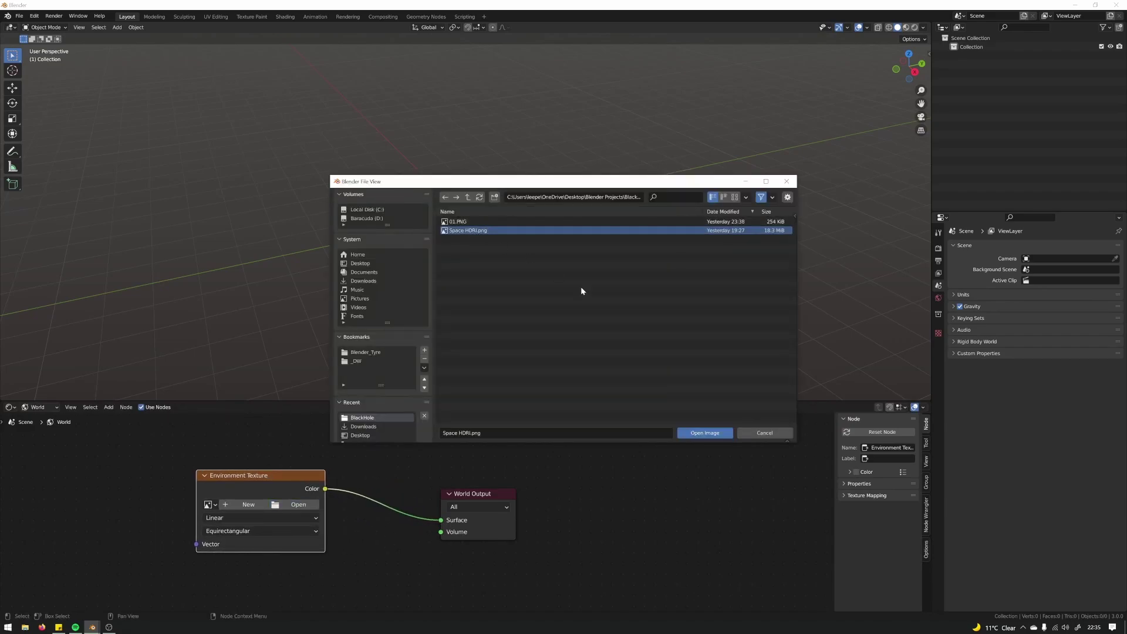
{"action": "left_click", "coordinate": [698, 432]}
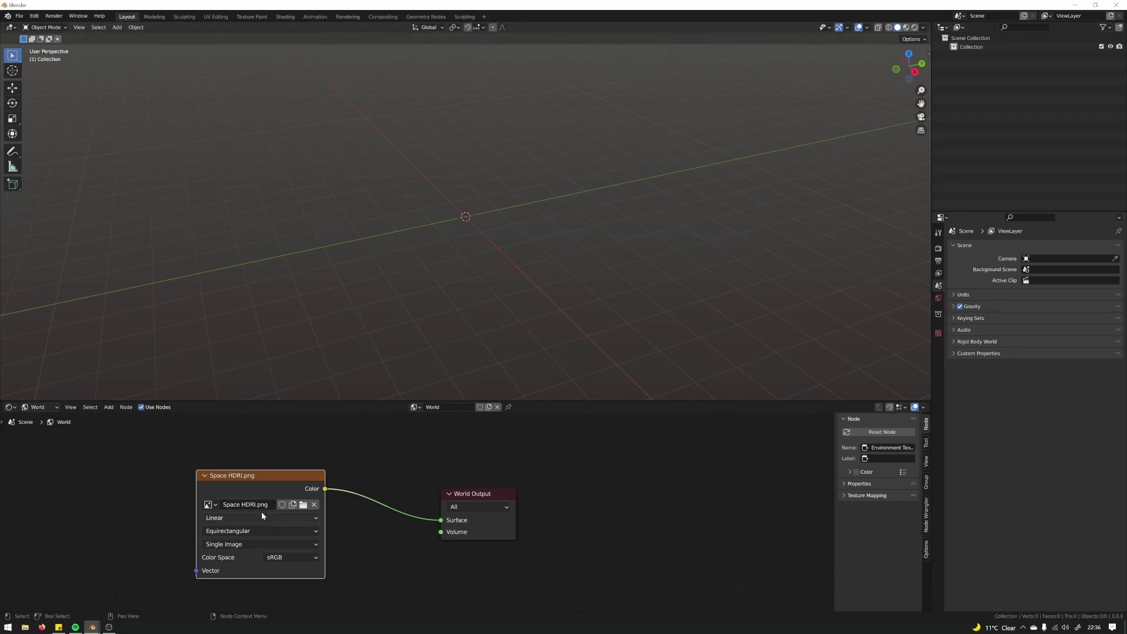
Step: Switch the 3D viewport to Rendered shading and set the render engine to Cycles
{"action": "middle_click_drag", "start_coordinate": [405, 324], "coordinate": [491, 269]}
{"action": "key", "text": "z"}
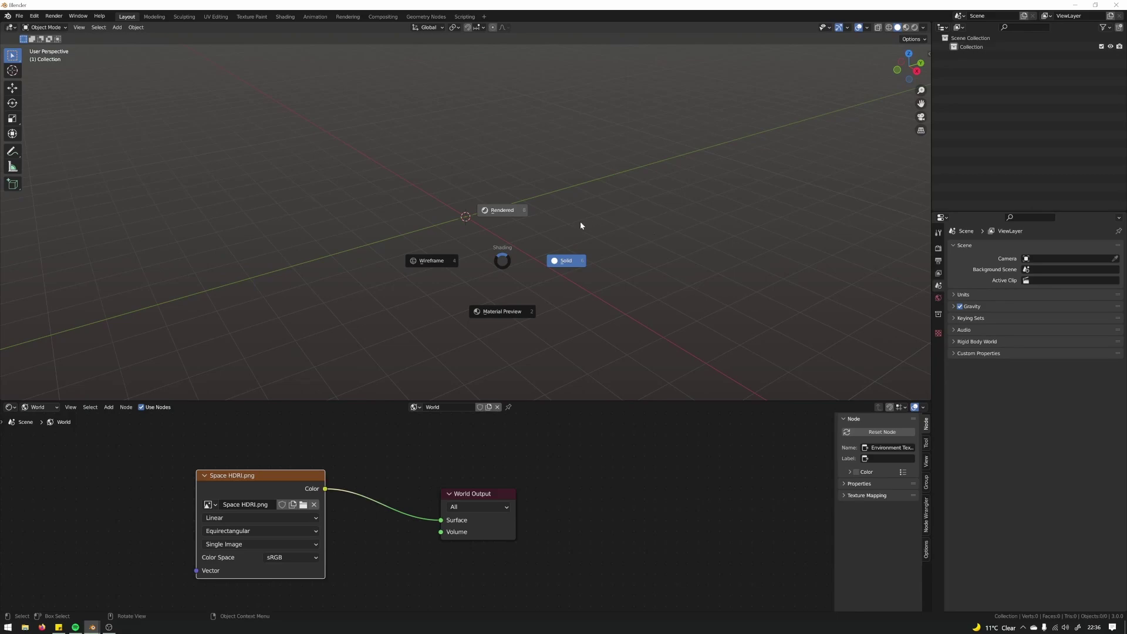
{"action": "key", "text": "8"}
{"action": "left_click", "coordinate": [938, 232]}
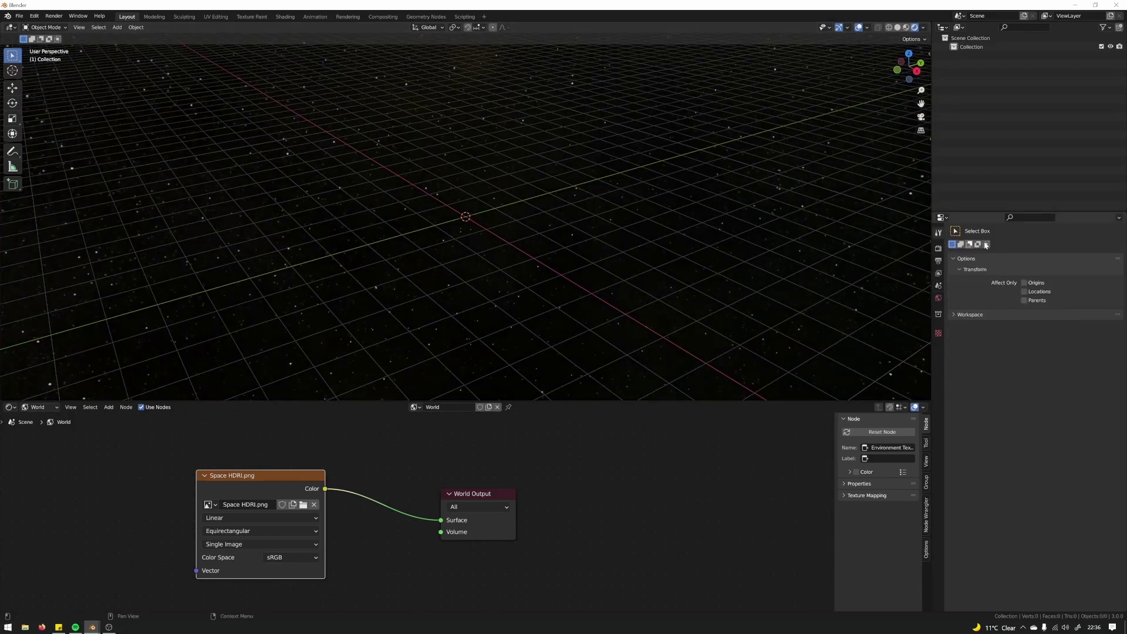
{"action": "left_click", "coordinate": [938, 248]}
{"action": "left_click", "coordinate": [1041, 247]}
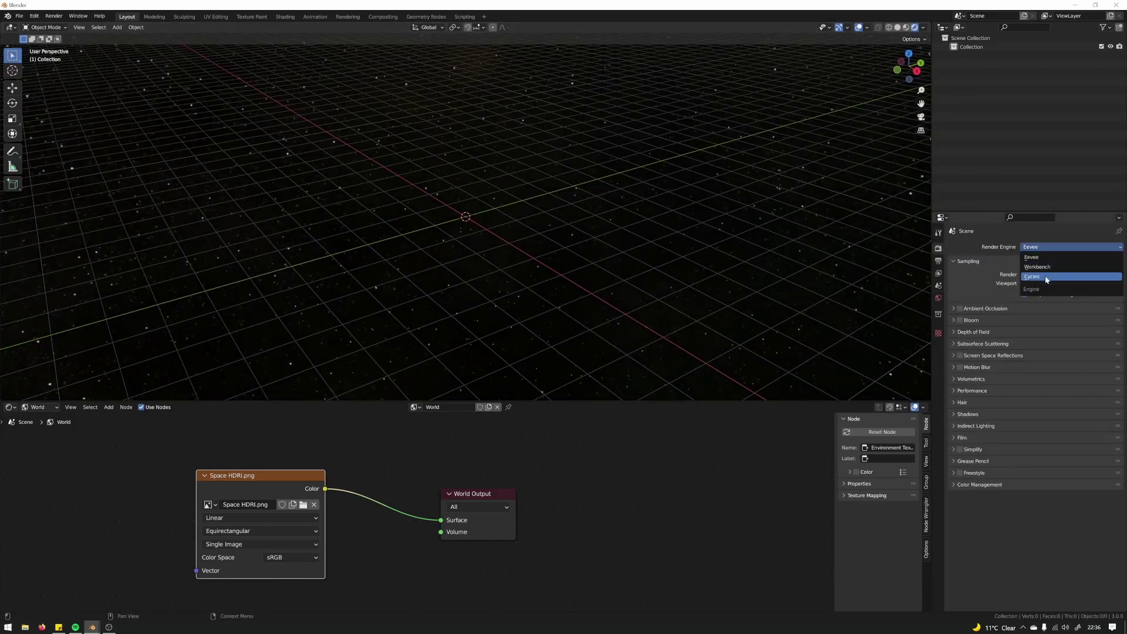
{"action": "left_click", "coordinate": [1041, 271]}
Step: Add Texture Coordinate and Mapping nodes in front of the Space HDRI.png texture node
{"action": "middle_click_drag", "start_coordinate": [679, 261], "coordinate": [672, 234]}
{"action": "middle_click_drag", "start_coordinate": [309, 473], "coordinate": [448, 467]}
{"action": "left_click", "coordinate": [379, 454]}
{"action": "left_click", "coordinate": [413, 473]}
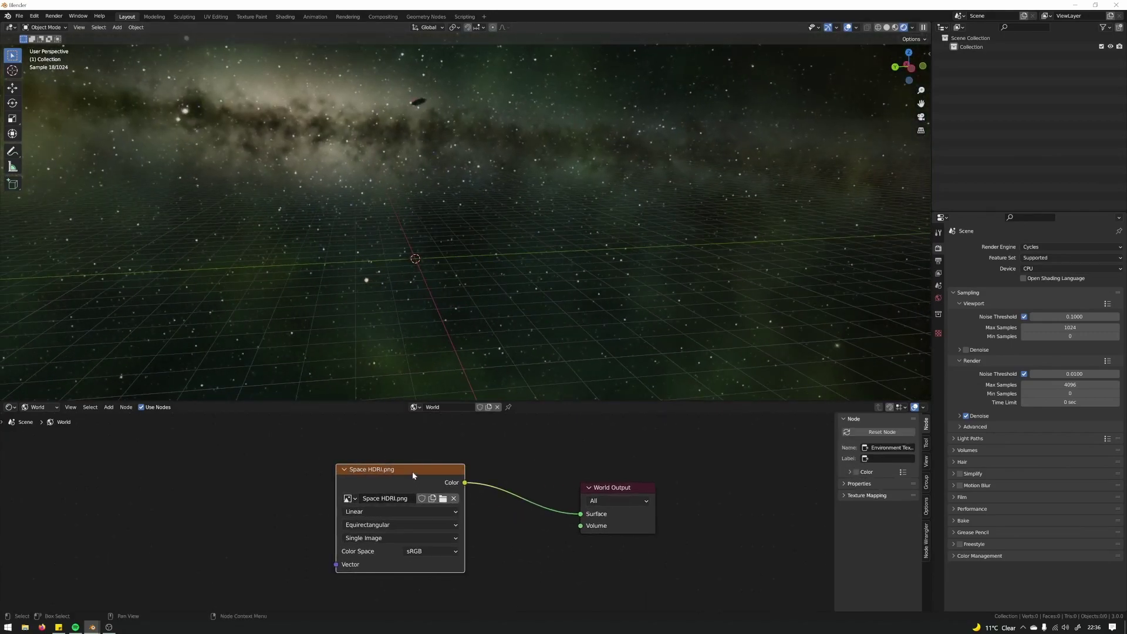
{"action": "key", "text": "ctrl+t"}
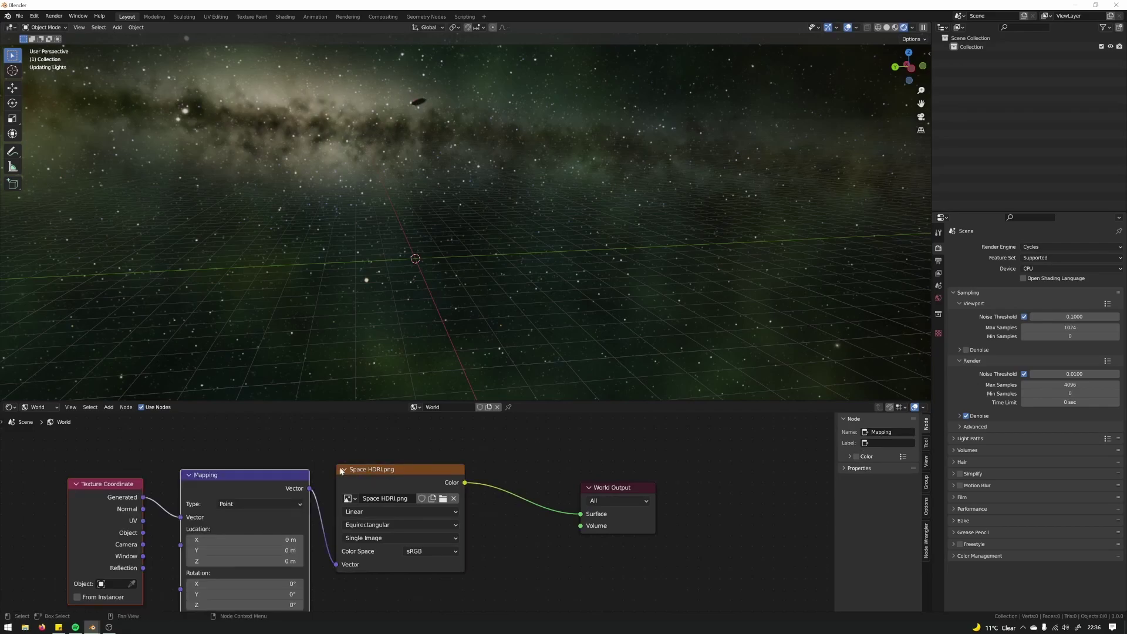
{"action": "key", "text": "Home"}
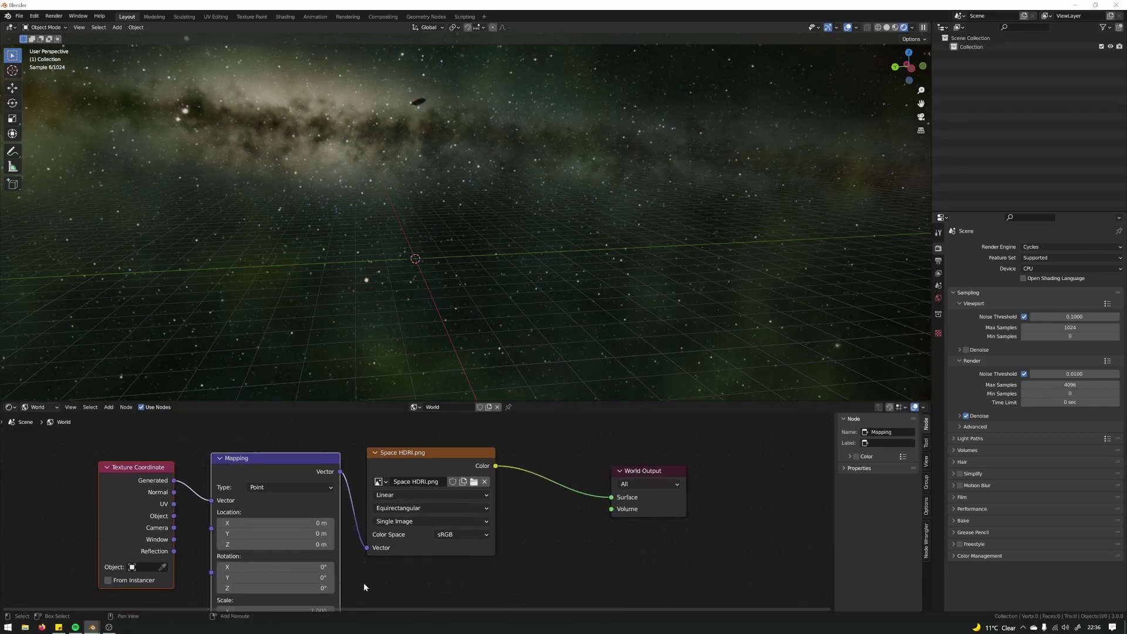
Step: Try different X and Z scale values on the Mapping node, cancelling each change
{"action": "left_click_drag", "start_coordinate": [340, 565], "coordinate": [400, 566]}
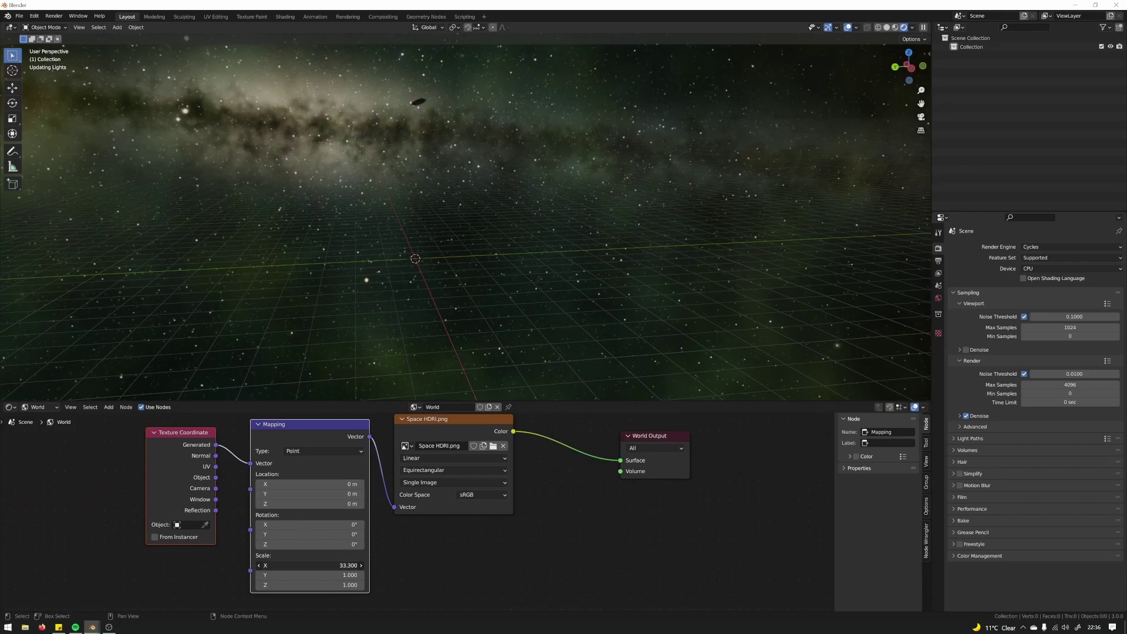
{"action": "key", "text": "Escape"}
{"action": "left_click_drag", "start_coordinate": [339, 585], "coordinate": [359, 585]}
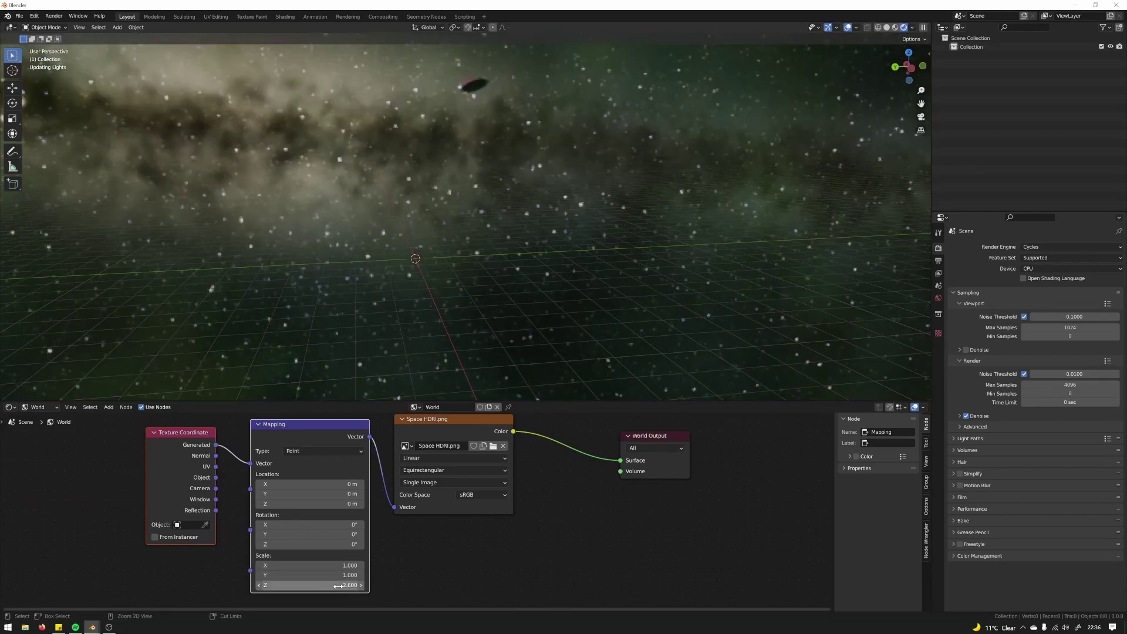
{"action": "key", "text": "Escape"}
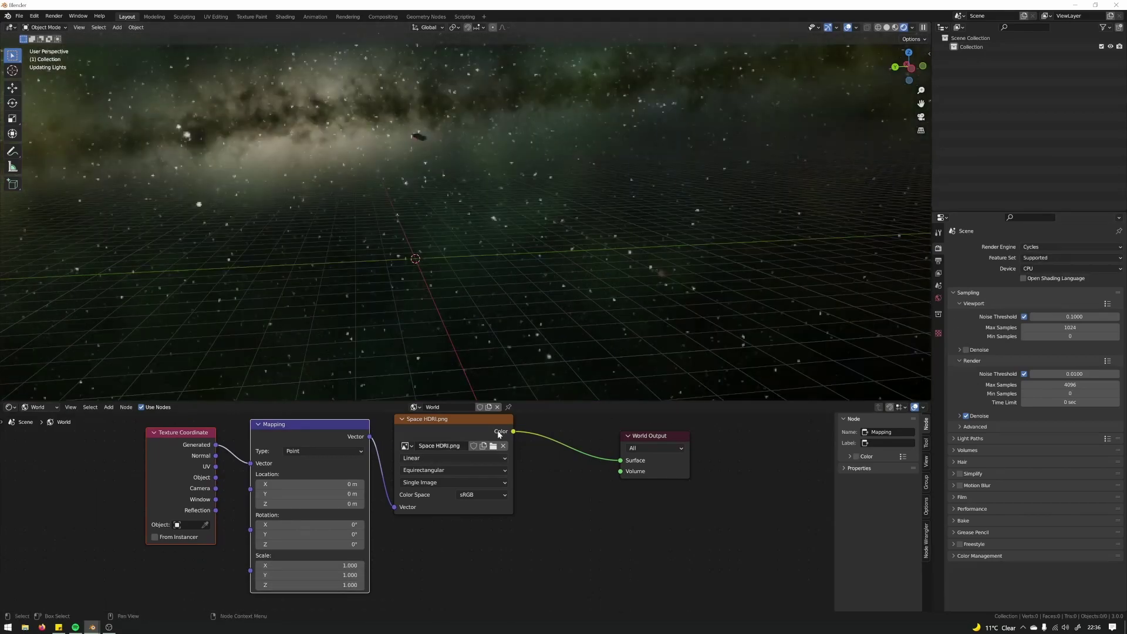
Step: Try Z scale and Z rotation changes on the Mapping node under Eevee, cancel them and return to Cycles
{"action": "left_click", "coordinate": [1044, 247]}
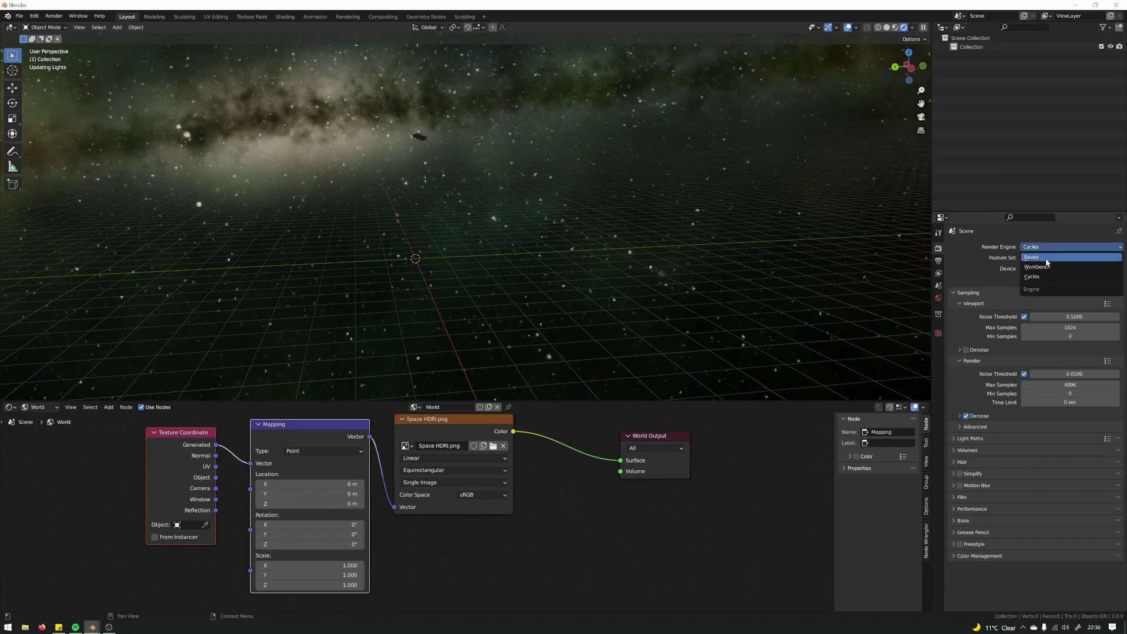
{"action": "left_click", "coordinate": [1045, 253]}
{"action": "mouse_move", "coordinate": [300, 586]}
{"action": "left_mouse_down"}
{"action": "mouse_move", "coordinate": [358, 586]}
{"action": "mouse_move", "coordinate": [299, 585]}
{"action": "left_mouse_up"}
{"action": "key", "text": "Escape"}
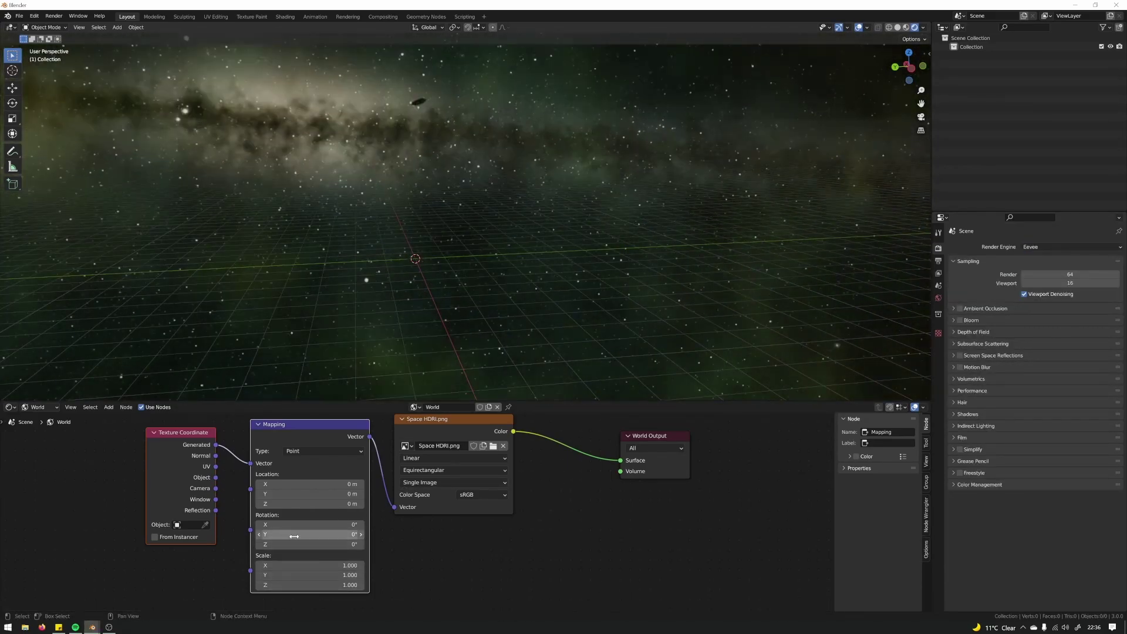
{"action": "left_click_drag", "start_coordinate": [311, 544], "coordinate": [364, 544]}
{"action": "key", "text": "Escape"}
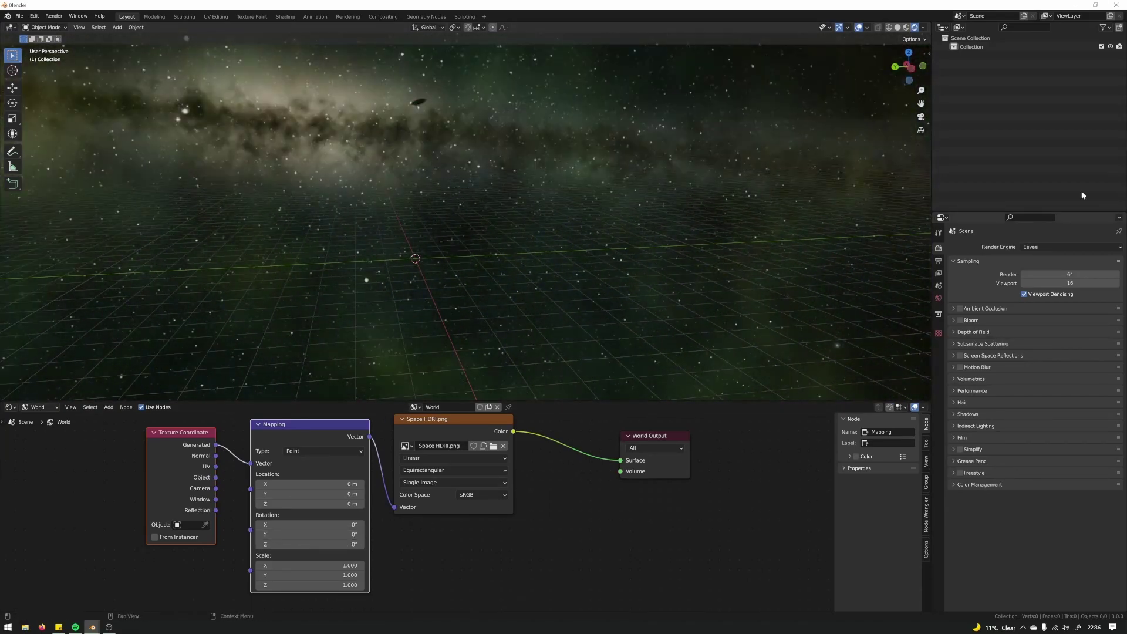
{"action": "left_click", "coordinate": [1043, 245]}
{"action": "left_click", "coordinate": [1047, 270]}
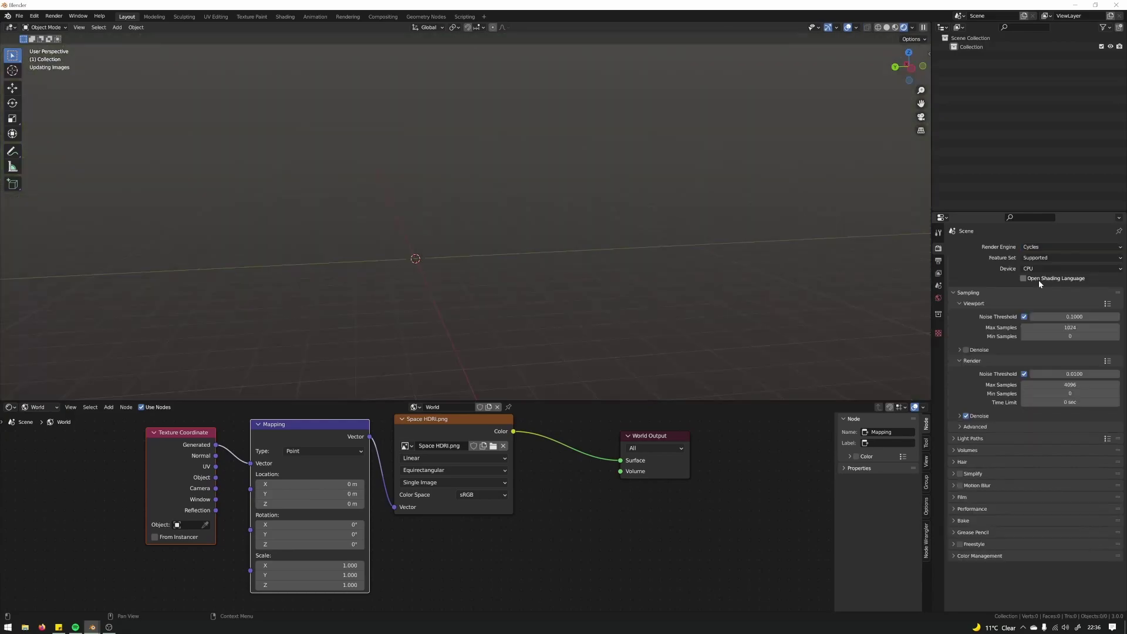
Step: Insert a Hue Saturation Value node between the Space HDRI.png texture and the World Output
{"action": "left_click", "coordinate": [562, 535]}
{"action": "middle_click_drag", "start_coordinate": [603, 510], "coordinate": [677, 558]}
{"action": "scroll", "coordinate": [419, 487], "scroll_direction": "down", "scroll_amount": 1}
{"action": "middle_click_drag", "start_coordinate": [336, 449], "coordinate": [311, 448]}
{"action": "left_click_drag", "start_coordinate": [200, 440], "coordinate": [330, 461]}
{"action": "key", "text": "shift+a"}
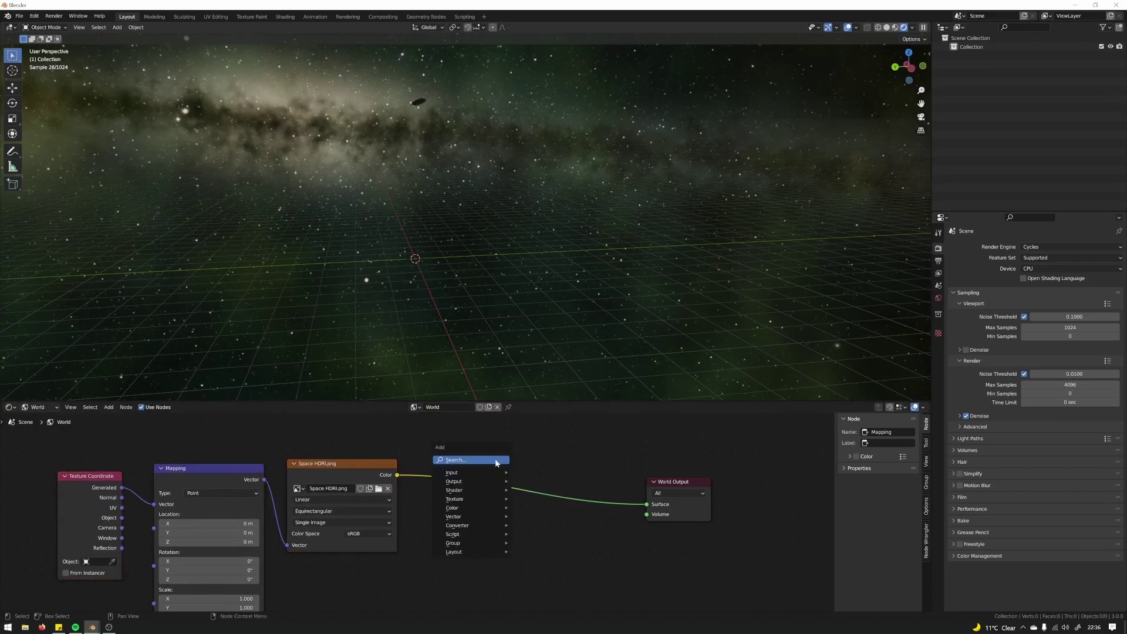
{"action": "left_click", "coordinate": [495, 462]}
{"action": "type", "text": "hue"}
{"action": "key", "text": "Return"}
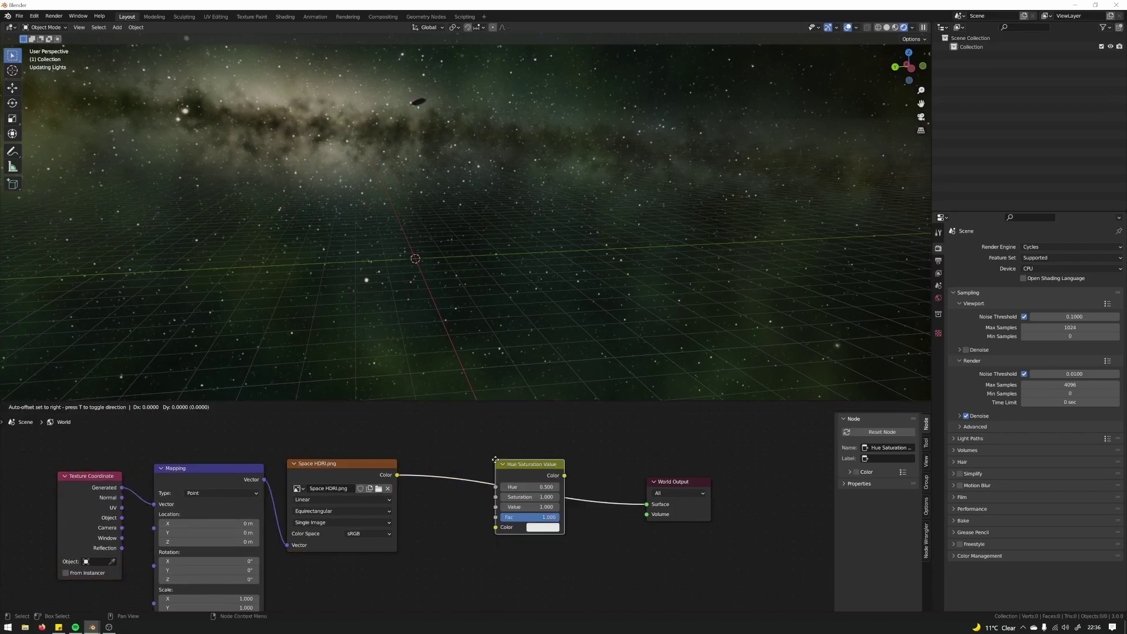
{"action": "left_click", "coordinate": [484, 465]}
Step: Set Hue to 1 and Saturation to 4 on the Hue Saturation Value node
{"action": "double_click", "coordinate": [517, 487]}
{"action": "type", "text": "1"}
{"action": "key", "text": "Return"}
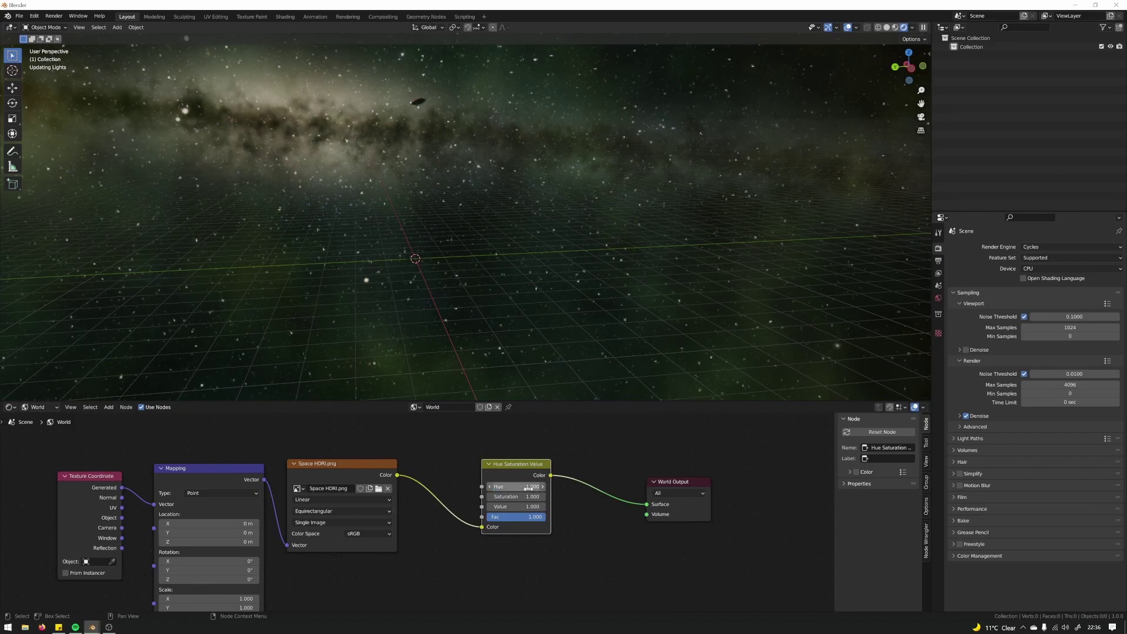
{"action": "double_click", "coordinate": [516, 496]}
{"action": "type", "text": "4"}
{"action": "key", "text": "Return"}
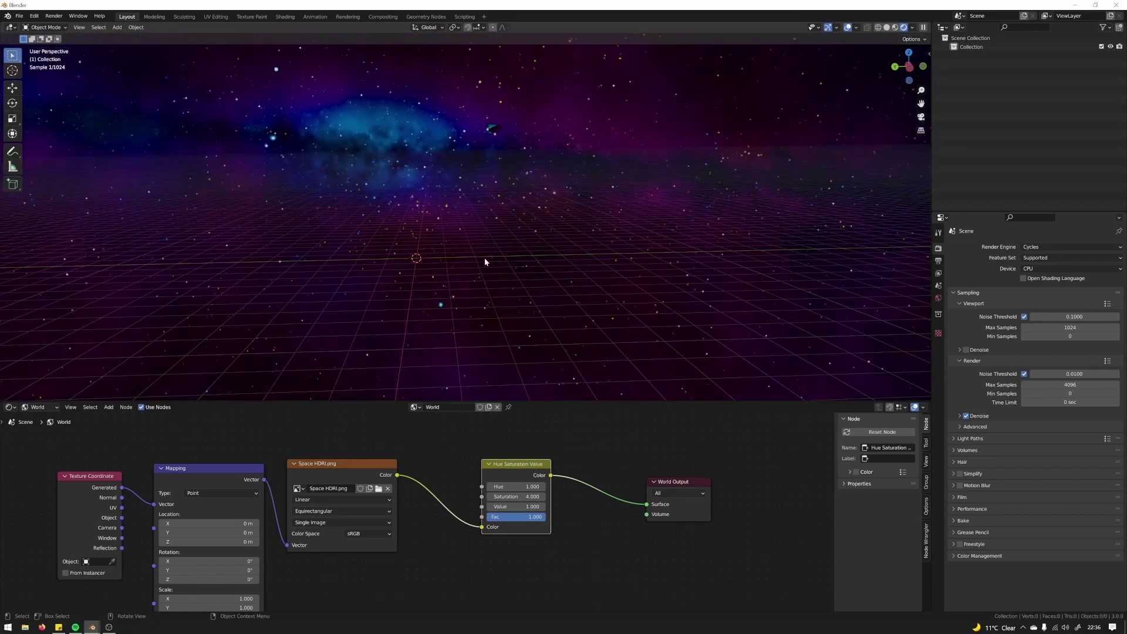
Step: Add a UV Sphere mesh at the centre of the scene
{"action": "middle_click_drag", "start_coordinate": [485, 259], "coordinate": [567, 358]}
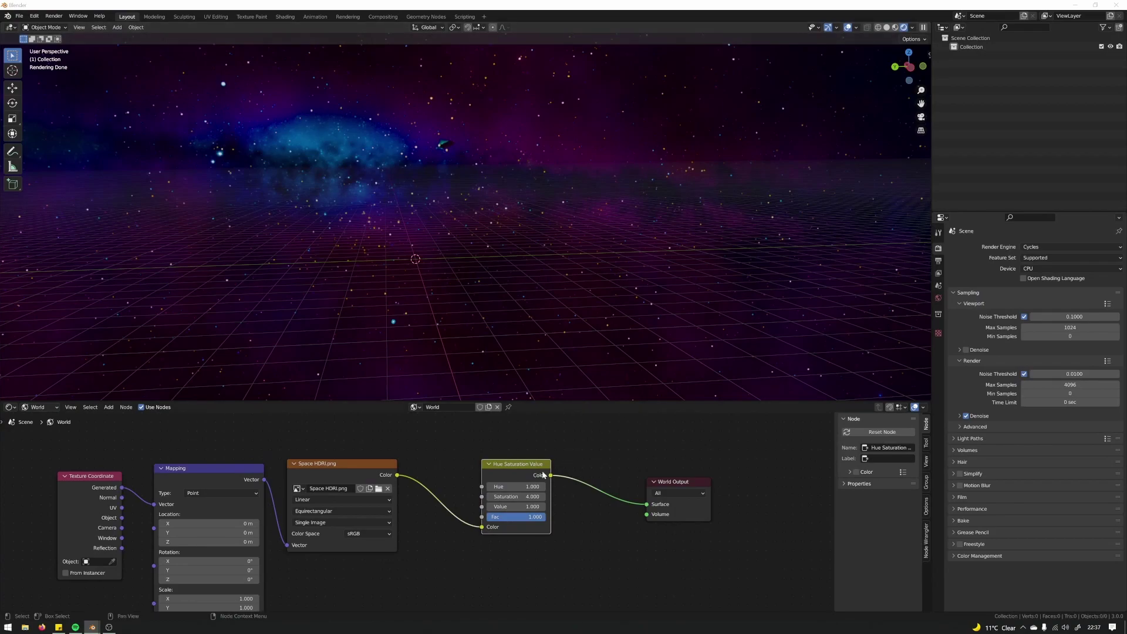
{"action": "middle_click_drag", "start_coordinate": [447, 288], "coordinate": [446, 266]}
{"action": "key", "text": "shift+a"}
{"action": "mouse_move", "coordinate": [446, 267]}
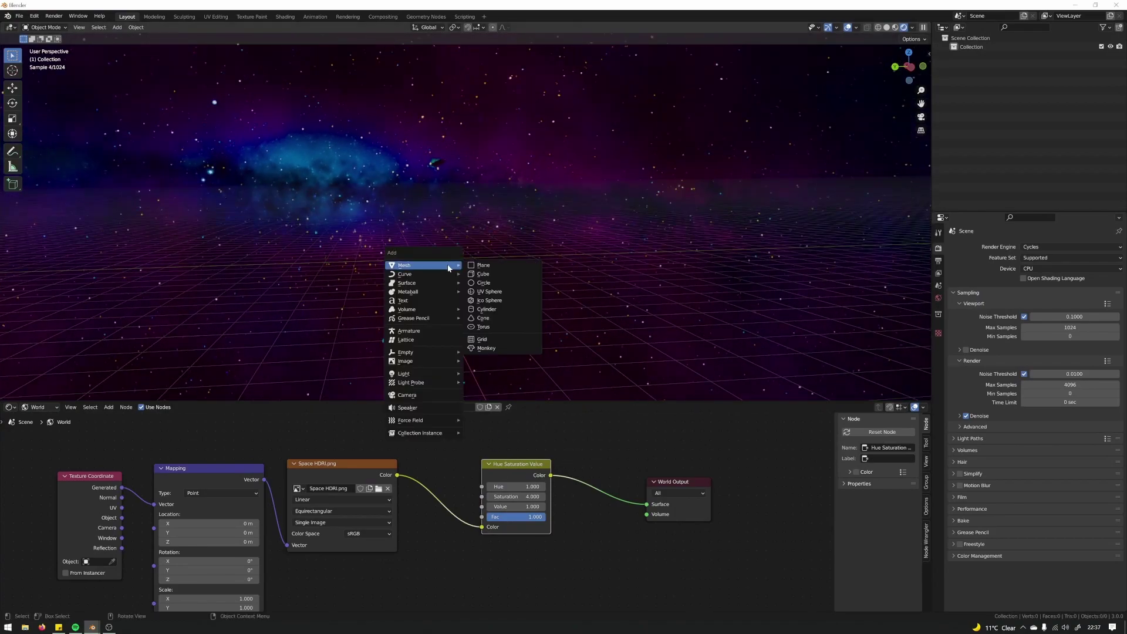
{"action": "left_click", "coordinate": [501, 292]}
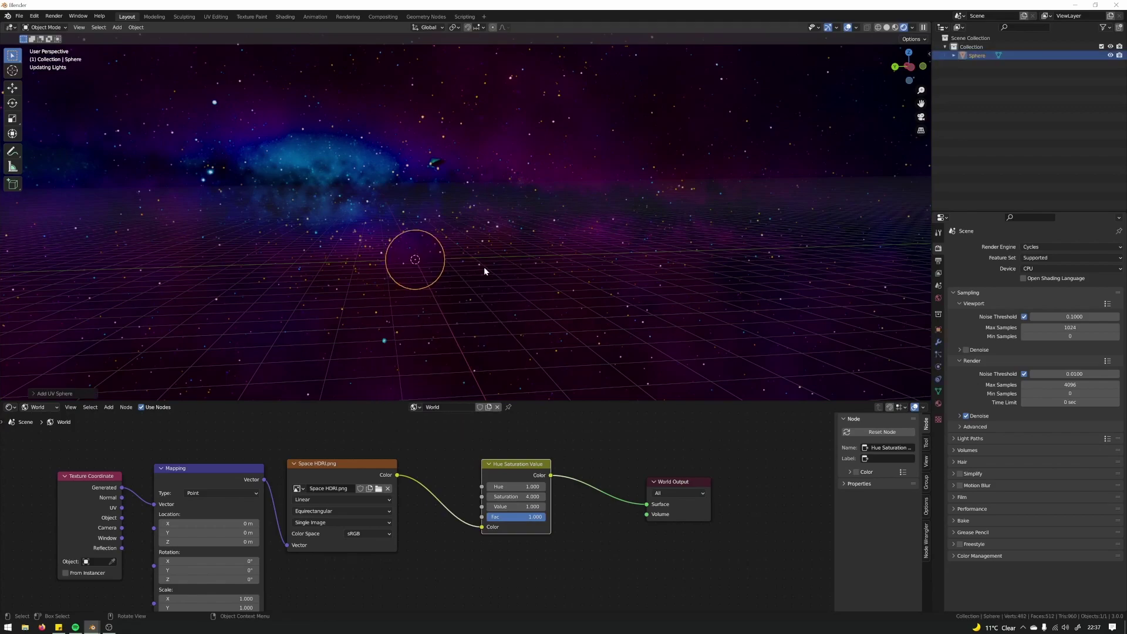
Step: Switch the shader editor to object materials and give the sphere a new material named Blackhole
{"action": "left_click", "coordinate": [41, 407]}
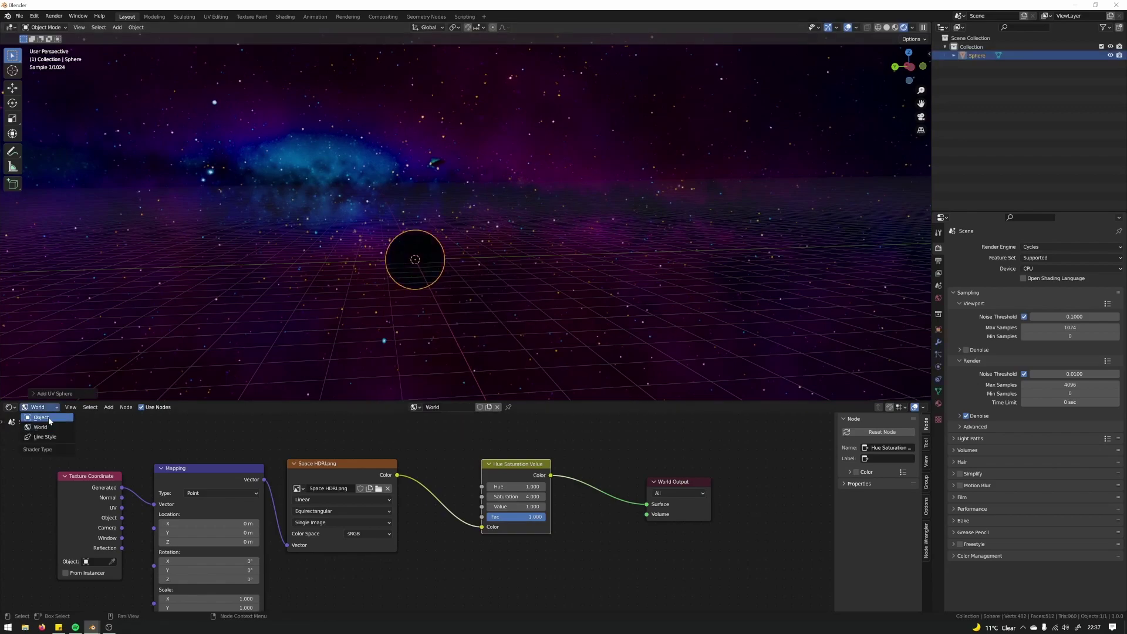
{"action": "left_click", "coordinate": [39, 418]}
{"action": "left_click", "coordinate": [474, 408]}
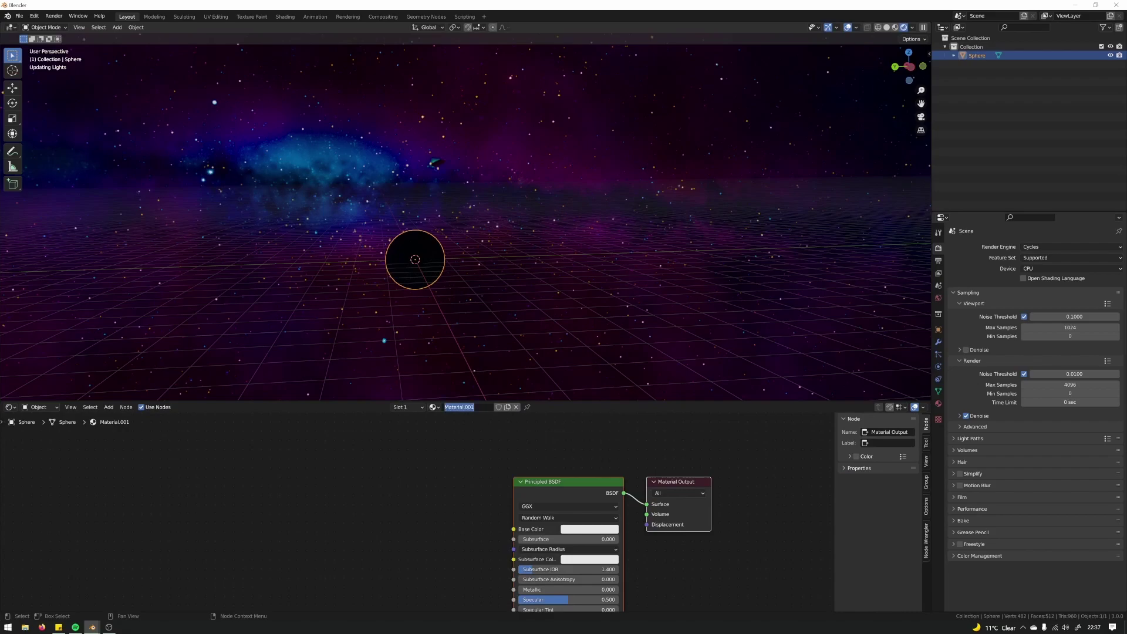
{"action": "type", "text": "Bkacl"}
{"action": "middle_click_drag", "start_coordinate": [511, 450], "coordinate": [438, 425]}
{"action": "scroll", "coordinate": [438, 425], "scroll_direction": "down", "scroll_amount": 3}
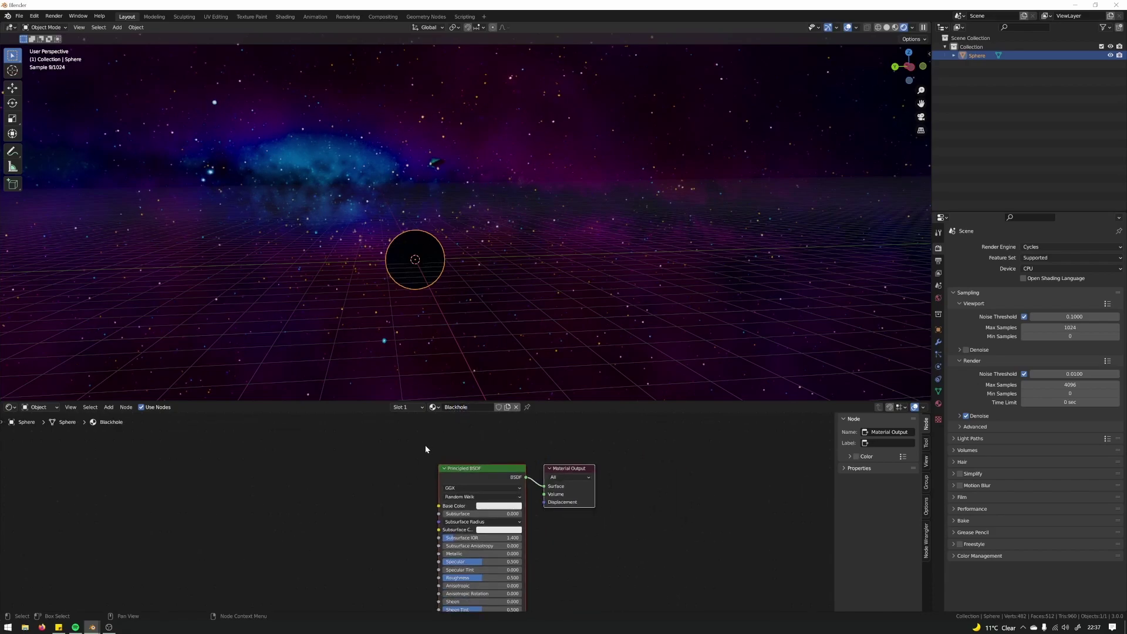
Step: Replace the Principled BSDF with a Refraction BSDF and connect it to the Material Output's Surface input
{"action": "left_click", "coordinate": [472, 469]}
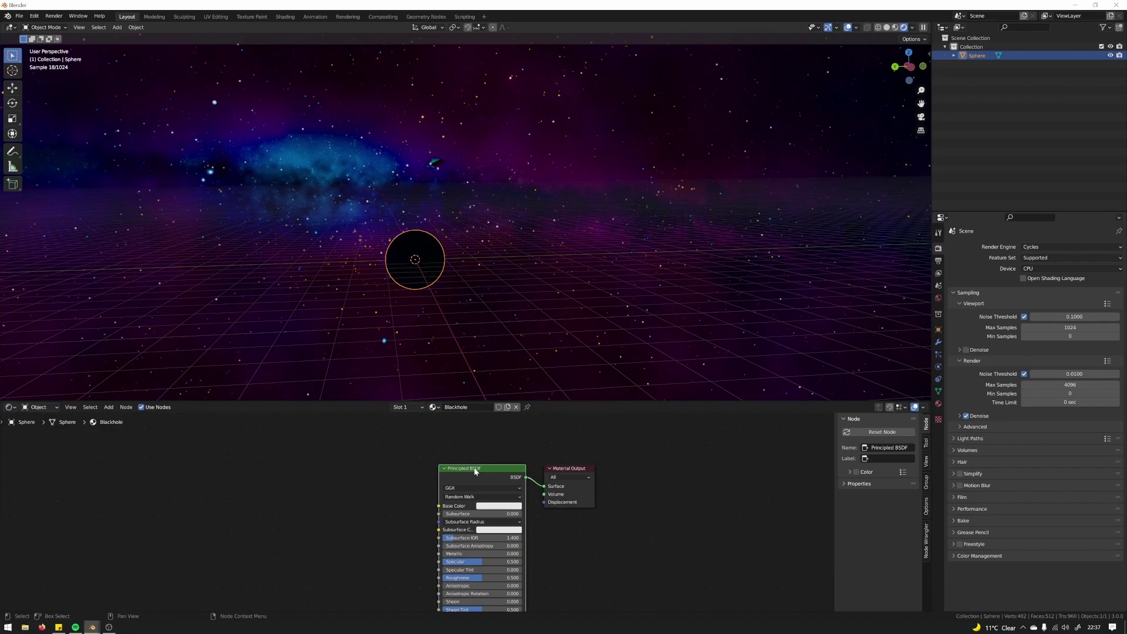
{"action": "key", "text": "x"}
{"action": "middle_click_drag", "start_coordinate": [418, 488], "coordinate": [428, 479]}
{"action": "key", "text": "shift+a"}
{"action": "left_click", "coordinate": [429, 479]}
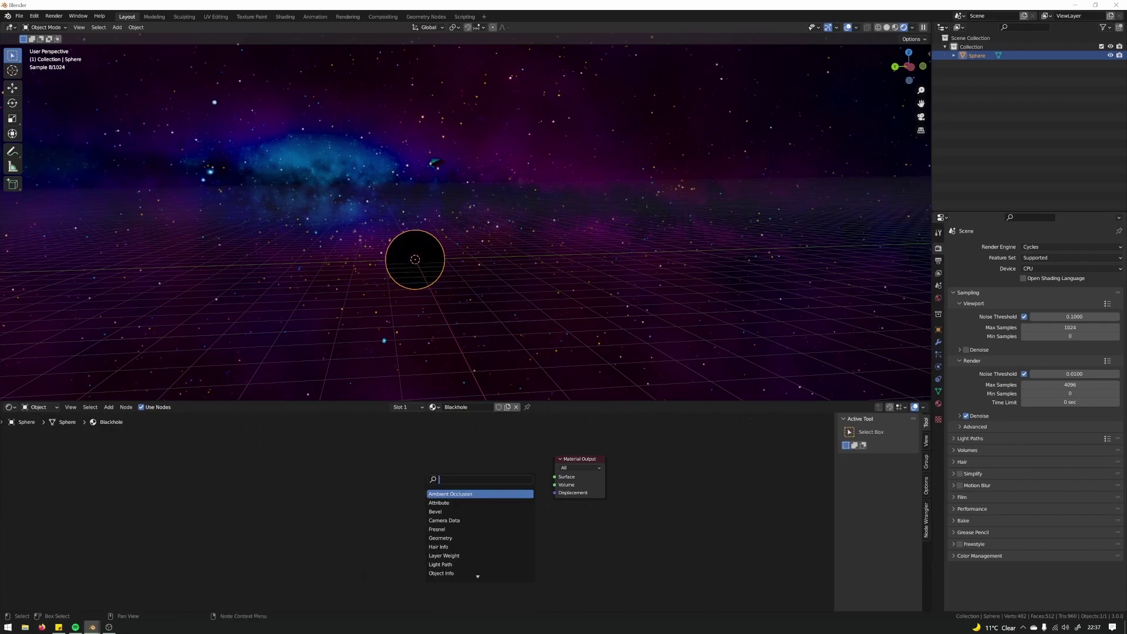
{"action": "type", "text": "ref"}
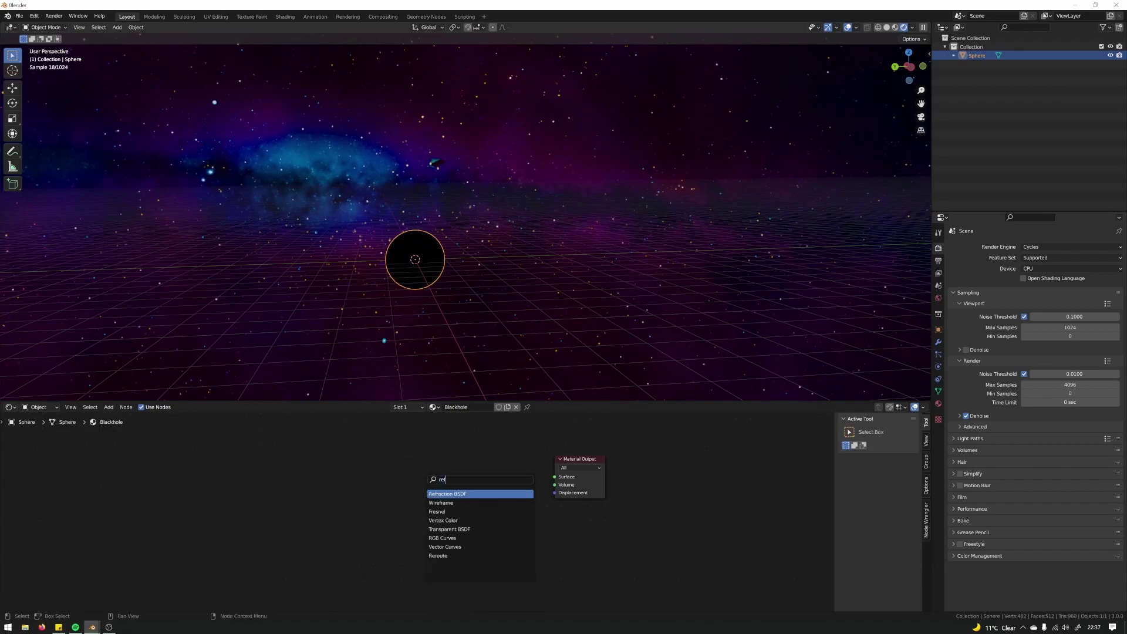
{"action": "key", "text": "Return"}
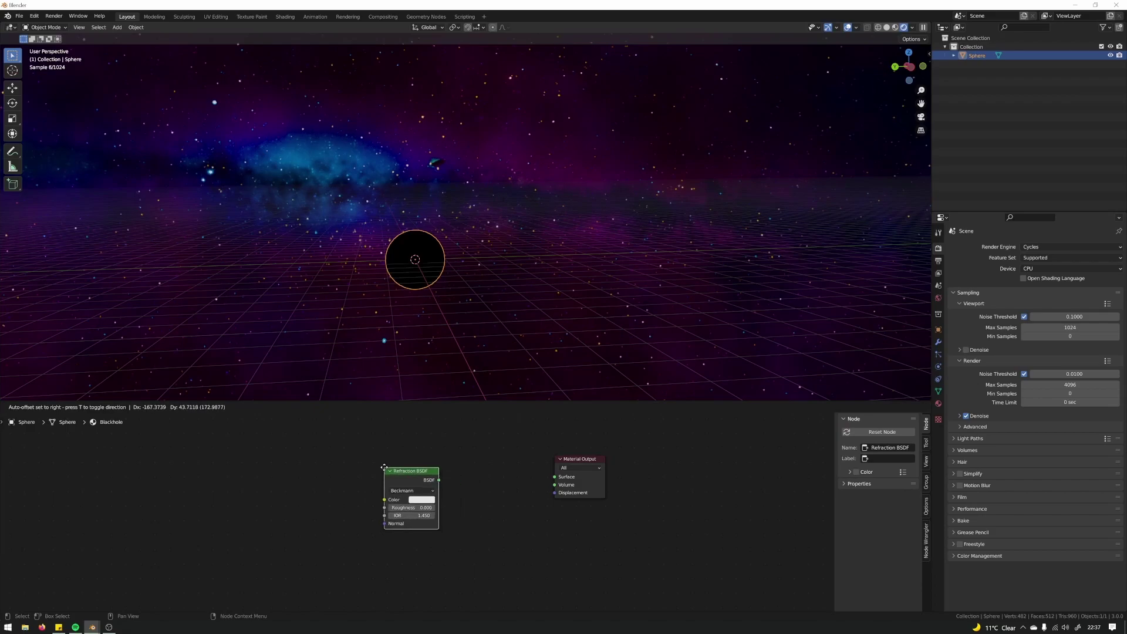
{"action": "left_click", "coordinate": [384, 467]}
{"action": "left_click_drag", "start_coordinate": [439, 480], "coordinate": [555, 477]}
{"action": "scroll", "coordinate": [432, 268], "scroll_direction": "up", "scroll_amount": 5}
{"action": "middle_click_drag", "start_coordinate": [403, 308], "coordinate": [422, 268]}
{"action": "right_click", "coordinate": [351, 278]}
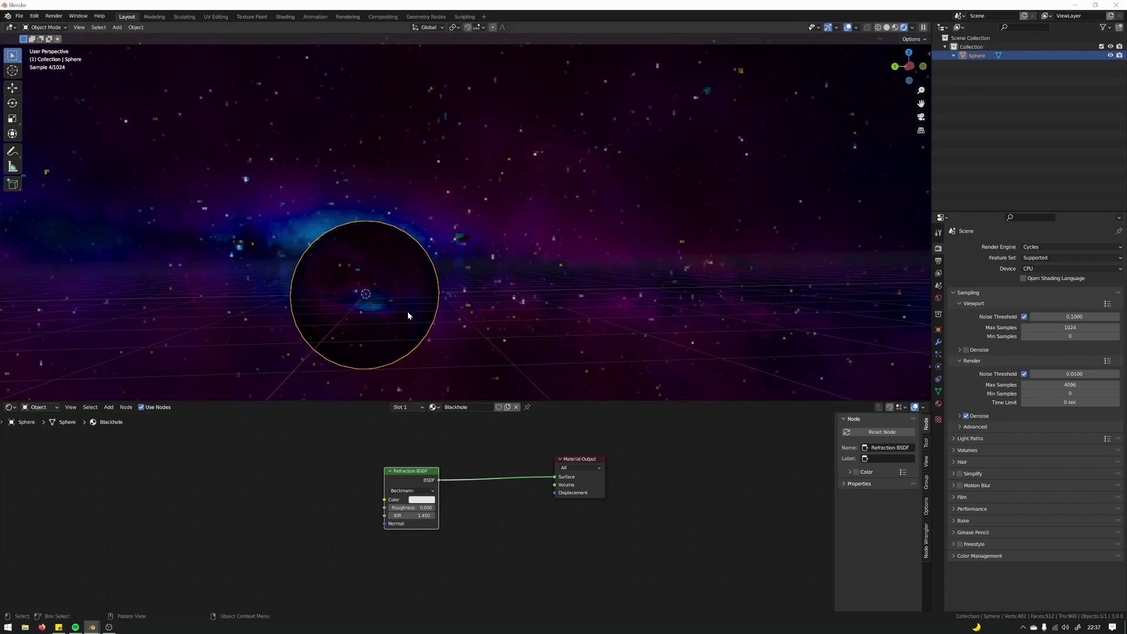
{"action": "left_click", "coordinate": [411, 508]}
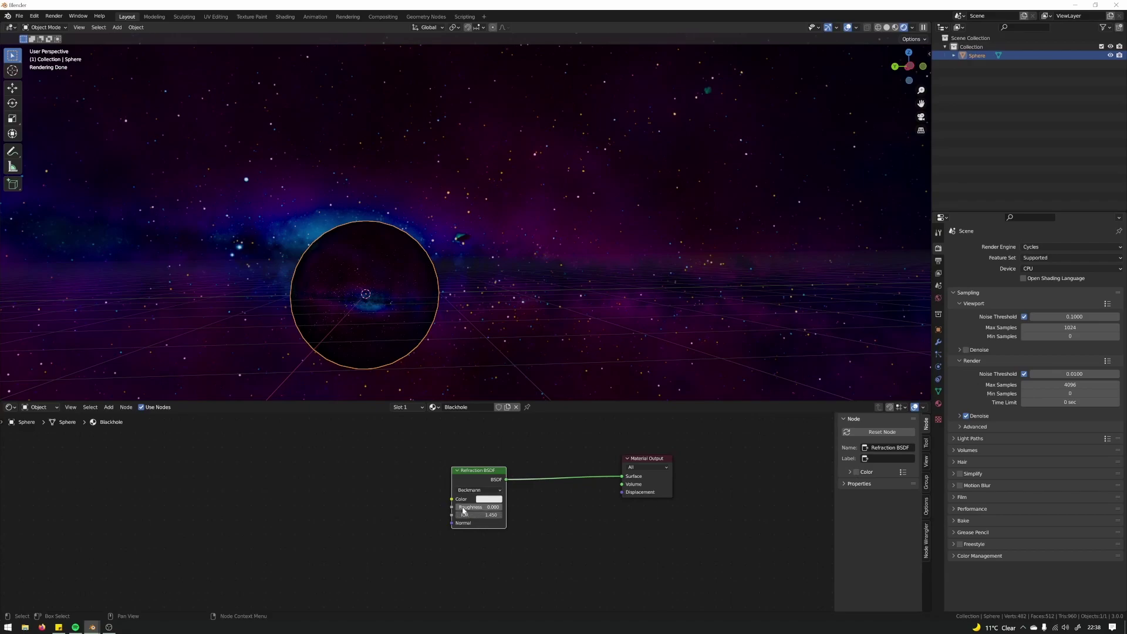
Step: Add a Layer Weight node ahead of the Refraction BSDF
{"action": "key", "text": "shift+a"}
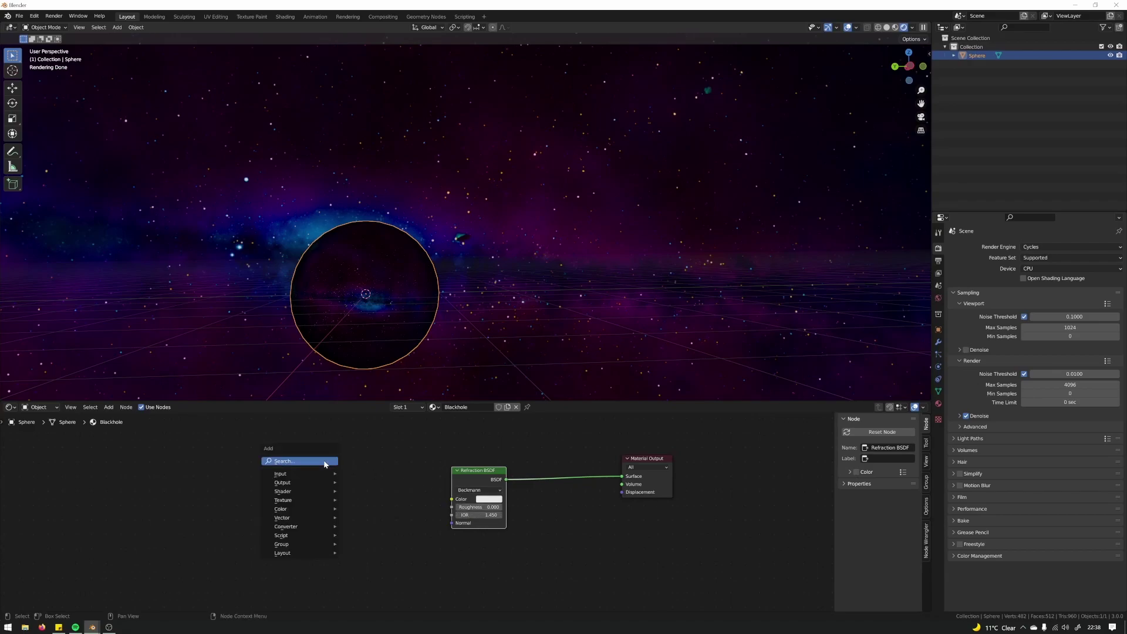
{"action": "left_click", "coordinate": [323, 461]}
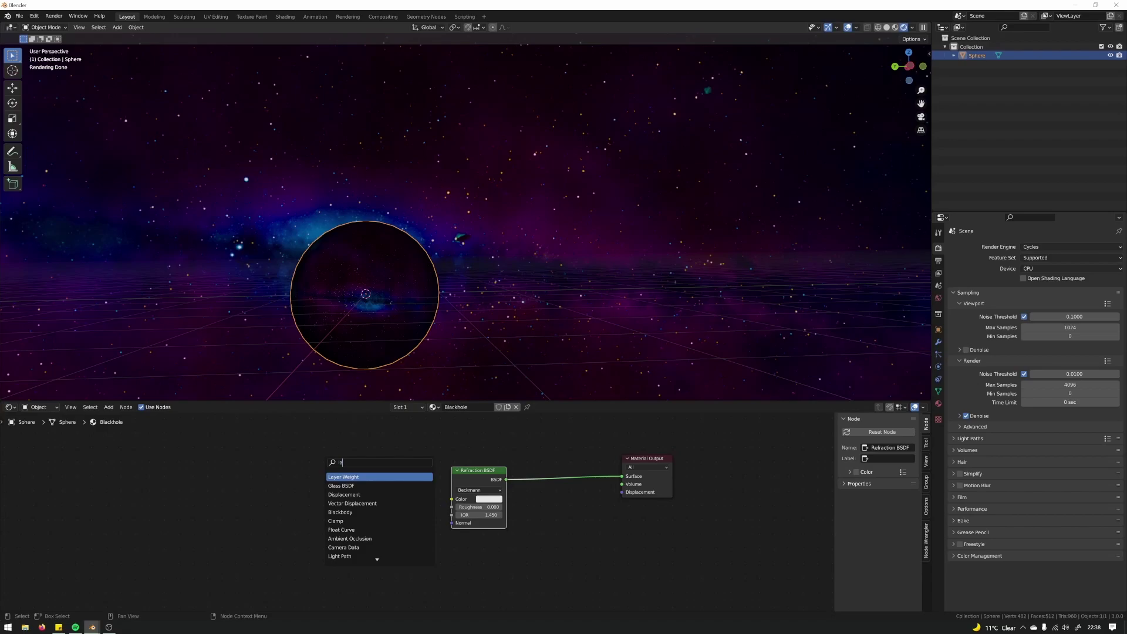
{"action": "type", "text": "layer"}
{"action": "key", "text": "Return"}
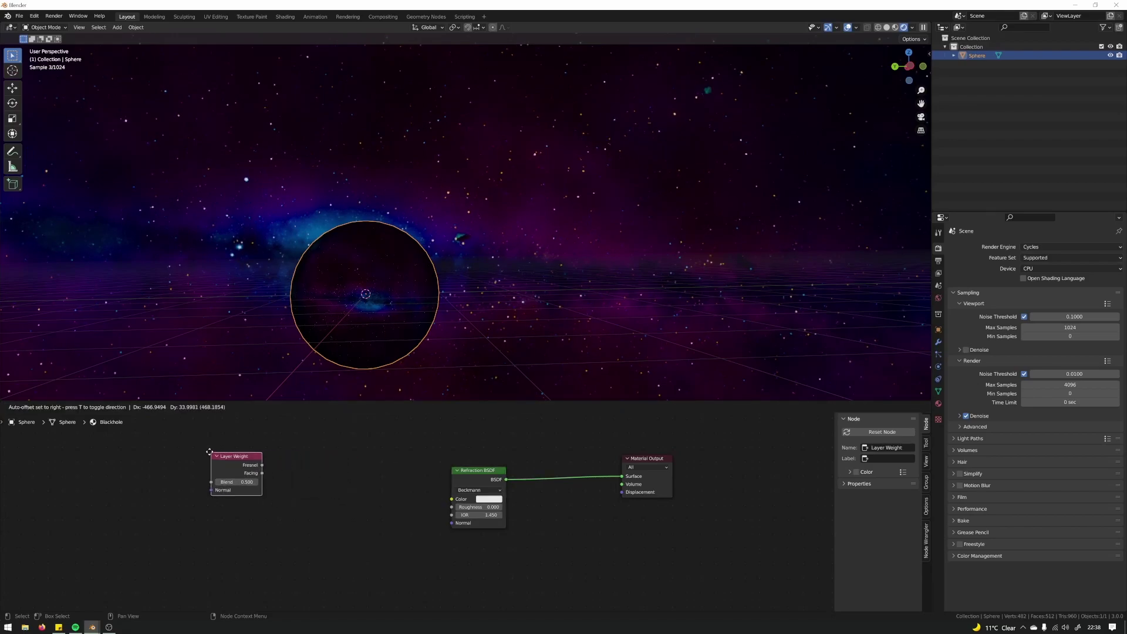
{"action": "left_click", "coordinate": [183, 443]}
Step: Add a ColorRamp node between the Layer Weight and Refraction BSDF nodes
{"action": "key", "text": "shift+a"}
{"action": "left_click", "coordinate": [308, 506]}
{"action": "type", "text": "col"}
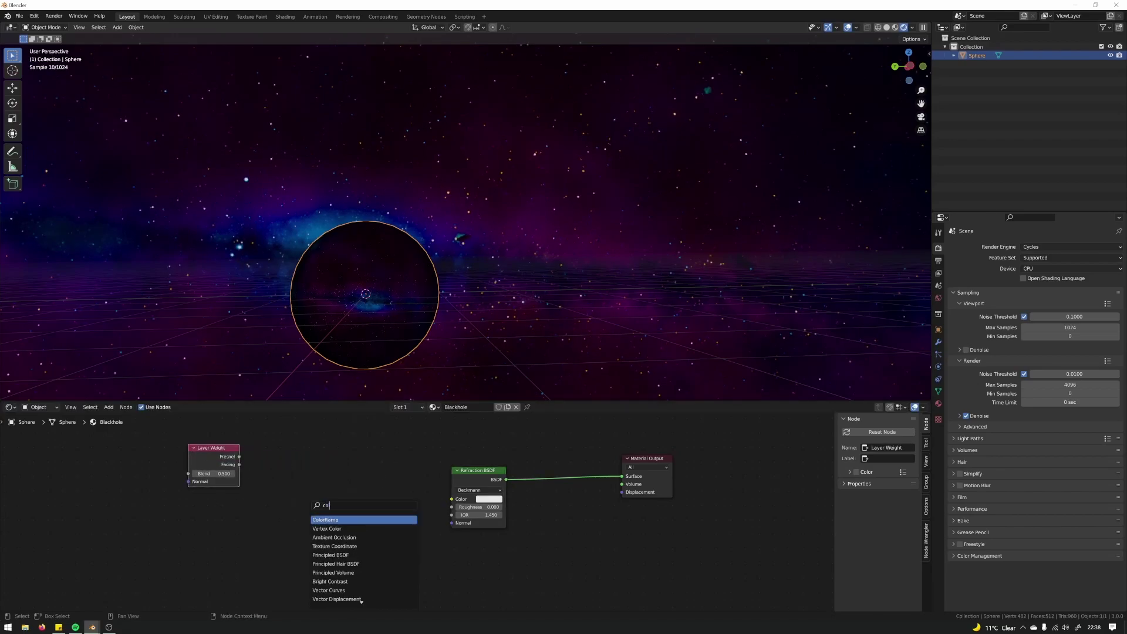
{"action": "key", "text": "Return"}
{"action": "left_click", "coordinate": [264, 480]}
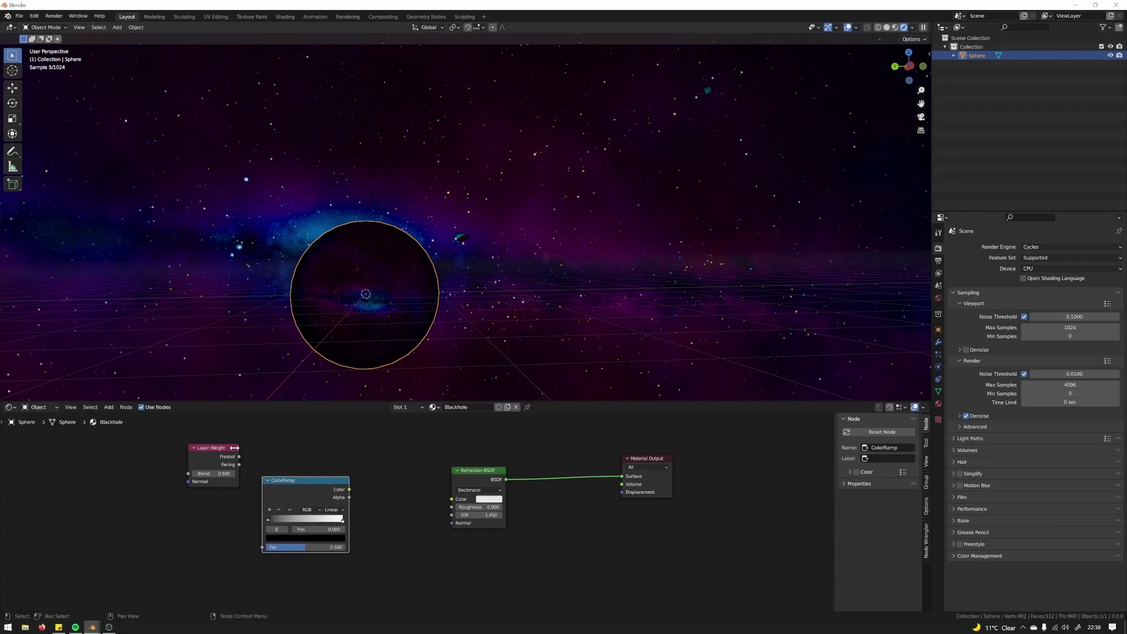
Step: Connect Layer Weight Facing to the ColorRamp Fac and the ramp's Color to Refraction IOR, spacing out the nodes
{"action": "left_click_drag", "start_coordinate": [239, 464], "coordinate": [262, 548]}
{"action": "left_click_drag", "start_coordinate": [350, 489], "coordinate": [451, 516]}
{"action": "left_click_drag", "start_coordinate": [478, 470], "coordinate": [489, 466]}
{"action": "left_click_drag", "start_coordinate": [294, 481], "coordinate": [313, 477]}
{"action": "left_click_drag", "start_coordinate": [204, 452], "coordinate": [185, 452]}
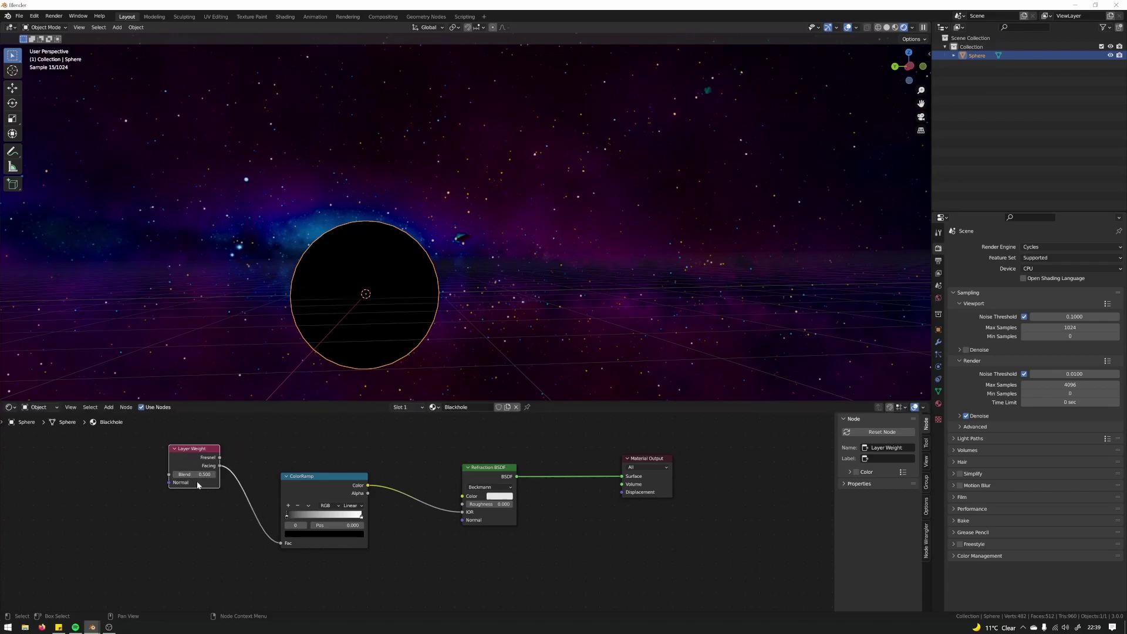
Step: Set the Layer Weight Blend to 0.9 and move the ColorRamp's black stop to about 0.473
{"action": "double_click", "coordinate": [194, 474]}
{"action": "key", "text": "Return"}
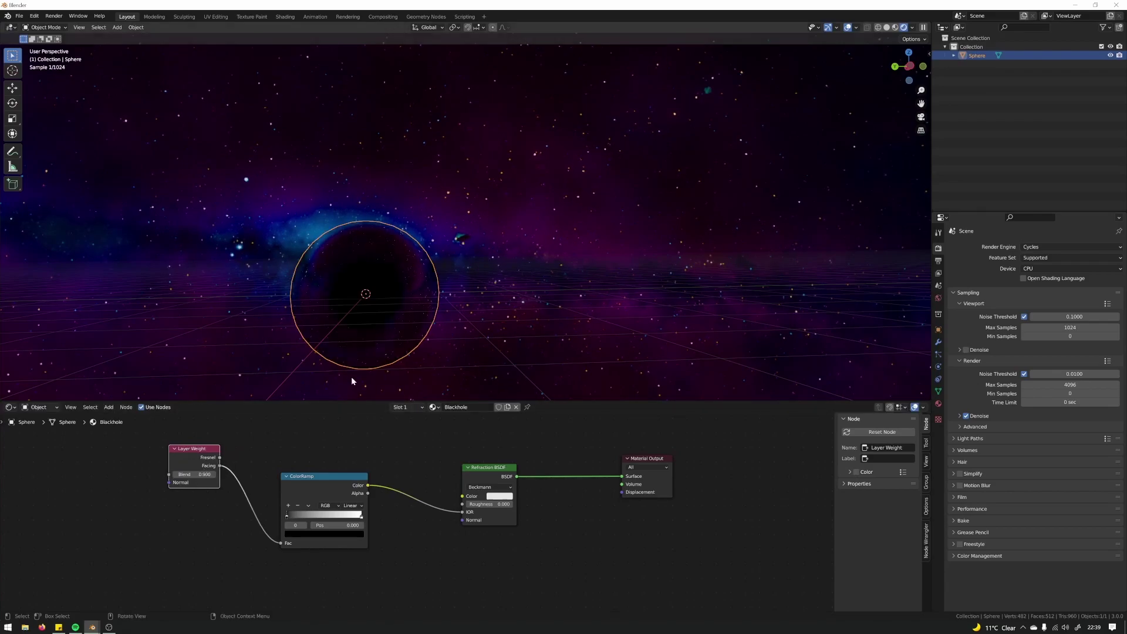
{"action": "left_click_drag", "start_coordinate": [306, 482], "coordinate": [301, 481]}
{"action": "middle_click_drag", "start_coordinate": [386, 305], "coordinate": [390, 305]}
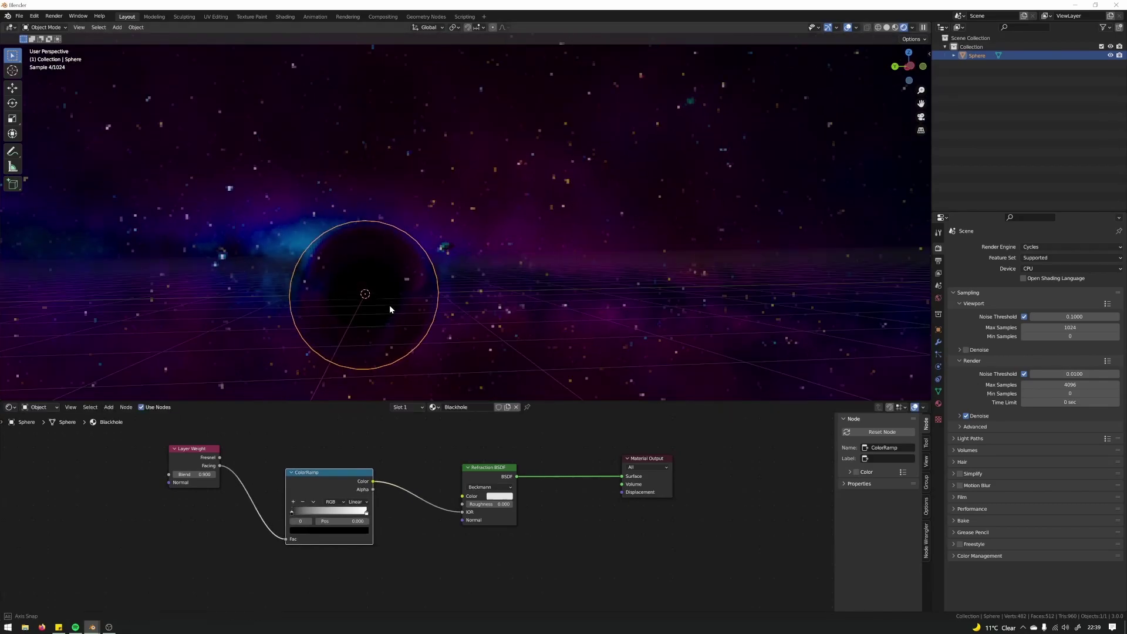
{"action": "left_click_drag", "start_coordinate": [292, 514], "coordinate": [290, 474]}
Step: Insert a Math node set to Divide between the ColorRamp and the Refraction BSDF's IOR
{"action": "left_click_drag", "start_coordinate": [156, 433], "coordinate": [272, 473]}
{"action": "key", "text": "shift+a"}
{"action": "left_click", "coordinate": [342, 458]}
{"action": "type", "text": "math"}
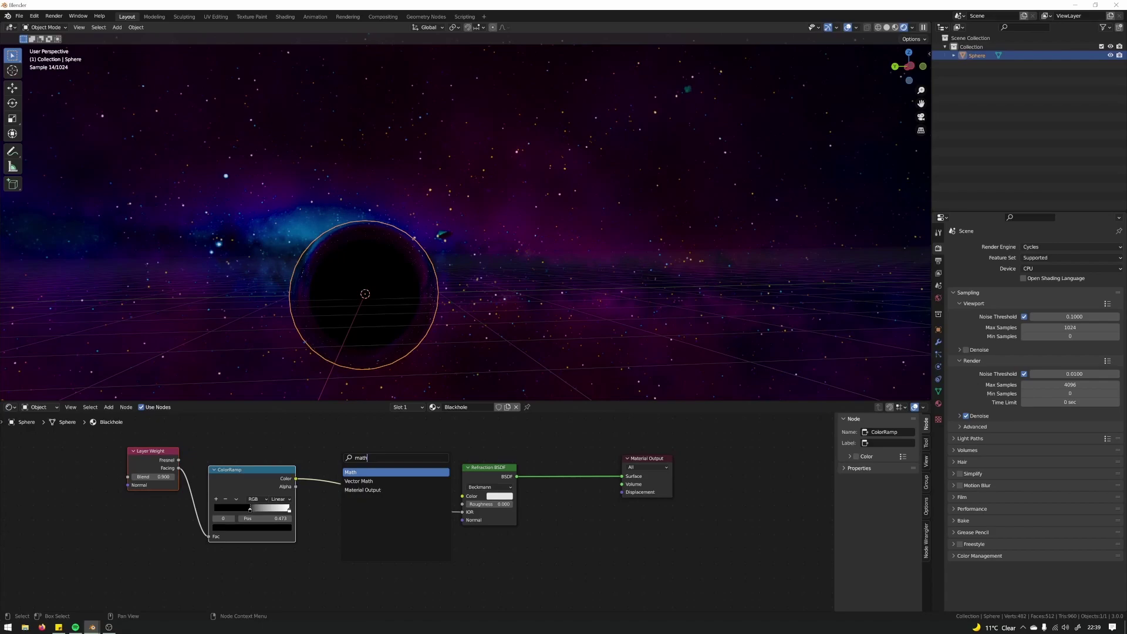
{"action": "key", "text": "Return"}
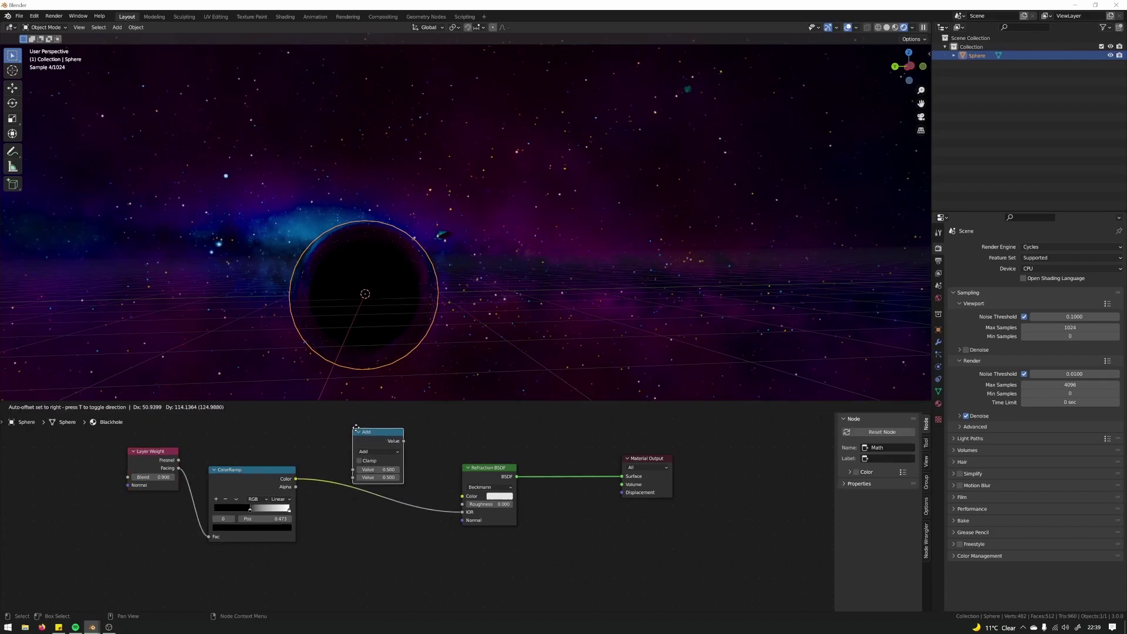
{"action": "left_click", "coordinate": [347, 531]}
{"action": "left_click", "coordinate": [374, 560]}
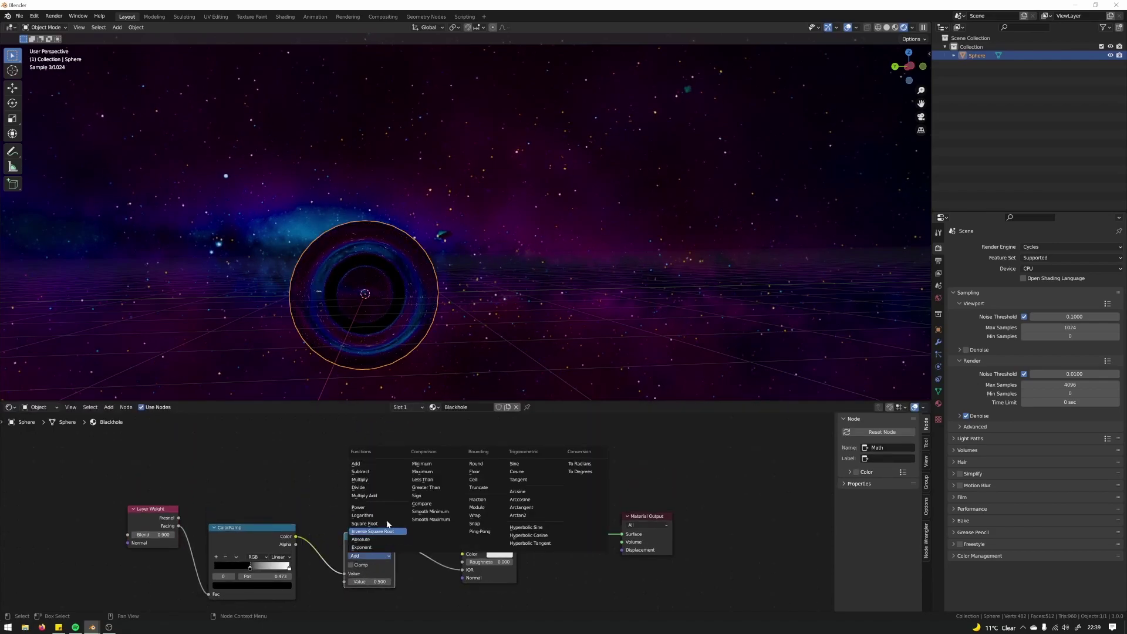
{"action": "left_click", "coordinate": [373, 488]}
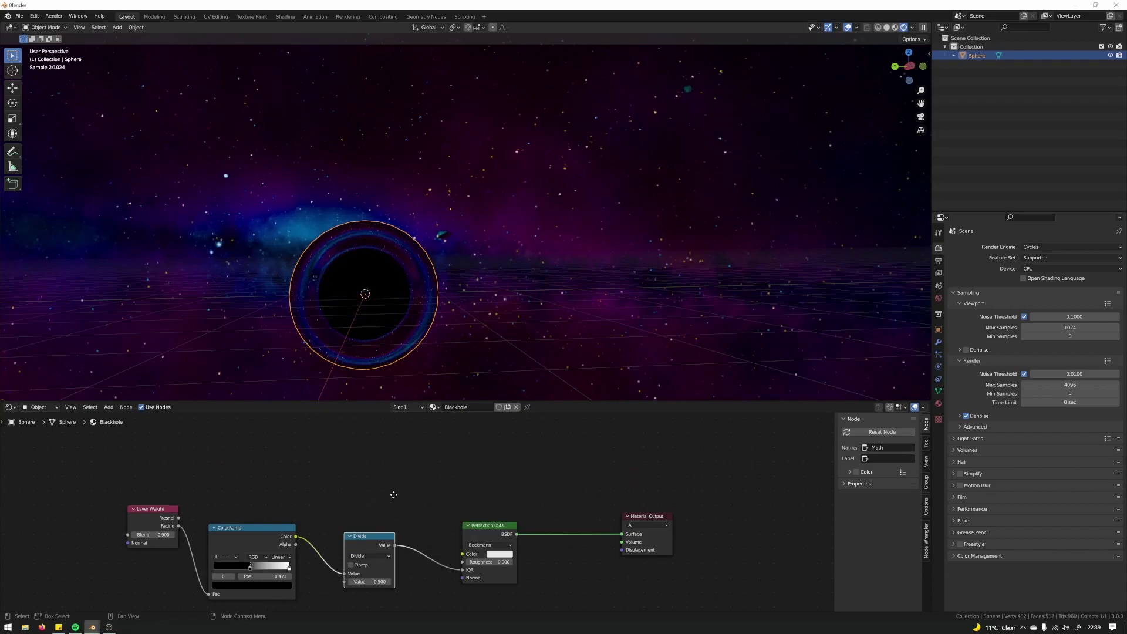
Step: Reconnect the ColorRamp Color to the Divide node's second value and set its first value to 1
{"action": "left_click_drag", "start_coordinate": [342, 540], "coordinate": [355, 539]}
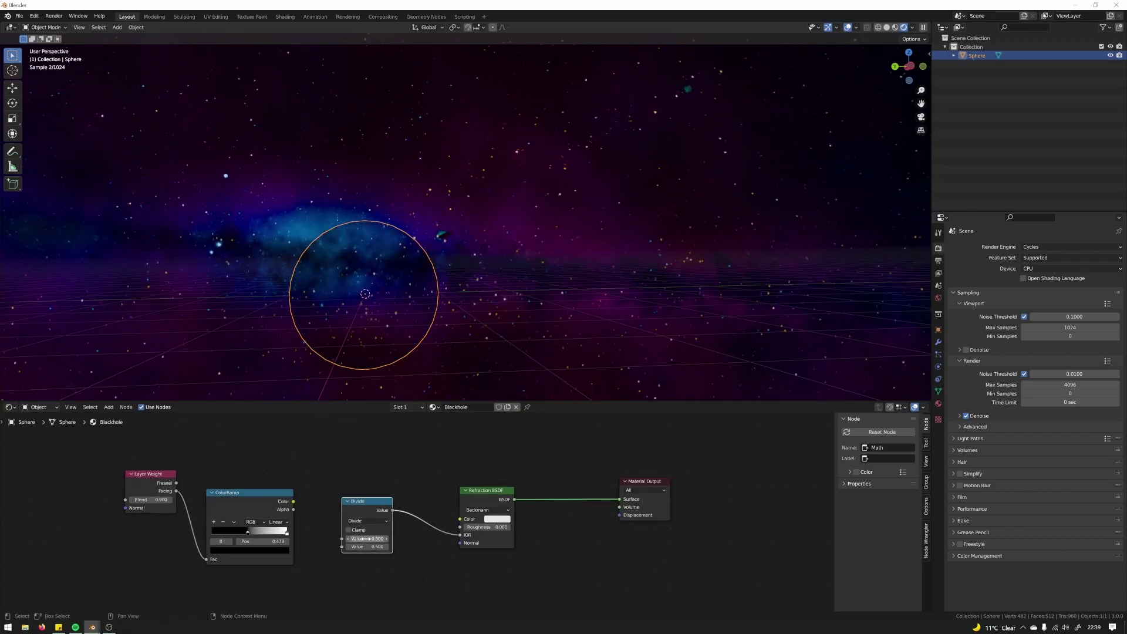
{"action": "left_click", "coordinate": [294, 503]}
{"action": "left_click_drag", "start_coordinate": [294, 502], "coordinate": [342, 547]}
{"action": "left_click", "coordinate": [372, 539]}
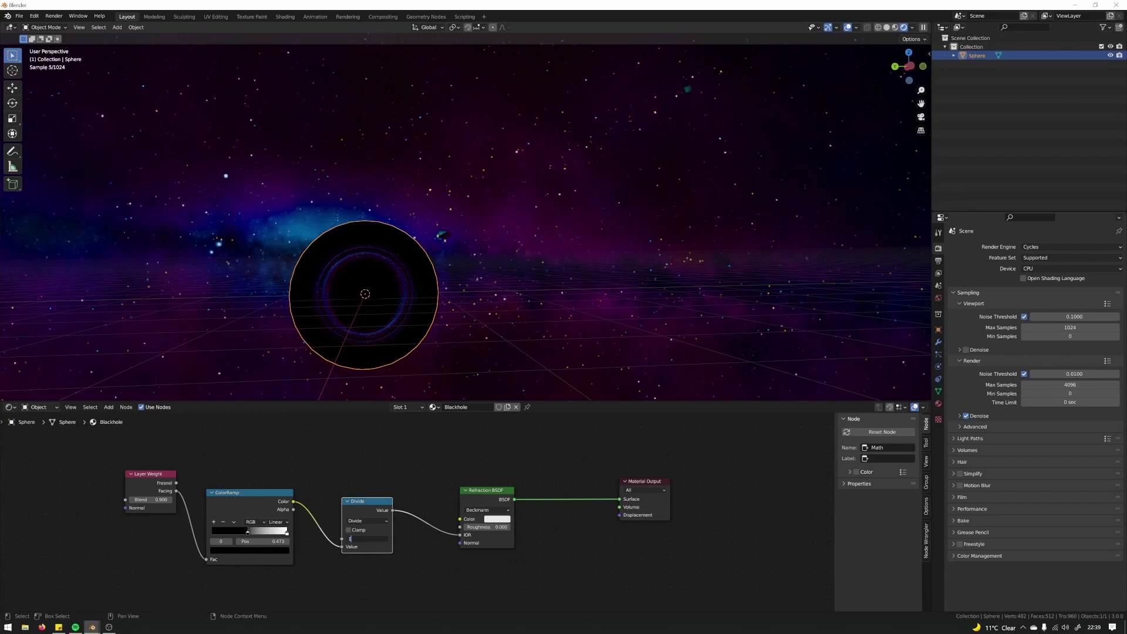
{"action": "key", "text": "Return"}
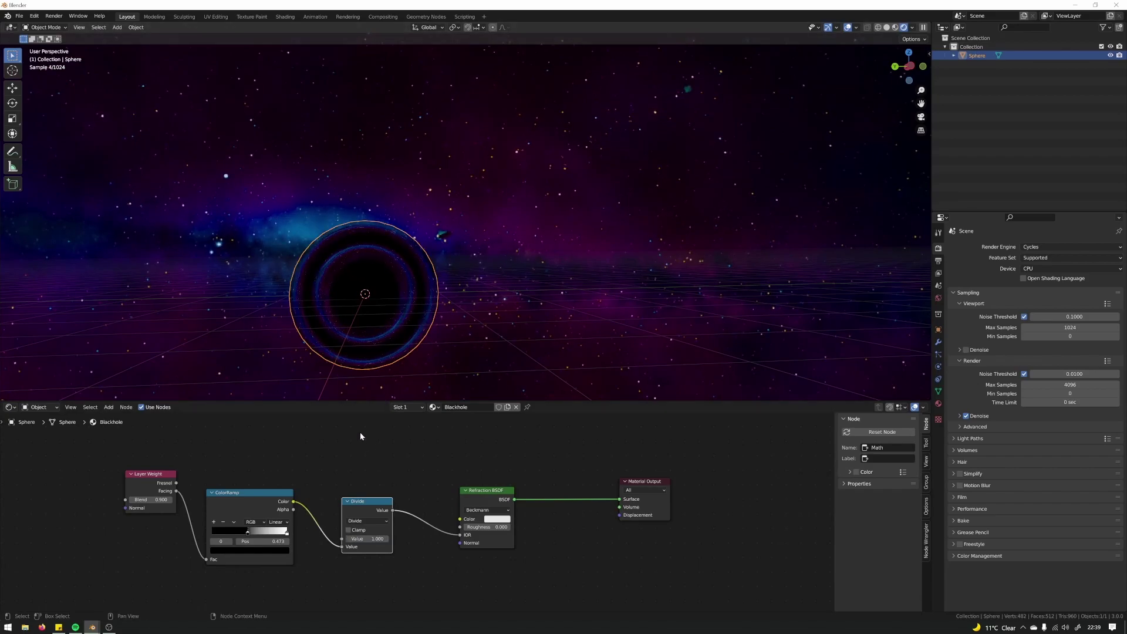
{"action": "mouse_move", "coordinate": [319, 455]}
{"action": "middle_mouse_down"}
{"action": "mouse_move", "coordinate": [314, 480]}
{"action": "mouse_move", "coordinate": [262, 451]}
{"action": "mouse_move", "coordinate": [298, 456]}
{"action": "middle_mouse_up"}
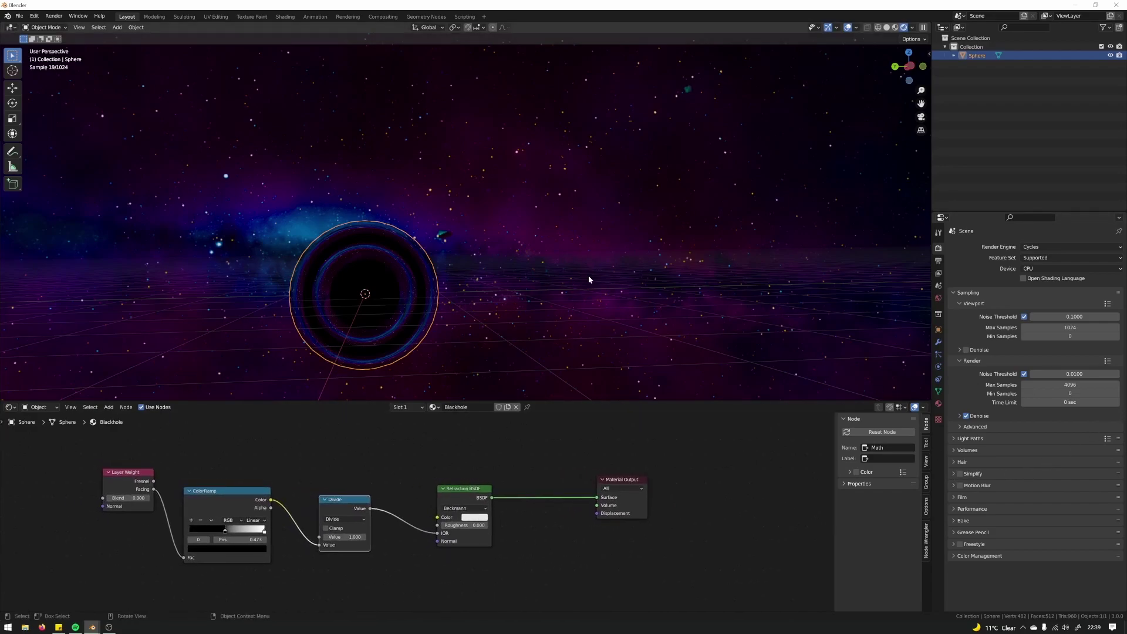
Step: Turn off the sphere's Diffuse, Glossy, Transmission, Volume Scatter and Shadow ray visibility, leaving only Camera enabled
{"action": "left_click", "coordinate": [939, 331]}
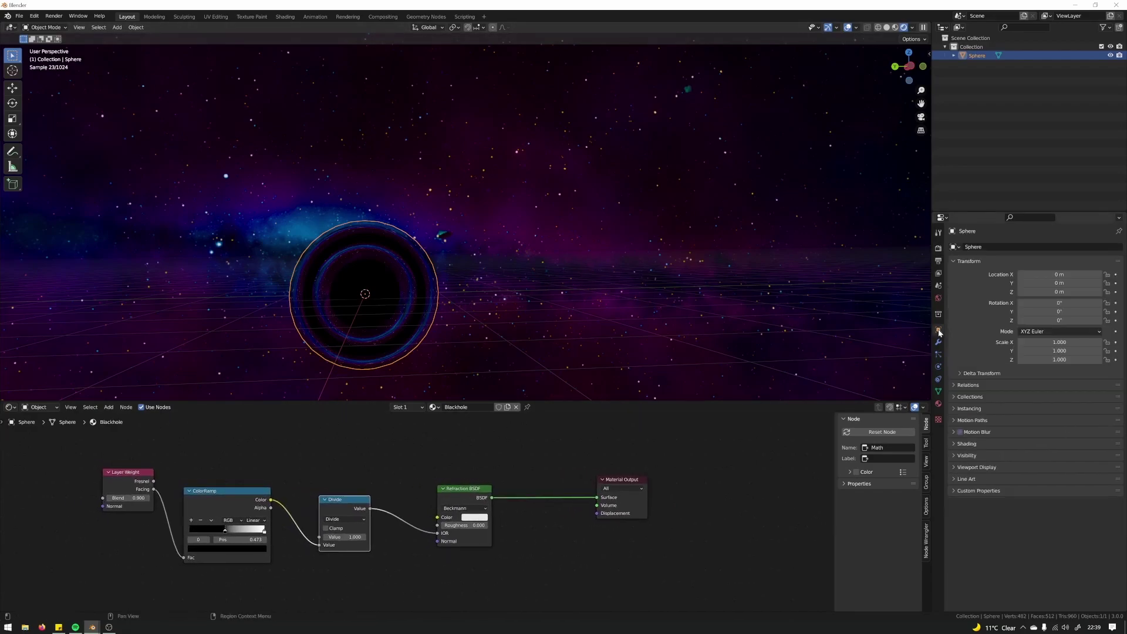
{"action": "left_click", "coordinate": [966, 468]}
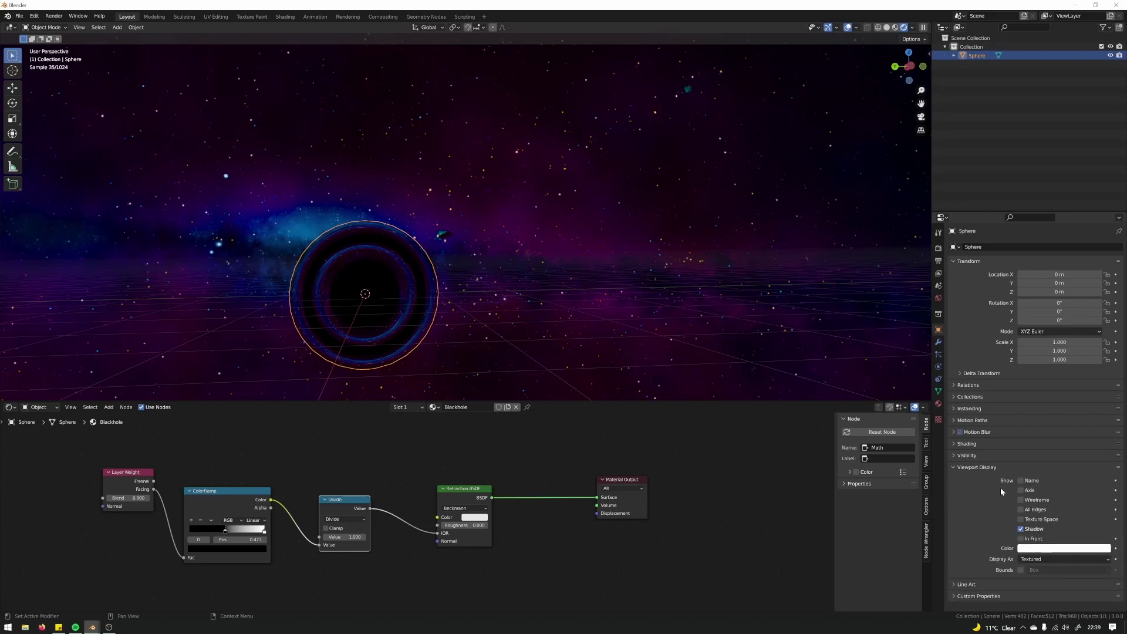
{"action": "left_click", "coordinate": [972, 457]}
{"action": "scroll", "coordinate": [1005, 527], "scroll_direction": "down", "scroll_amount": 3}
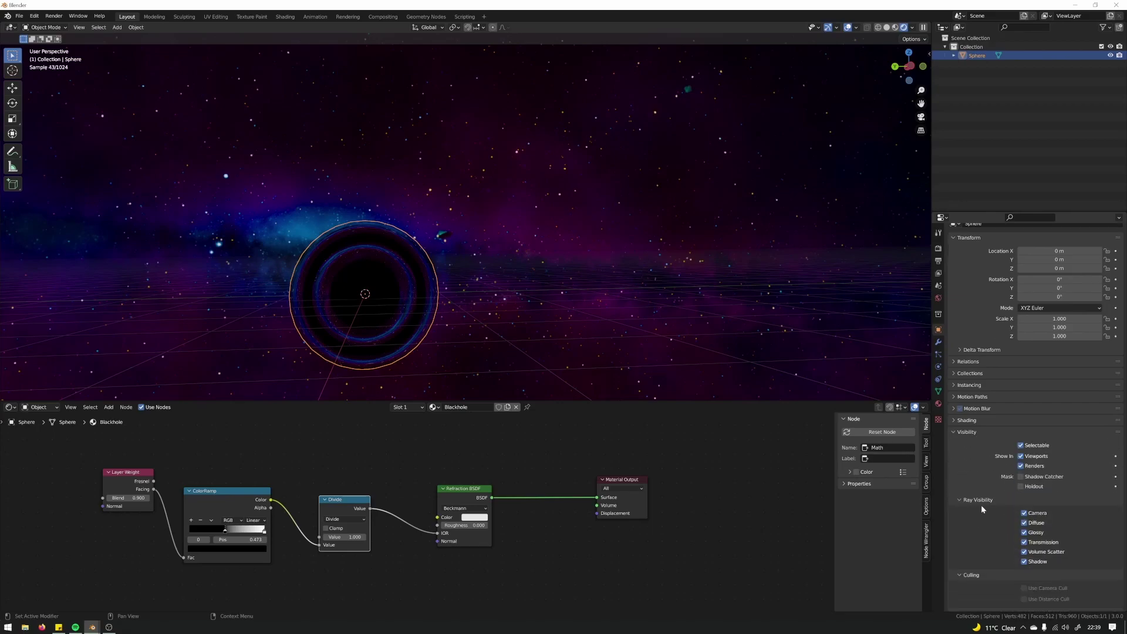
{"action": "left_click", "coordinate": [1024, 476]}
{"action": "left_click_drag", "start_coordinate": [1024, 485], "coordinate": [1025, 515]}
{"action": "middle_click_drag", "start_coordinate": [524, 325], "coordinate": [523, 305]}
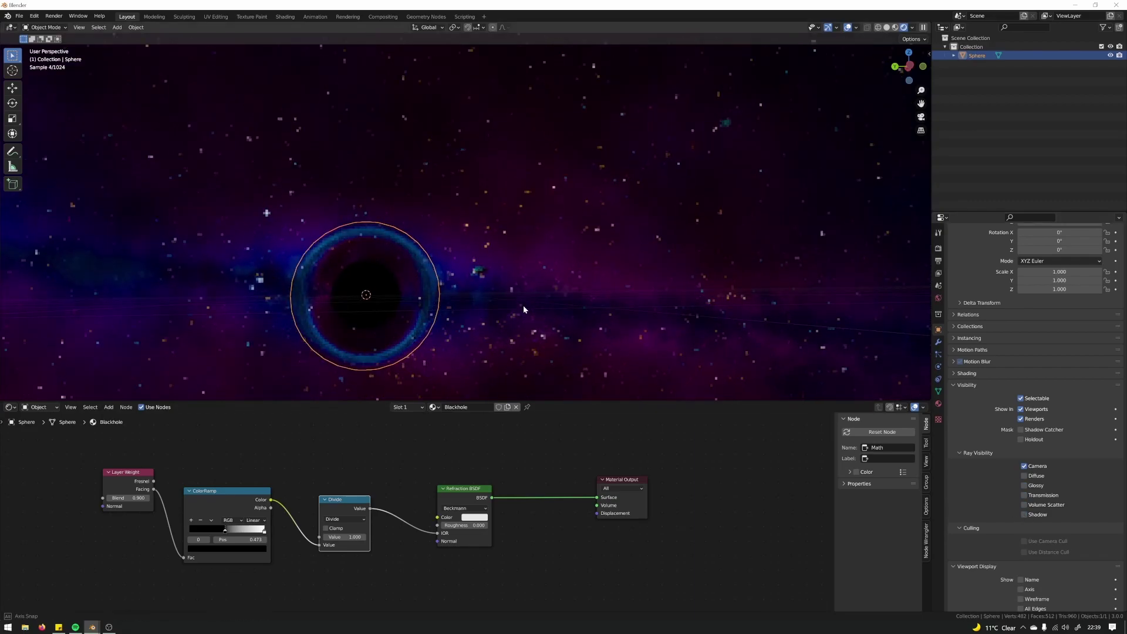
Step: Move the ColorRamp's black stop to about 0.758 to enlarge the sphere's dark centre
{"action": "middle_click_drag", "start_coordinate": [407, 473], "coordinate": [449, 479]}
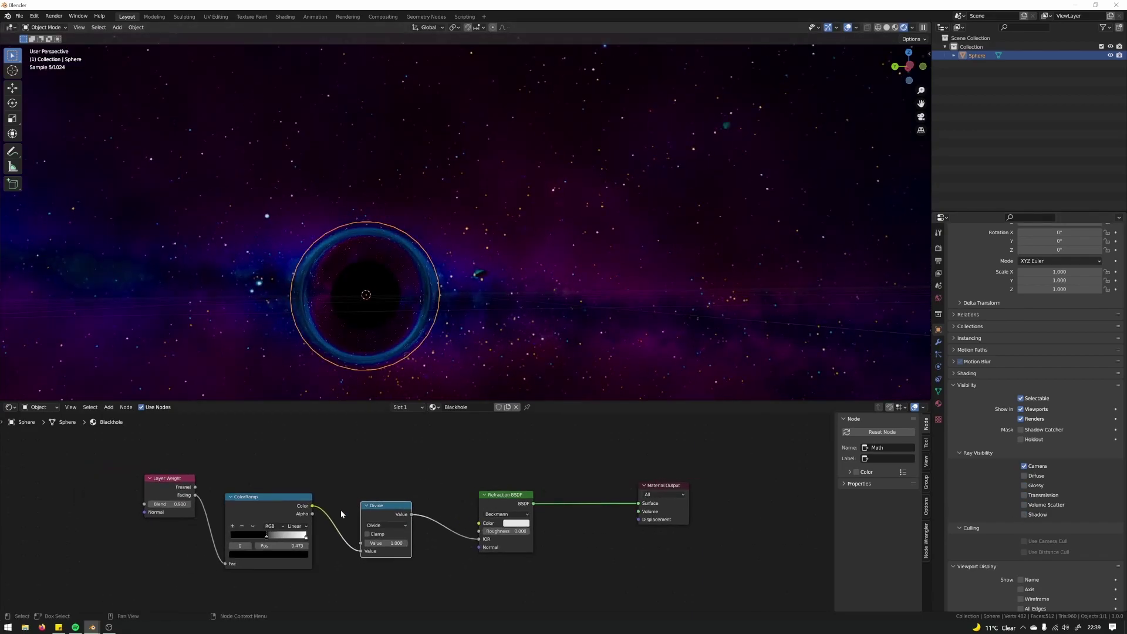
{"action": "left_click_drag", "start_coordinate": [306, 543], "coordinate": [311, 542]}
{"action": "left_click", "coordinate": [309, 536]}
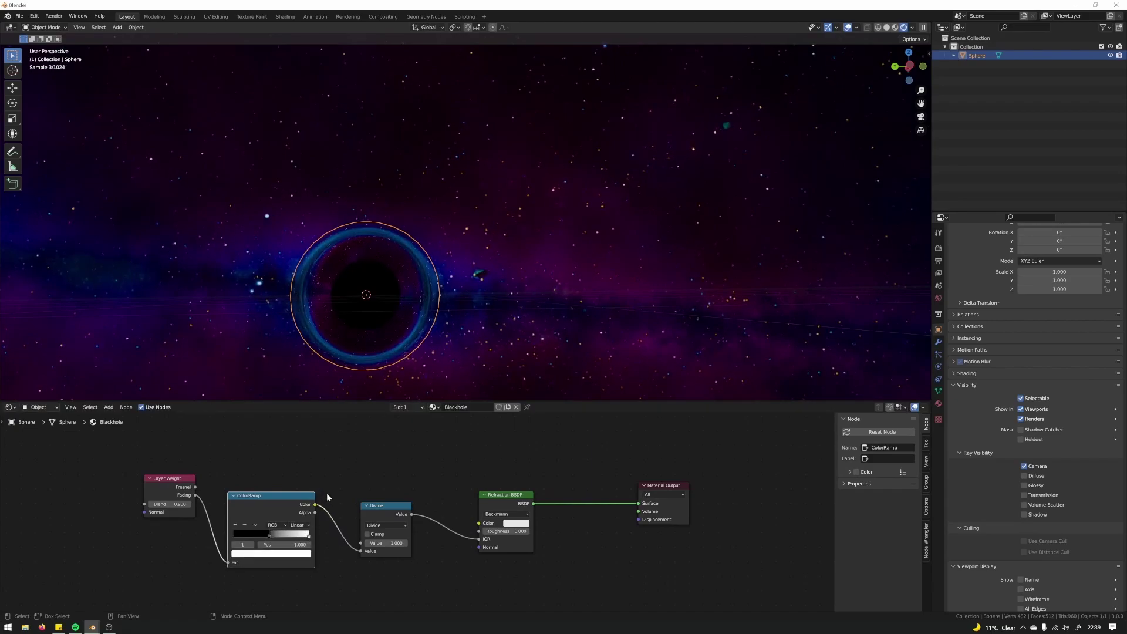
{"action": "left_click_drag", "start_coordinate": [271, 536], "coordinate": [292, 540]}
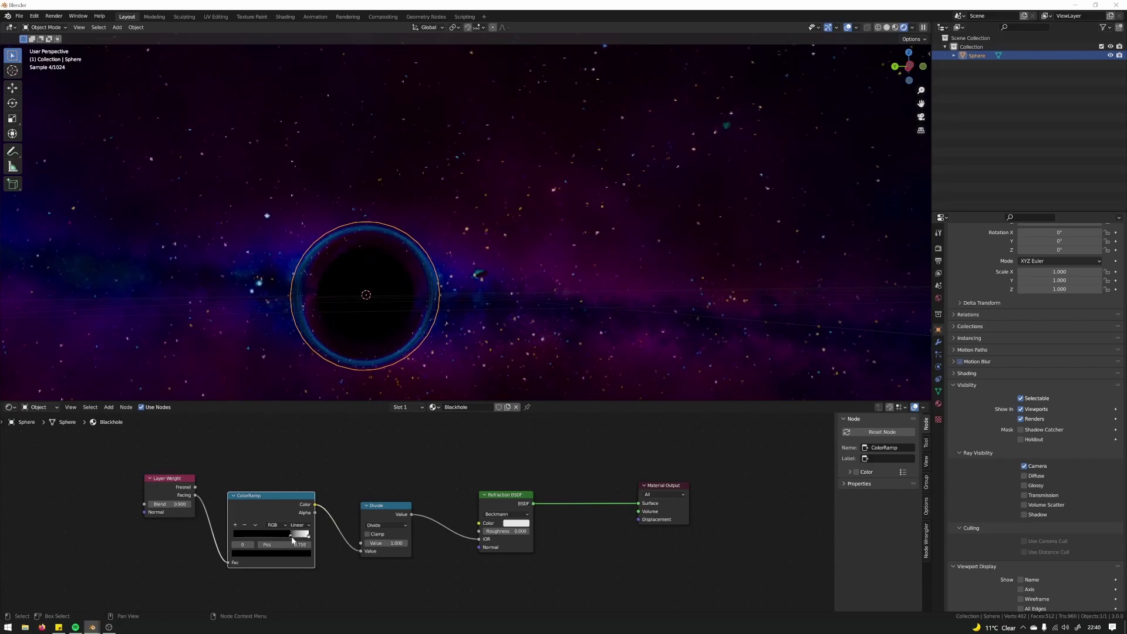
{"action": "middle_click_drag", "start_coordinate": [367, 455], "coordinate": [369, 478]}
{"action": "left_click", "coordinate": [369, 478]}
{"action": "middle_click_drag", "start_coordinate": [467, 486], "coordinate": [498, 501]}
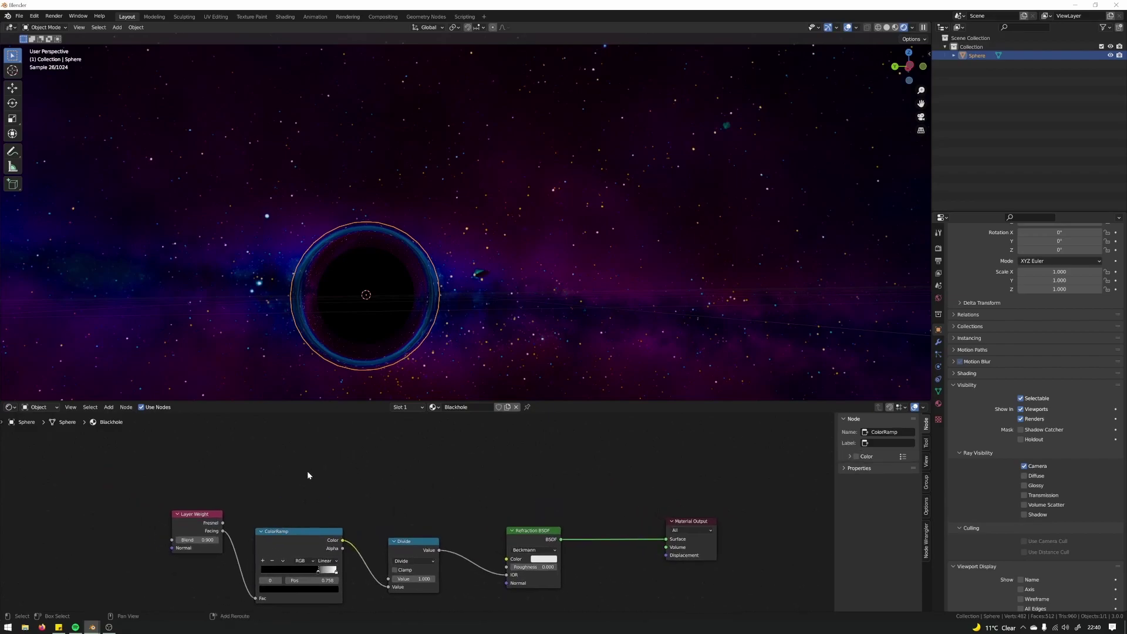
Step: Move the Layer Weight node aside and duplicate the ColorRamp, placing the copy above the original
{"action": "left_click_drag", "start_coordinate": [197, 515], "coordinate": [164, 494]}
{"action": "key", "text": "shift+a"}
{"action": "key", "text": "Escape"}
{"action": "left_click", "coordinate": [291, 534]}
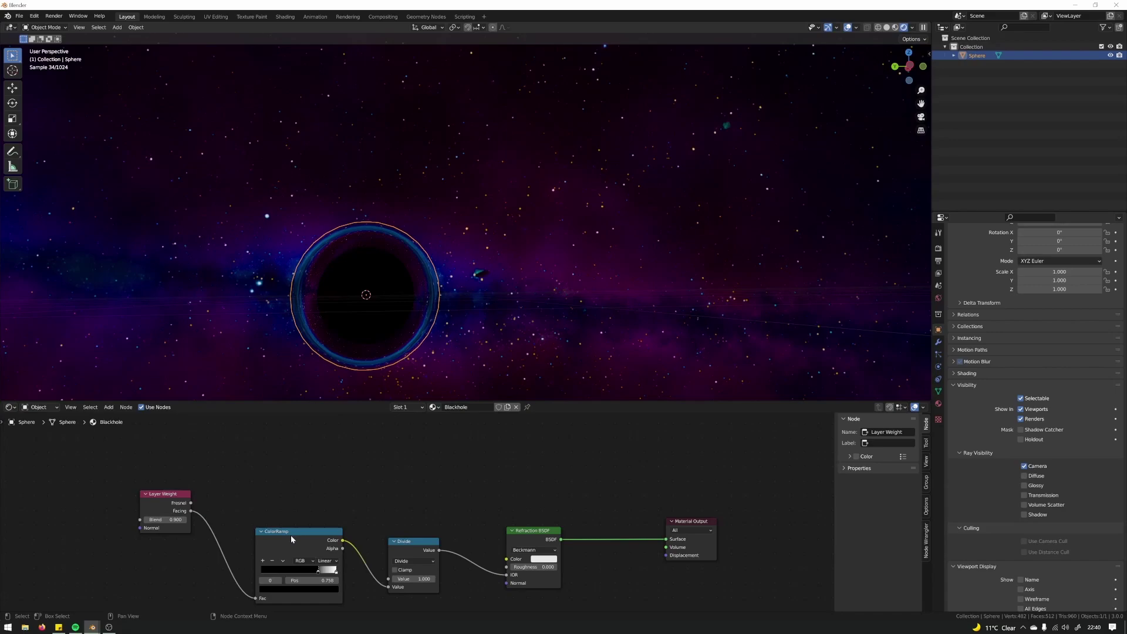
{"action": "key", "text": "shift+d"}
{"action": "left_click", "coordinate": [210, 485]}
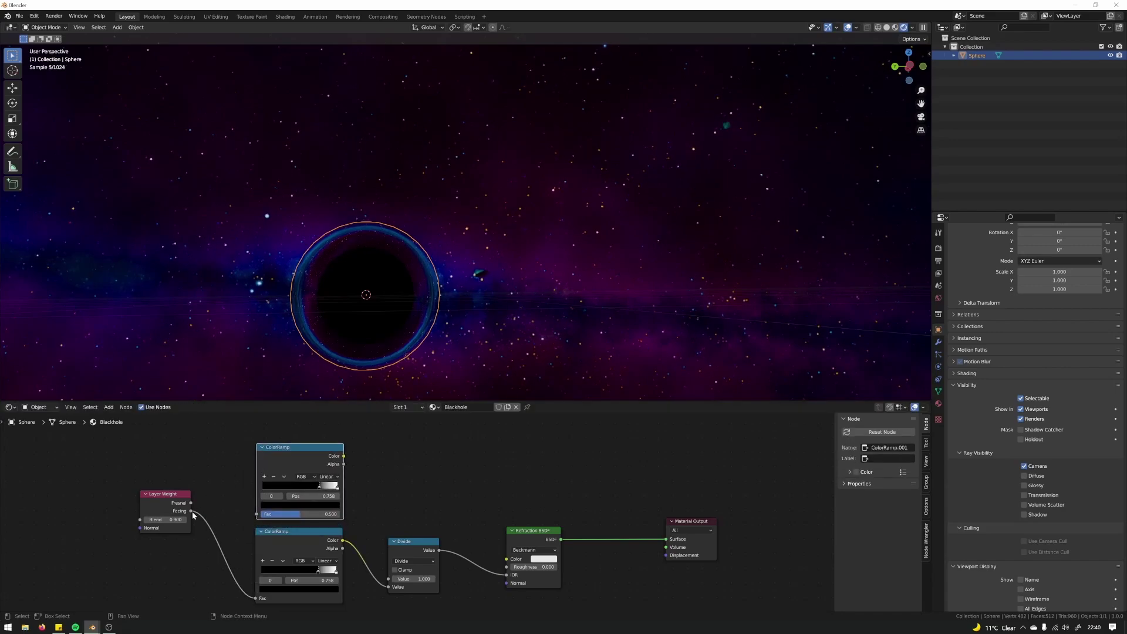
Step: Connect the Layer Weight's Facing output to the duplicated ColorRamp's Fac input and reposition that ColorRamp above the original
{"action": "left_click_drag", "start_coordinate": [192, 513], "coordinate": [257, 515]}
{"action": "left_click_drag", "start_coordinate": [291, 457], "coordinate": [293, 449]}
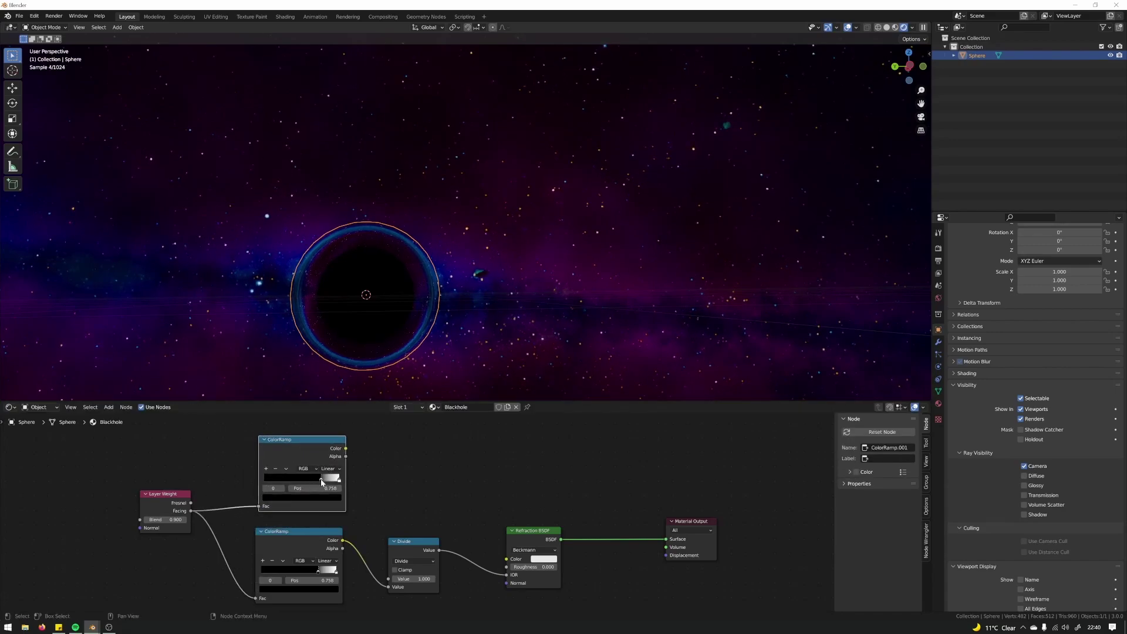
{"action": "key", "text": "g"}
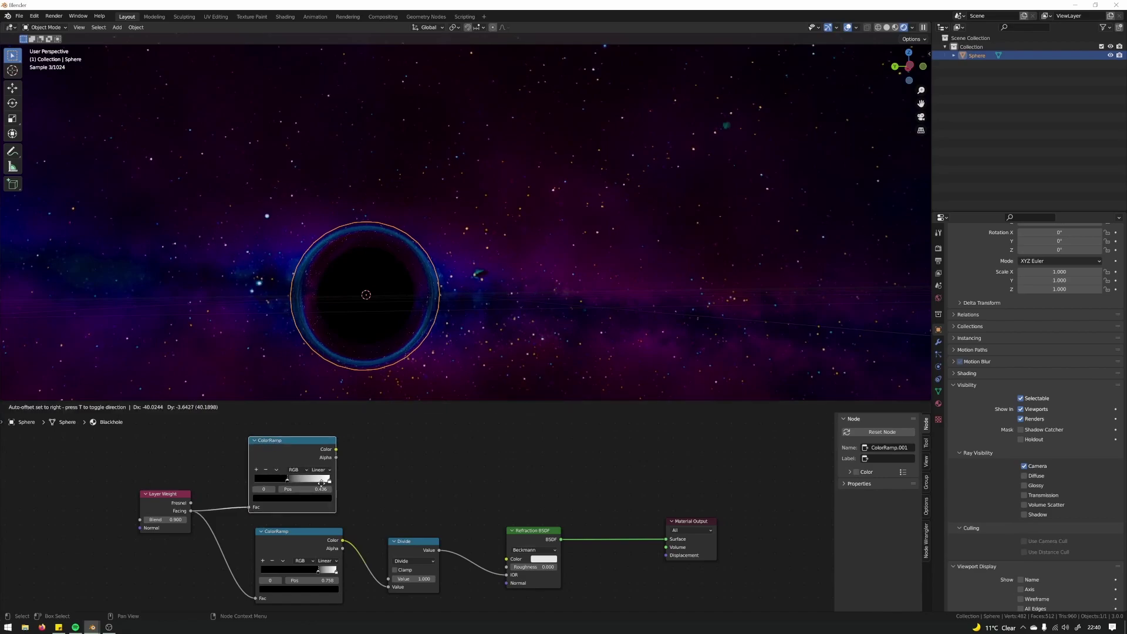
Step: Add a third stop to the upper ColorRamp and make it black at position 0.655, forming a narrow white band between black areas
{"action": "left_click", "coordinate": [337, 480]}
{"action": "left_click_drag", "start_coordinate": [336, 480], "coordinate": [312, 480]}
{"action": "left_click", "coordinate": [310, 495]}
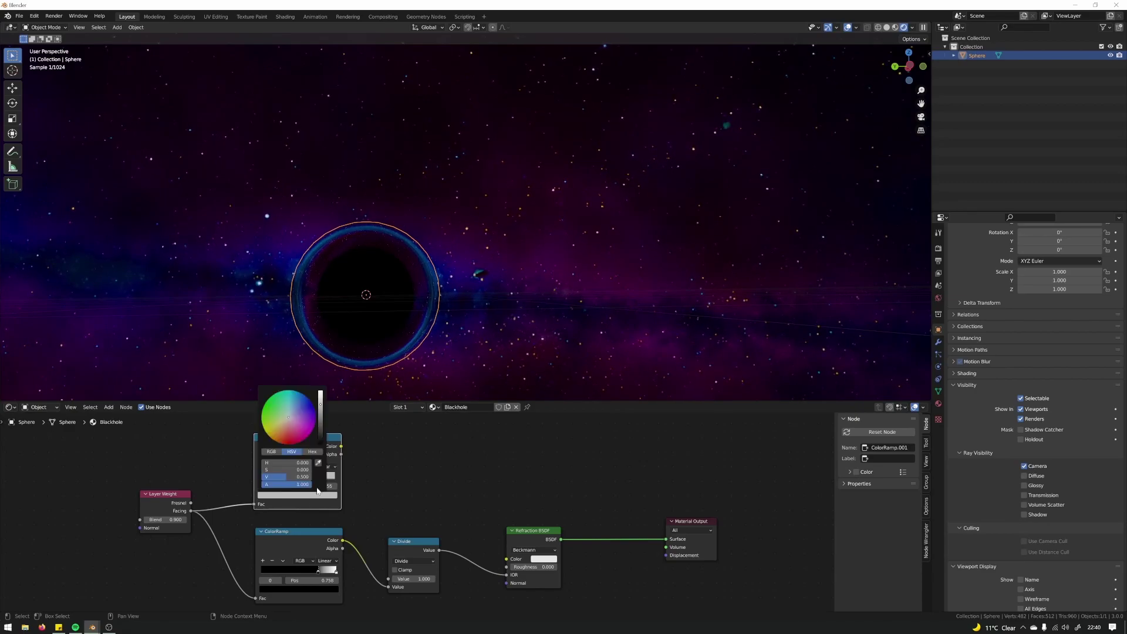
{"action": "left_click_drag", "start_coordinate": [322, 421], "coordinate": [348, 456]}
{"action": "scroll", "coordinate": [422, 515], "scroll_direction": "up", "scroll_amount": 2}
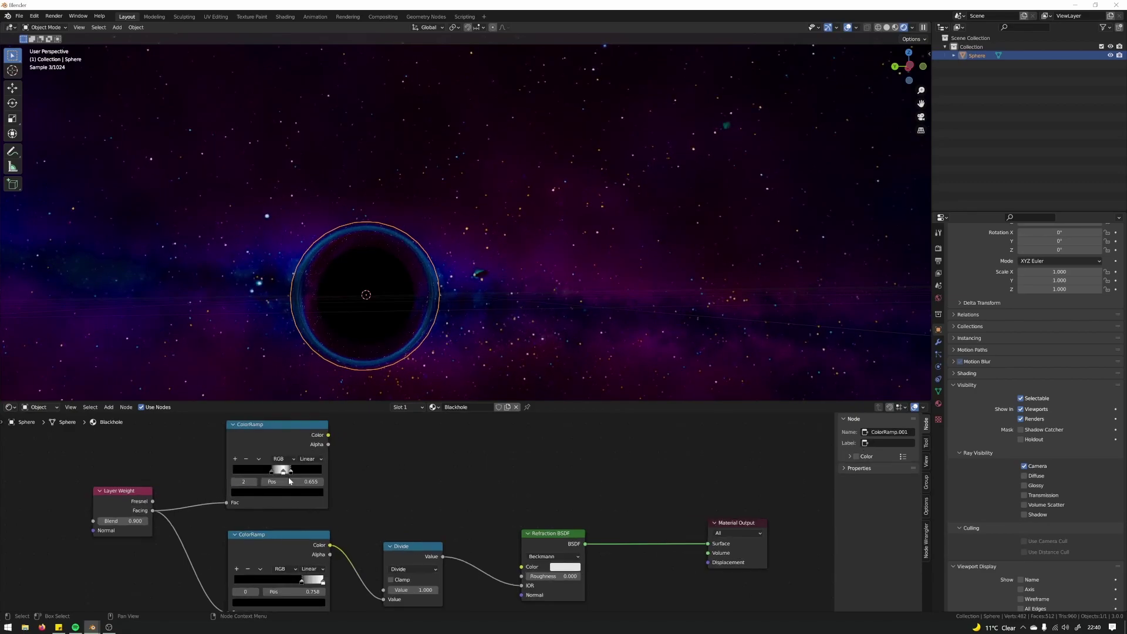
Step: Shift the Refraction BSDF away from the Material Output and add a Mix Shader node above the gap
{"action": "middle_click_drag", "start_coordinate": [422, 516], "coordinate": [339, 493]}
{"action": "scroll", "coordinate": [389, 498], "scroll_direction": "down", "scroll_amount": 1}
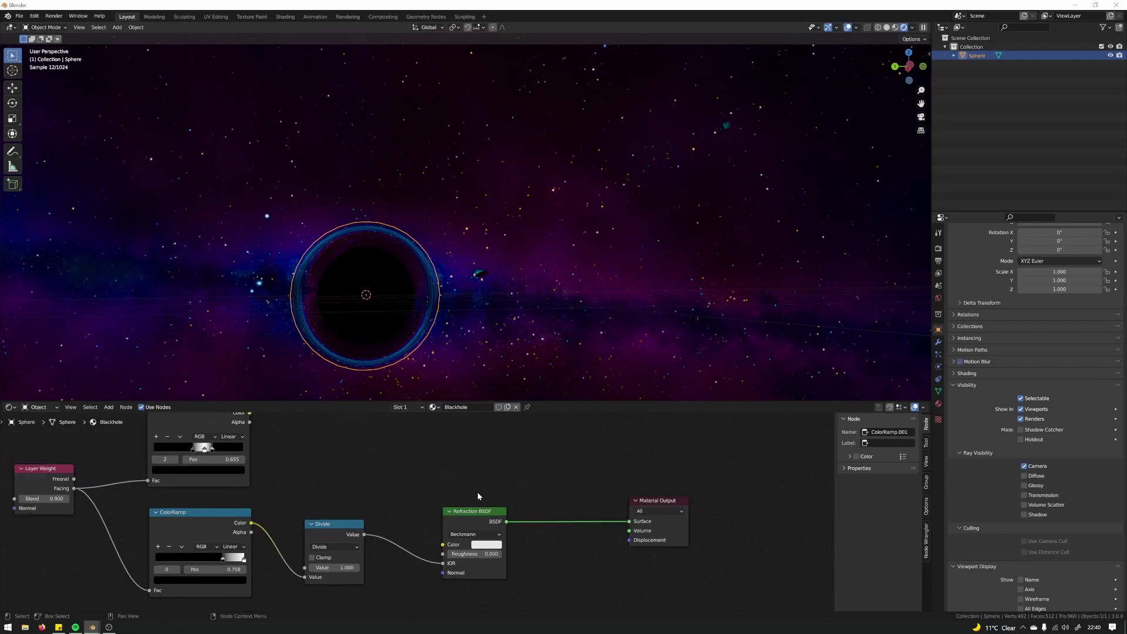
{"action": "middle_click_drag", "start_coordinate": [477, 496], "coordinate": [476, 505]}
{"action": "left_click_drag", "start_coordinate": [435, 542], "coordinate": [410, 544]}
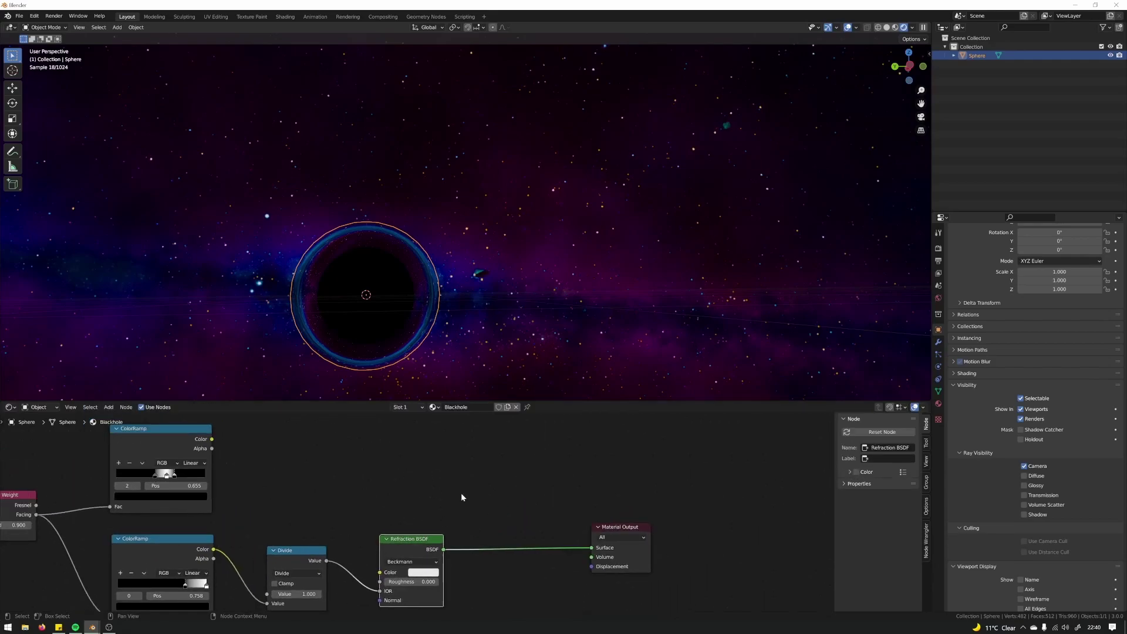
{"action": "key", "text": "shift+a"}
{"action": "type", "text": "mix"}
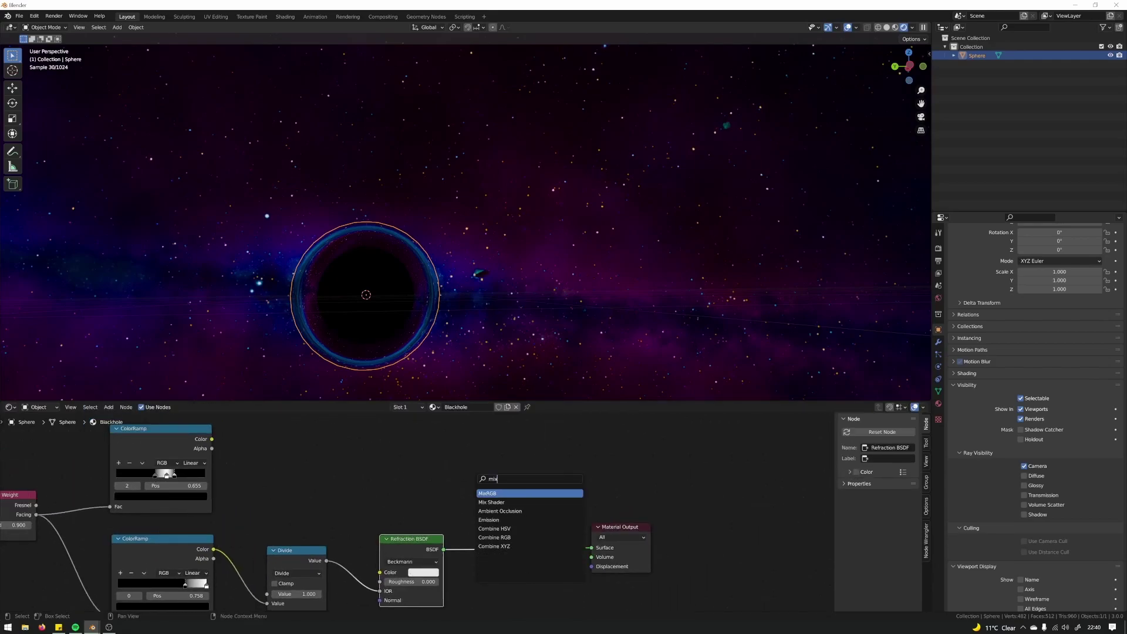
{"action": "key", "text": "Down"}
{"action": "key", "text": "Return"}
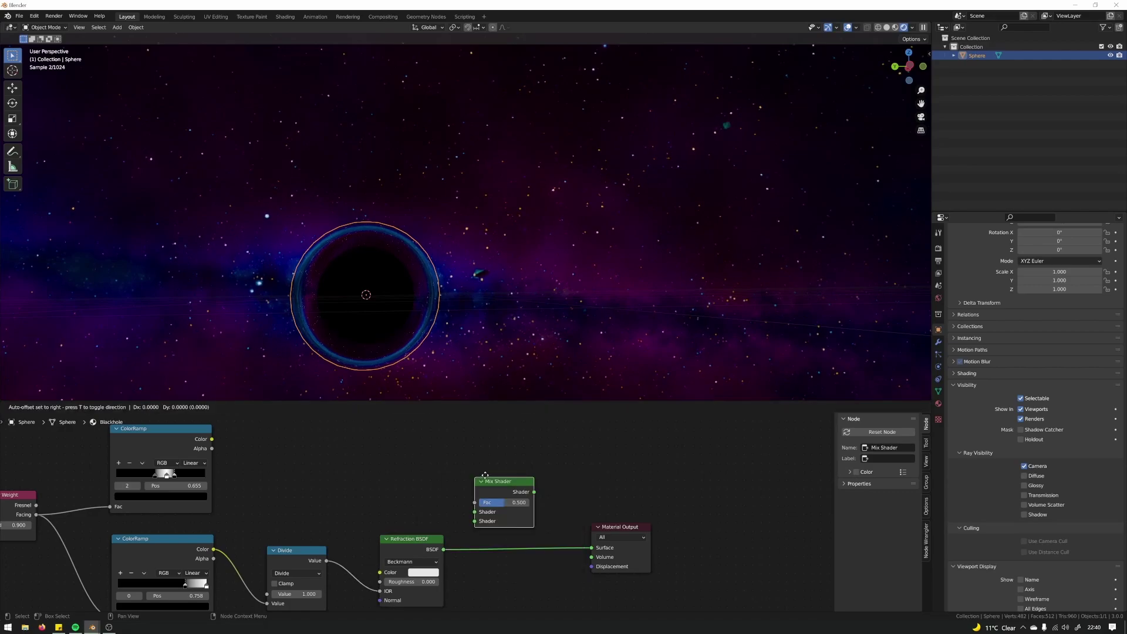
{"action": "left_click", "coordinate": [499, 468]}
Step: Add an Emission shader below the Refraction BSDF and connect it to the Mix Shader's second Shader input
{"action": "middle_click_drag", "start_coordinate": [418, 606], "coordinate": [415, 533]}
{"action": "key", "text": "shift+a"}
{"action": "mouse_move", "coordinate": [414, 552]}
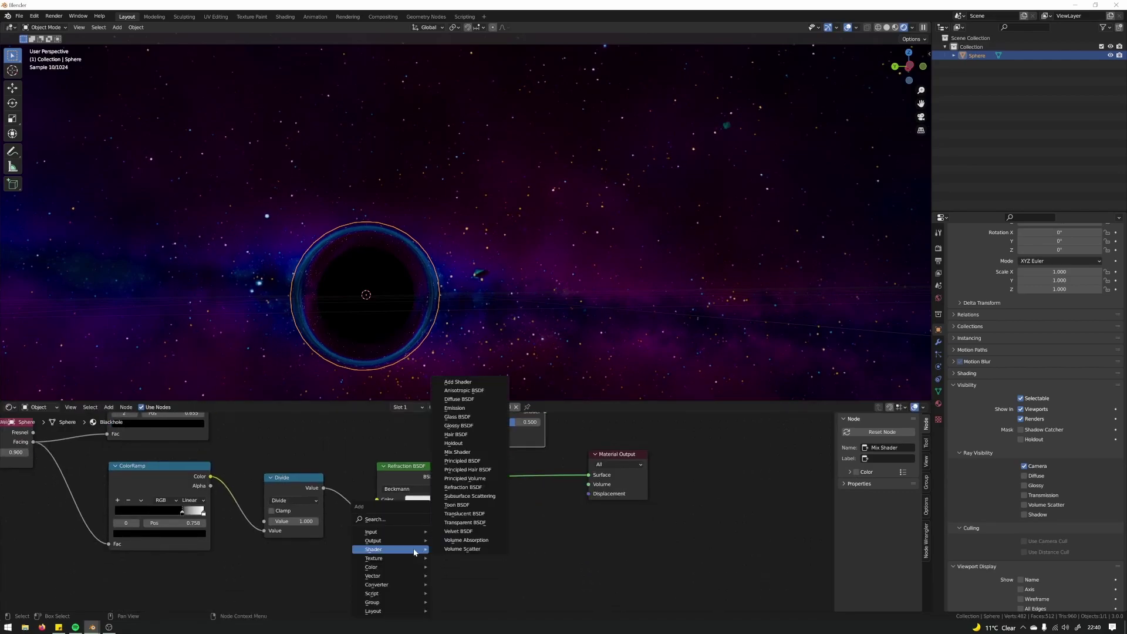
{"action": "left_click", "coordinate": [365, 519]}
{"action": "type", "text": "em"}
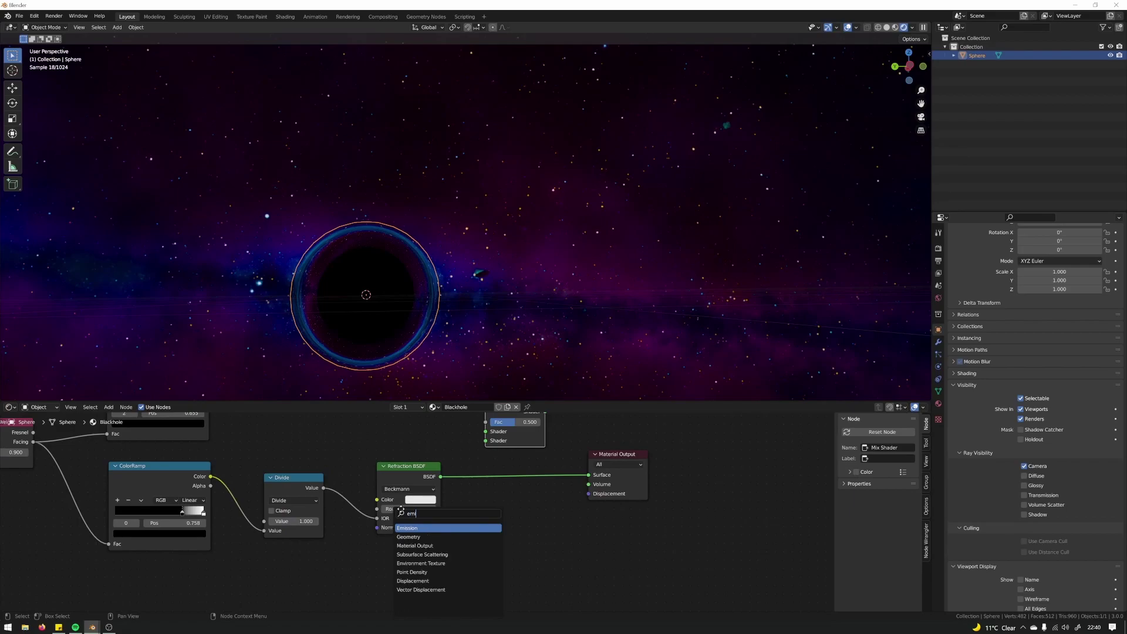
{"action": "key", "text": "Return"}
{"action": "left_click", "coordinate": [405, 578]}
{"action": "left_click_drag", "start_coordinate": [429, 582], "coordinate": [486, 441]}
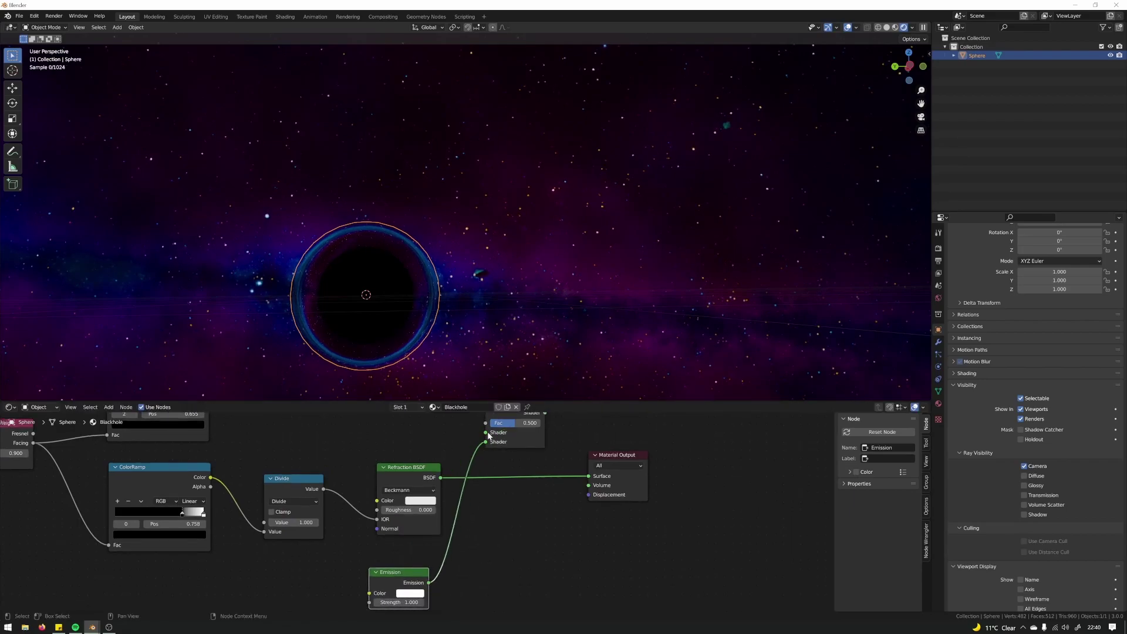
Step: Connect the Refraction BSDF to the Mix Shader's first Shader input and the Mix Shader to the Material Output's Surface
{"action": "middle_click_drag", "start_coordinate": [450, 472], "coordinate": [429, 501]}
{"action": "left_click", "coordinate": [419, 508]}
{"action": "left_click_drag", "start_coordinate": [421, 506], "coordinate": [466, 461]}
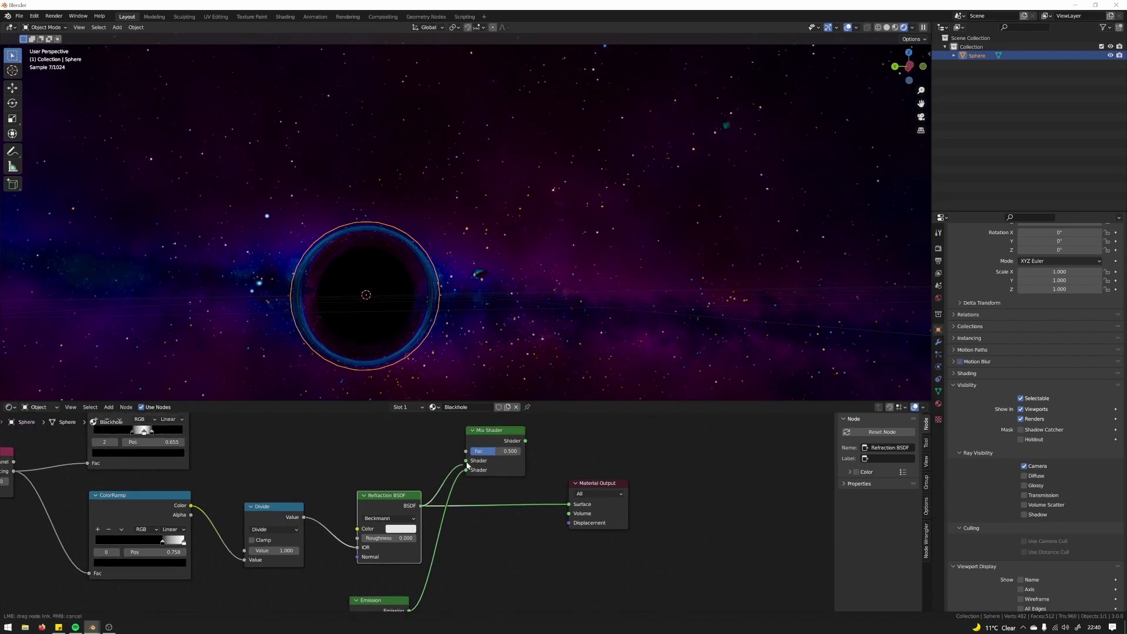
{"action": "left_click_drag", "start_coordinate": [525, 440], "coordinate": [569, 504]}
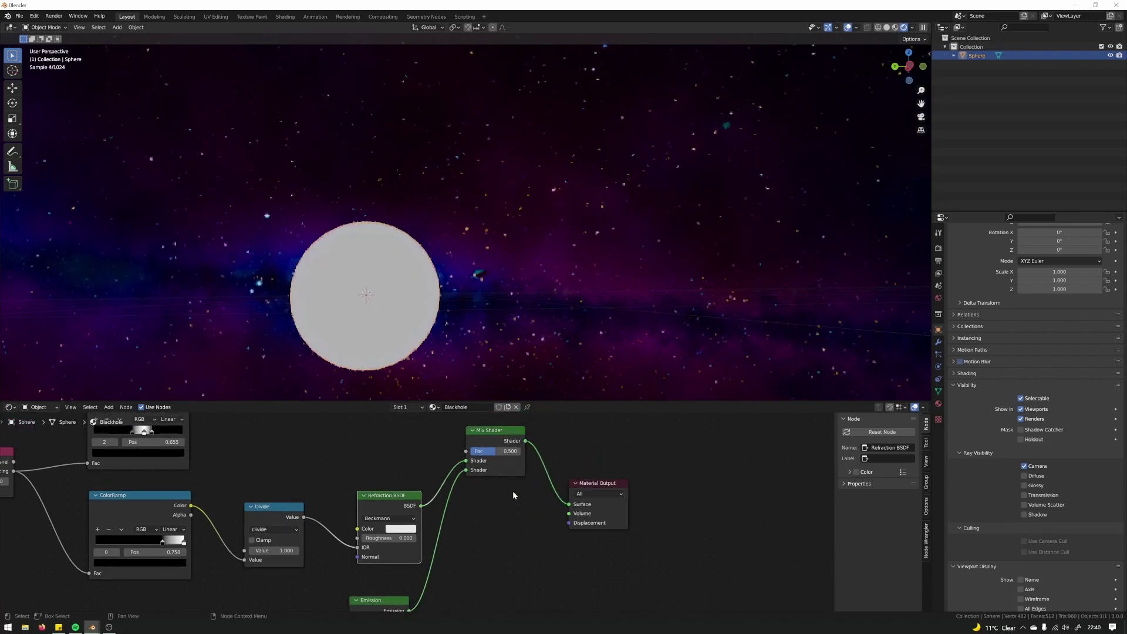
Step: Use the upper ColorRamp's Color output as the Mix Shader's Fac
{"action": "middle_click_drag", "start_coordinate": [192, 429], "coordinate": [255, 446]}
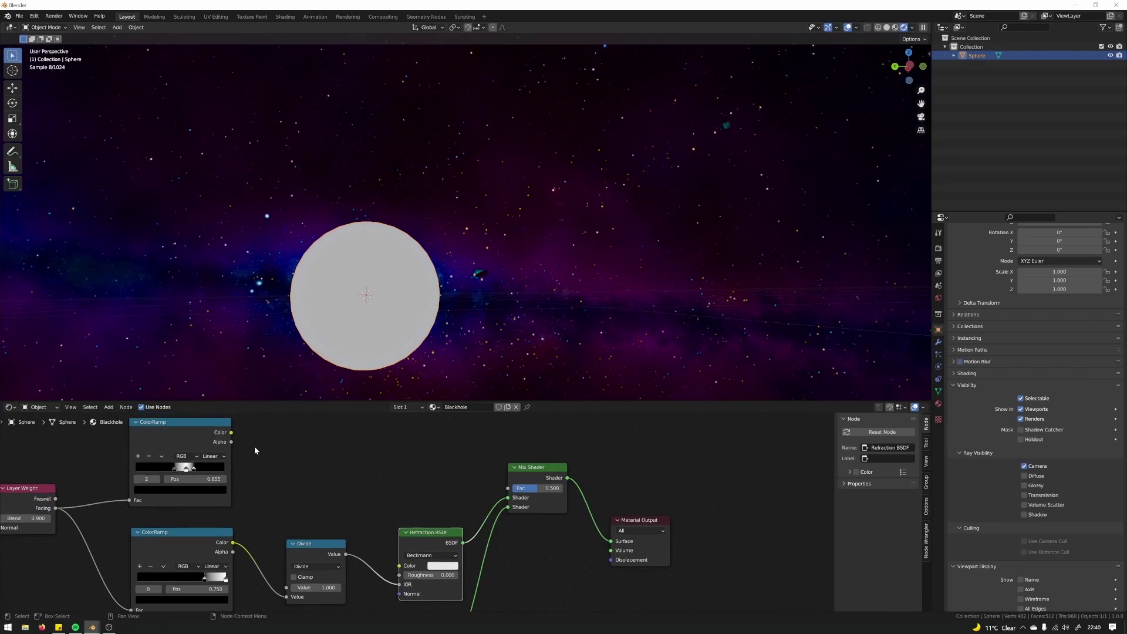
{"action": "left_click_drag", "start_coordinate": [232, 435], "coordinate": [508, 488]}
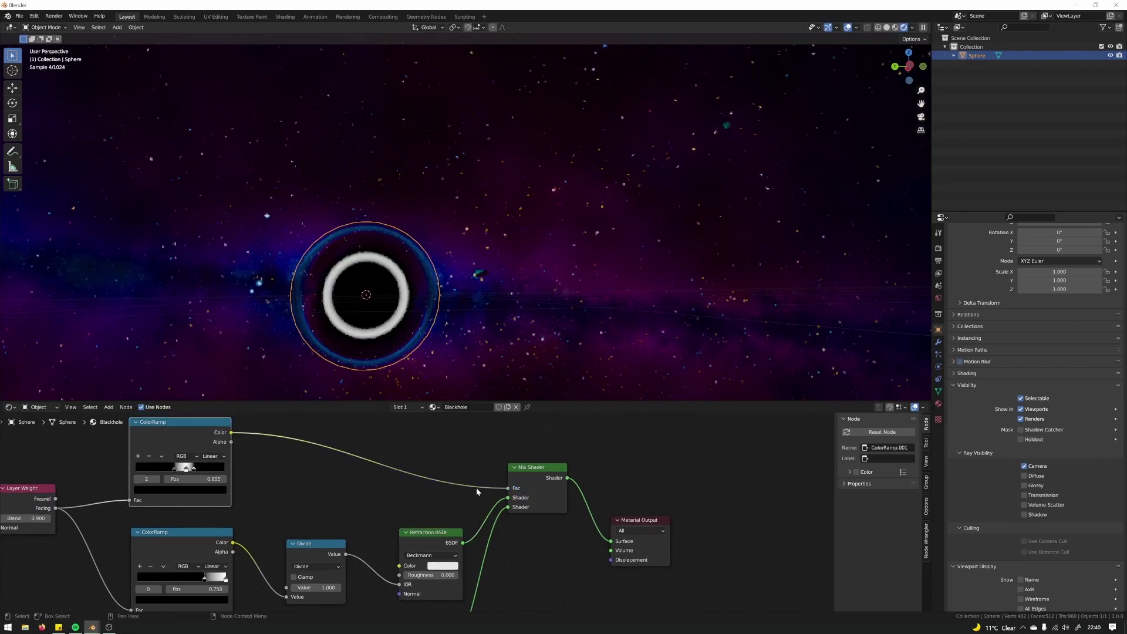
{"action": "middle_click_drag", "start_coordinate": [420, 485], "coordinate": [415, 468]}
Step: Brighten the Refraction BSDF's colour to pure white with a value of 1.000
{"action": "left_click", "coordinate": [426, 520]}
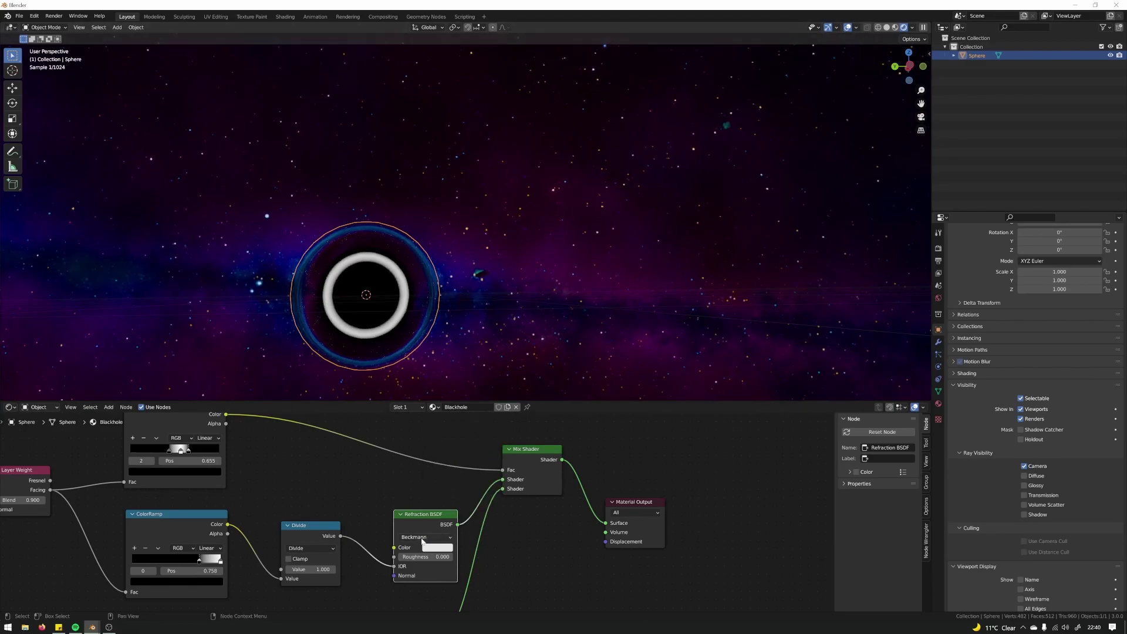
{"action": "left_click", "coordinate": [436, 547]}
{"action": "left_click_drag", "start_coordinate": [498, 428], "coordinate": [498, 422]}
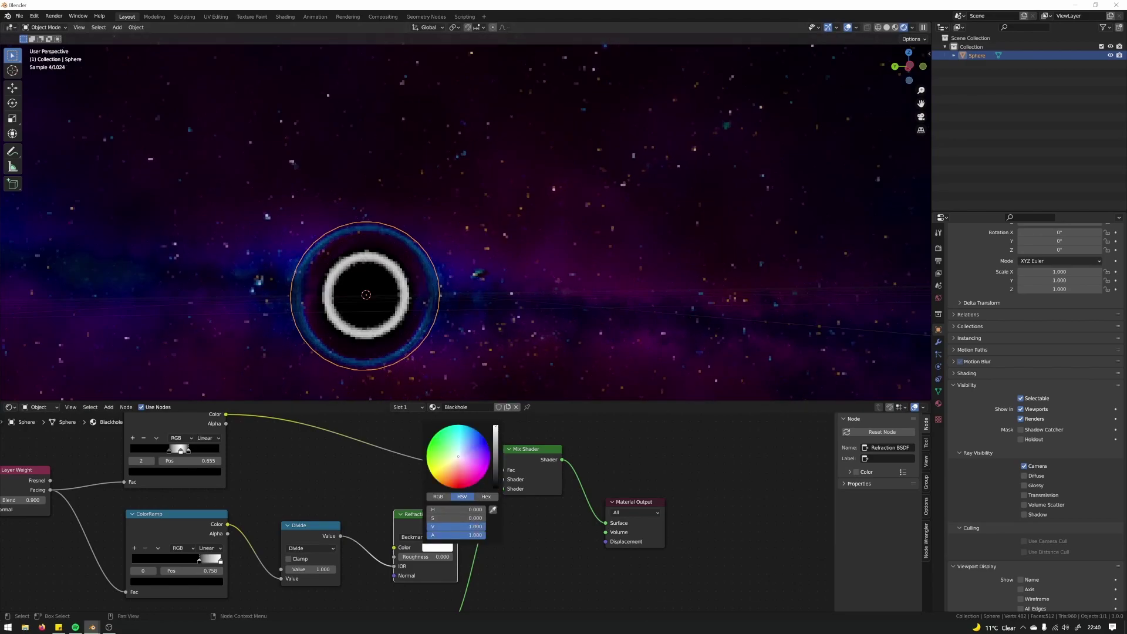
{"action": "left_click", "coordinate": [266, 447]}
Step: Pull the upper ColorRamp's stops tightly together around position 0.606 to thin the white ring
{"action": "middle_click_drag", "start_coordinate": [267, 445], "coordinate": [379, 453]}
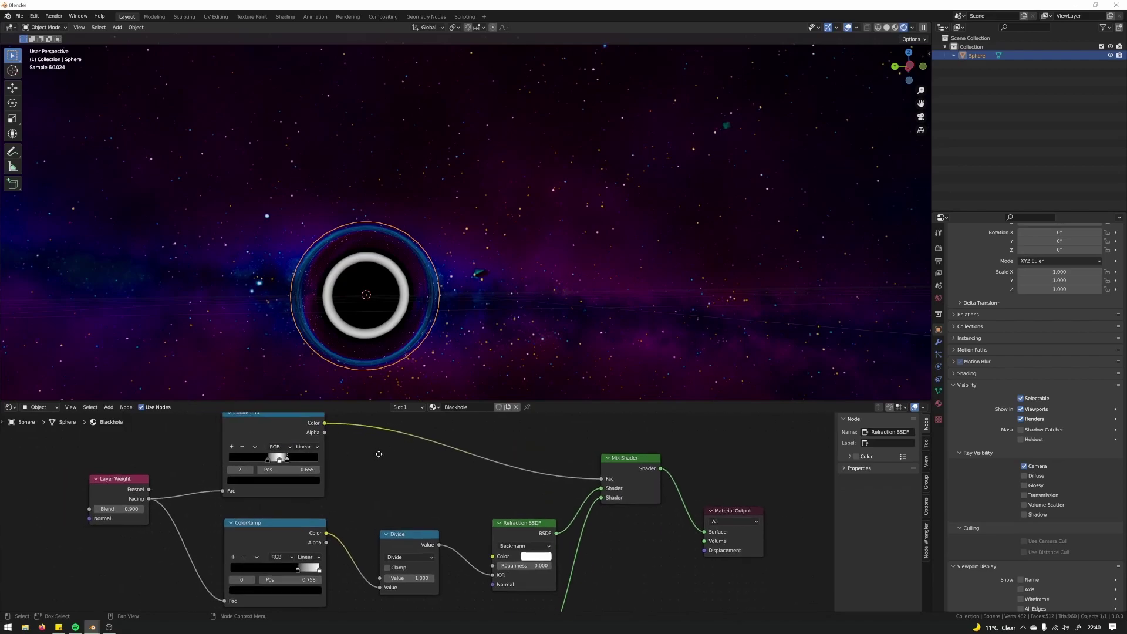
{"action": "scroll", "coordinate": [379, 454], "scroll_direction": "up", "scroll_amount": 3}
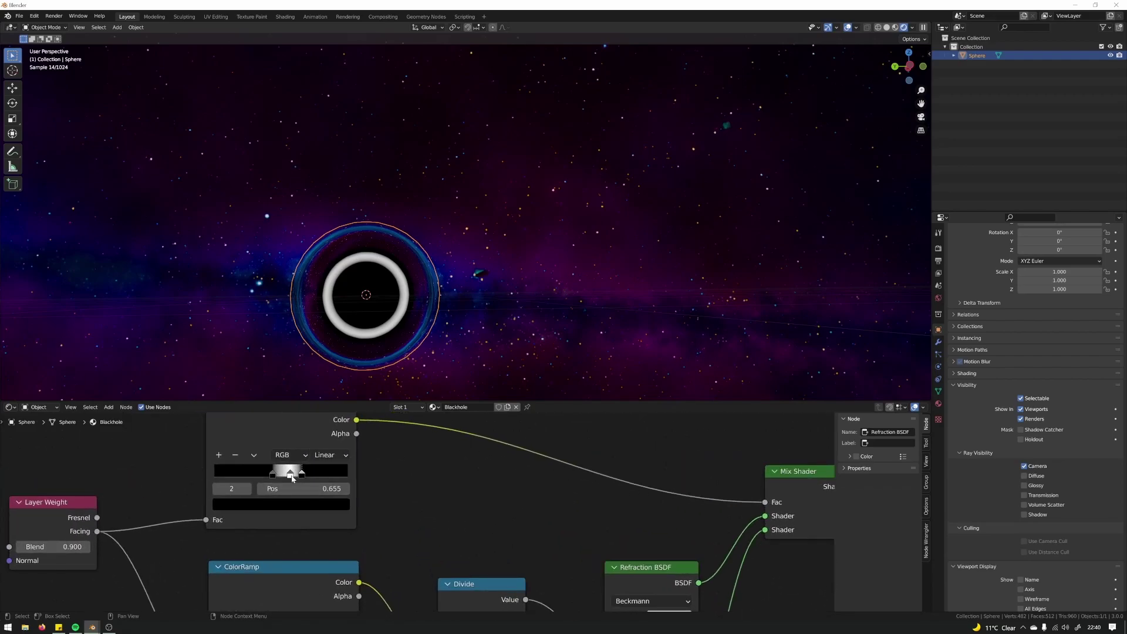
{"action": "mouse_move", "coordinate": [290, 476]}
{"action": "left_mouse_down"}
{"action": "mouse_move", "coordinate": [308, 479]}
{"action": "mouse_move", "coordinate": [274, 477]}
{"action": "mouse_move", "coordinate": [297, 477]}
{"action": "left_mouse_up"}
Step: Sample a blue from the background for the upper ColorRamp's white stop and raise its value to full brightness
{"action": "left_click", "coordinate": [297, 505]}
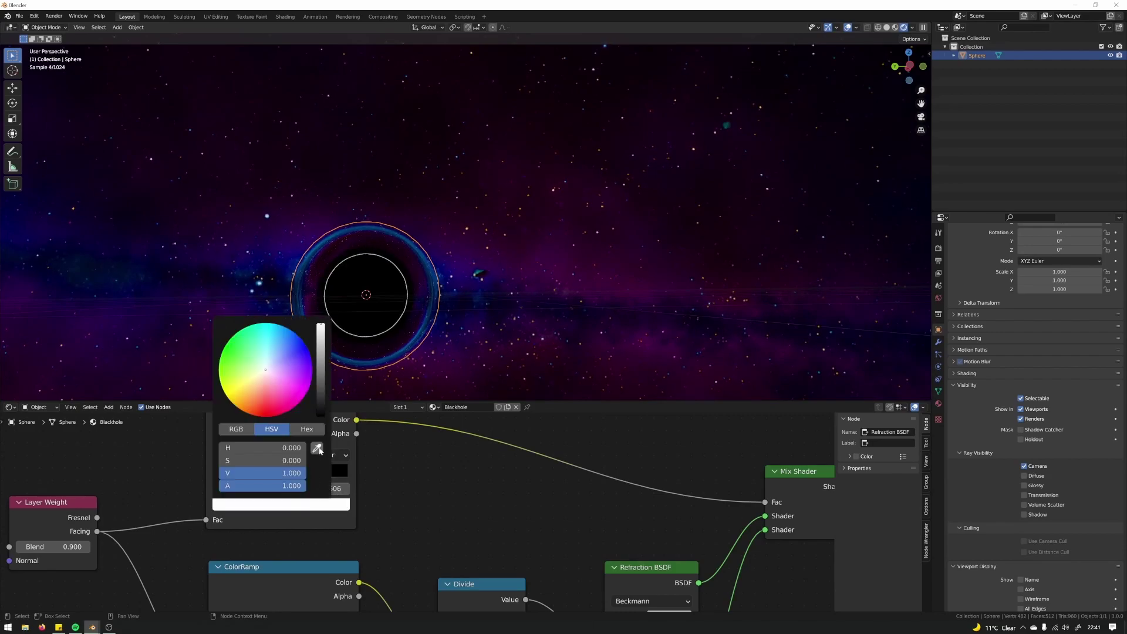
{"action": "left_click", "coordinate": [337, 452]}
{"action": "left_click", "coordinate": [423, 249]}
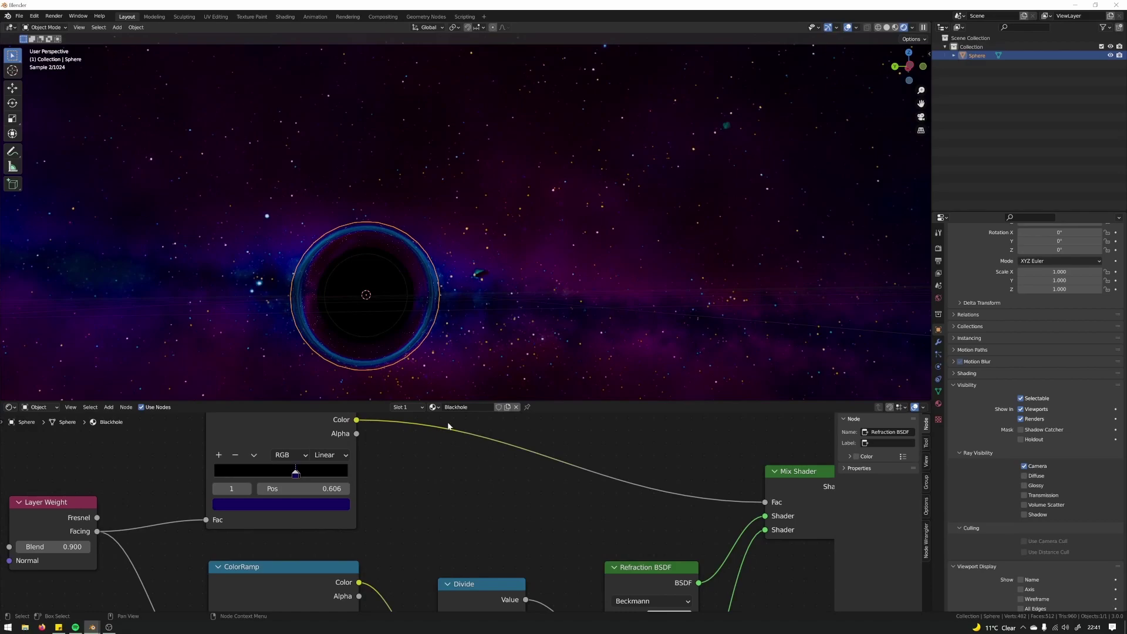
{"action": "left_click", "coordinate": [337, 505]}
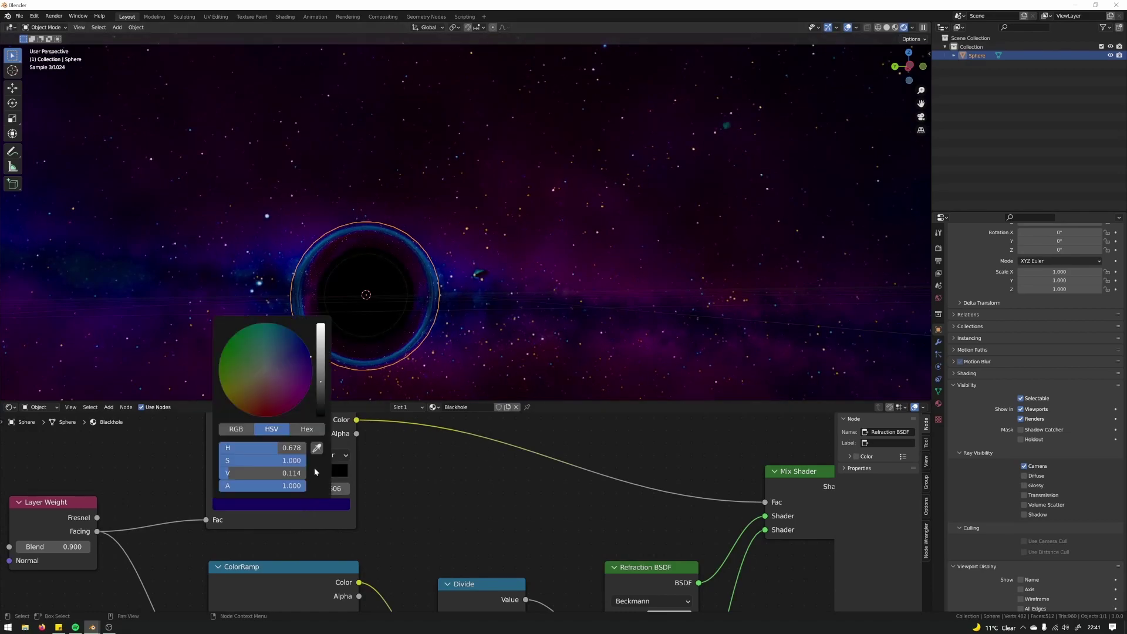
{"action": "left_click_drag", "start_coordinate": [235, 473], "coordinate": [305, 473]}
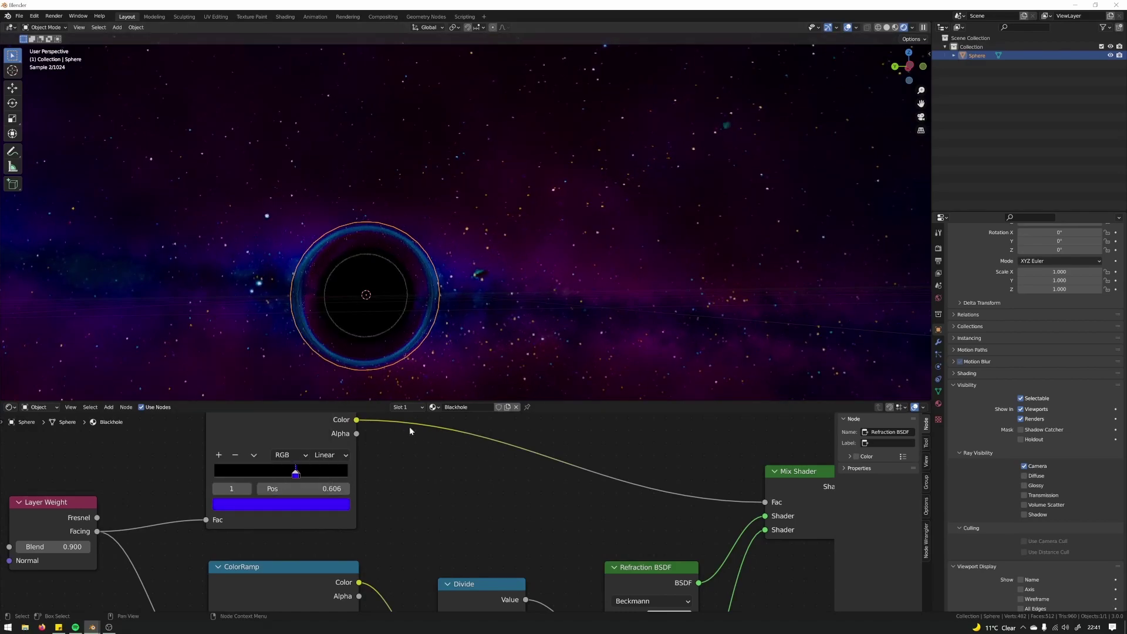
Step: Set the Emission shader's strength to 10 and give it a light blue-violet colour
{"action": "scroll", "coordinate": [426, 462], "scroll_direction": "down", "scroll_amount": 2}
{"action": "middle_click_drag", "start_coordinate": [468, 467], "coordinate": [418, 546]}
{"action": "scroll", "coordinate": [418, 545], "scroll_direction": "down", "scroll_amount": 1}
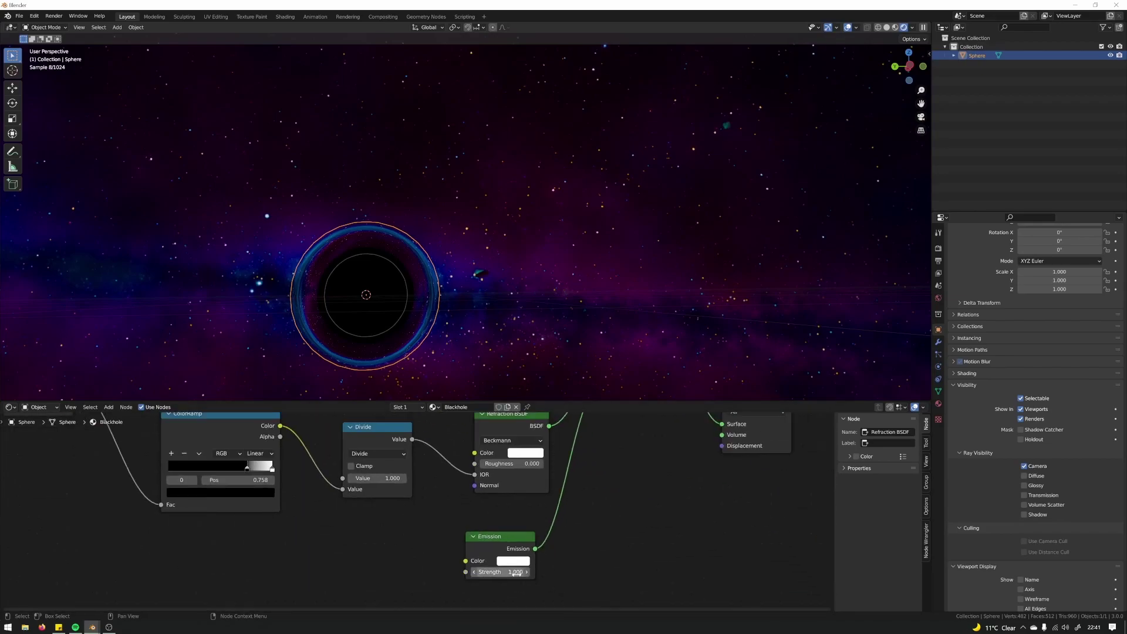
{"action": "left_click", "coordinate": [518, 572]}
{"action": "type", "text": "1.0"}
{"action": "key", "text": "Return"}
Step: Set the colour of the upper ColorRamp's middle stop to white
{"action": "scroll", "coordinate": [623, 484], "scroll_direction": "down", "scroll_amount": 2}
{"action": "middle_click_drag", "start_coordinate": [640, 471], "coordinate": [577, 533]}
{"action": "scroll", "coordinate": [535, 544], "scroll_direction": "down", "scroll_amount": 1}
{"action": "left_click", "coordinate": [312, 468]}
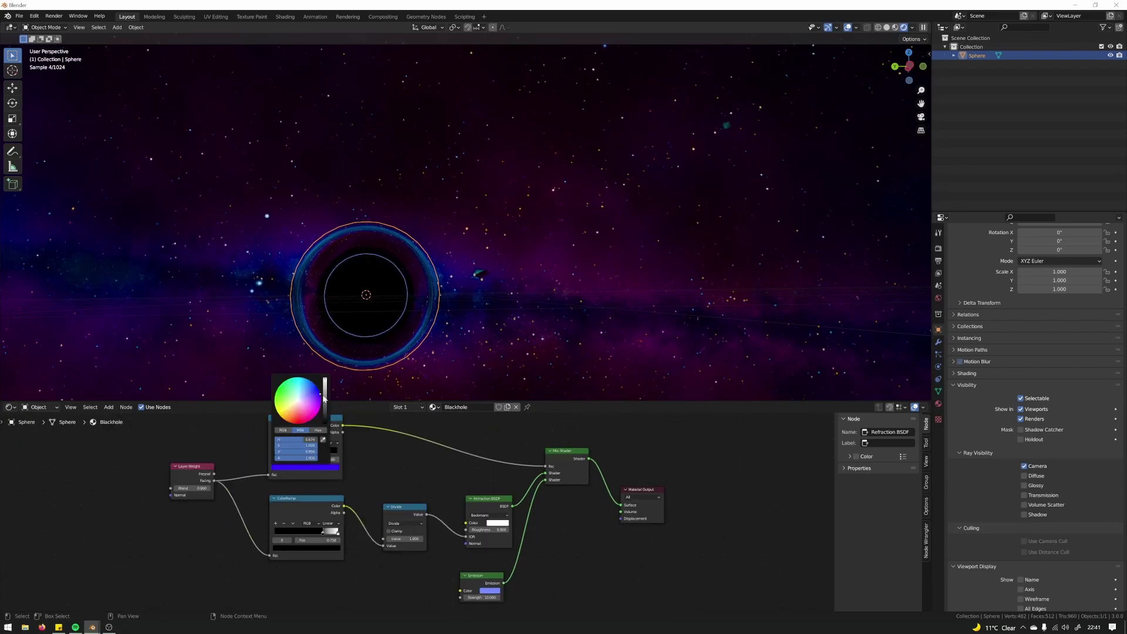
{"action": "left_click_drag", "start_coordinate": [321, 394], "coordinate": [297, 401]}
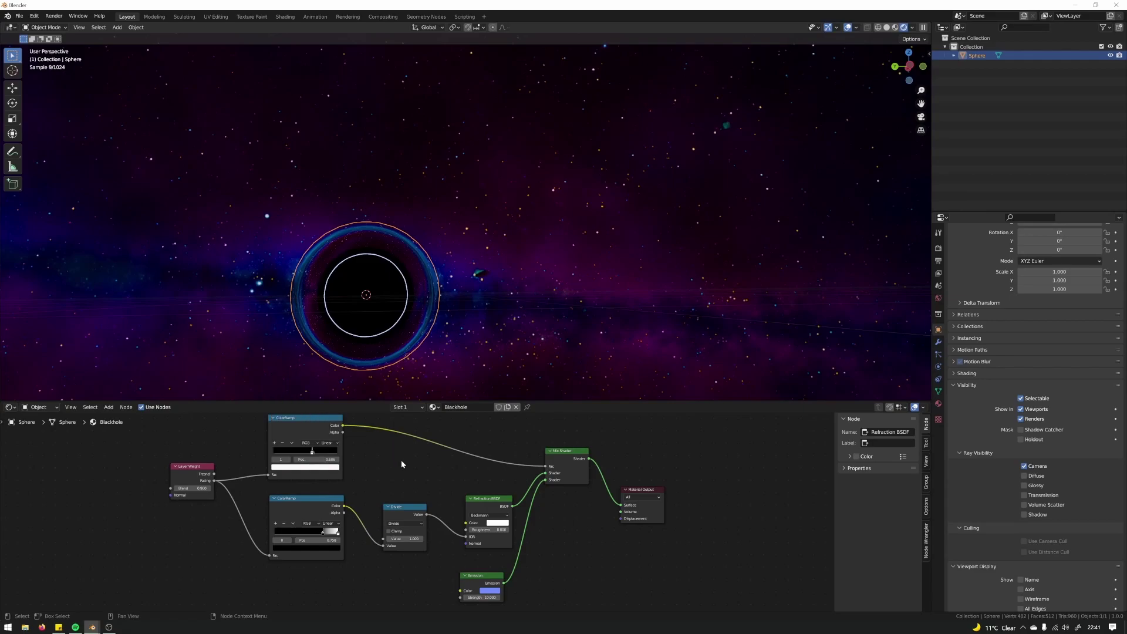
Step: Deselect the sphere and turn off the viewport overlays to inspect the glowing ring from several angles
{"action": "middle_click_drag", "start_coordinate": [351, 303], "coordinate": [375, 321]}
{"action": "scroll", "coordinate": [378, 321], "scroll_direction": "down", "scroll_amount": 2}
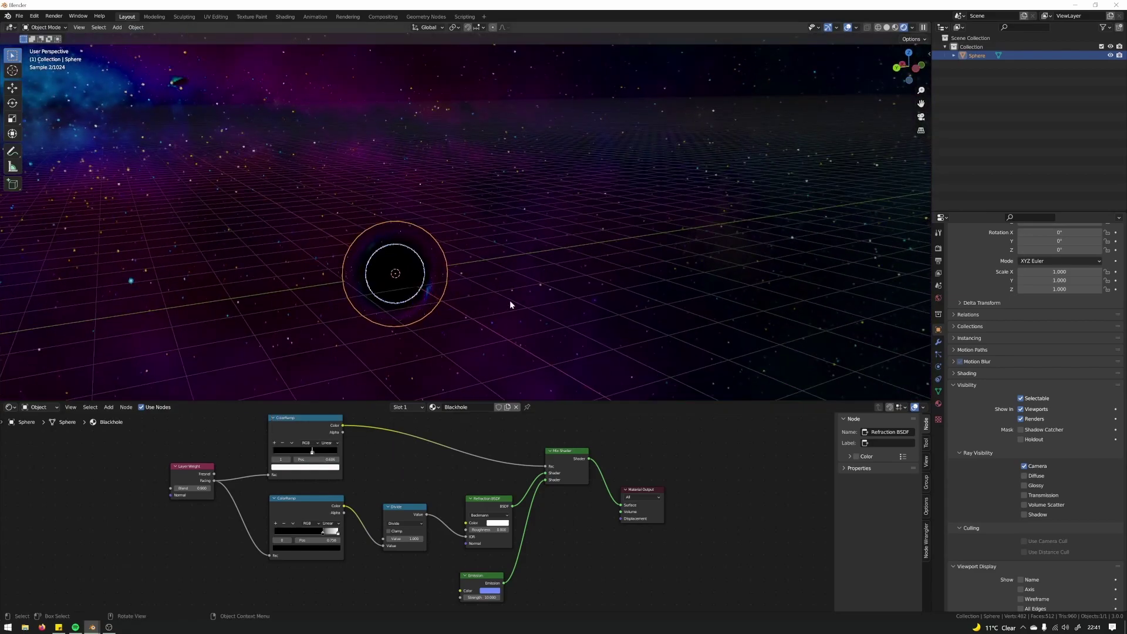
{"action": "left_click", "coordinate": [512, 302]}
{"action": "middle_click_drag", "start_coordinate": [534, 309], "coordinate": [554, 301]}
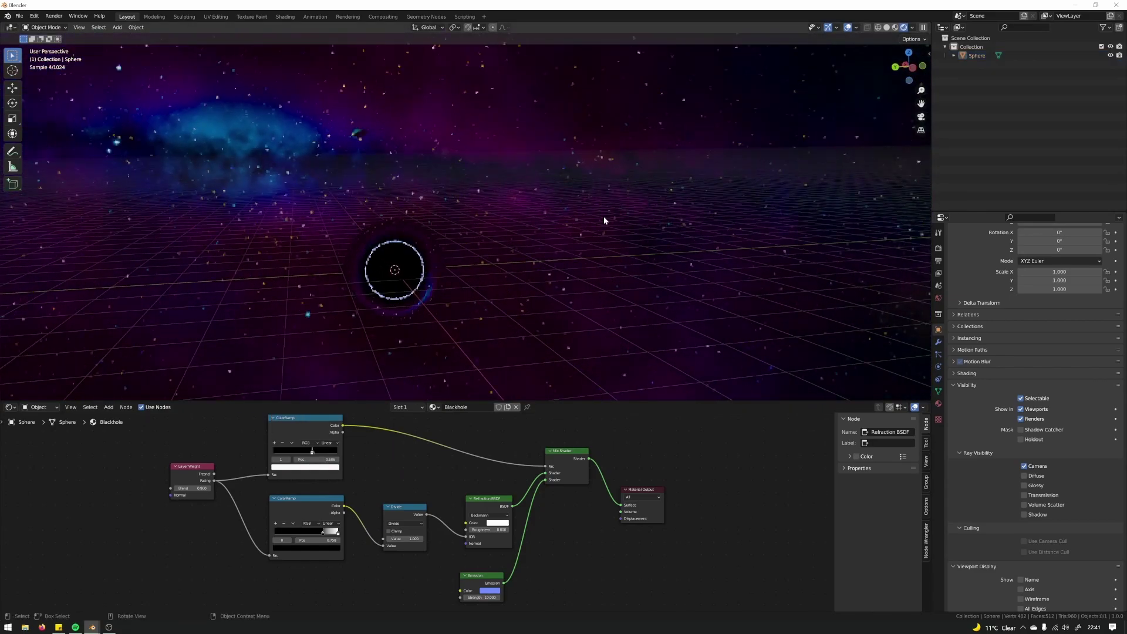
{"action": "left_click", "coordinate": [848, 28]}
{"action": "mouse_move", "coordinate": [449, 255]}
{"action": "middle_mouse_down"}
{"action": "mouse_move", "coordinate": [436, 242]}
{"action": "mouse_move", "coordinate": [460, 272]}
{"action": "middle_mouse_up"}
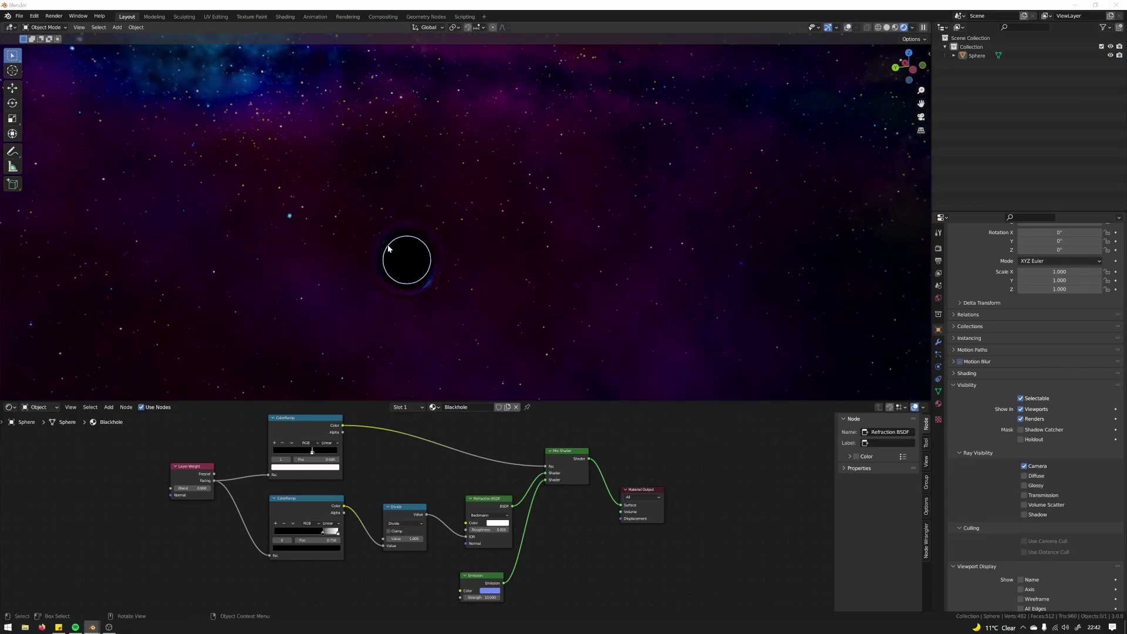
{"action": "middle_click_drag", "start_coordinate": [388, 247], "coordinate": [411, 264]}
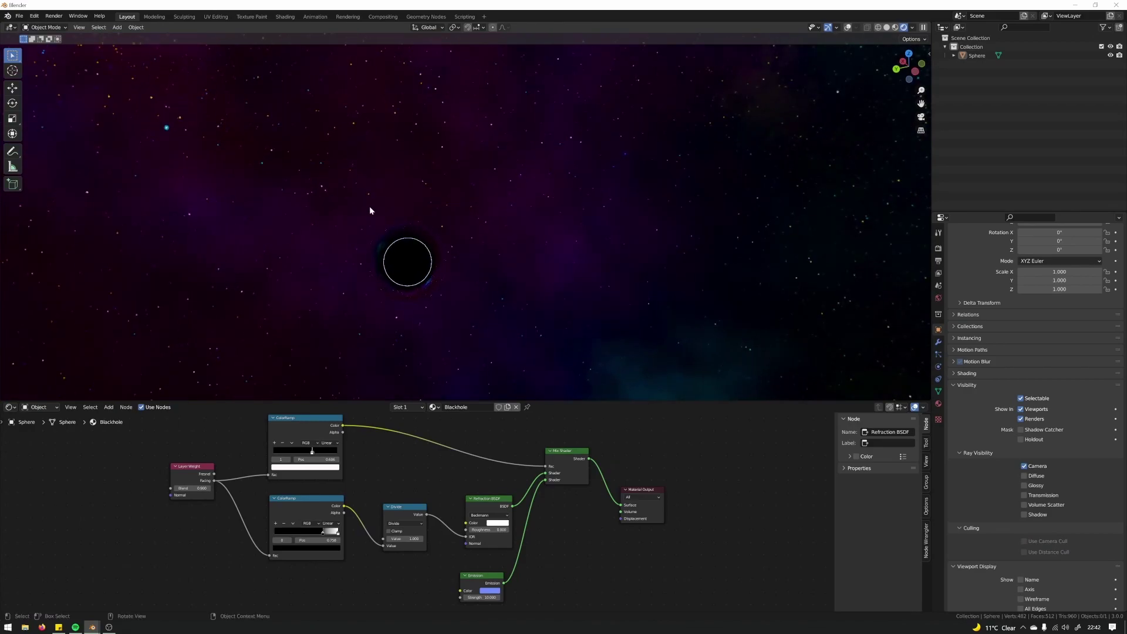
Step: Add a cube mesh at the black hole's centre and try scaling it up in the rendered view
{"action": "key", "text": "shift+a"}
{"action": "mouse_move", "coordinate": [431, 285]}
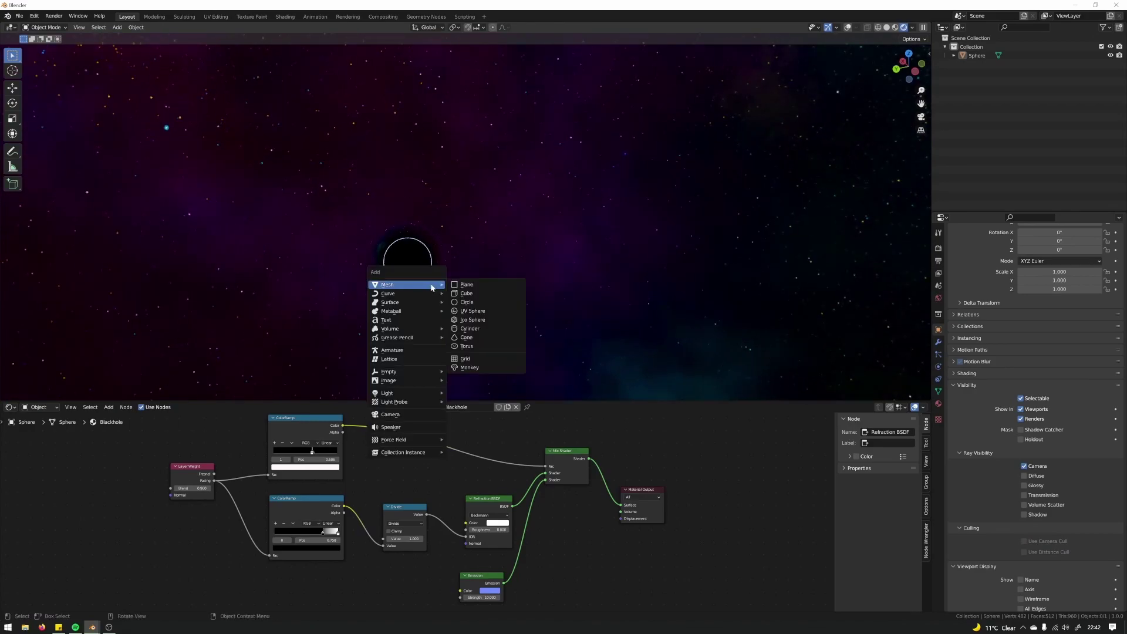
{"action": "left_click", "coordinate": [479, 295]}
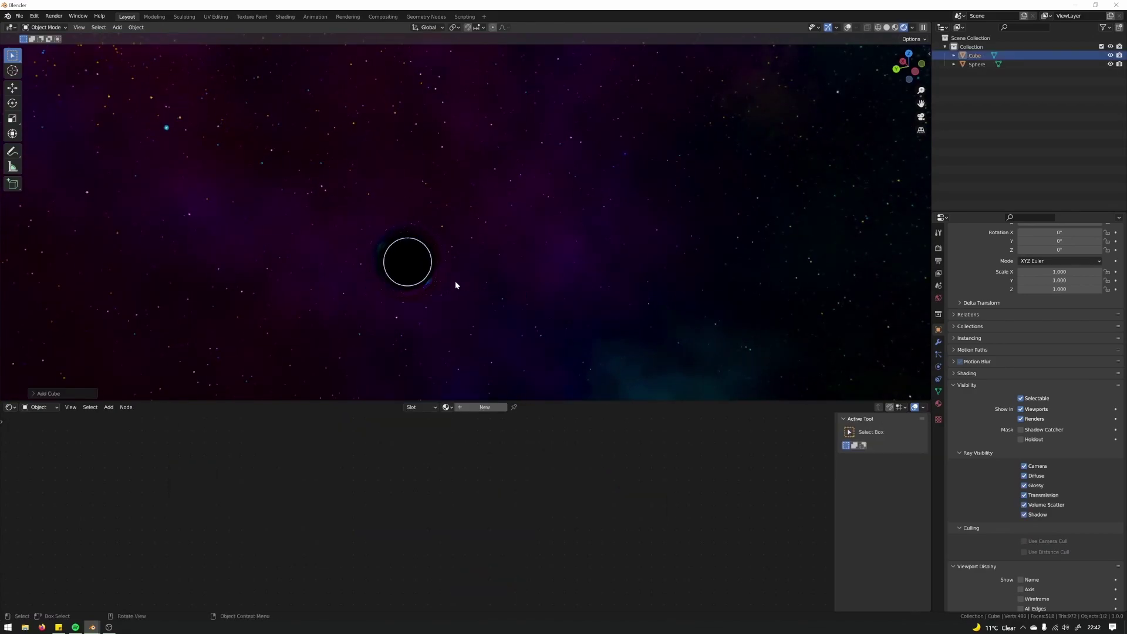
{"action": "key", "text": "s"}
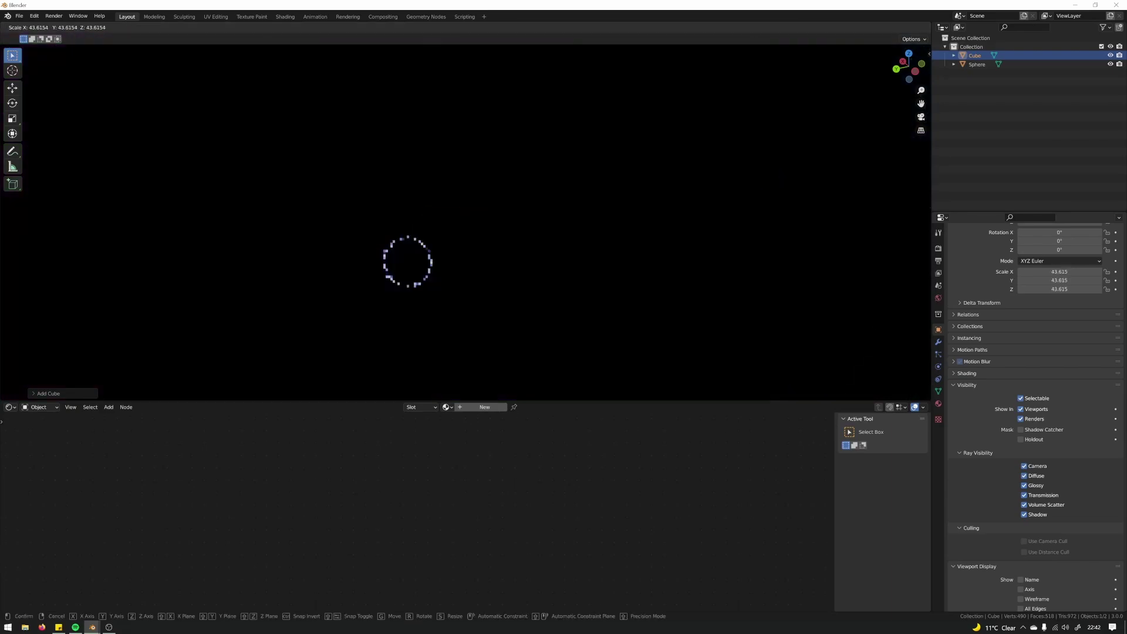
{"action": "key", "text": "Escape"}
Step: Switch the viewport to Solid shading and scale the cube into a thin slab, about 4.11 in X and Y and 0.102 in Z
{"action": "key", "text": "z"}
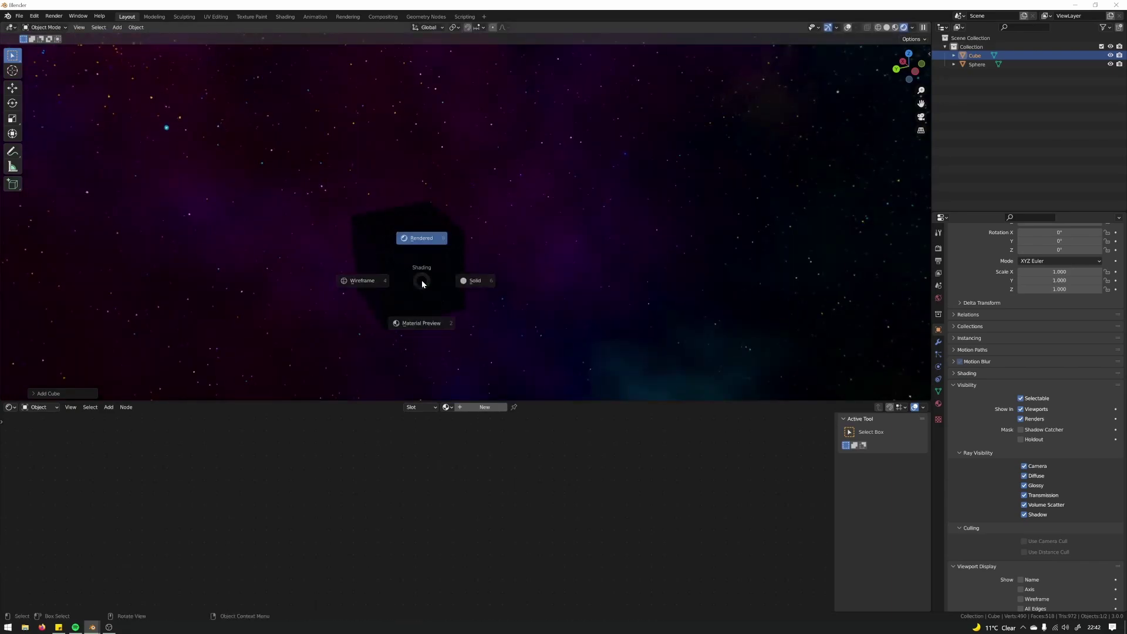
{"action": "left_click", "coordinate": [483, 291]}
{"action": "key", "text": "s"}
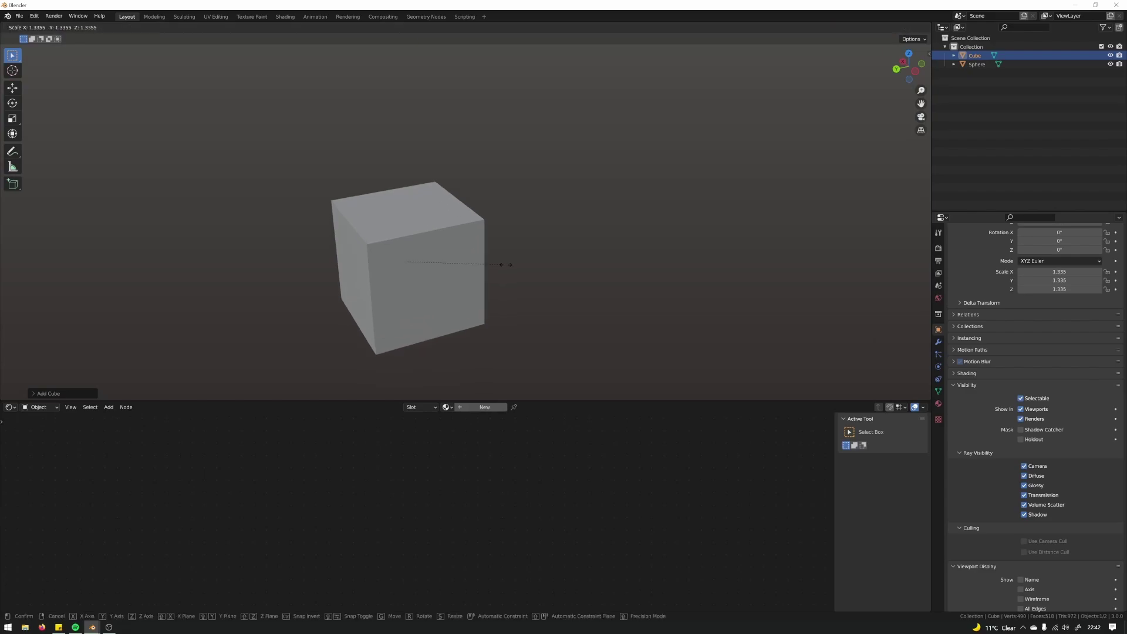
{"action": "left_click", "coordinate": [541, 269]}
{"action": "key", "text": "s"}
{"action": "key", "text": "z"}
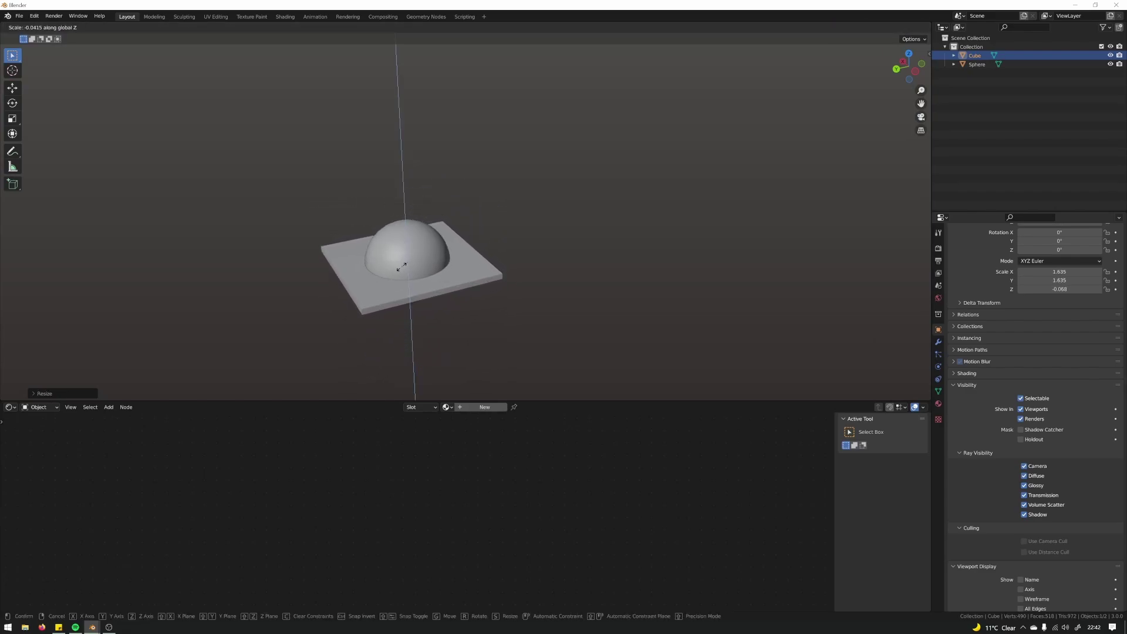
{"action": "key", "text": "z"}
{"action": "key", "text": "z"}
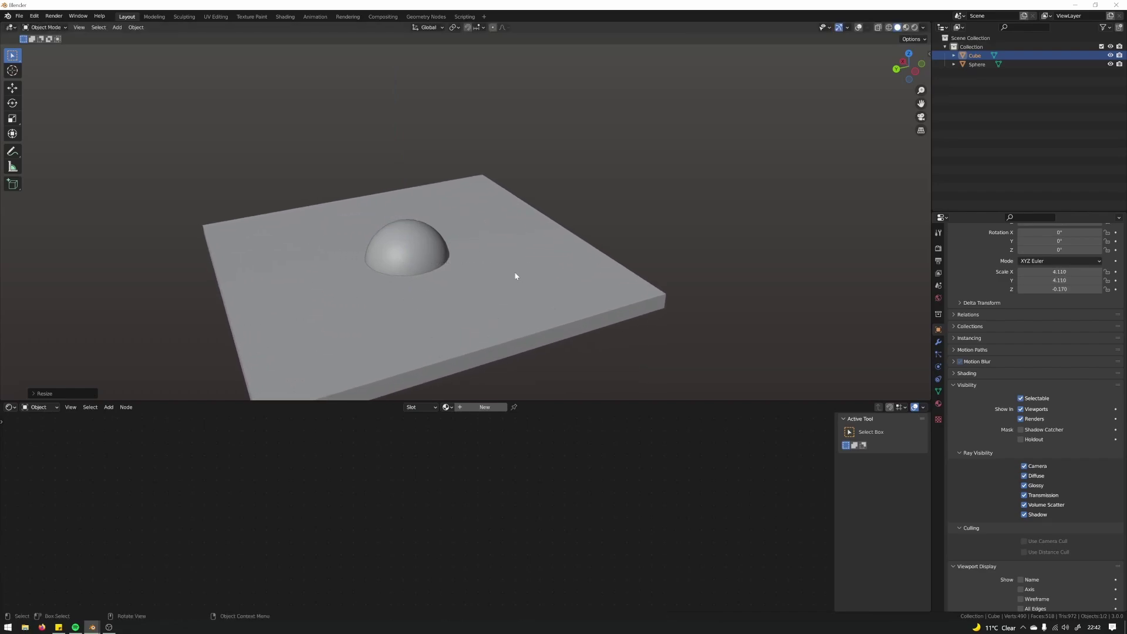
{"action": "key", "text": "z"}
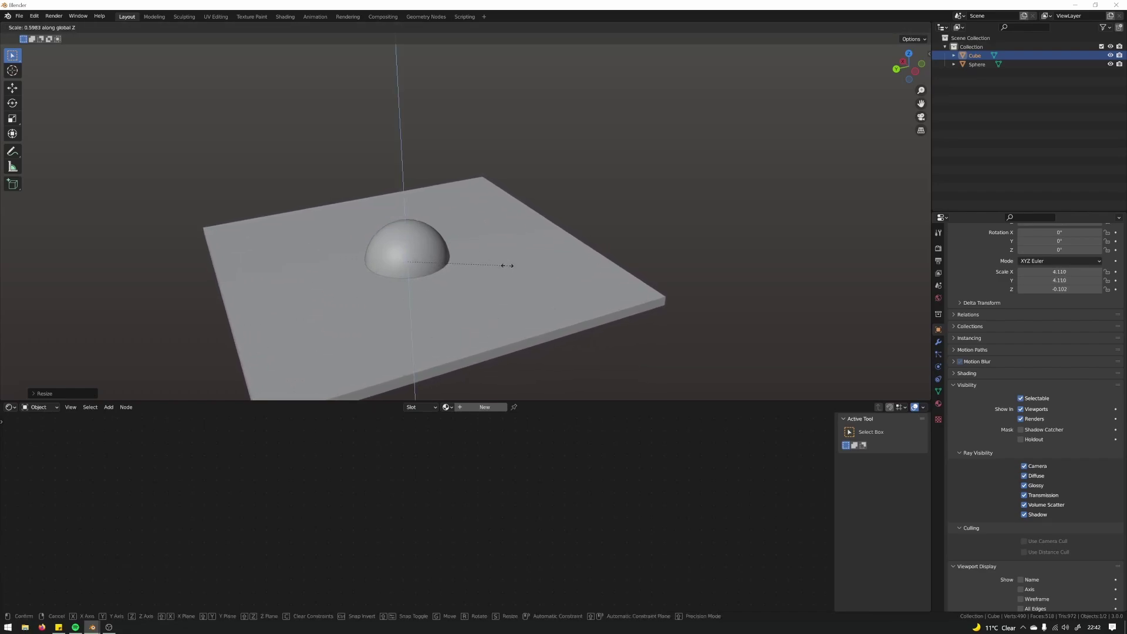
{"action": "left_click", "coordinate": [506, 267]}
Step: Create a new material named Disk on the slab and view it in Rendered shading with the slab selected
{"action": "left_click", "coordinate": [481, 407]}
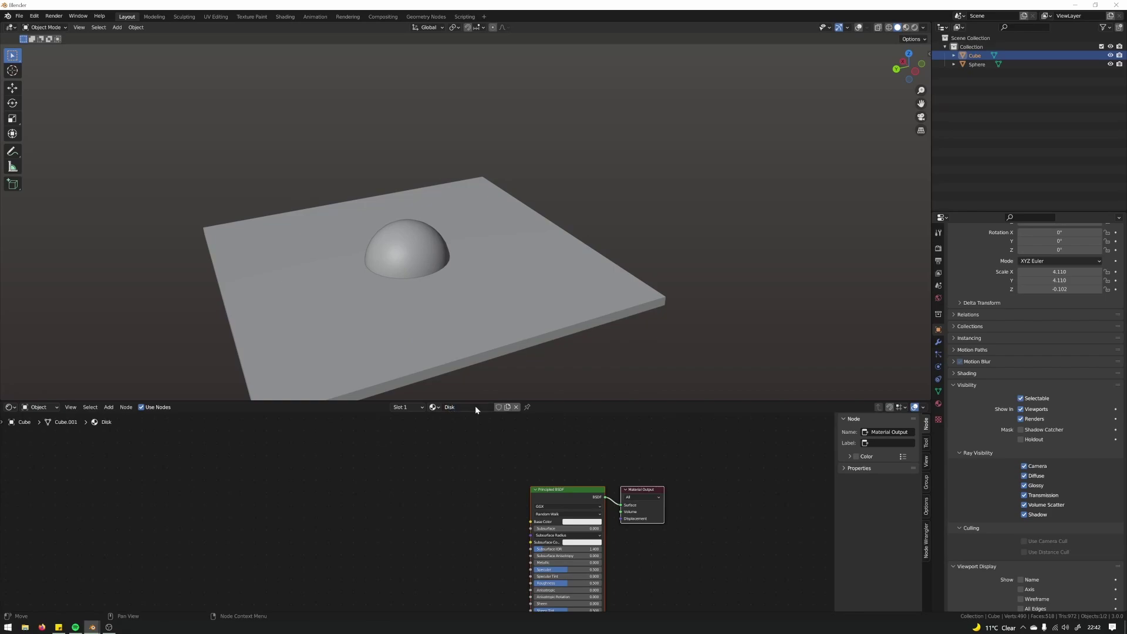
{"action": "left_click", "coordinate": [474, 424]}
{"action": "key", "text": "z"}
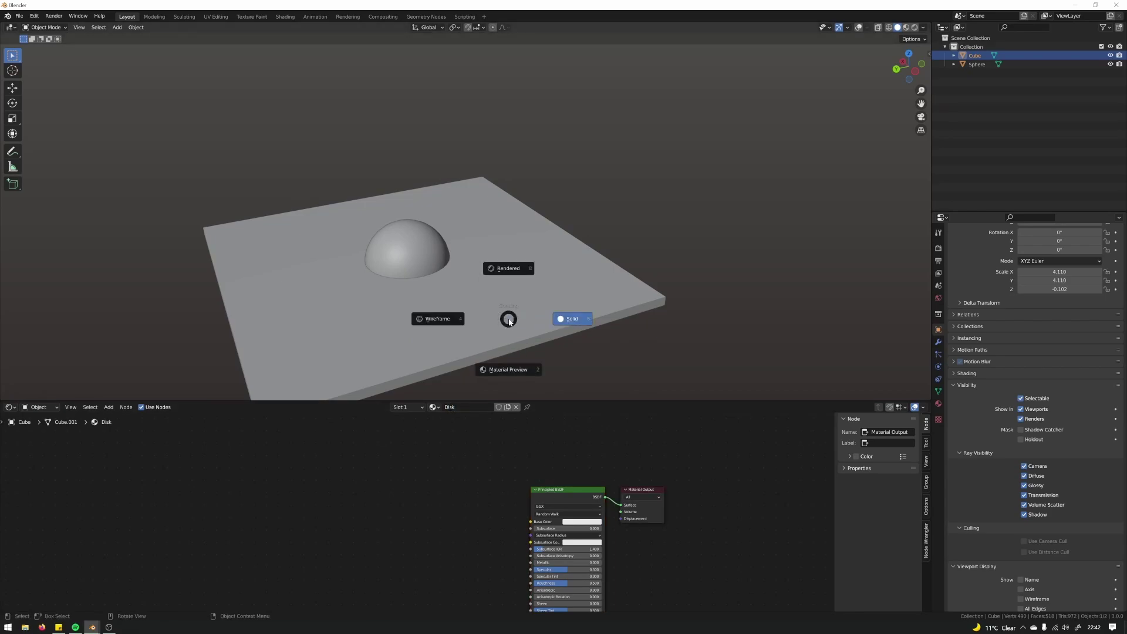
{"action": "left_click", "coordinate": [509, 281]}
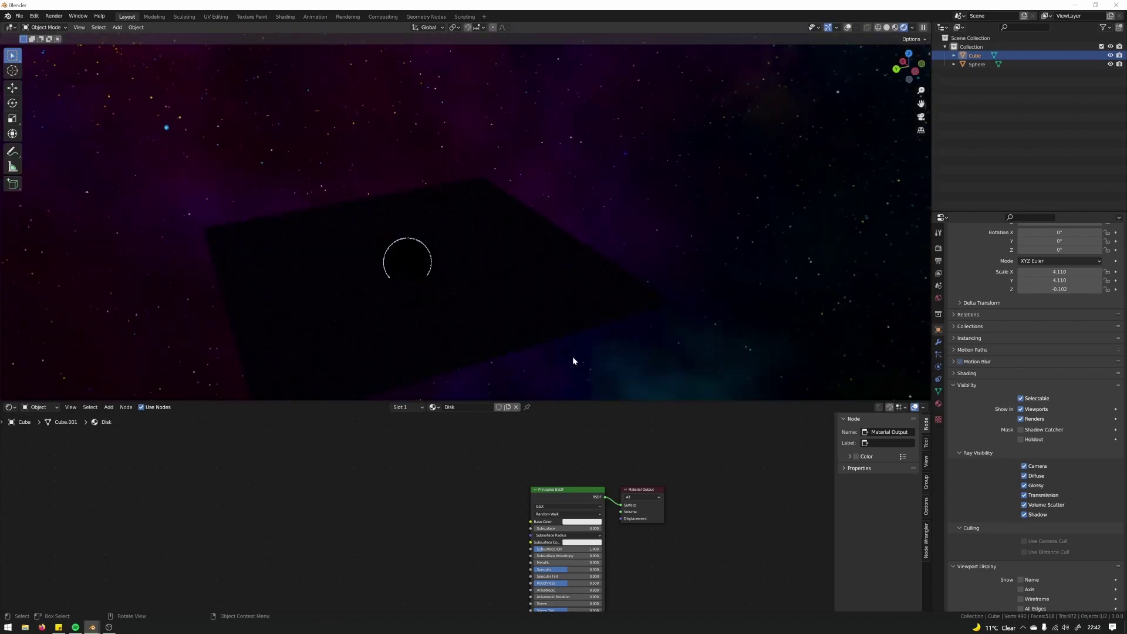
{"action": "left_click", "coordinate": [574, 365]}
{"action": "left_click", "coordinate": [409, 258]}
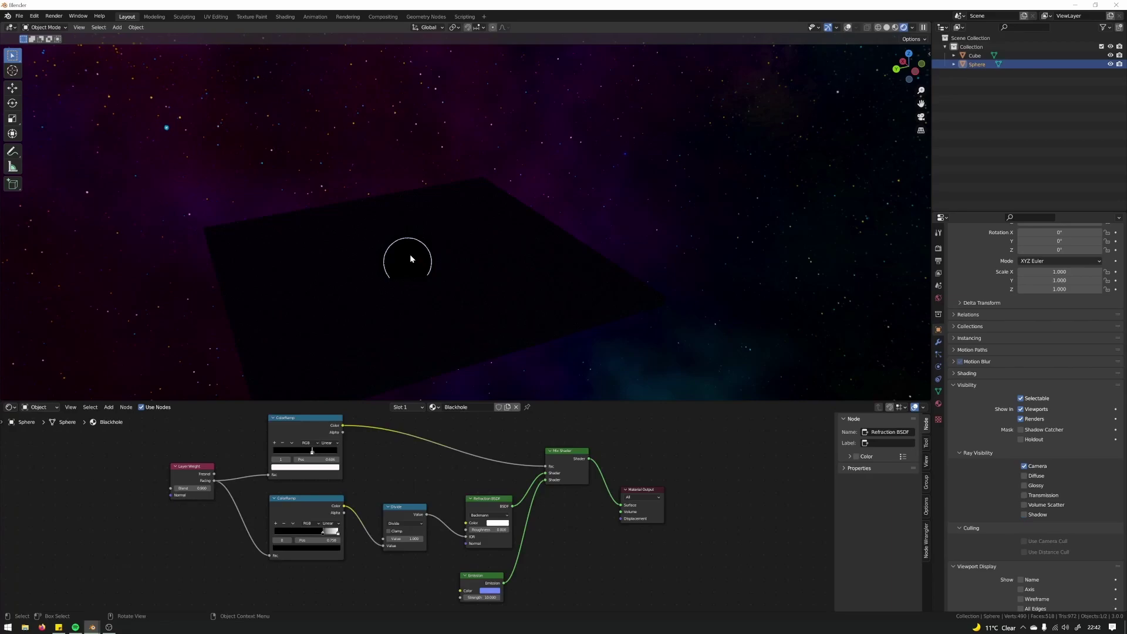
{"action": "left_click", "coordinate": [487, 277]}
{"action": "middle_click_drag", "start_coordinate": [547, 303], "coordinate": [521, 277]}
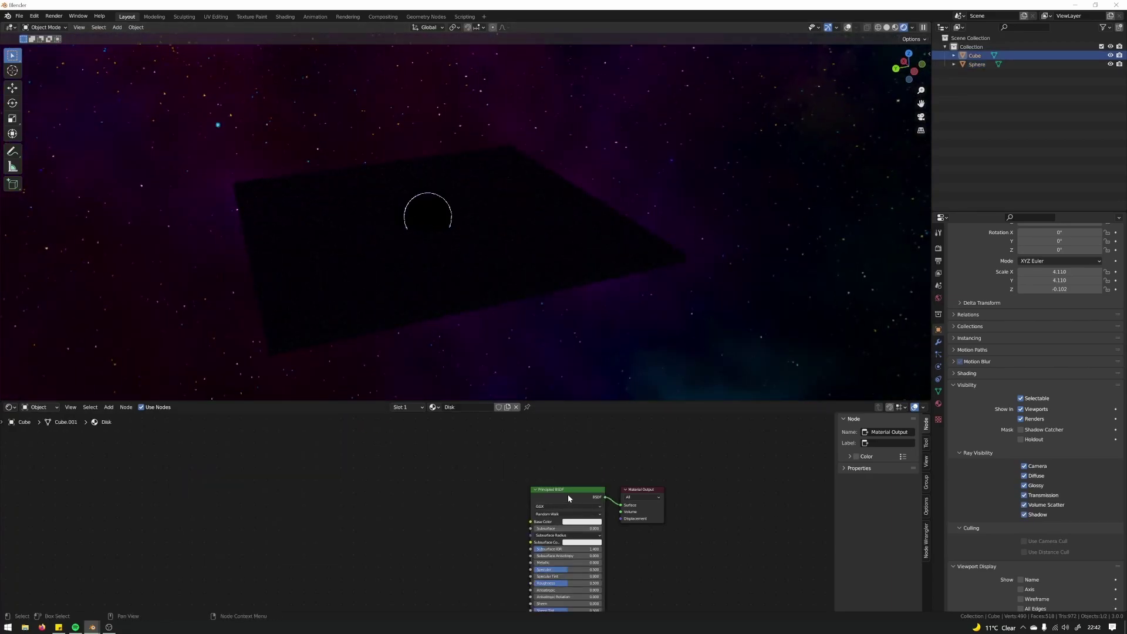
Step: Replace the Principled BSDF with a Principled Volume node and connect it to the Material Output's Volume input
{"action": "left_click_drag", "start_coordinate": [569, 493], "coordinate": [518, 483]}
{"action": "key", "text": "Delete"}
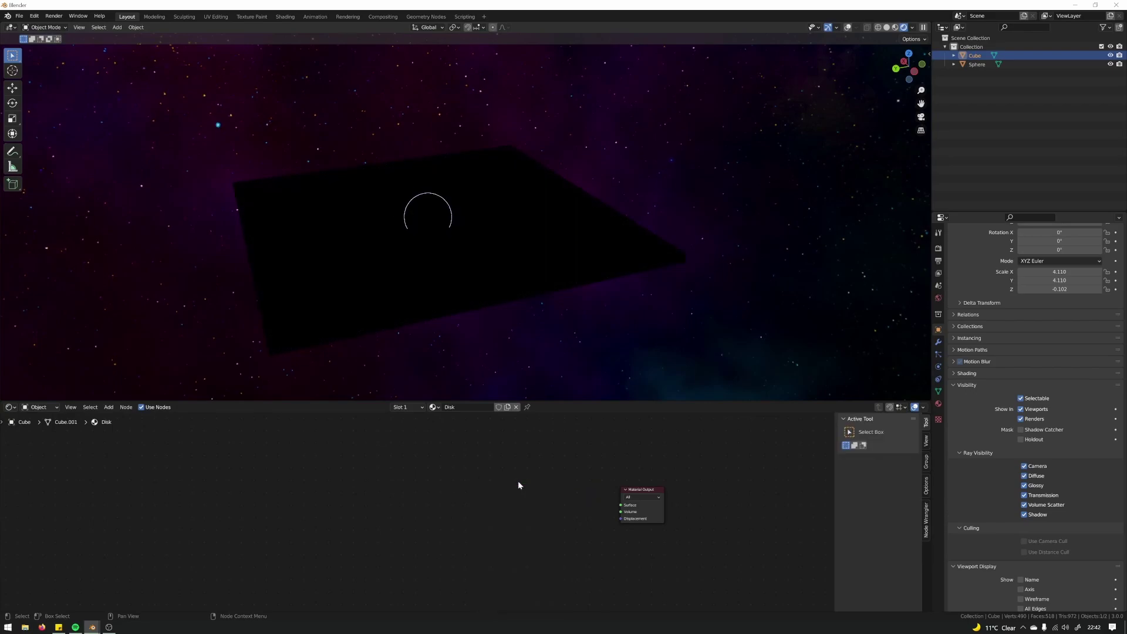
{"action": "key", "text": "shift+a"}
{"action": "type", "text": "pr"}
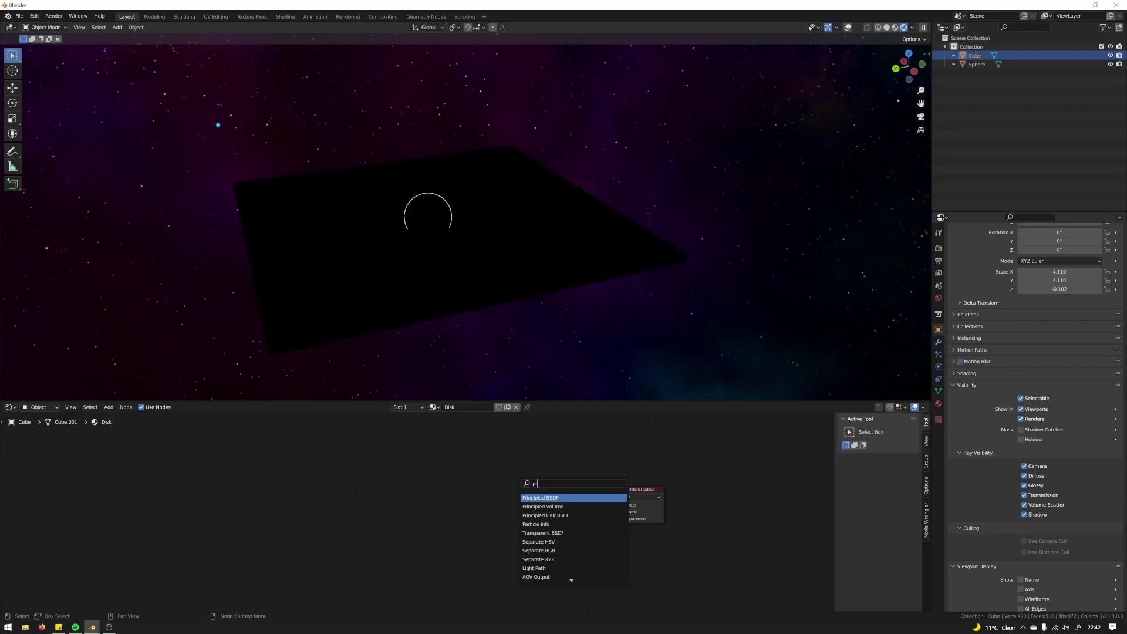
{"action": "key", "text": "Return"}
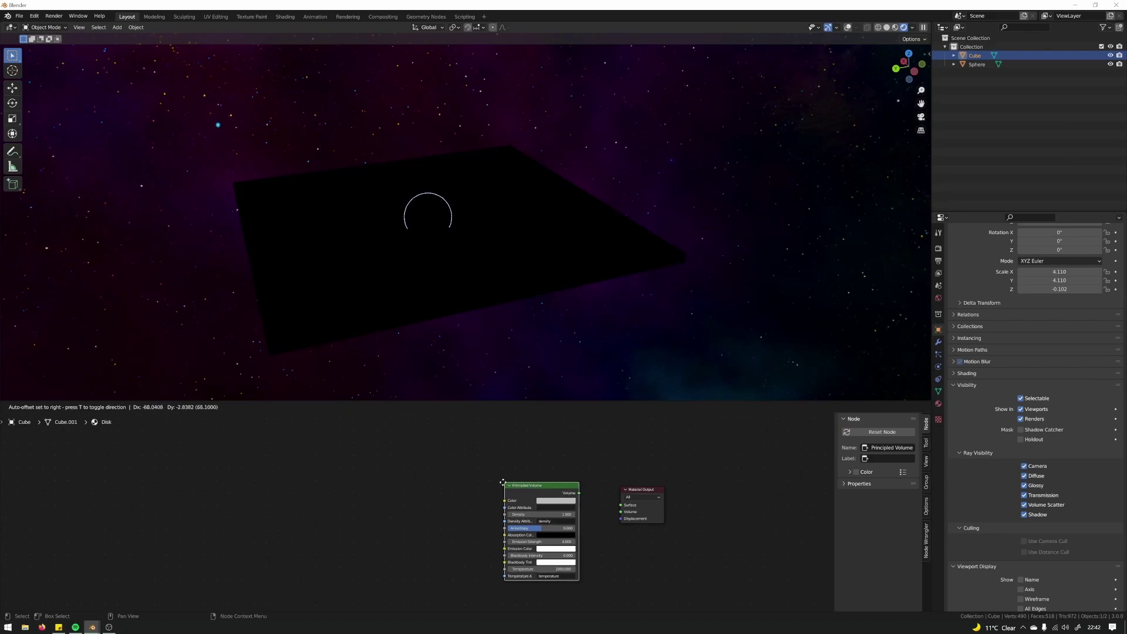
{"action": "left_click", "coordinate": [577, 503]}
{"action": "left_click_drag", "start_coordinate": [574, 494], "coordinate": [621, 512]}
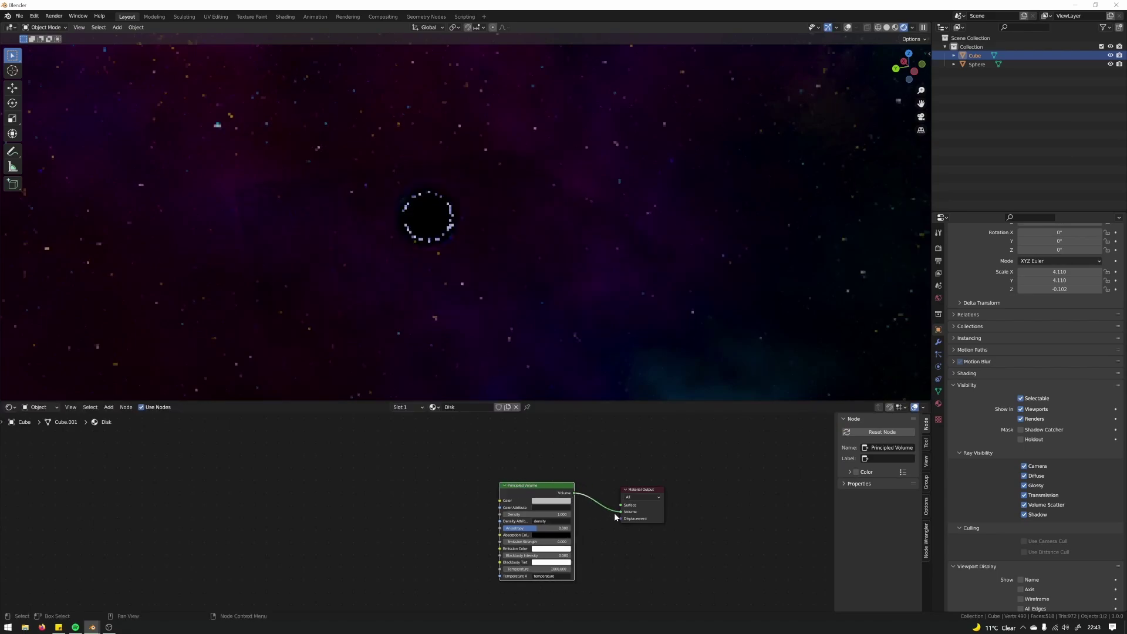
Step: Set the Principled Volume's density to 0 and its emission strength to 1
{"action": "left_click", "coordinate": [535, 514]}
{"action": "type", "text": "0"}
{"action": "key", "text": "Tab"}
{"action": "type", "text": "1"}
{"action": "key", "text": "Return"}
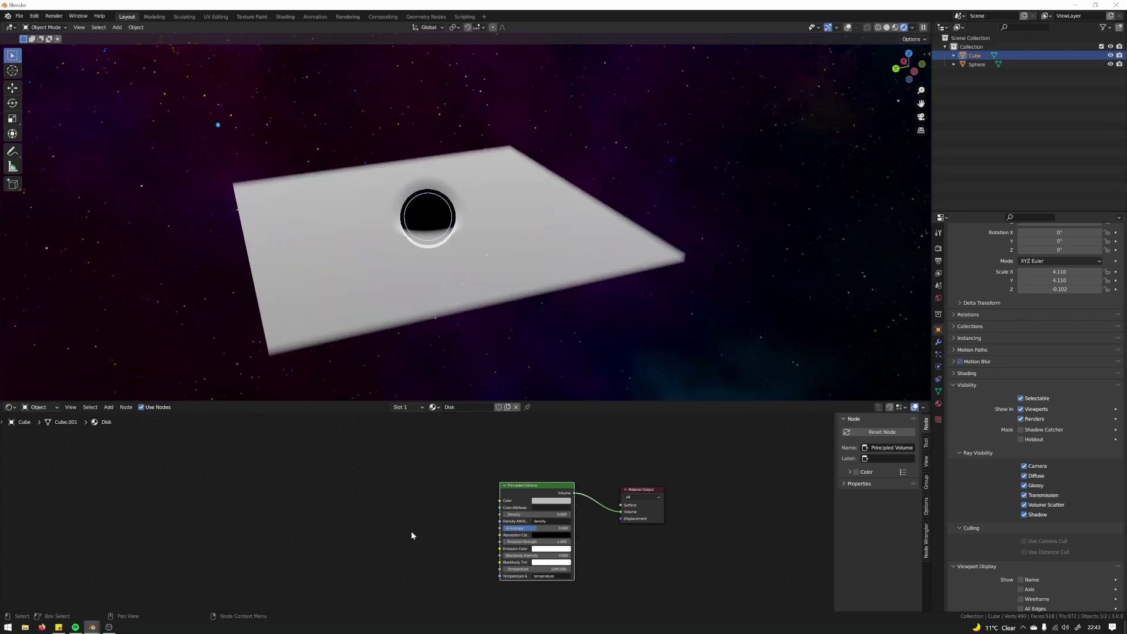
Step: Add a Gradient Texture set to Spherical and connect its Color output to the Principled Volume's Emission Color
{"action": "middle_click_drag", "start_coordinate": [412, 535], "coordinate": [437, 527]}
{"action": "middle_click_drag", "start_coordinate": [442, 488], "coordinate": [455, 479]}
{"action": "key", "text": "shift+a"}
{"action": "type", "text": "gra"}
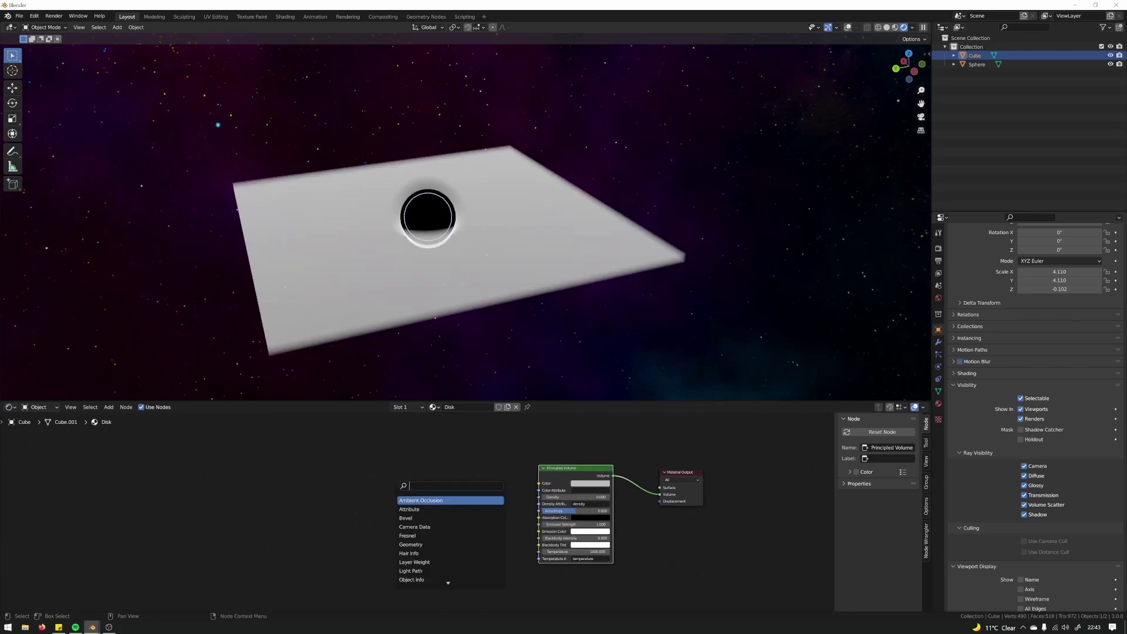
{"action": "key", "text": "Return"}
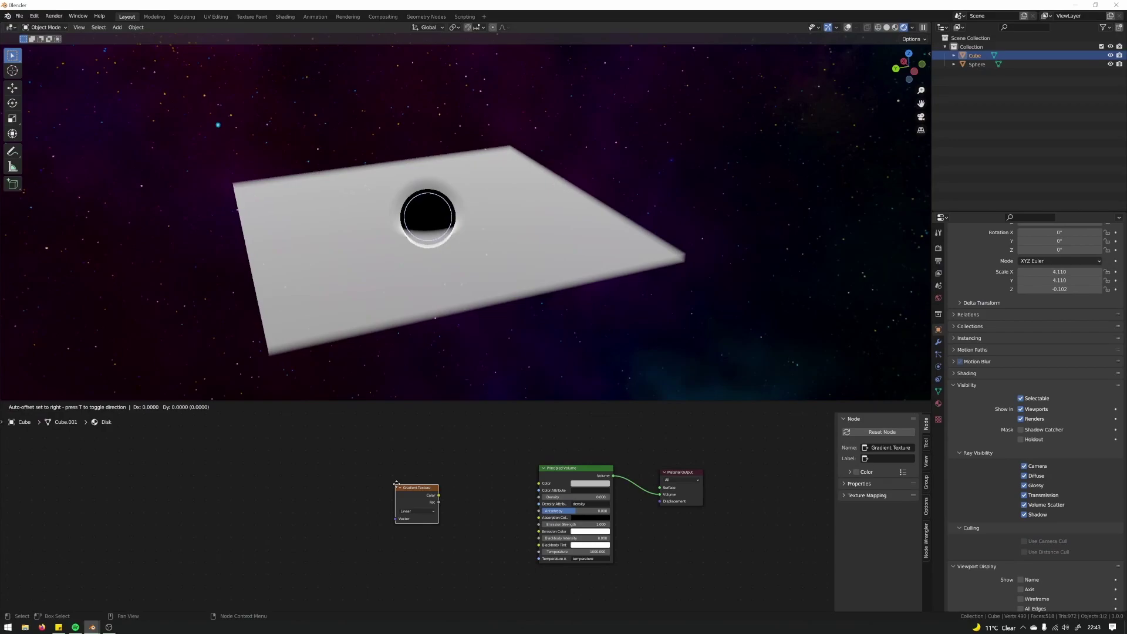
{"action": "left_click", "coordinate": [405, 552]}
{"action": "left_click", "coordinate": [405, 552]}
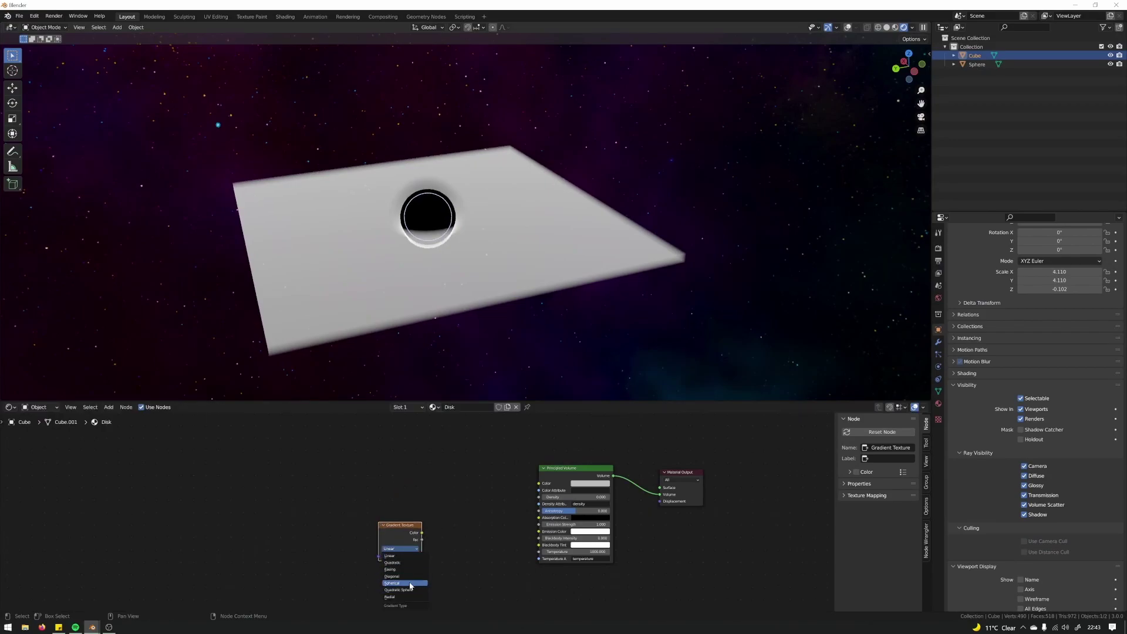
{"action": "left_click", "coordinate": [410, 584]}
{"action": "left_click_drag", "start_coordinate": [422, 534], "coordinate": [538, 532]}
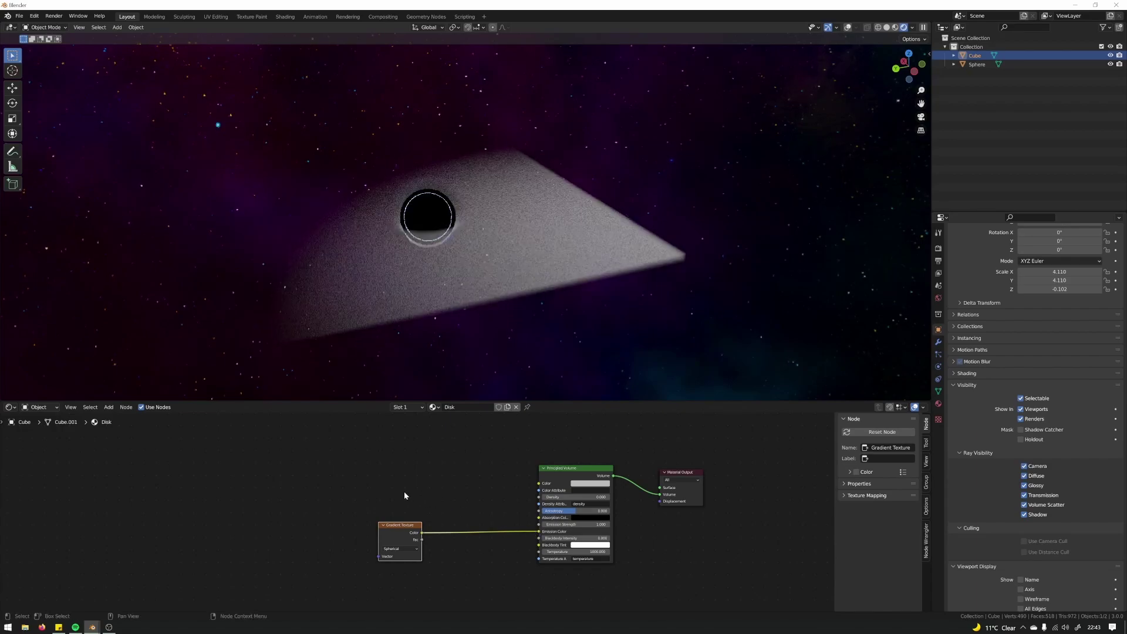
Step: Add Mapping and Texture Coordinate nodes to the Gradient Texture and feed the Object coordinates into the Mapping node
{"action": "middle_click_drag", "start_coordinate": [404, 492], "coordinate": [452, 482]}
{"action": "left_click_drag", "start_coordinate": [452, 515], "coordinate": [453, 510]}
{"action": "key", "text": "ctrl+t"}
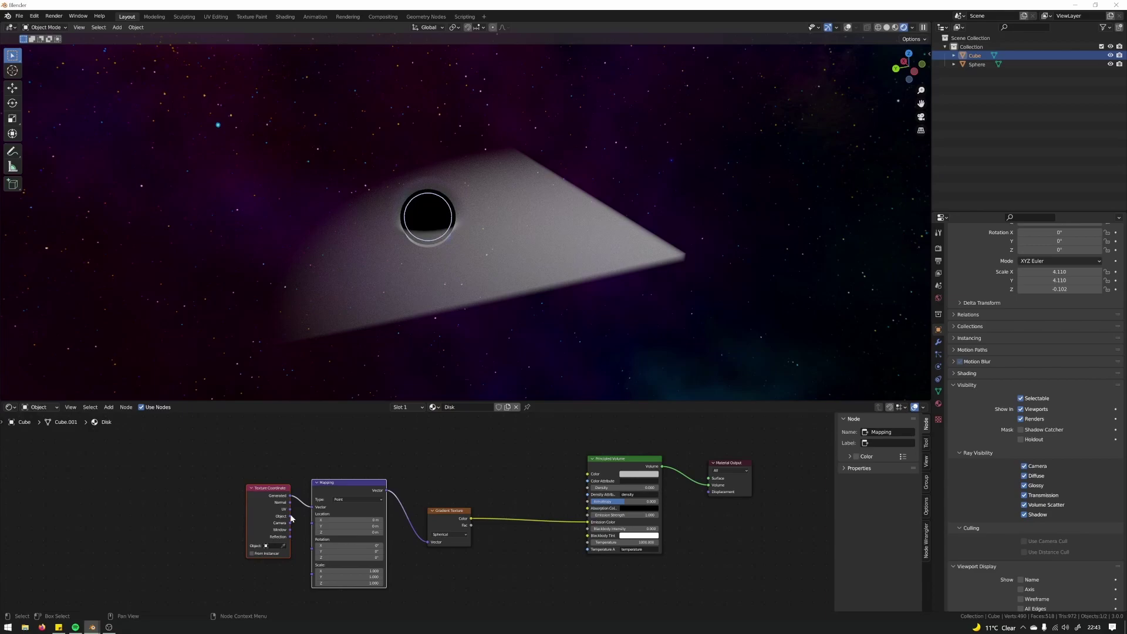
{"action": "left_click_drag", "start_coordinate": [291, 516], "coordinate": [312, 507]}
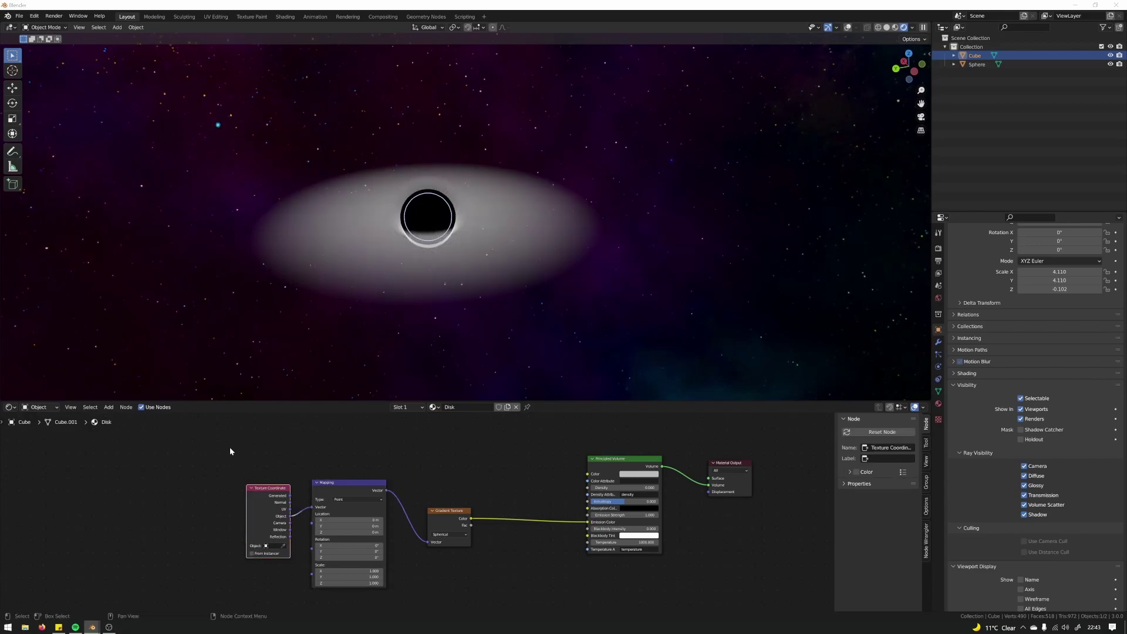
Step: Move the Texture Coordinate, Mapping and Gradient Texture nodes away from the Principled Volume to make room for more nodes
{"action": "left_click_drag", "start_coordinate": [230, 446], "coordinate": [387, 506]}
{"action": "left_click_drag", "start_coordinate": [139, 445], "coordinate": [338, 549]}
{"action": "left_click_drag", "start_coordinate": [292, 477], "coordinate": [202, 474]}
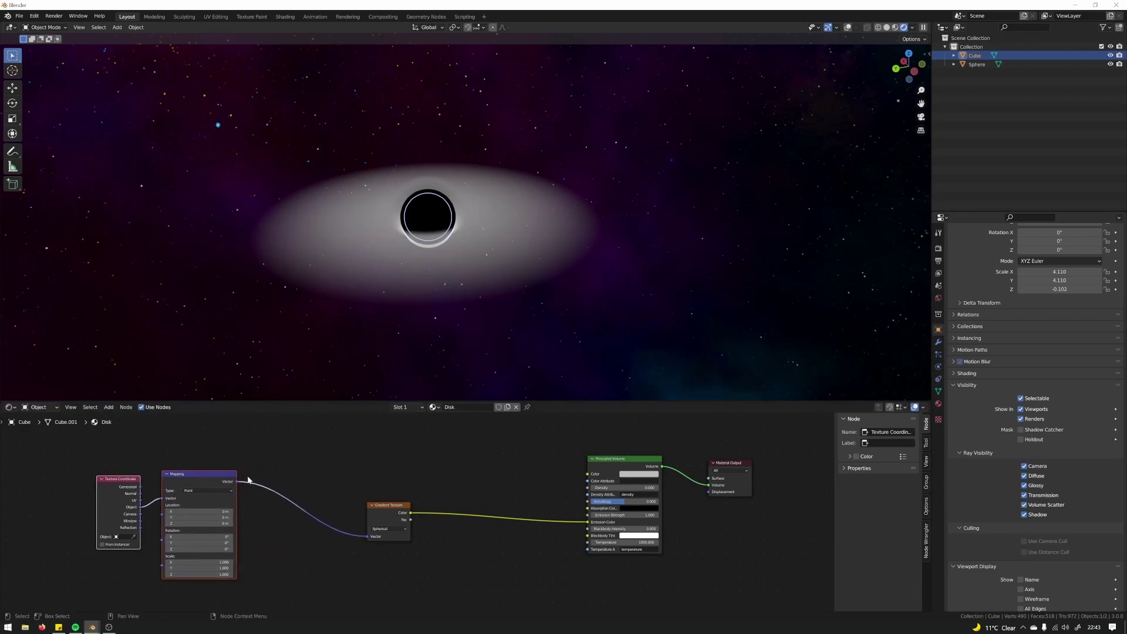
{"action": "mouse_move", "coordinate": [321, 466]}
{"action": "middle_mouse_down"}
{"action": "mouse_move", "coordinate": [332, 484]}
{"action": "mouse_move", "coordinate": [234, 505]}
{"action": "mouse_move", "coordinate": [316, 481]}
{"action": "middle_mouse_up"}
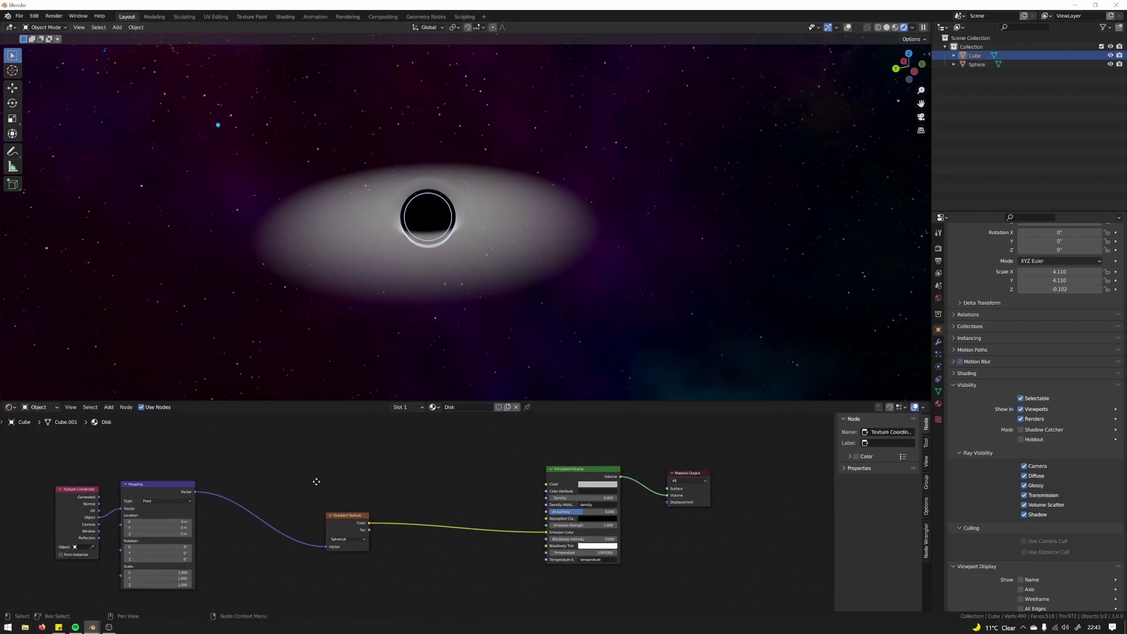
{"action": "left_click_drag", "start_coordinate": [330, 521], "coordinate": [268, 527]}
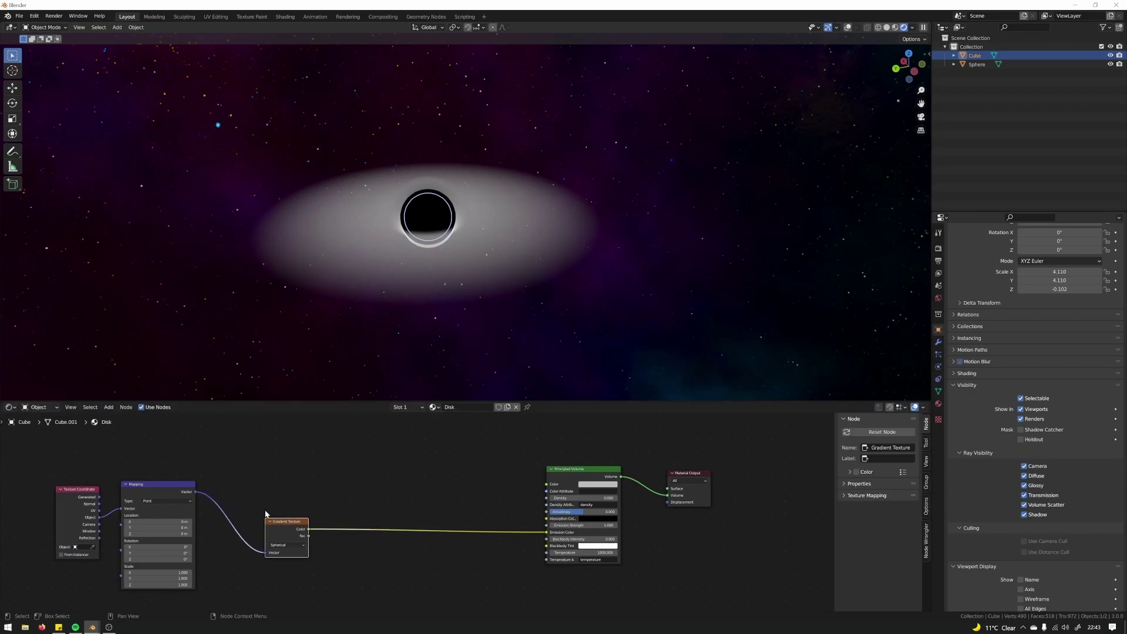
{"action": "middle_click_drag", "start_coordinate": [33, 456], "coordinate": [86, 442]}
{"action": "left_click_drag", "start_coordinate": [86, 446], "coordinate": [261, 526]}
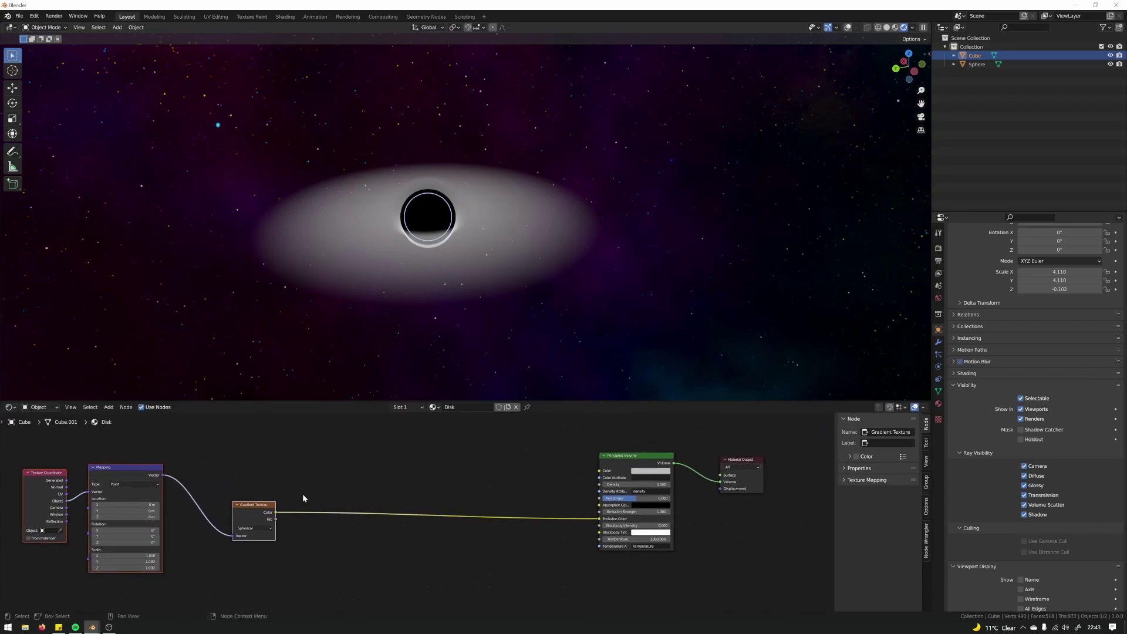
Step: Add a Noise Texture node above the link between the Gradient Texture and the Principled Volume
{"action": "middle_click_drag", "start_coordinate": [374, 475], "coordinate": [291, 500]}
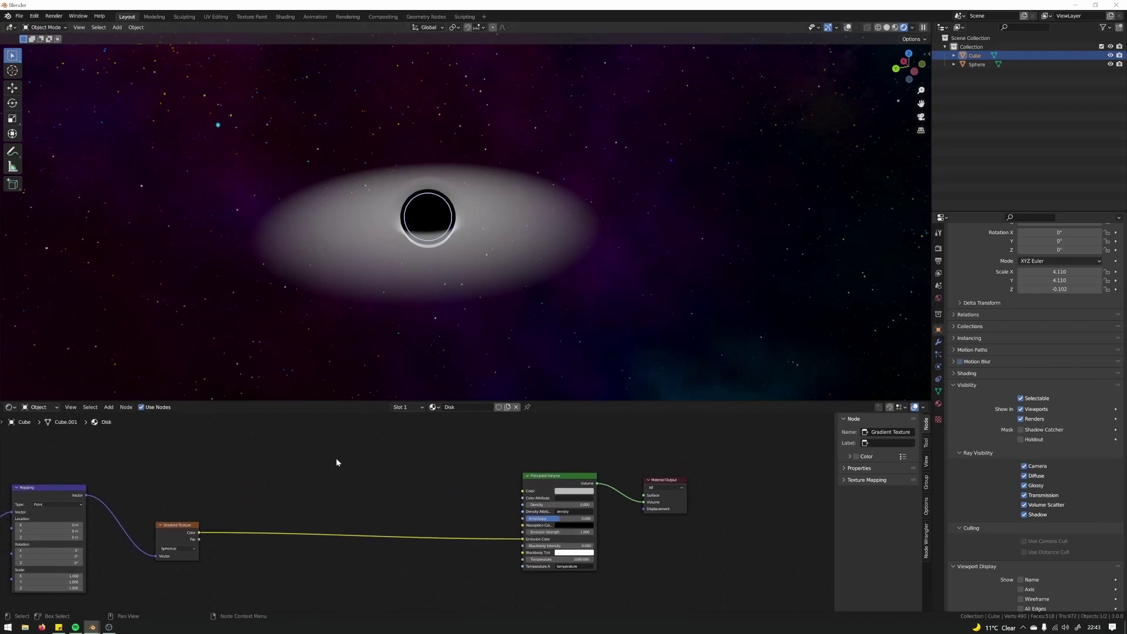
{"action": "key", "text": "shift+a"}
{"action": "left_click", "coordinate": [382, 444]}
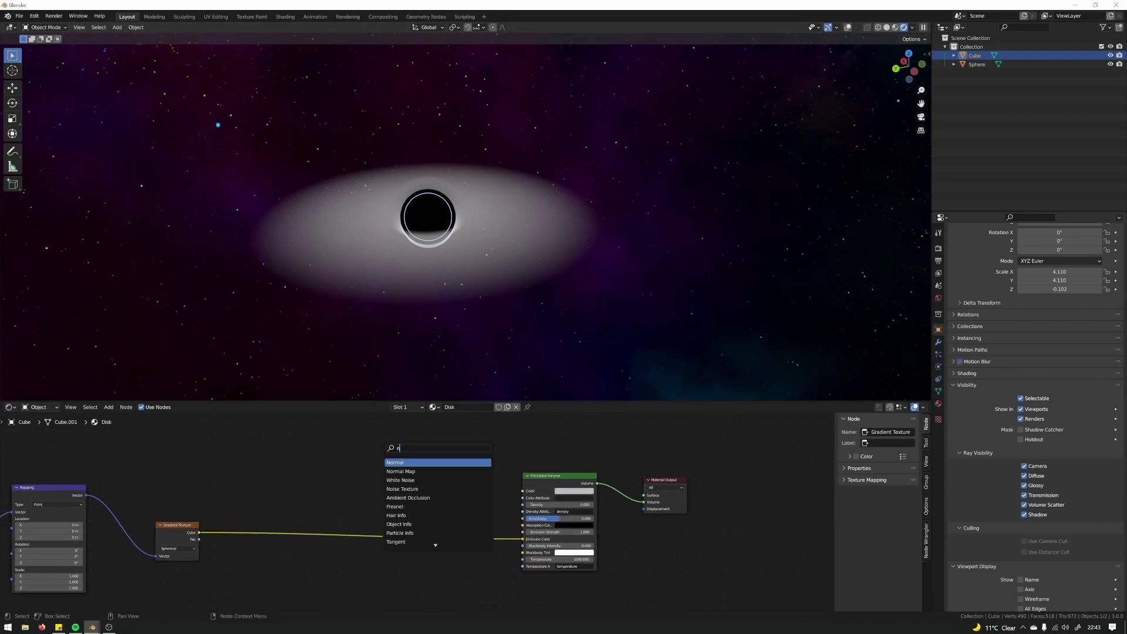
{"action": "type", "text": "ois"}
{"action": "key", "text": "Down"}
{"action": "key", "text": "Return"}
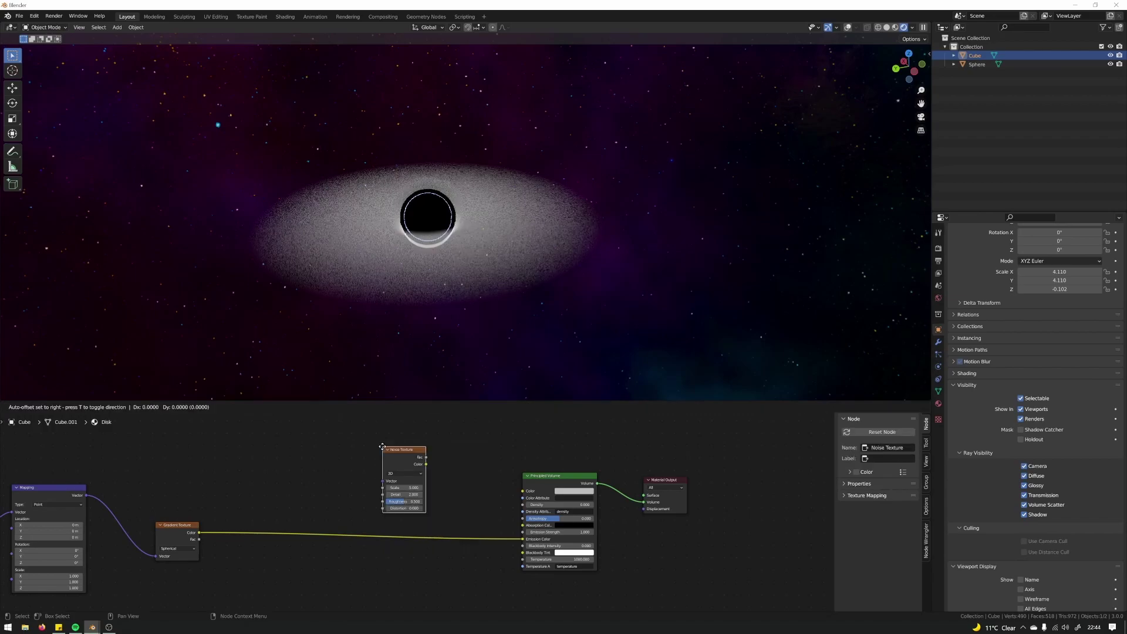
{"action": "left_click", "coordinate": [324, 436]}
Step: Add a MixRGB node beside the Noise Texture and set its blending mode to Multiply
{"action": "middle_click_drag", "start_coordinate": [469, 498], "coordinate": [440, 495]}
{"action": "key", "text": "shift+a"}
{"action": "left_click", "coordinate": [439, 493]}
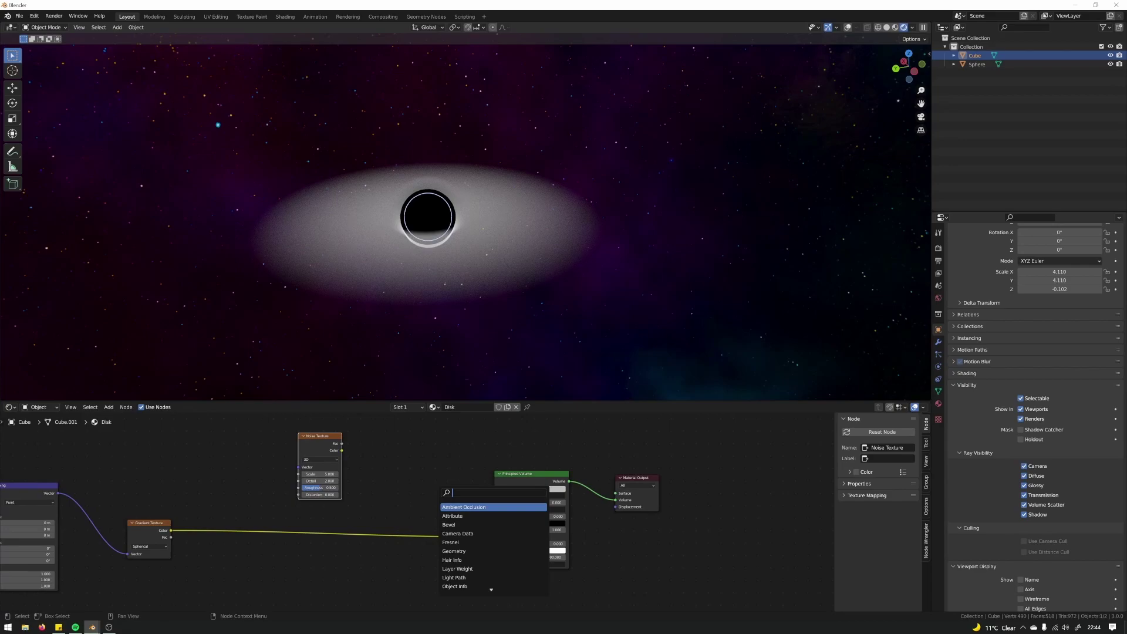
{"action": "type", "text": "mix"}
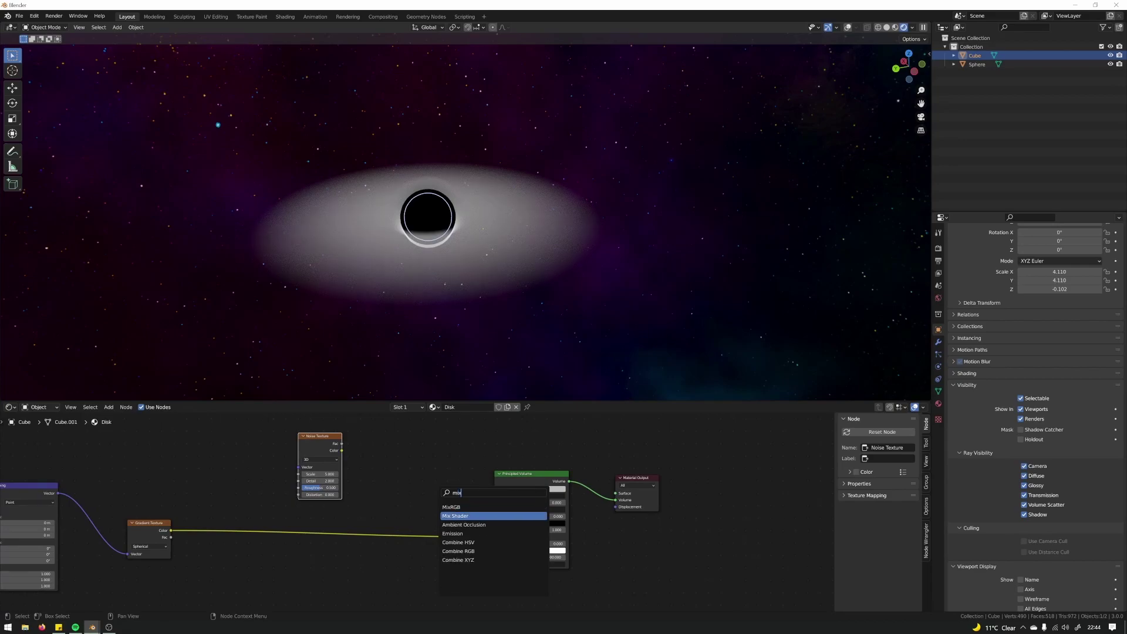
{"action": "key", "text": "Up"}
{"action": "key", "text": "Return"}
{"action": "left_click", "coordinate": [423, 478]}
{"action": "left_click", "coordinate": [424, 477]}
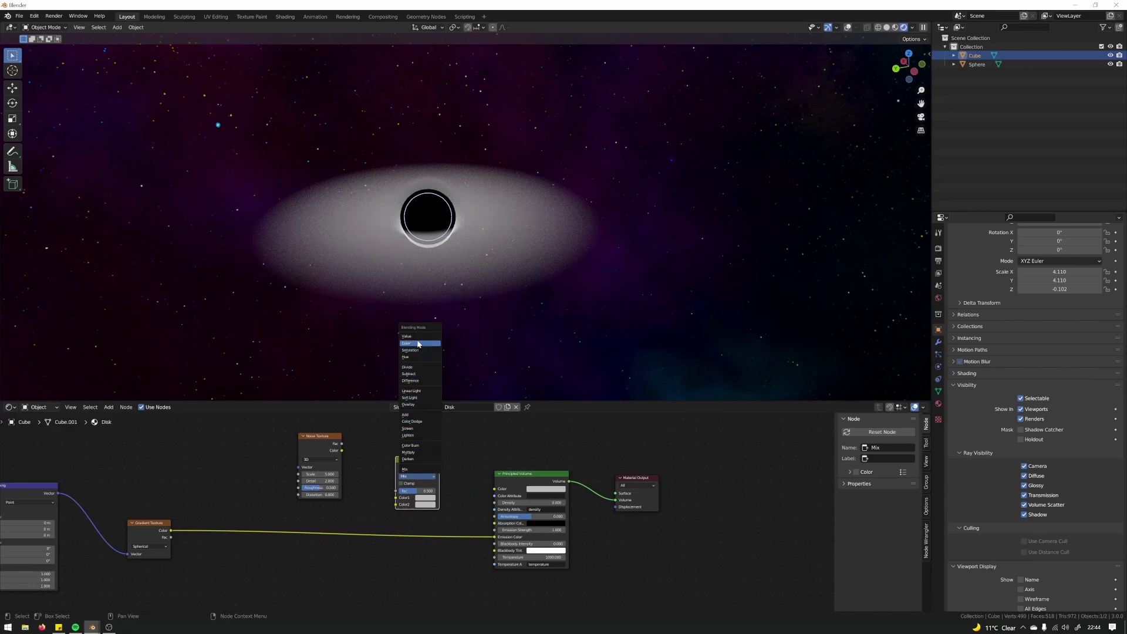
{"action": "left_click", "coordinate": [411, 452]}
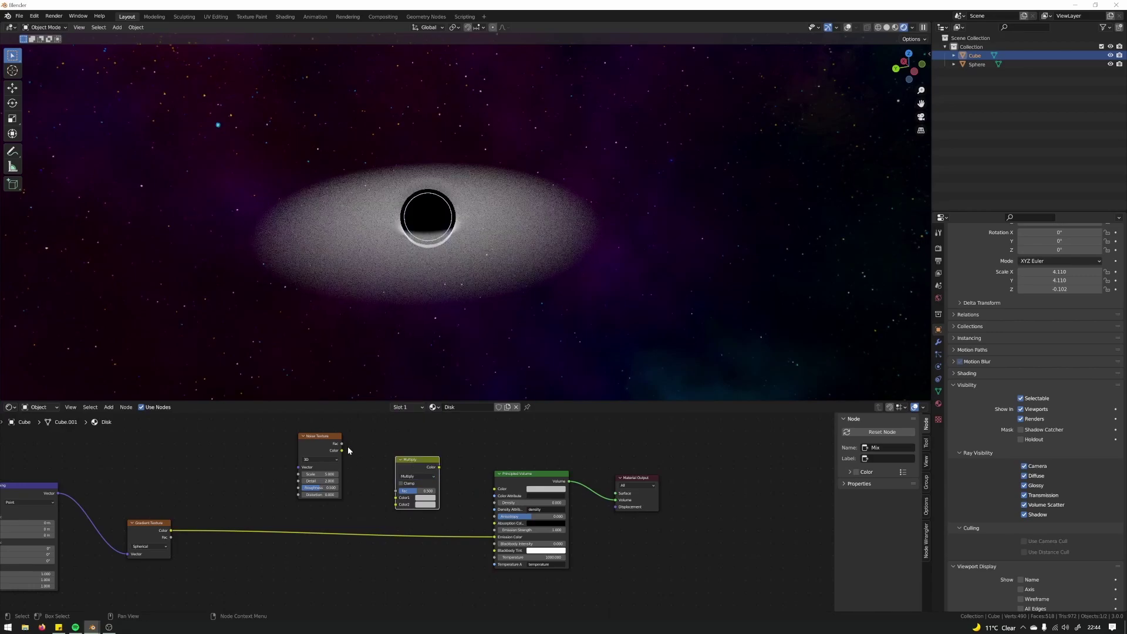
Step: Connect the noise colour to Multiply's Color1, the gradient colour to Color2, and the Multiply output to Emission Color
{"action": "left_click_drag", "start_coordinate": [342, 451], "coordinate": [396, 498]}
{"action": "left_click_drag", "start_coordinate": [172, 531], "coordinate": [397, 504]}
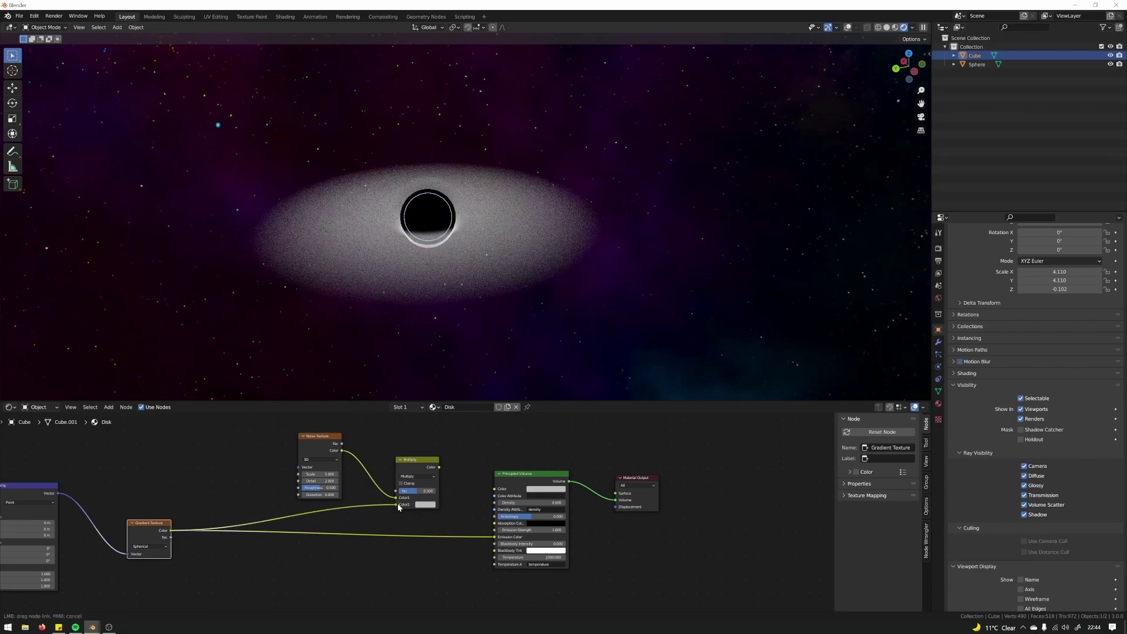
{"action": "left_click_drag", "start_coordinate": [439, 469], "coordinate": [495, 537]}
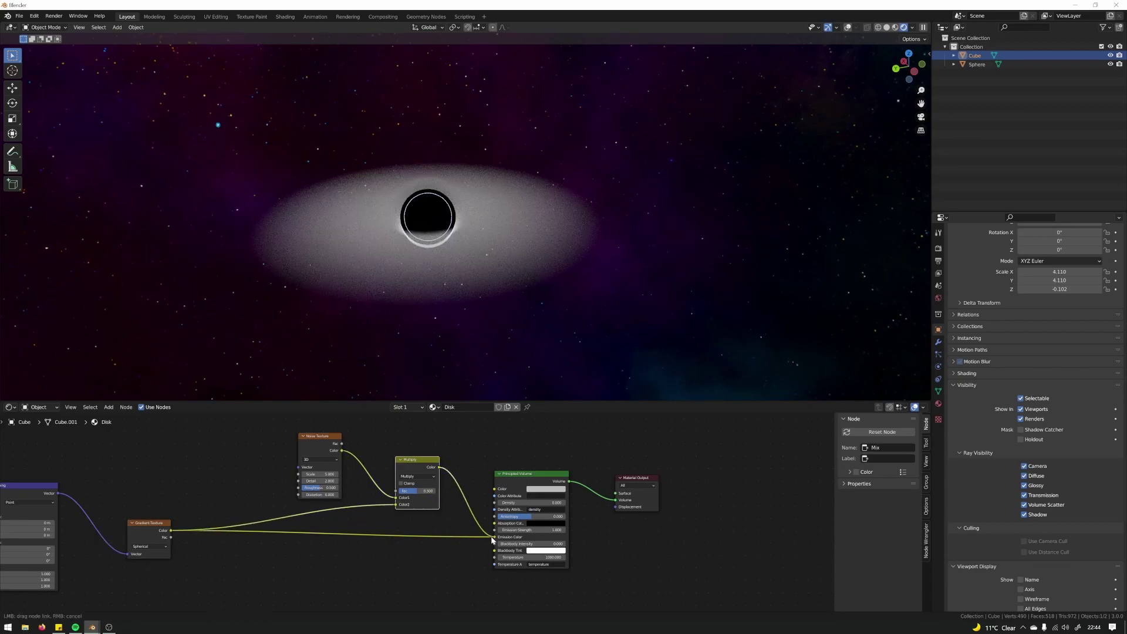
{"action": "left_click_drag", "start_coordinate": [324, 439], "coordinate": [317, 439]}
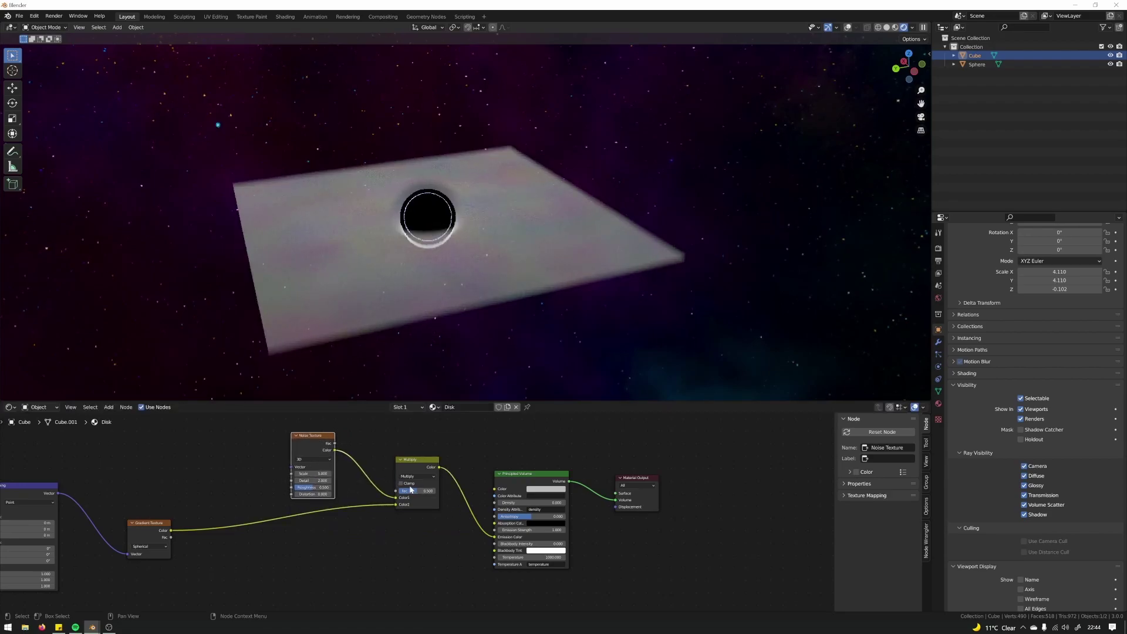
Step: Set the Multiply factor to 1, and the Noise Texture's scale to 5.3 and detail to 10
{"action": "left_click_drag", "start_coordinate": [420, 491], "coordinate": [436, 490]}
{"action": "scroll", "coordinate": [270, 452], "scroll_direction": "up", "scroll_amount": 3}
{"action": "middle_click_drag", "start_coordinate": [271, 451], "coordinate": [298, 456]}
{"action": "left_click_drag", "start_coordinate": [343, 434], "coordinate": [312, 434]}
{"action": "left_click_drag", "start_coordinate": [325, 477], "coordinate": [317, 476]}
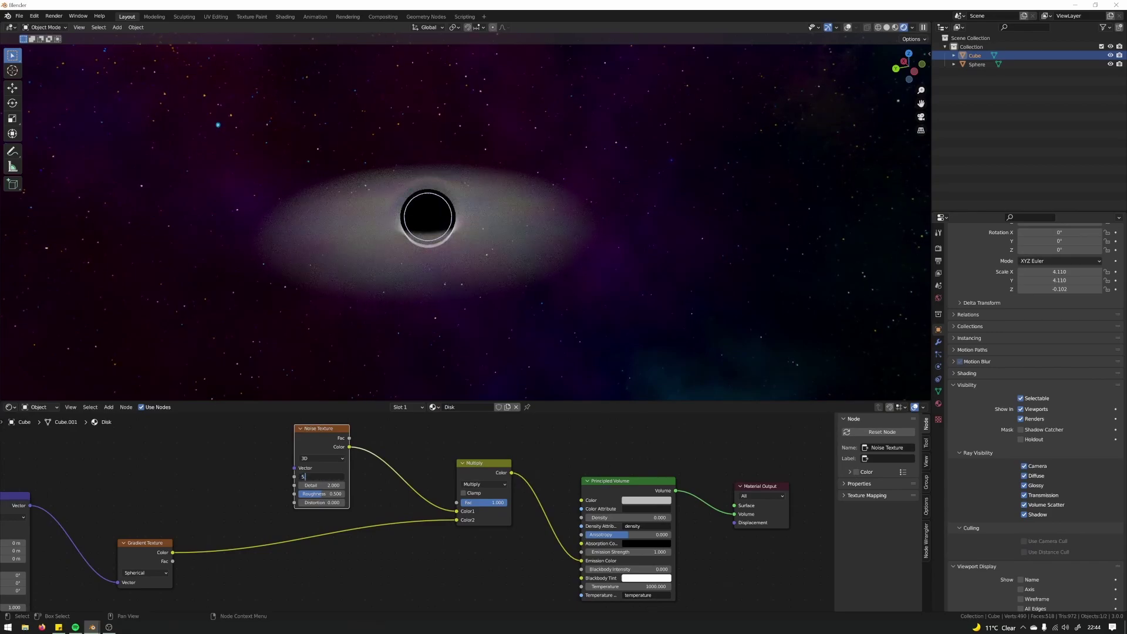
{"action": "type", "text": ".3"}
{"action": "key", "text": "Return"}
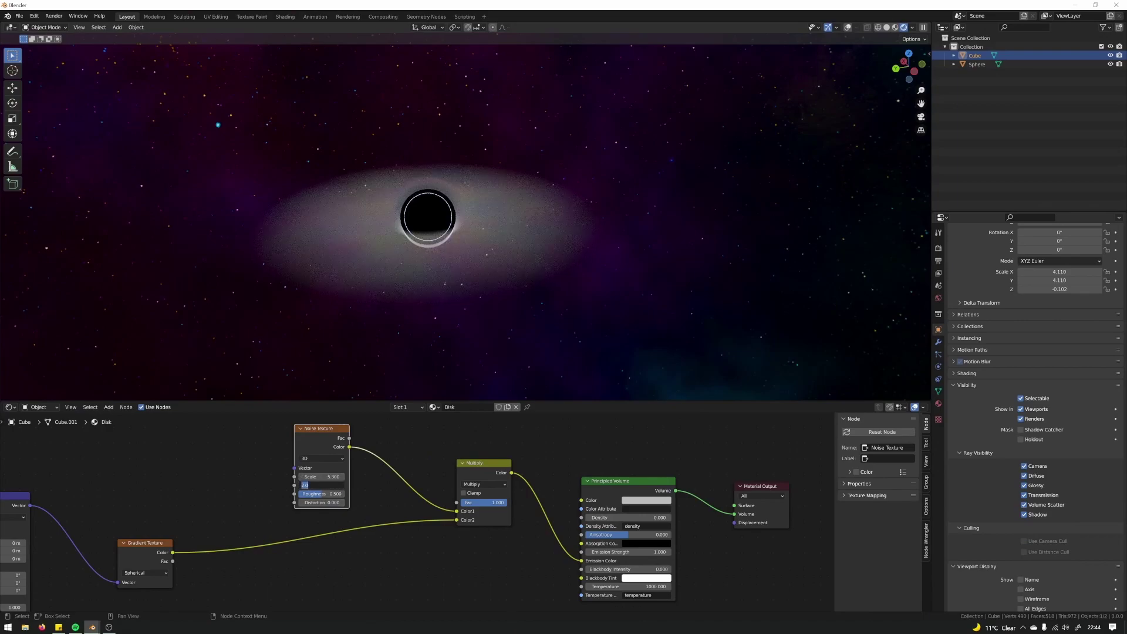
{"action": "key", "text": "Return"}
Step: Move the Noise Texture away from Multiply and insert a ColorRamp node on the link between them
{"action": "middle_click_drag", "start_coordinate": [326, 428], "coordinate": [312, 432]}
{"action": "left_click_drag", "start_coordinate": [313, 435], "coordinate": [260, 435]}
{"action": "key", "text": "shift+a"}
{"action": "left_click", "coordinate": [302, 437]}
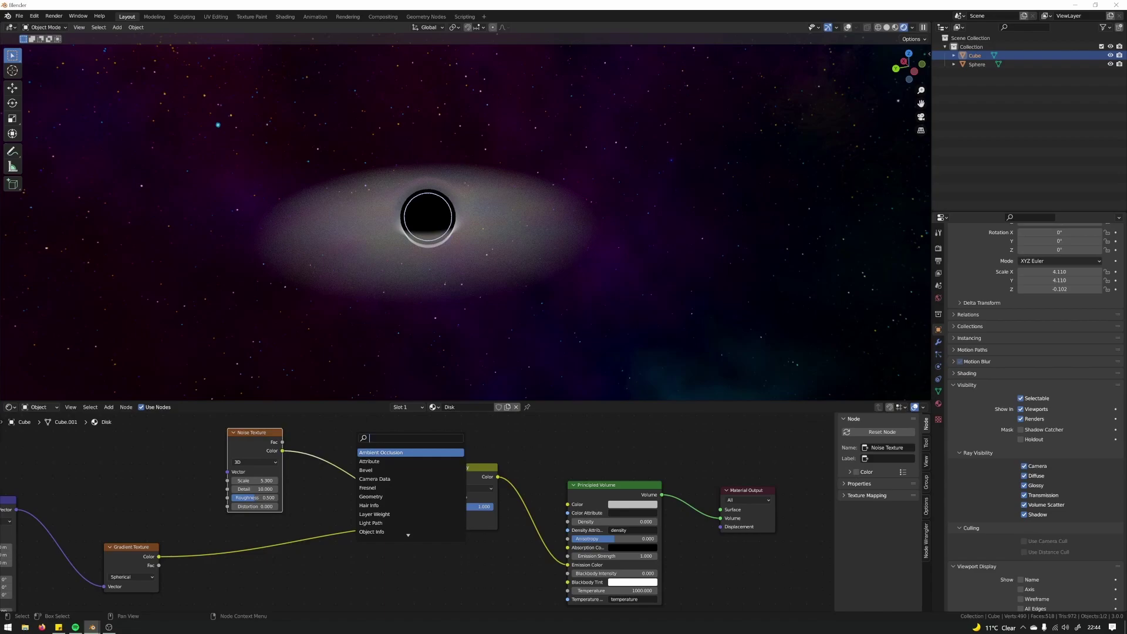
{"action": "type", "text": "col"}
{"action": "key", "text": "Return"}
{"action": "left_click", "coordinate": [315, 432]}
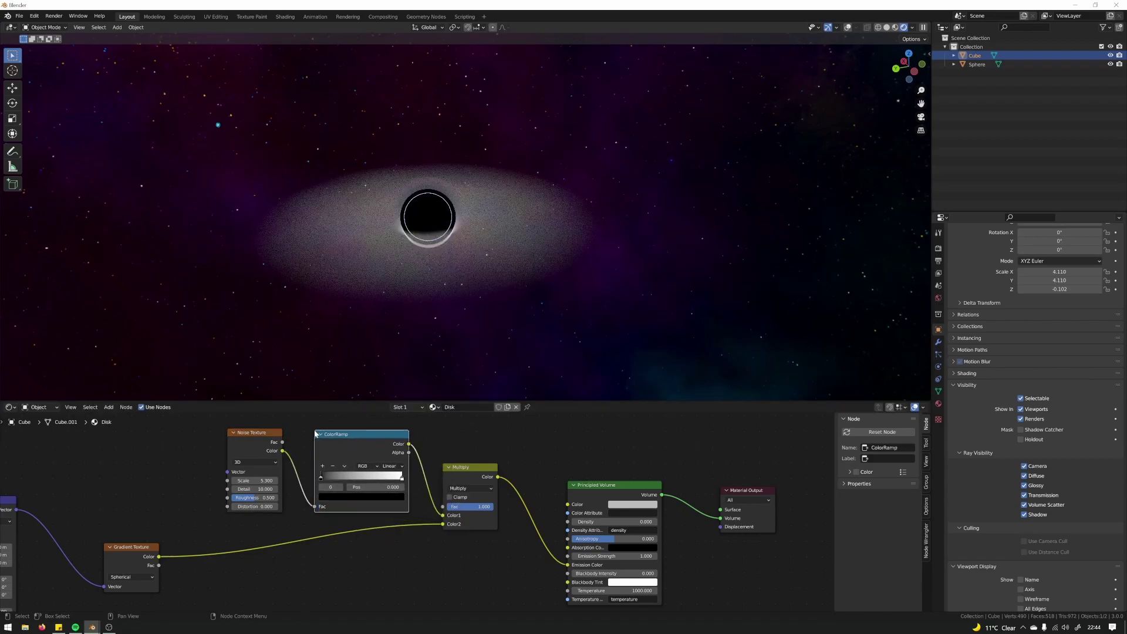
Step: Tighten the noise contrast by placing the ColorRamp's black stop at about 0.485 with the white stop just beside it
{"action": "left_click_drag", "start_coordinate": [268, 434], "coordinate": [249, 435]}
{"action": "mouse_move", "coordinate": [356, 467]}
{"action": "left_mouse_down"}
{"action": "mouse_move", "coordinate": [336, 468]}
{"action": "mouse_move", "coordinate": [349, 477]}
{"action": "mouse_move", "coordinate": [338, 479]}
{"action": "mouse_move", "coordinate": [373, 476]}
{"action": "mouse_move", "coordinate": [339, 478]}
{"action": "left_mouse_up"}
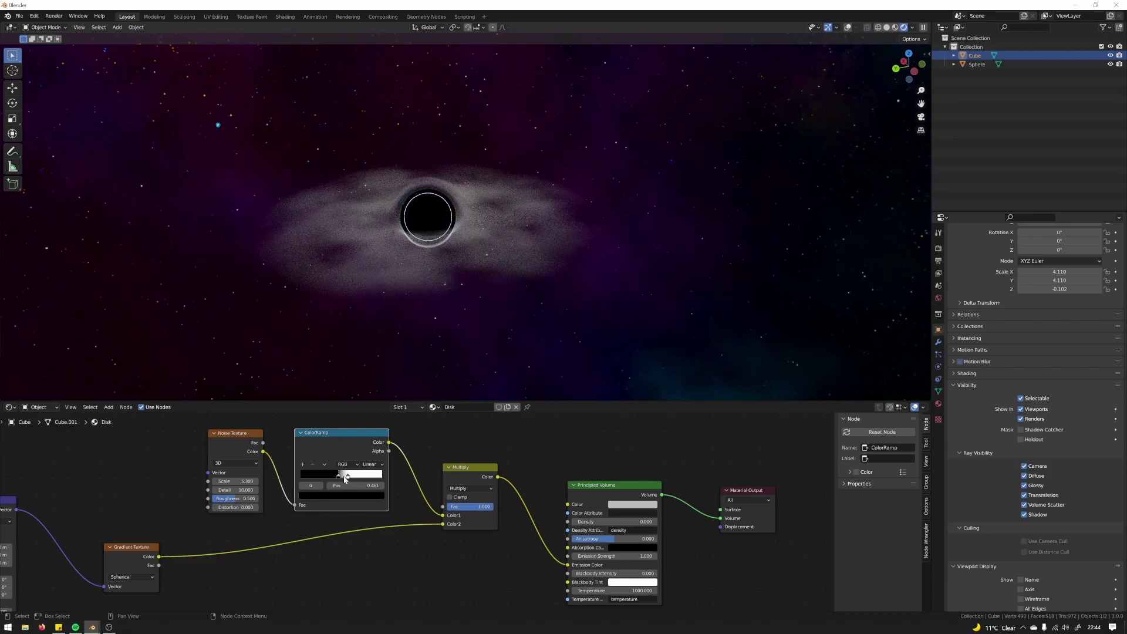
{"action": "left_click_drag", "start_coordinate": [348, 476], "coordinate": [342, 477]}
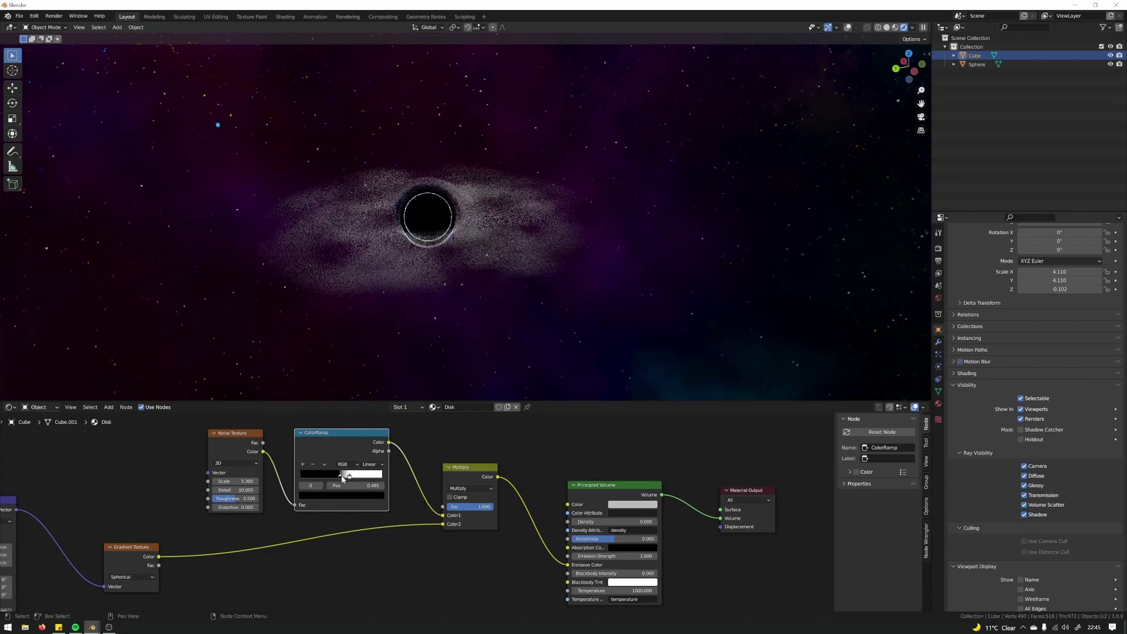
{"action": "left_click", "coordinate": [238, 435]}
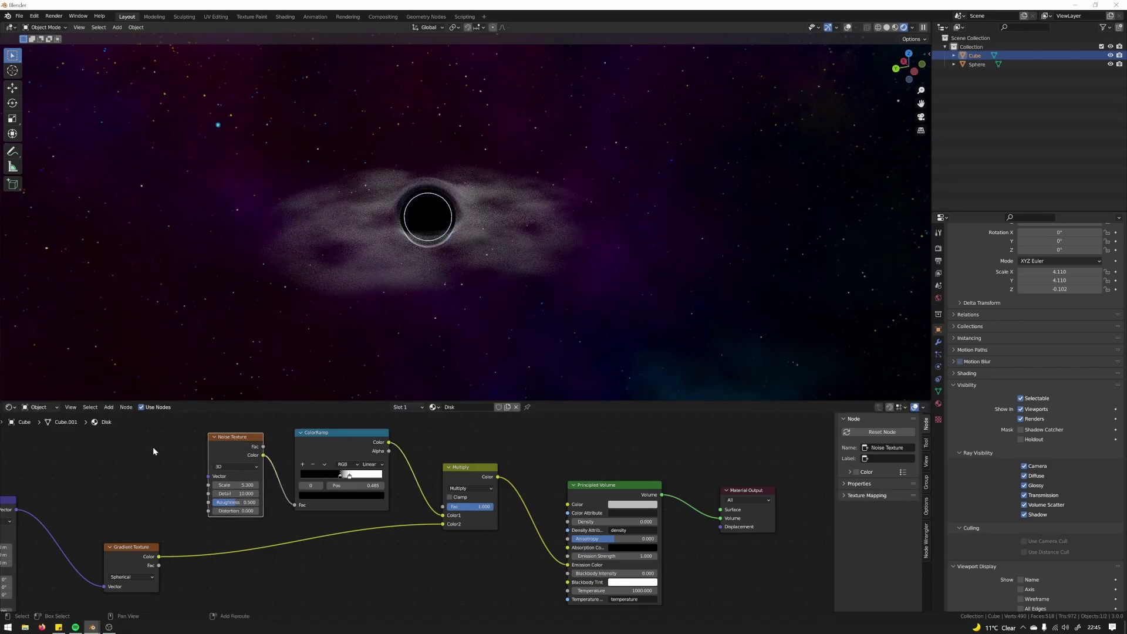
Step: Move the Noise Texture, ColorRamp, Multiply, Principled Volume and Material Output together, farther from the Gradient Texture
{"action": "middle_click_drag", "start_coordinate": [157, 448], "coordinate": [301, 464]}
{"action": "scroll", "coordinate": [301, 463], "scroll_direction": "down", "scroll_amount": 3}
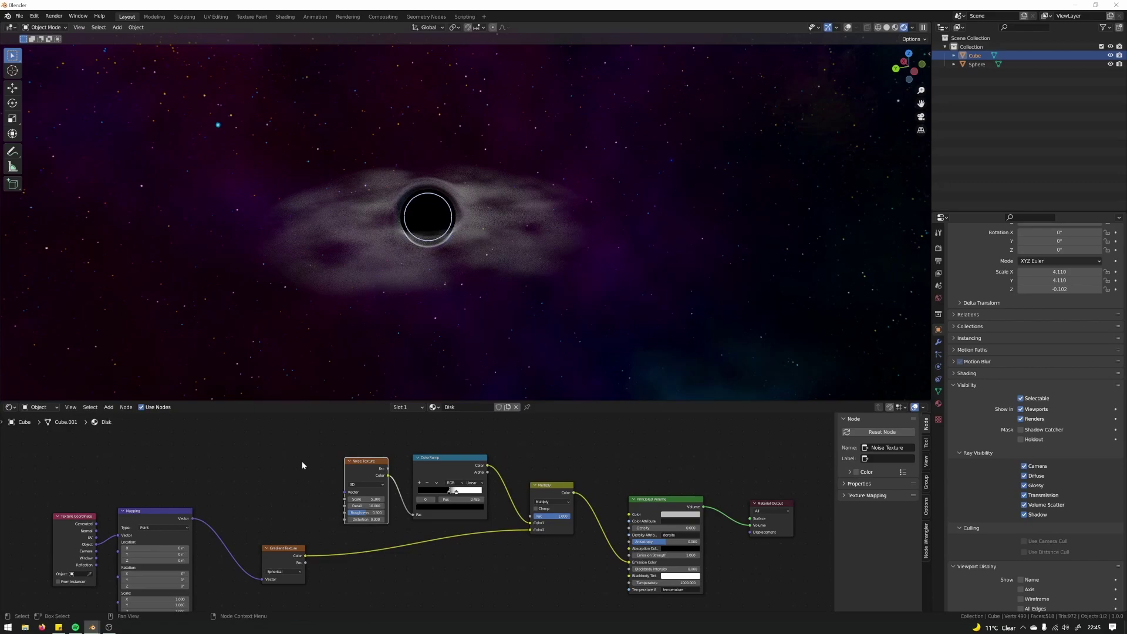
{"action": "scroll", "coordinate": [258, 467], "scroll_direction": "up", "scroll_amount": 1}
{"action": "left_click_drag", "start_coordinate": [266, 435], "coordinate": [531, 504]}
{"action": "left_click", "coordinate": [316, 433]}
{"action": "left_click_drag", "start_coordinate": [315, 435], "coordinate": [675, 548]}
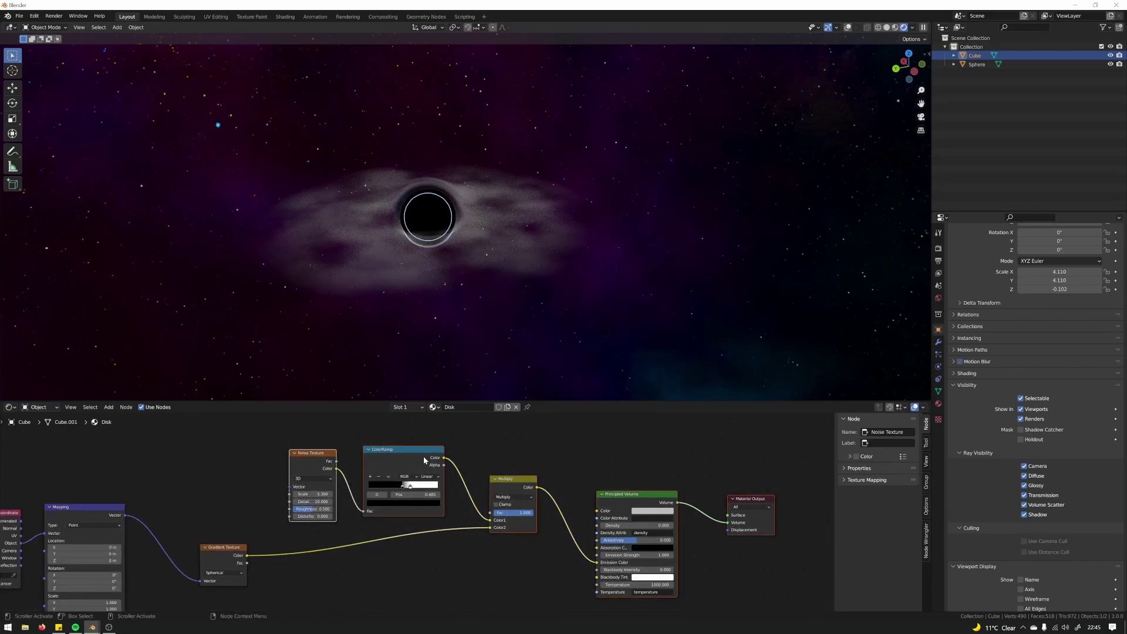
{"action": "left_click_drag", "start_coordinate": [424, 457], "coordinate": [494, 454]}
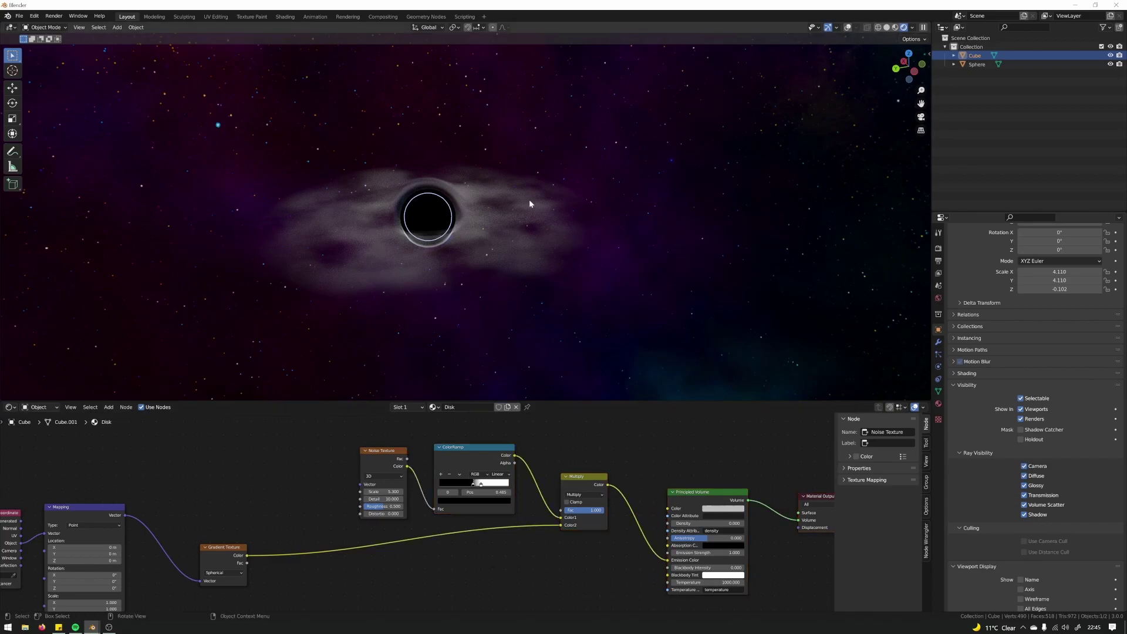
Step: Reposition the Texture Coordinate and Mapping nodes to free space above the Mapping node
{"action": "middle_click_drag", "start_coordinate": [264, 479], "coordinate": [372, 428]}
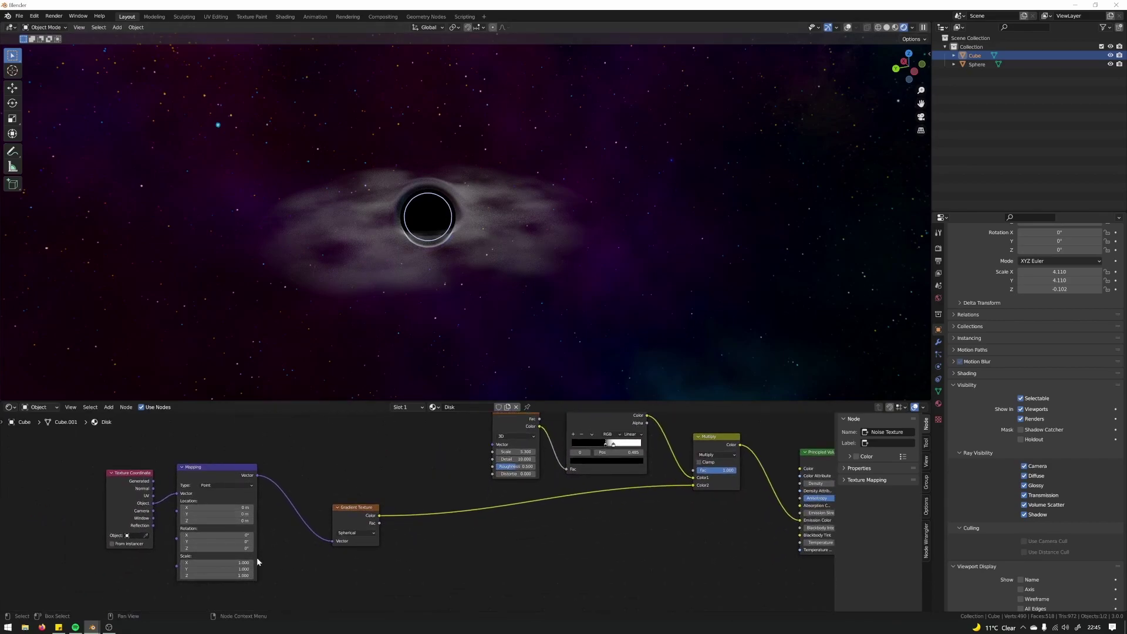
{"action": "left_click_drag", "start_coordinate": [130, 475], "coordinate": [113, 431]}
{"action": "middle_click_drag", "start_coordinate": [112, 431], "coordinate": [115, 459]}
{"action": "left_click_drag", "start_coordinate": [206, 495], "coordinate": [212, 487]}
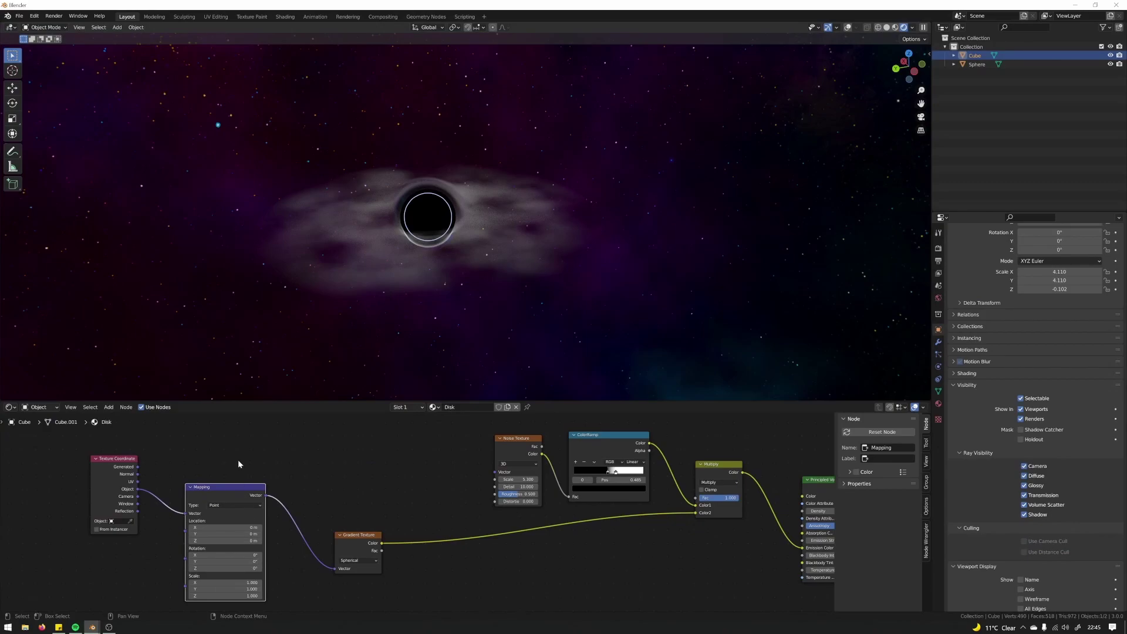
Step: Duplicate the Mapping node, place the copy above the Gradient Texture, and connect its output to the Noise Texture's Vector
{"action": "middle_click_drag", "start_coordinate": [237, 459], "coordinate": [225, 483]}
{"action": "key", "text": "shift+d"}
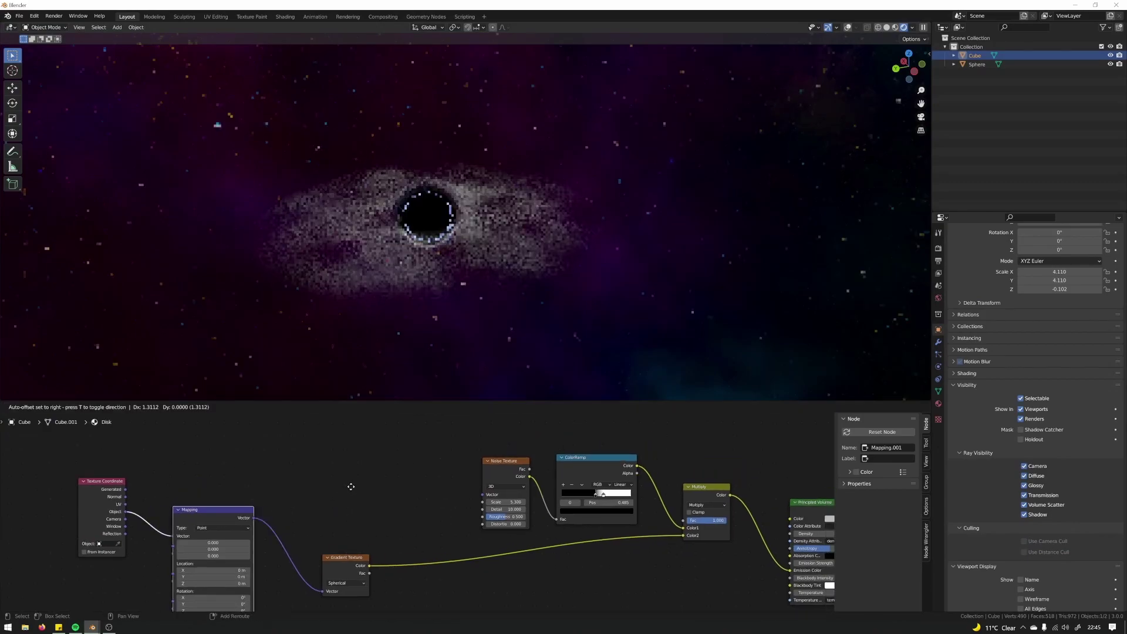
{"action": "scroll", "coordinate": [372, 509], "scroll_direction": "down", "scroll_amount": 3}
{"action": "middle_click_drag", "start_coordinate": [428, 466], "coordinate": [344, 502]}
{"action": "scroll", "coordinate": [327, 485], "scroll_direction": "up", "scroll_amount": 1}
{"action": "left_click_drag", "start_coordinate": [326, 449], "coordinate": [336, 457]}
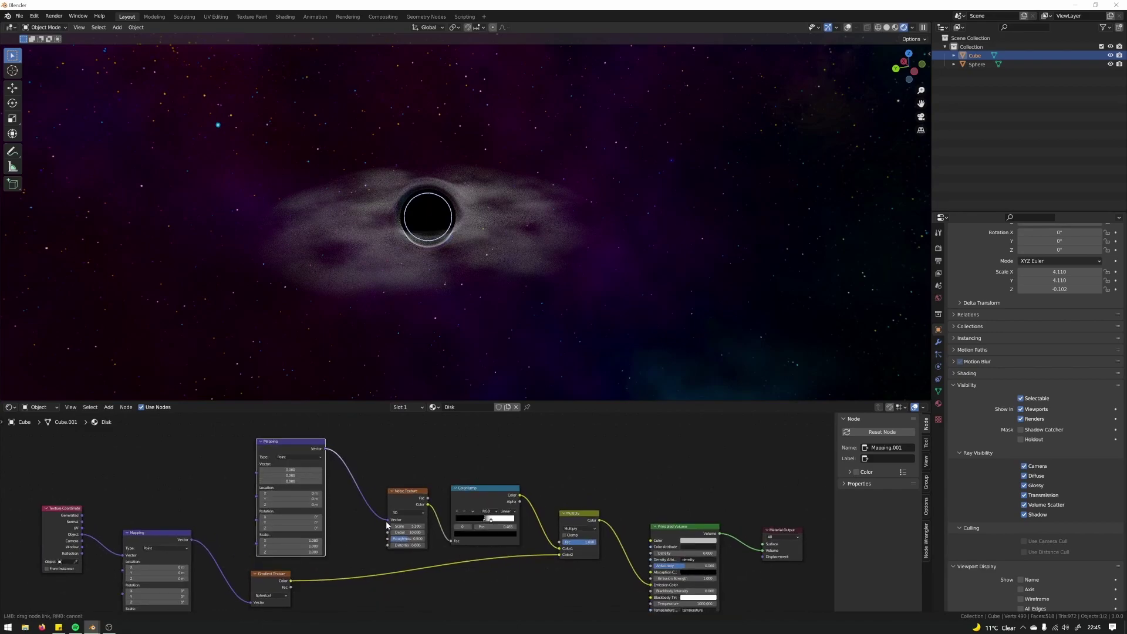
{"action": "left_click_drag", "start_coordinate": [386, 521], "coordinate": [387, 520]}
Step: Connect the Texture Coordinate's Object output to the duplicated Mapping's Vector, and move the Texture Coordinate and original Mapping outward
{"action": "middle_click_drag", "start_coordinate": [185, 444], "coordinate": [244, 439]}
{"action": "left_click_drag", "start_coordinate": [131, 506], "coordinate": [313, 462]}
{"action": "left_click_drag", "start_coordinate": [84, 484], "coordinate": [13, 441]}
{"action": "left_click_drag", "start_coordinate": [235, 540], "coordinate": [146, 537]}
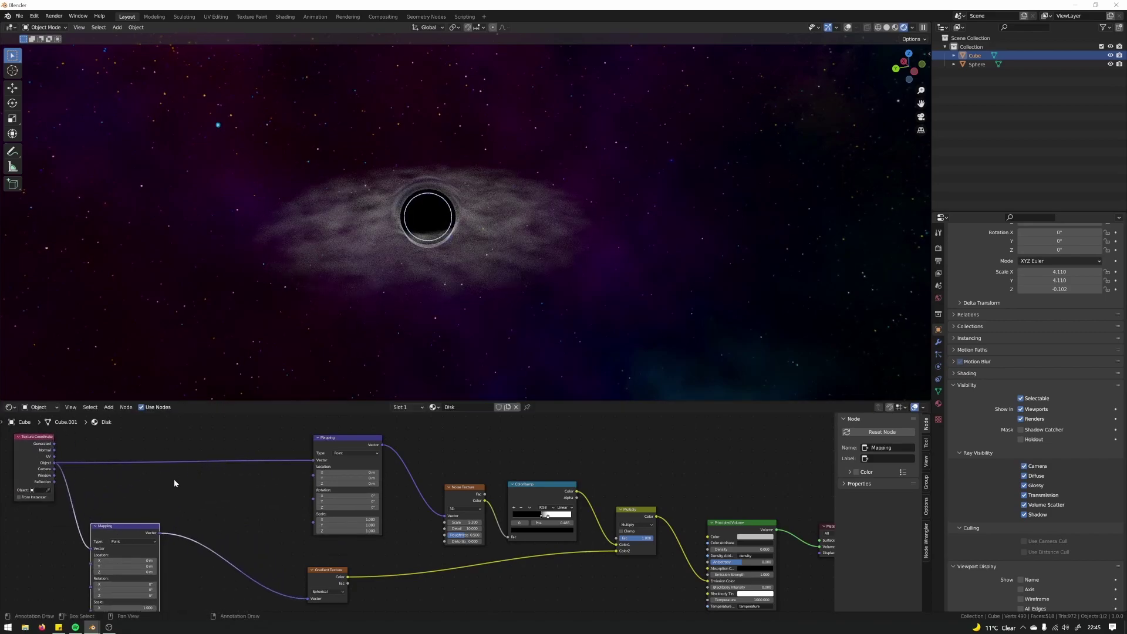
Step: Shift the duplicated Mapping, Gradient Texture and all nodes after them farther from the original Mapping
{"action": "middle_click_drag", "start_coordinate": [173, 479], "coordinate": [183, 482]}
{"action": "middle_click_drag", "start_coordinate": [452, 463], "coordinate": [298, 462]}
{"action": "scroll", "coordinate": [298, 462], "scroll_direction": "down", "scroll_amount": 3}
{"action": "left_click_drag", "start_coordinate": [161, 447], "coordinate": [861, 612]}
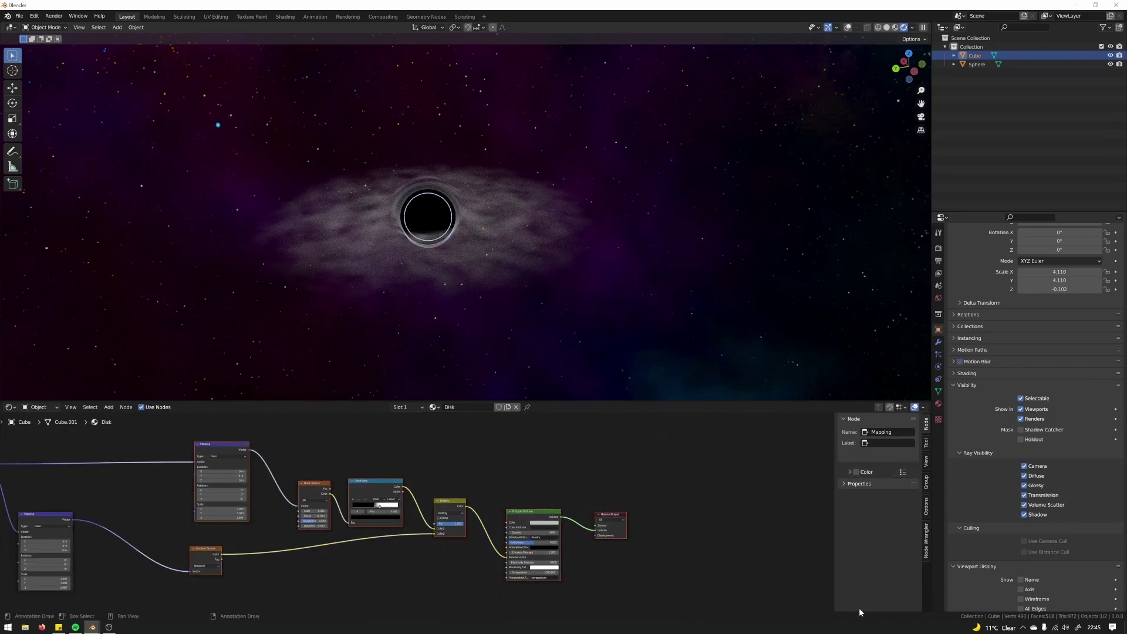
{"action": "left_click_drag", "start_coordinate": [516, 519], "coordinate": [656, 520]}
Step: Move the Gradient Texture back beside the original Mapping node, clear of the duplicated Mapping
{"action": "middle_click_drag", "start_coordinate": [223, 490], "coordinate": [311, 485]}
{"action": "scroll", "coordinate": [319, 495], "scroll_direction": "up", "scroll_amount": 1}
{"action": "left_click", "coordinate": [308, 498]}
{"action": "left_click_drag", "start_coordinate": [429, 545], "coordinate": [201, 545]}
Step: Try driving the duplicated Mapping's Rotation with the gradient colour through a MixRGB node set to Multiply, and delete that node
{"action": "scroll", "coordinate": [288, 483], "scroll_direction": "up", "scroll_amount": 1}
{"action": "scroll", "coordinate": [248, 494], "scroll_direction": "up", "scroll_amount": 1}
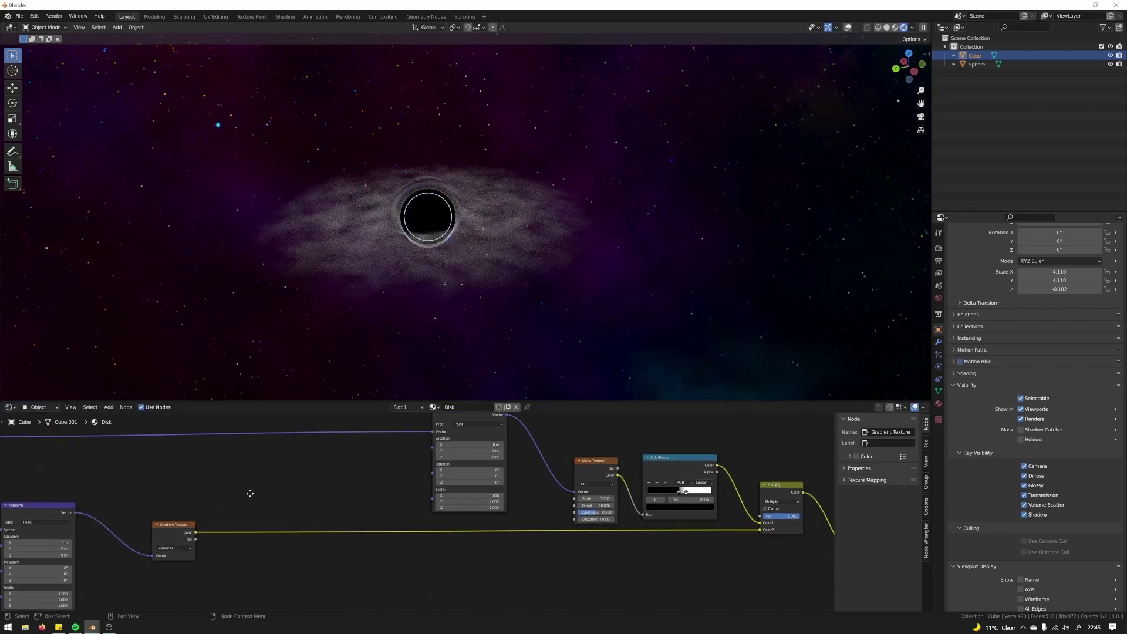
{"action": "key", "text": "shift+a"}
{"action": "left_click", "coordinate": [267, 482]}
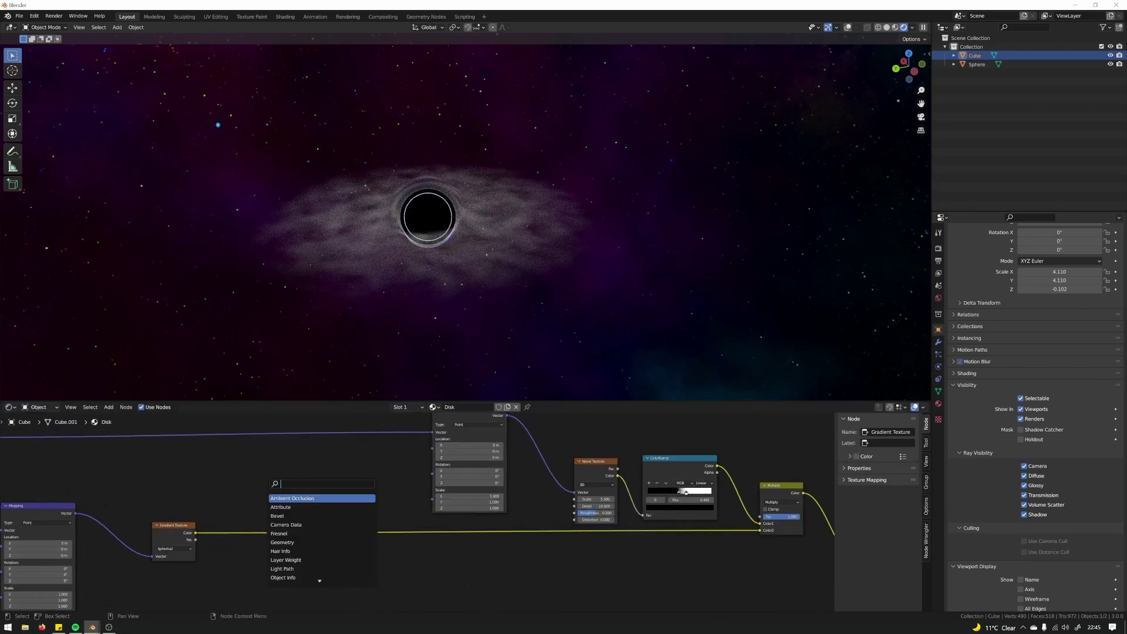
{"action": "type", "text": "mi"}
{"action": "left_click", "coordinate": [280, 498]}
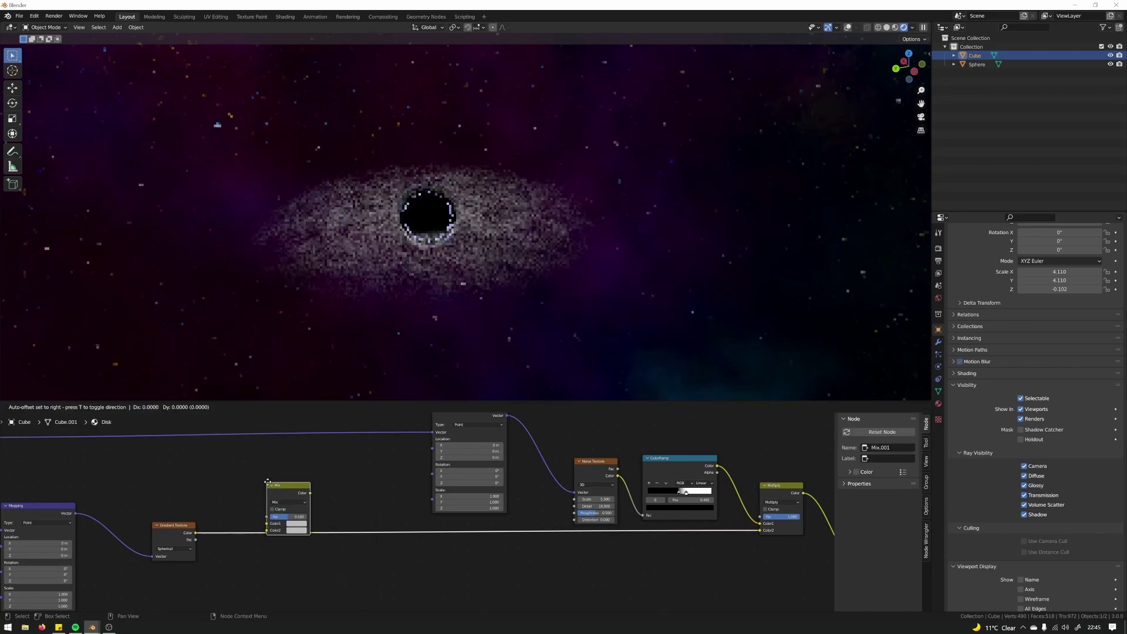
{"action": "left_click_drag", "start_coordinate": [196, 536], "coordinate": [251, 505]}
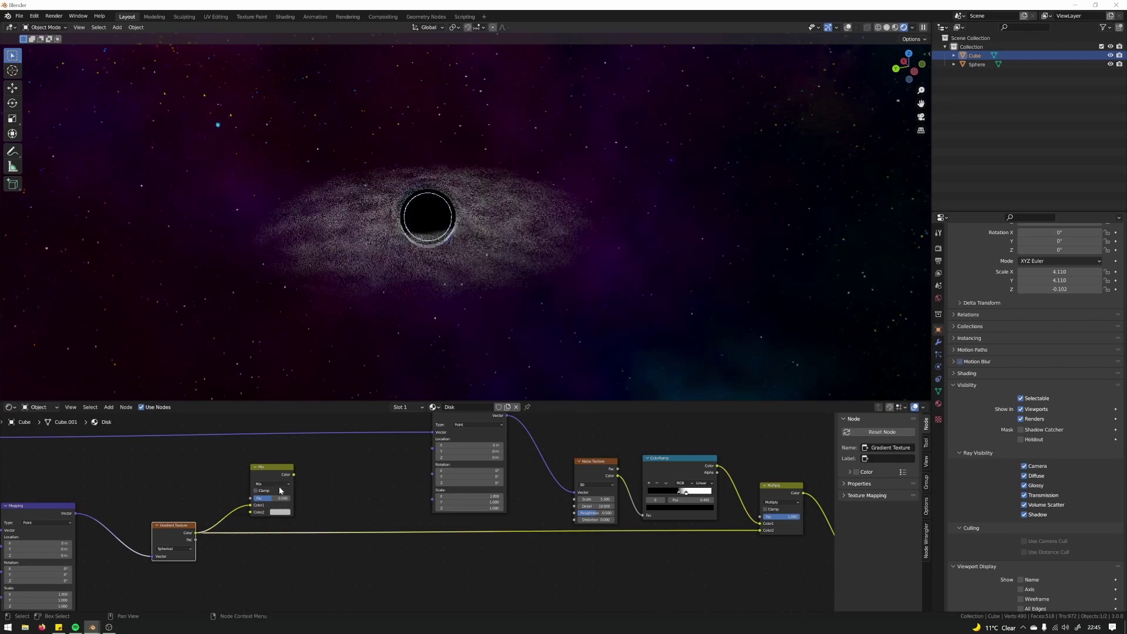
{"action": "left_click", "coordinate": [282, 483]}
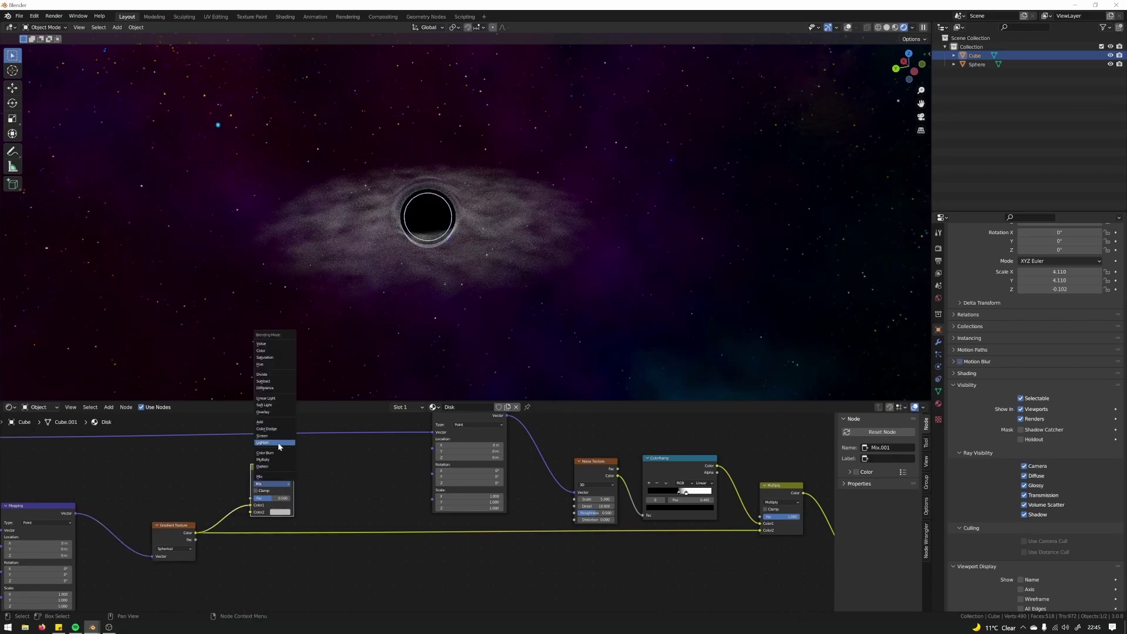
{"action": "left_click", "coordinate": [274, 460]}
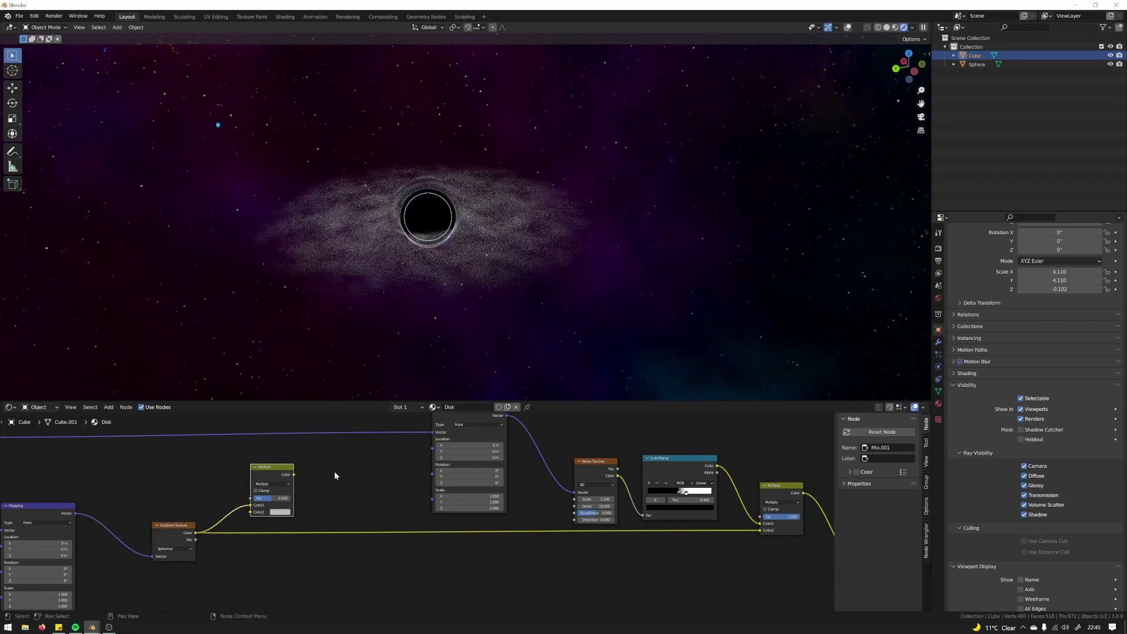
{"action": "left_click_drag", "start_coordinate": [293, 474], "coordinate": [433, 474]}
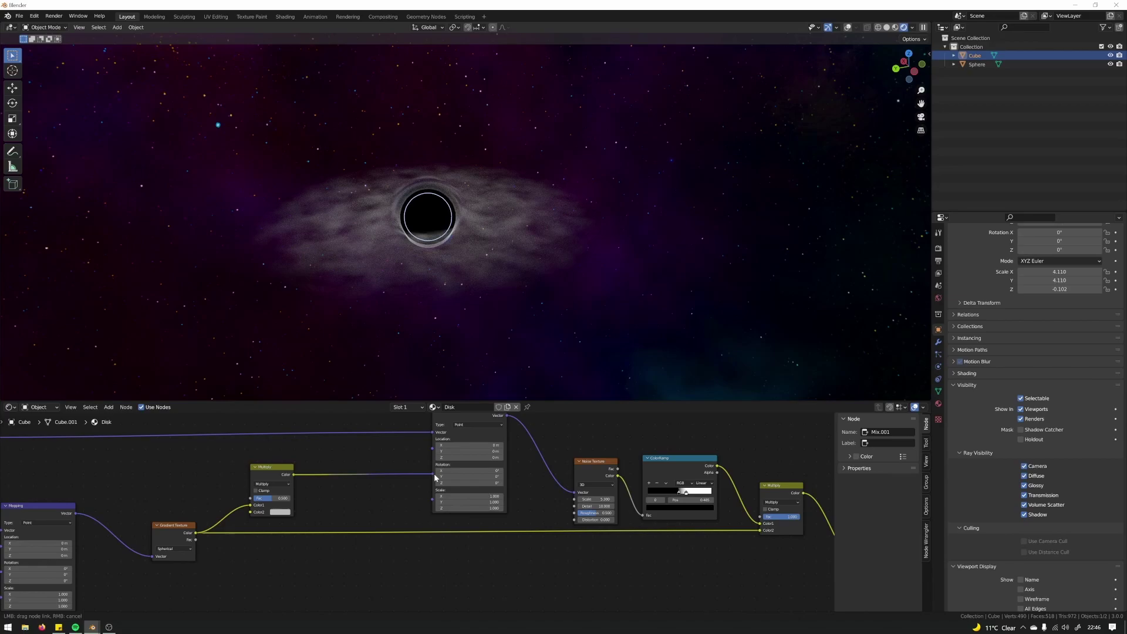
{"action": "left_click_drag", "start_coordinate": [436, 478], "coordinate": [435, 474]}
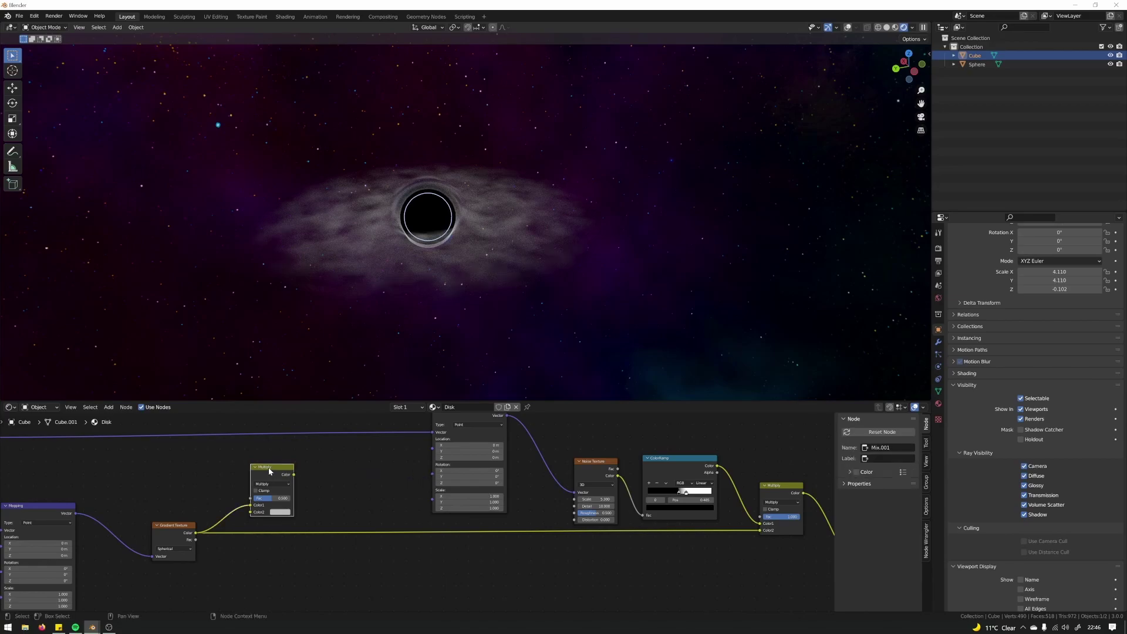
{"action": "key", "text": "x"}
Step: Add a Math node set to Multiply above the Gradient Texture and connect the gradient colour to its first value
{"action": "key", "text": "shift+a"}
{"action": "left_click", "coordinate": [268, 469]}
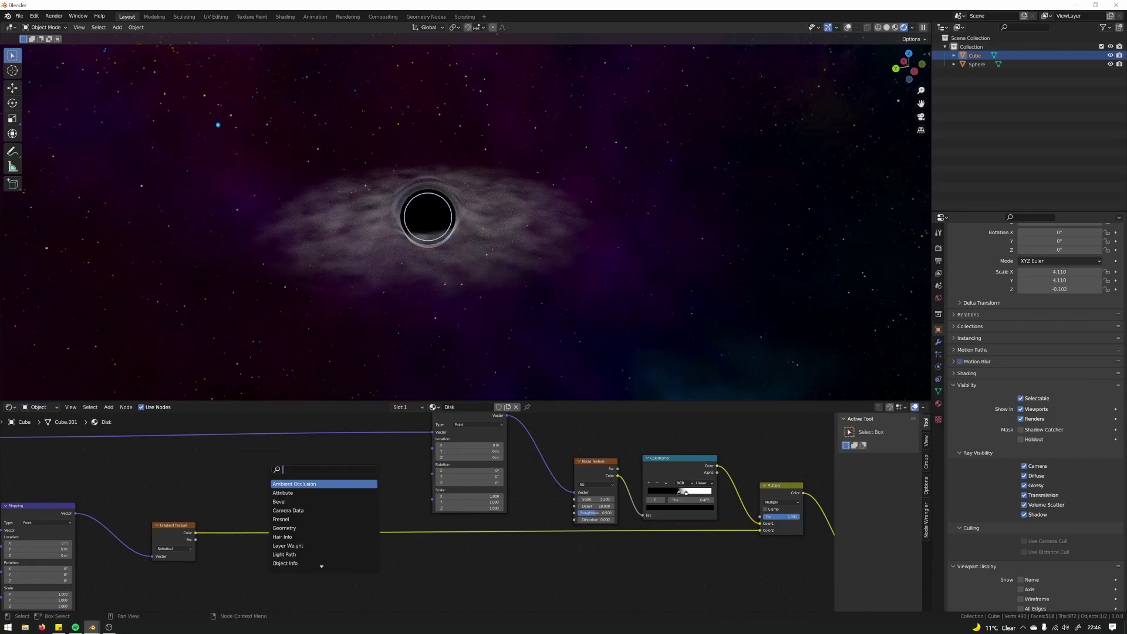
{"action": "type", "text": "math"}
{"action": "key", "text": "Return"}
{"action": "left_click", "coordinate": [235, 467]}
{"action": "left_click", "coordinate": [262, 487]}
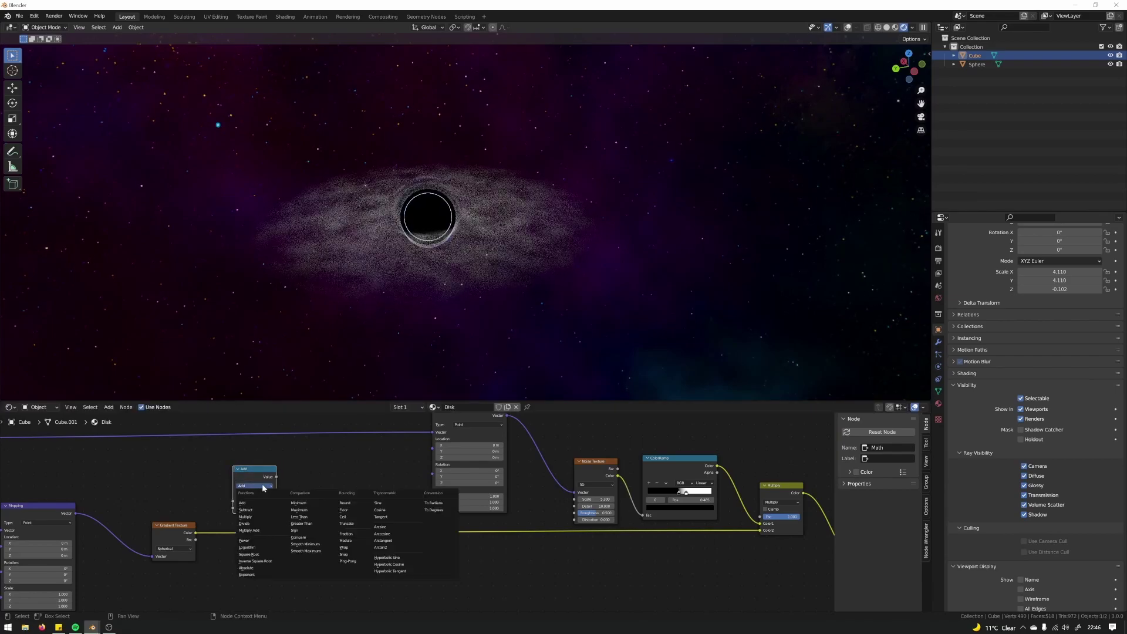
{"action": "left_click", "coordinate": [262, 518]}
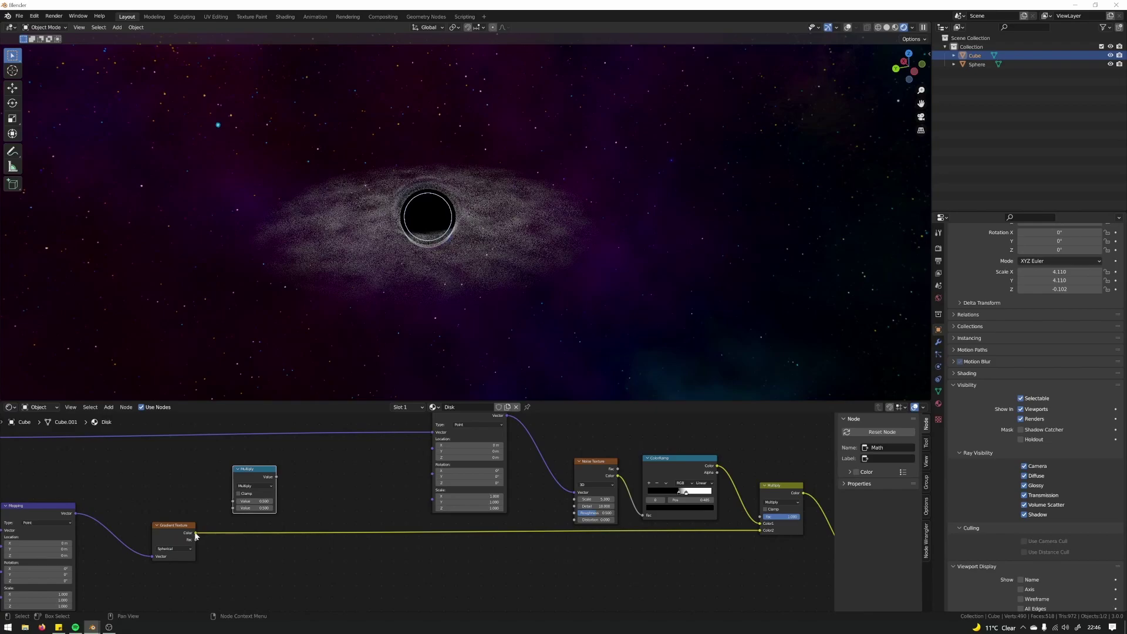
{"action": "left_click_drag", "start_coordinate": [198, 533], "coordinate": [234, 501]}
{"action": "left_click_drag", "start_coordinate": [277, 477], "coordinate": [400, 489]}
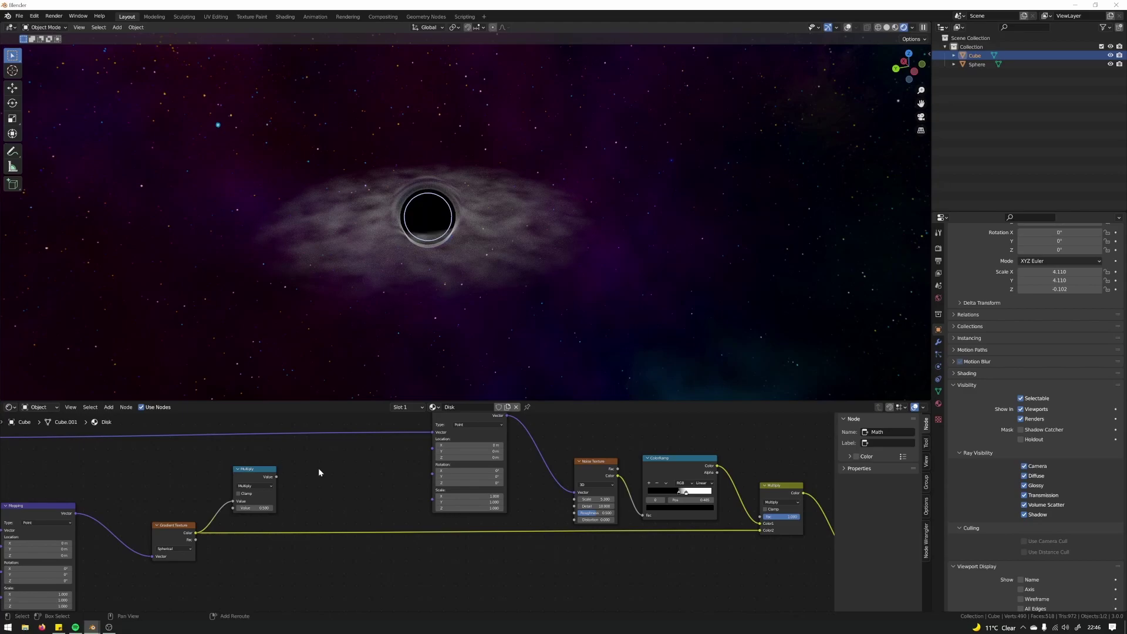
{"action": "key", "text": "shift+a"}
{"action": "key", "text": "c"}
{"action": "key", "text": "m"}
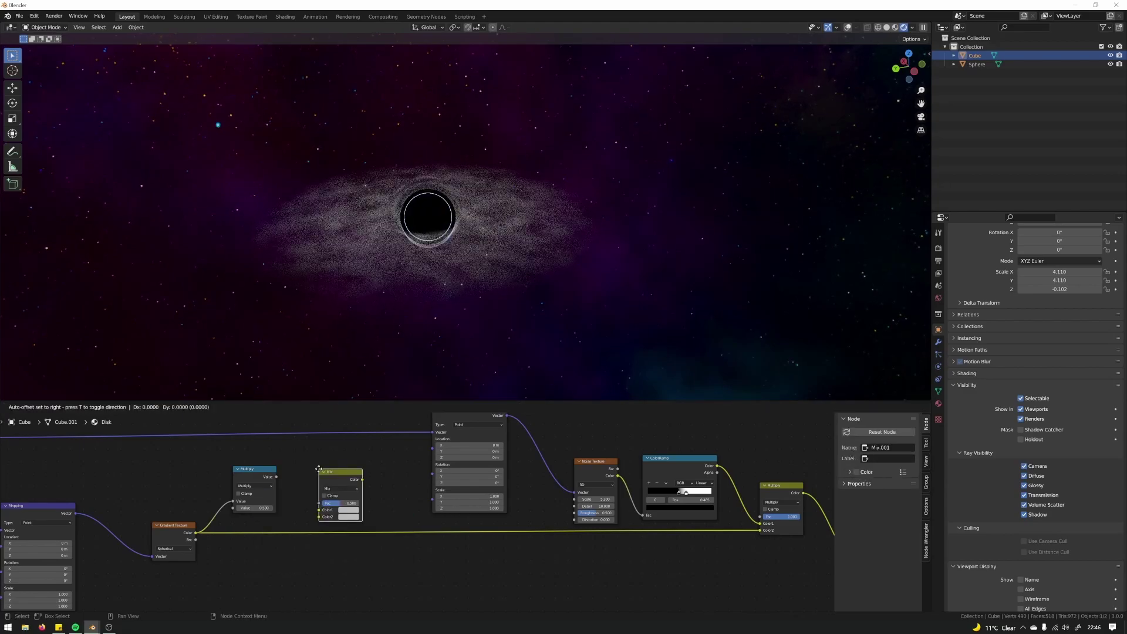
{"action": "left_click", "coordinate": [334, 468]}
{"action": "key", "text": "x"}
{"action": "key", "text": "shift+a"}
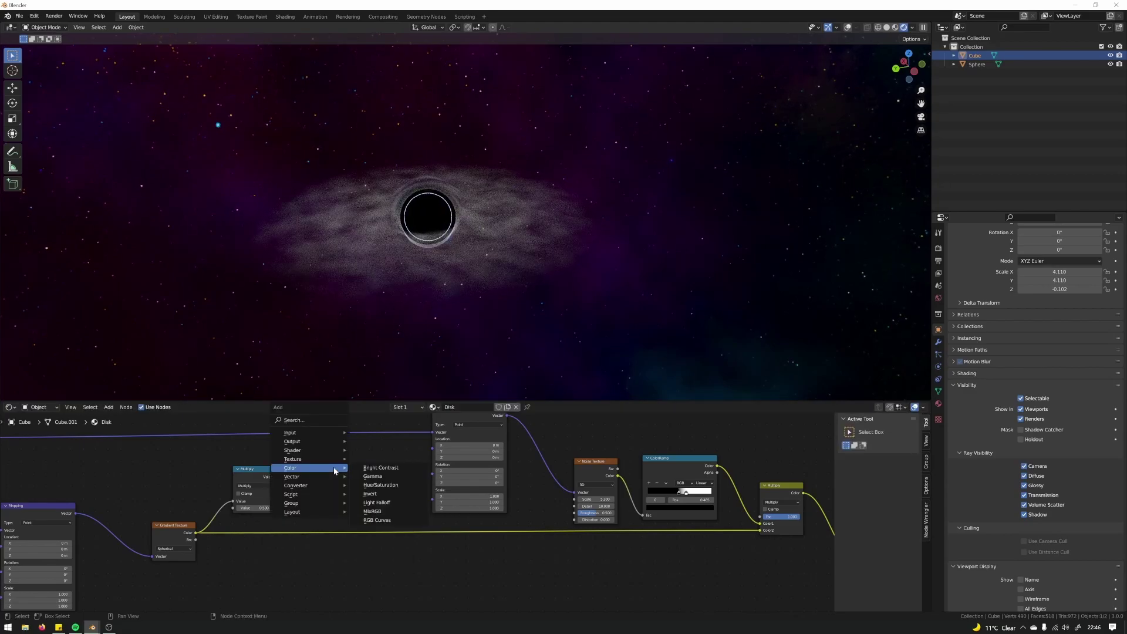
{"action": "left_click", "coordinate": [305, 418]}
{"action": "type", "text": "combine hsv"}
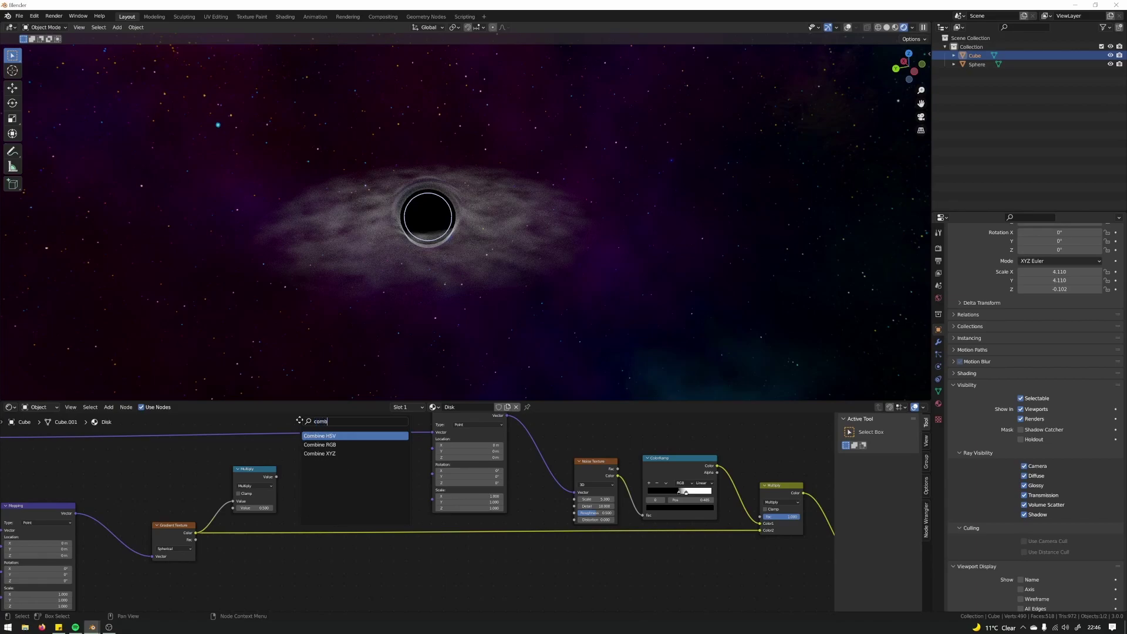
{"action": "key", "text": "Return"}
{"action": "left_click", "coordinate": [317, 464]}
{"action": "key", "text": "x"}
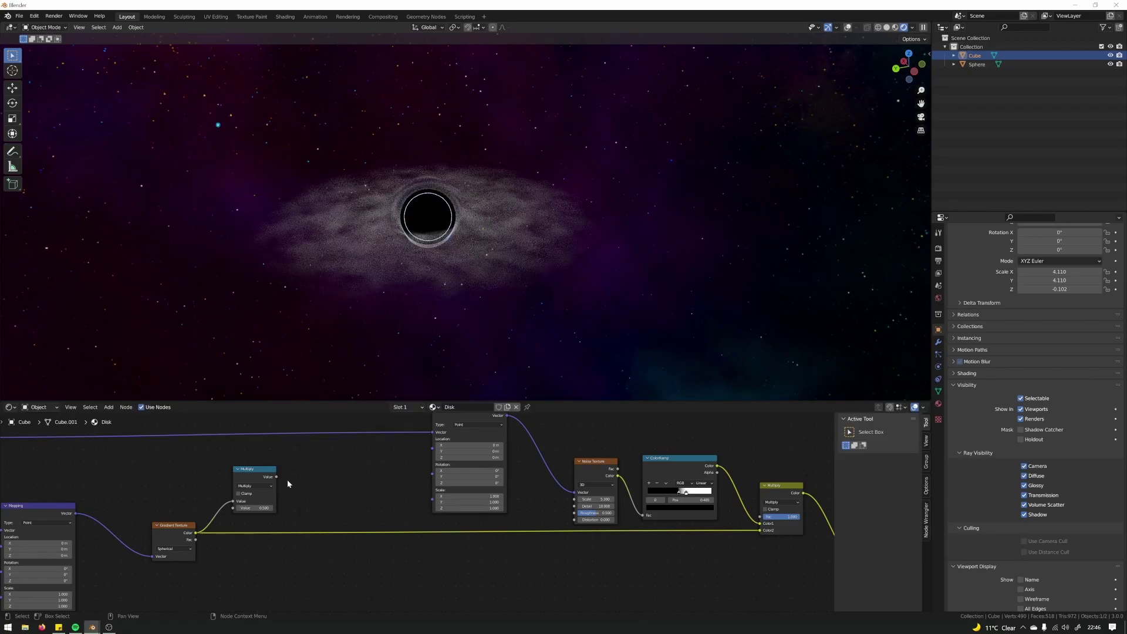
Step: Add a Combine XYZ node between the Math Multiply node and the duplicated Mapping
{"action": "key", "text": "shift+a"}
{"action": "left_click", "coordinate": [286, 477]}
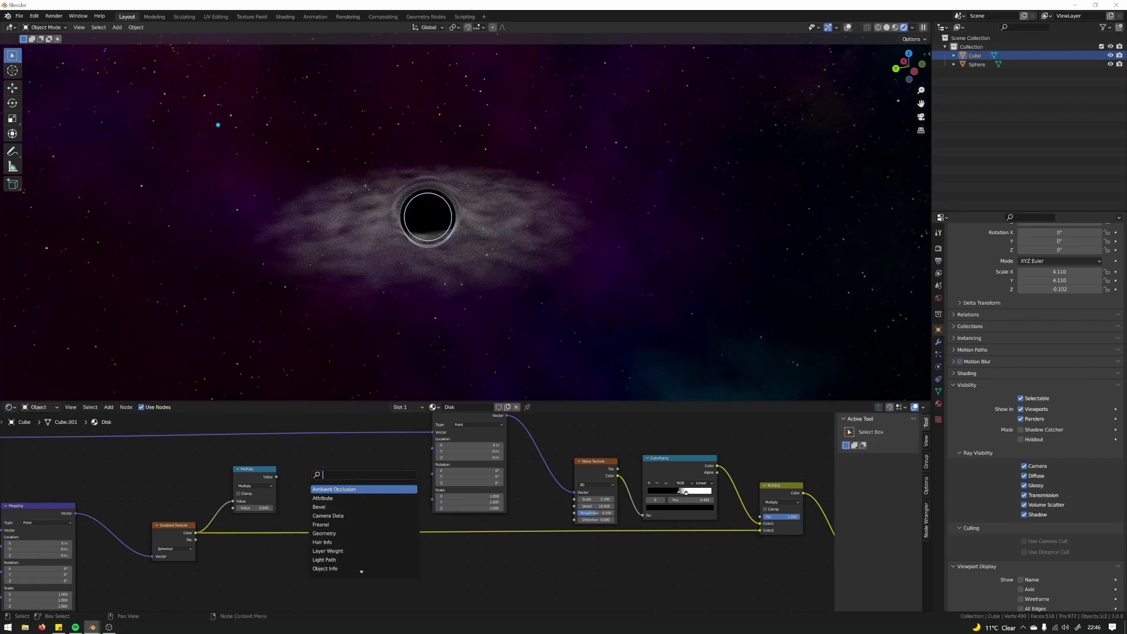
{"action": "type", "text": "combine xyz"}
{"action": "key", "text": "Return"}
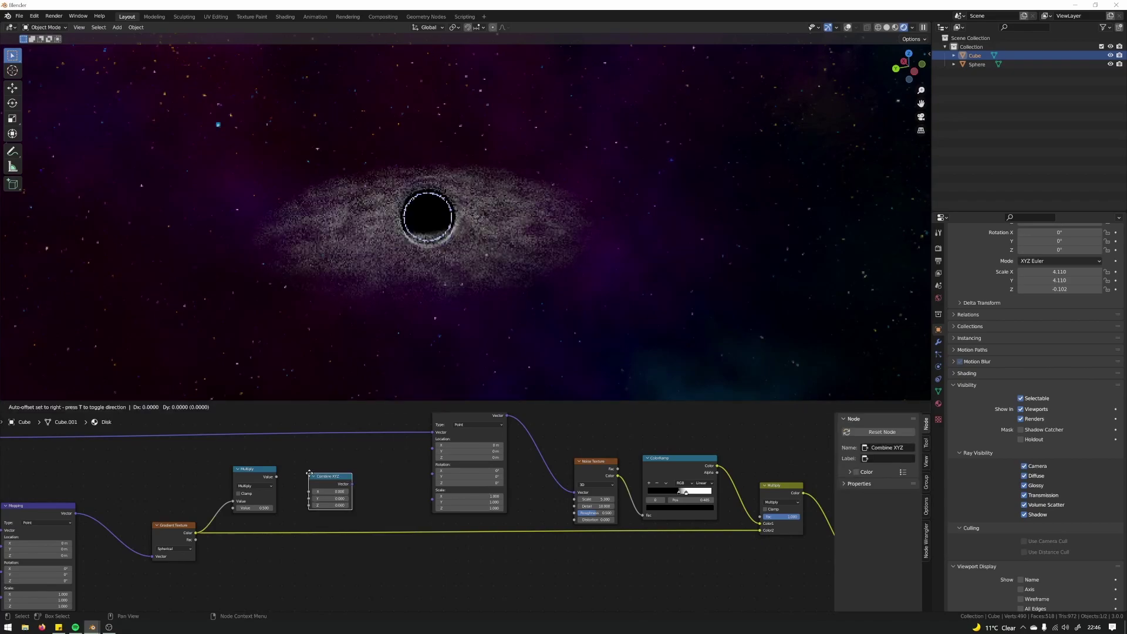
{"action": "left_click", "coordinate": [308, 457]}
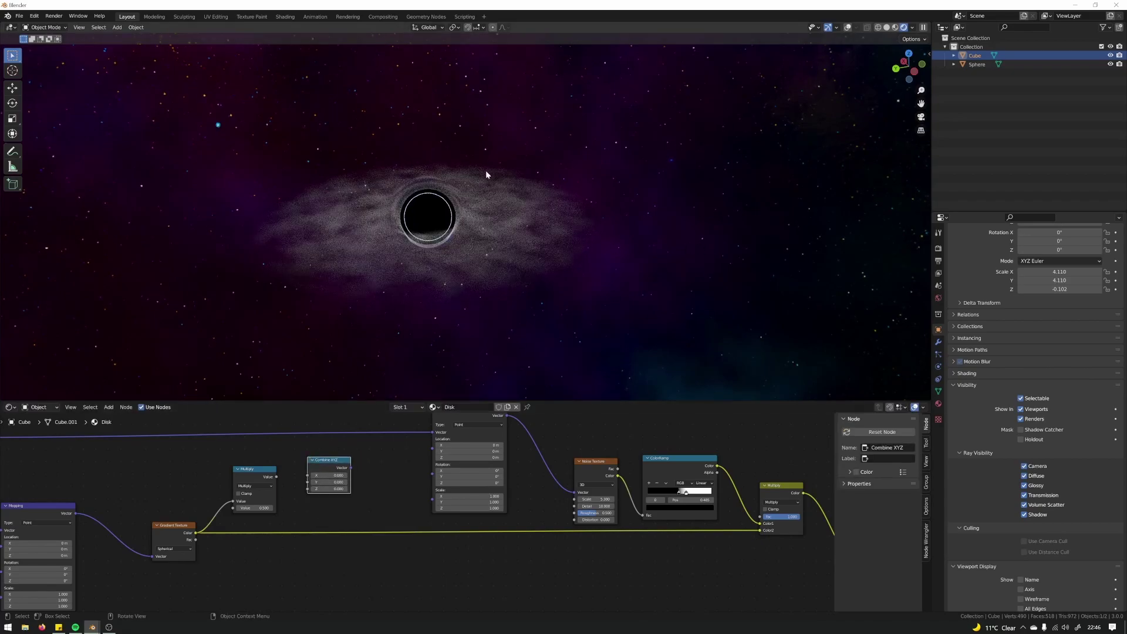
Step: Connect the Math Multiply output through Combine XYZ's Z to the duplicated Mapping's Rotation, and increase the Multiply value to swirl the disk
{"action": "left_click_drag", "start_coordinate": [273, 478], "coordinate": [432, 473]}
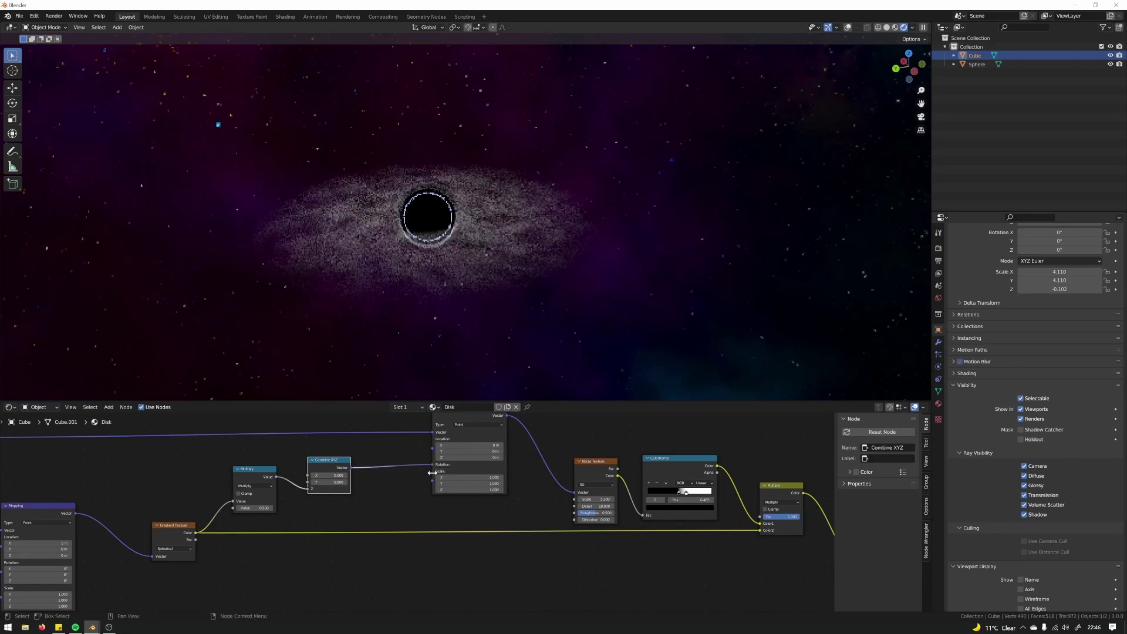
{"action": "left_click_drag", "start_coordinate": [254, 509], "coordinate": [295, 508]}
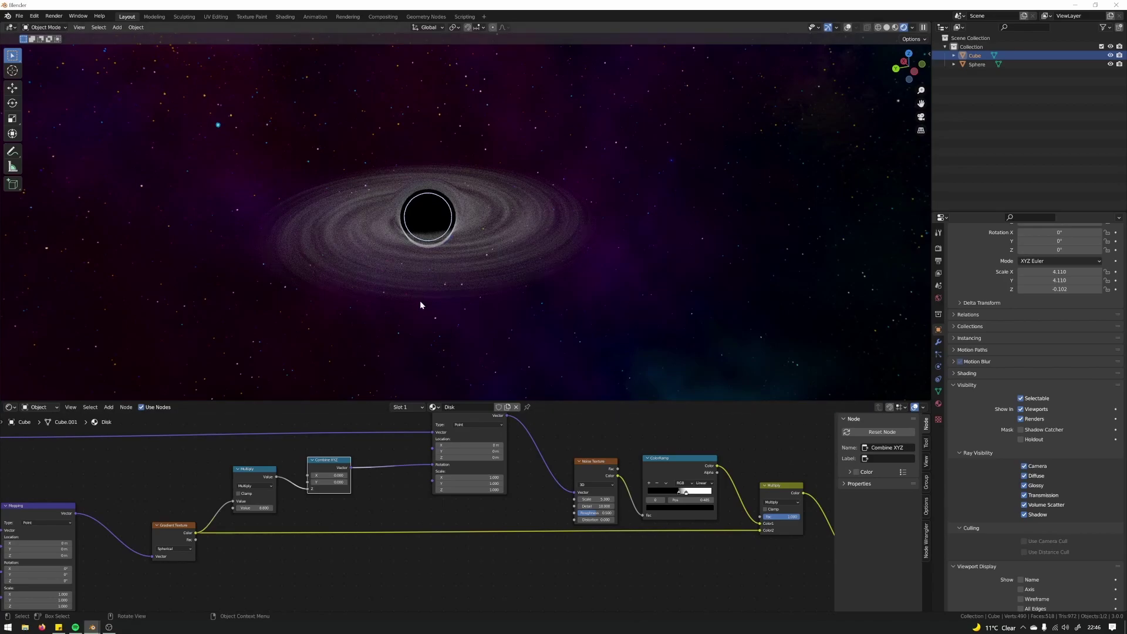
Step: Duplicate the Noise Texture node and place the copy below the original Mapping node
{"action": "middle_click_drag", "start_coordinate": [413, 460], "coordinate": [374, 479]}
{"action": "scroll", "coordinate": [374, 479], "scroll_direction": "down", "scroll_amount": 1}
{"action": "left_click_drag", "start_coordinate": [545, 482], "coordinate": [529, 476]}
{"action": "middle_click_drag", "start_coordinate": [89, 473], "coordinate": [190, 491]}
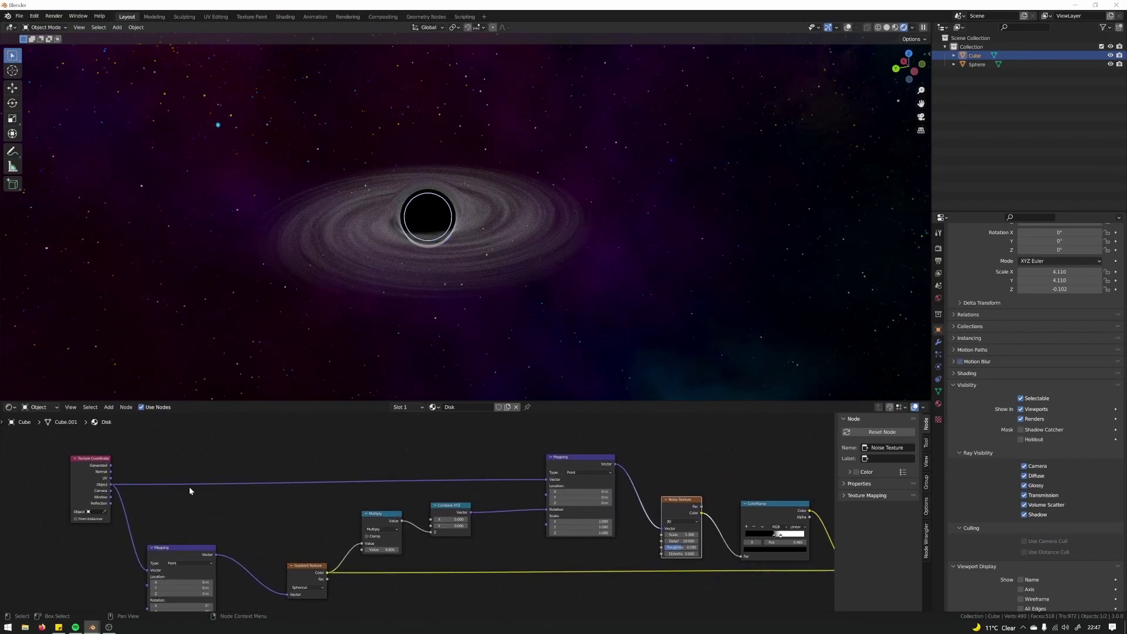
{"action": "mouse_move", "coordinate": [249, 520]}
{"action": "middle_mouse_down"}
{"action": "mouse_move", "coordinate": [245, 493]}
{"action": "mouse_move", "coordinate": [266, 447]}
{"action": "mouse_move", "coordinate": [247, 507]}
{"action": "middle_mouse_up"}
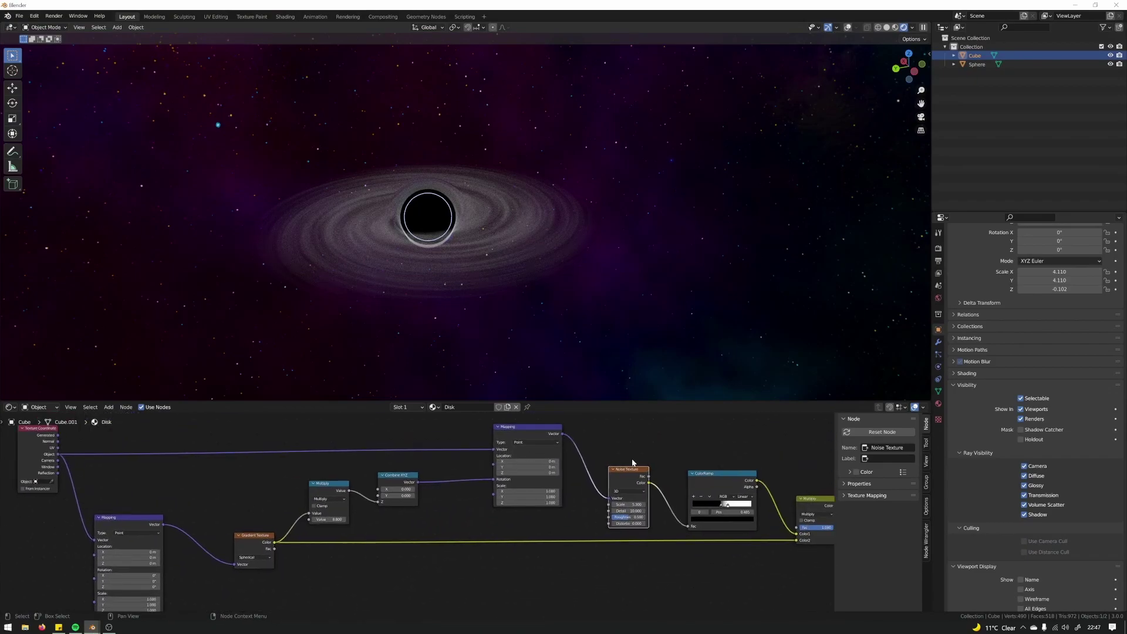
{"action": "key", "text": "shift+d"}
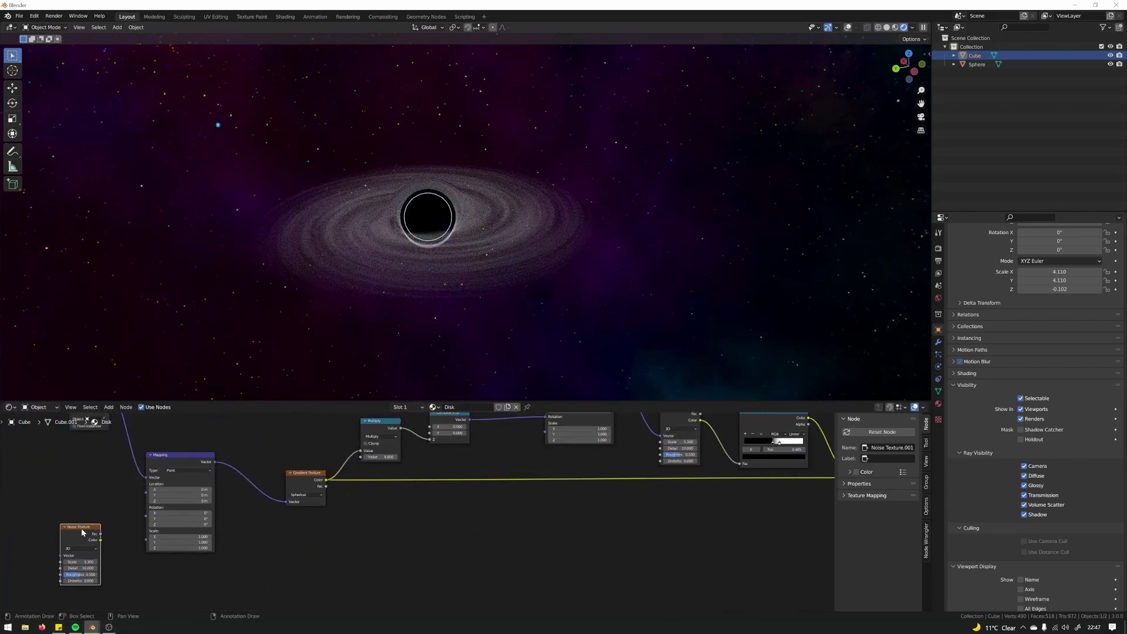
{"action": "left_click", "coordinate": [178, 570]}
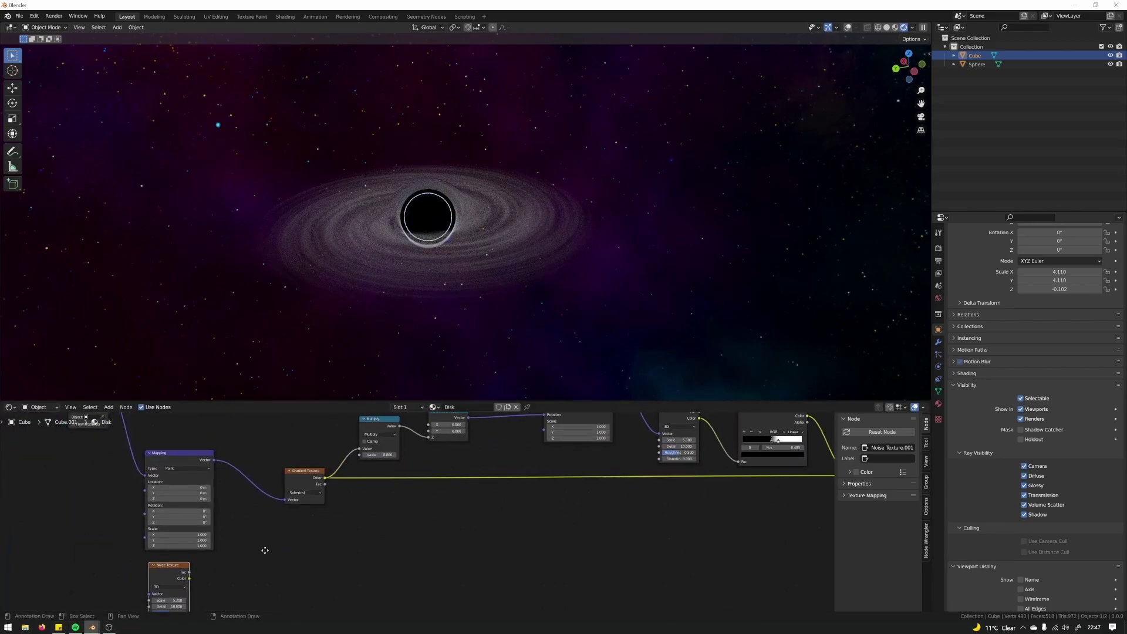
Step: Add a MixRGB node below the Gradient Texture
{"action": "key", "text": "shift+a"}
{"action": "left_click", "coordinate": [275, 523]}
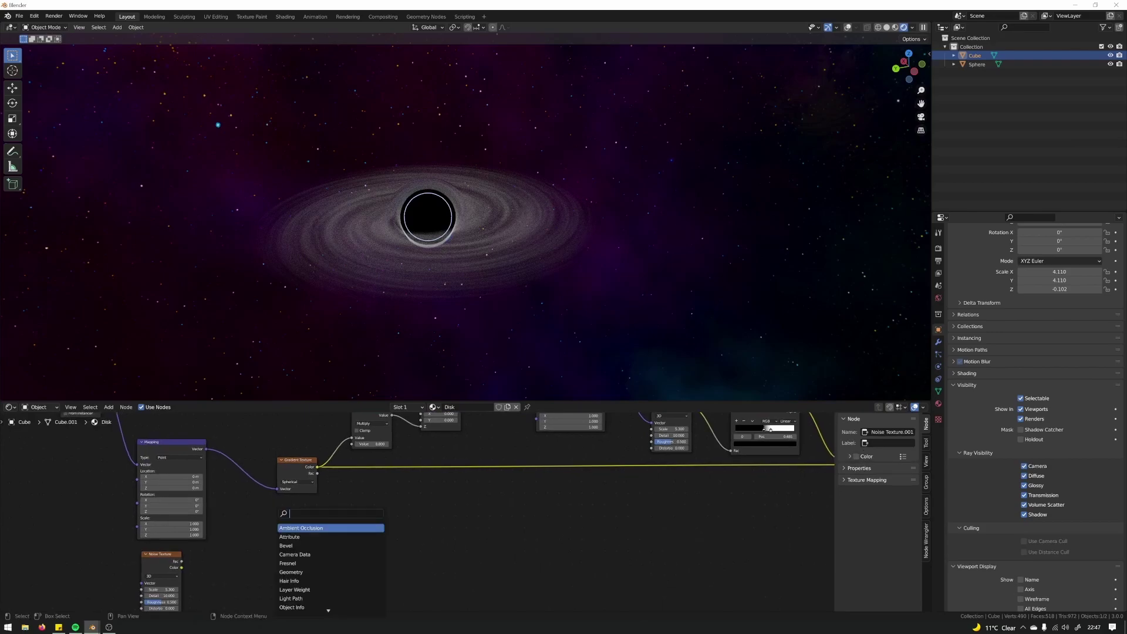
{"action": "type", "text": "mi"}
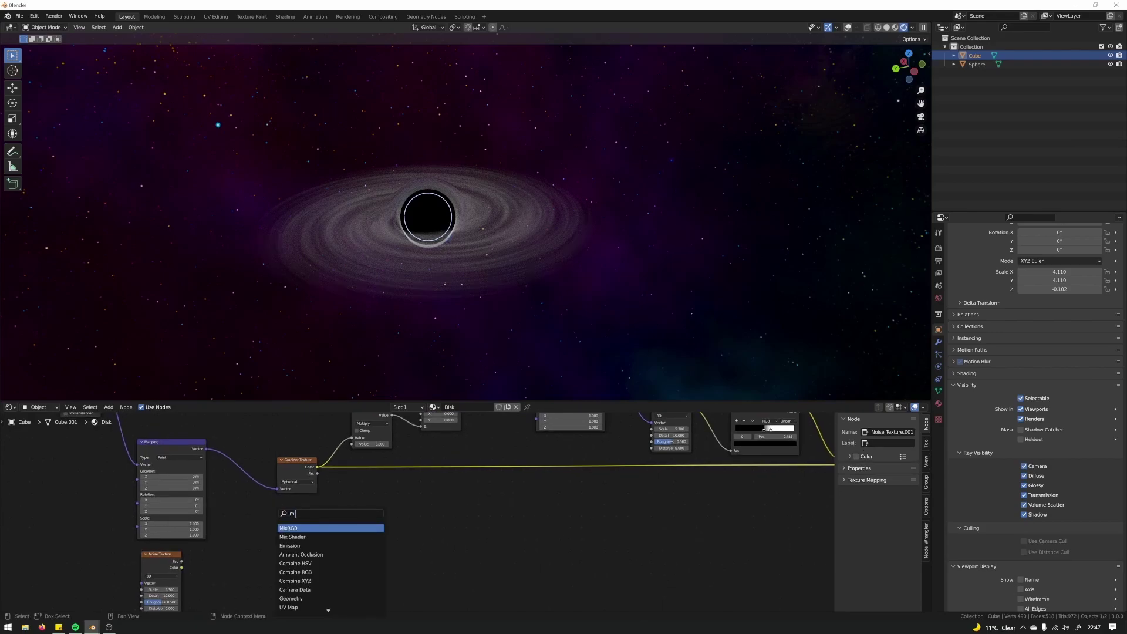
{"action": "key", "text": "Return"}
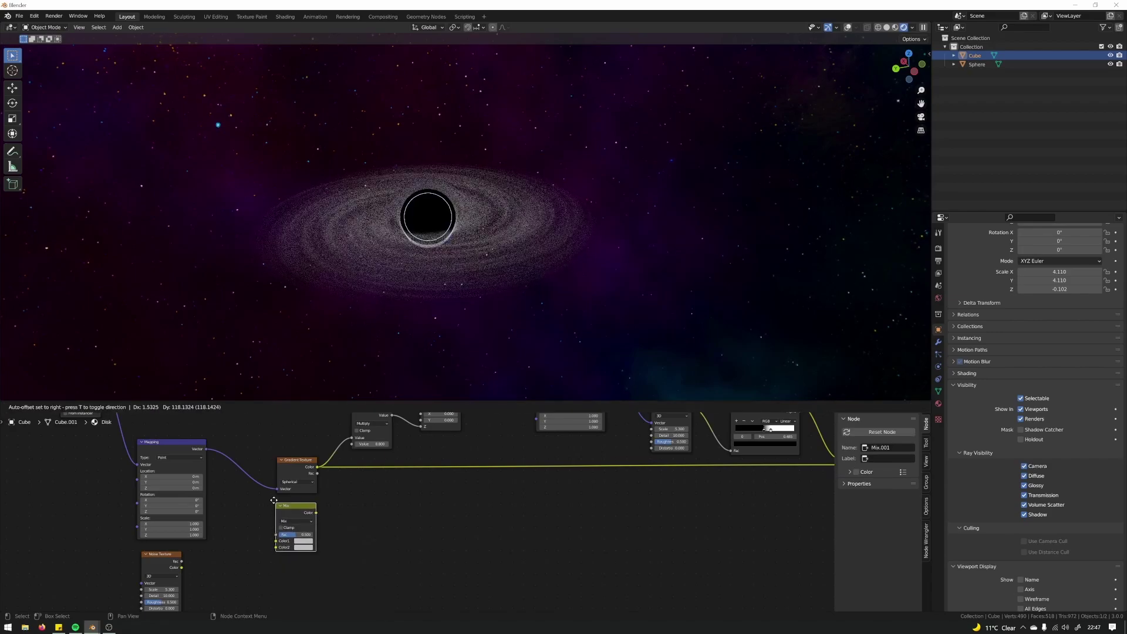
{"action": "middle_click_drag", "start_coordinate": [249, 449], "coordinate": [380, 483]}
{"action": "scroll", "coordinate": [381, 483], "scroll_direction": "down", "scroll_amount": 1}
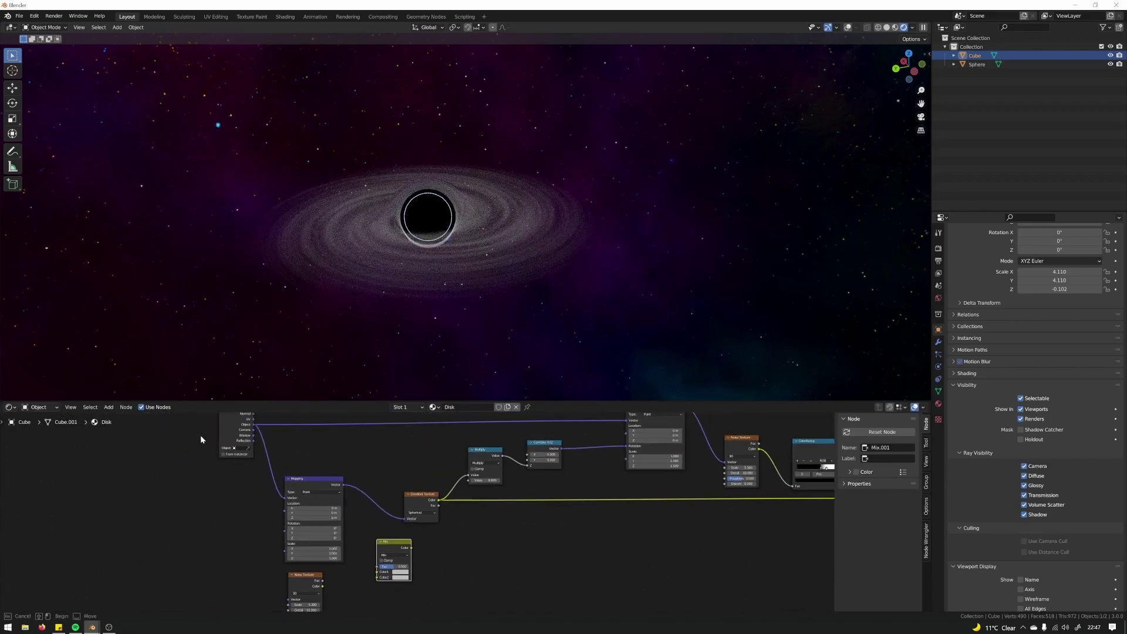
Step: Shift the Texture Coordinate, original Mapping and duplicated Noise Texture away to make room, and place the Mix node before the Gradient Texture
{"action": "left_click_drag", "start_coordinate": [199, 435], "coordinate": [350, 606]}
{"action": "left_click_drag", "start_coordinate": [307, 483], "coordinate": [269, 480]}
{"action": "left_click", "coordinate": [268, 480]}
{"action": "scroll", "coordinate": [341, 541], "scroll_direction": "up", "scroll_amount": 3}
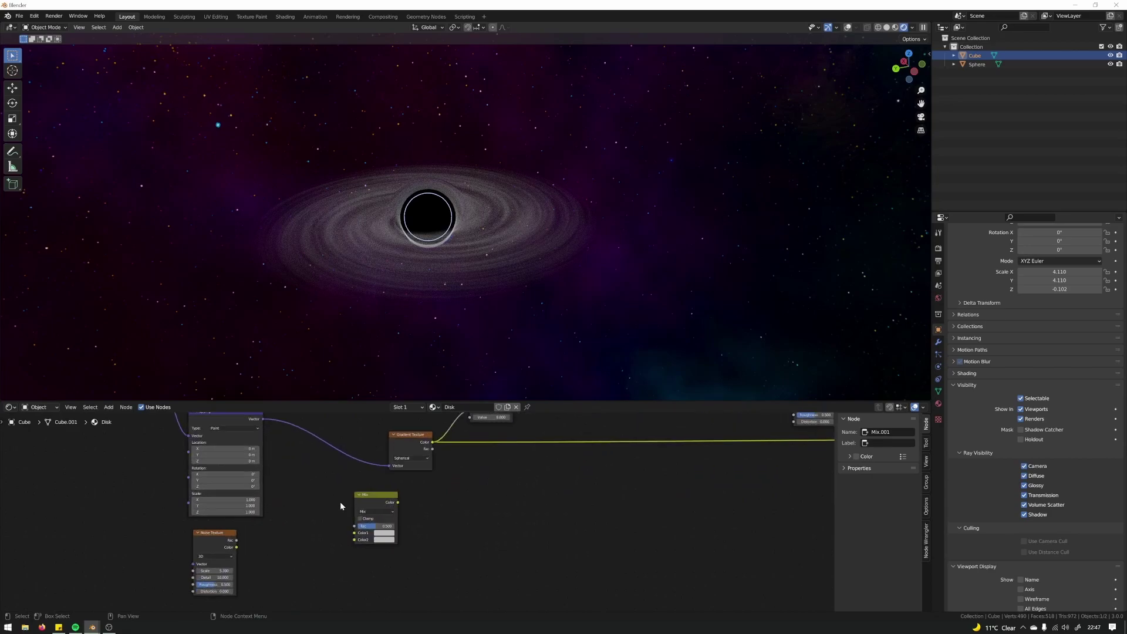
{"action": "middle_click_drag", "start_coordinate": [374, 523], "coordinate": [380, 527]}
{"action": "left_click_drag", "start_coordinate": [448, 526], "coordinate": [389, 501]}
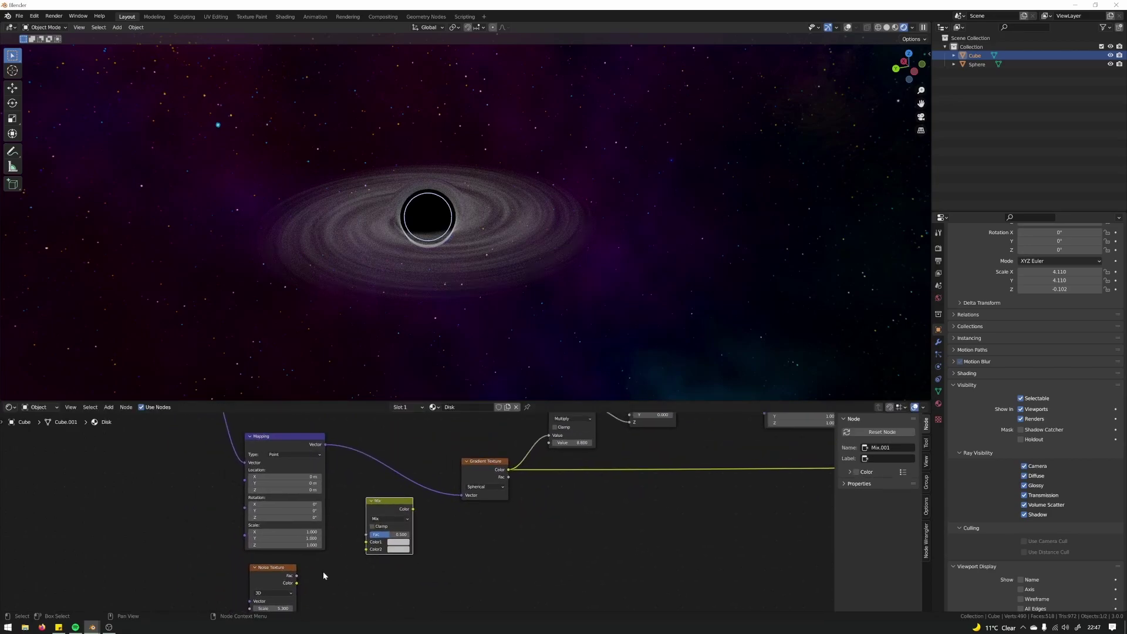
Step: Connect the duplicated Noise Texture's Color to the Mix node's Color2 and the original Mapping's Vector to Color1
{"action": "middle_click_drag", "start_coordinate": [302, 582], "coordinate": [296, 557]}
{"action": "left_click_drag", "start_coordinate": [291, 559], "coordinate": [360, 524]}
{"action": "middle_click_drag", "start_coordinate": [332, 428], "coordinate": [312, 445]}
{"action": "left_click_drag", "start_coordinate": [300, 437], "coordinate": [340, 536]}
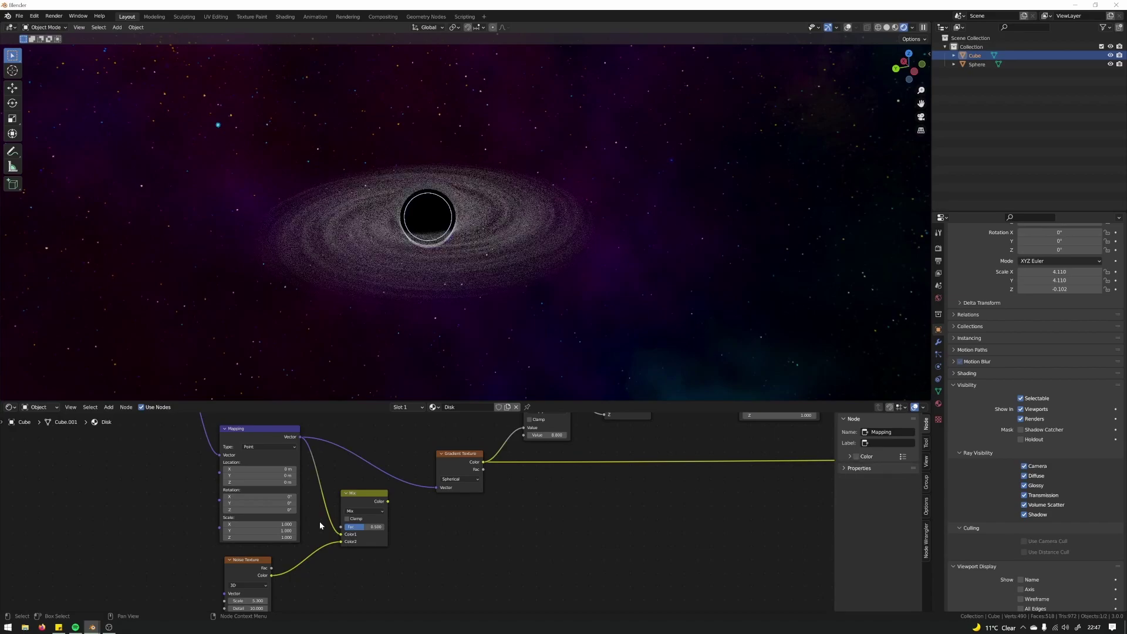
Step: Set the Mix node's blending mode to Overlay and connect its Color output to the Gradient Texture's Vector
{"action": "middle_click_drag", "start_coordinate": [319, 521], "coordinate": [303, 531]}
{"action": "left_click_drag", "start_coordinate": [350, 504], "coordinate": [345, 492]}
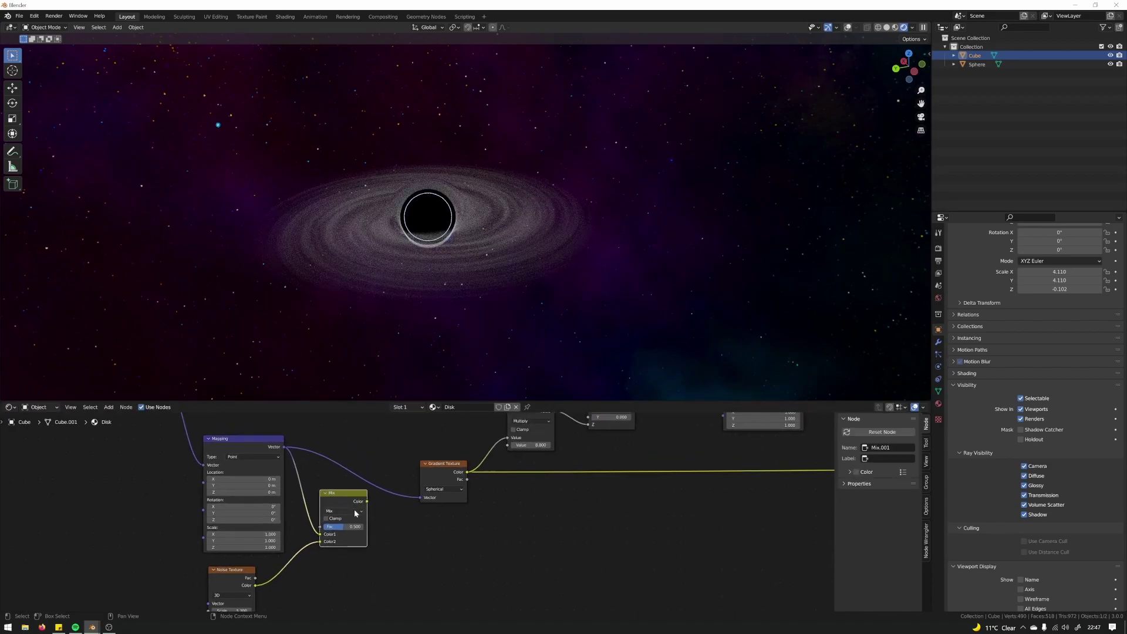
{"action": "left_click", "coordinate": [355, 512]}
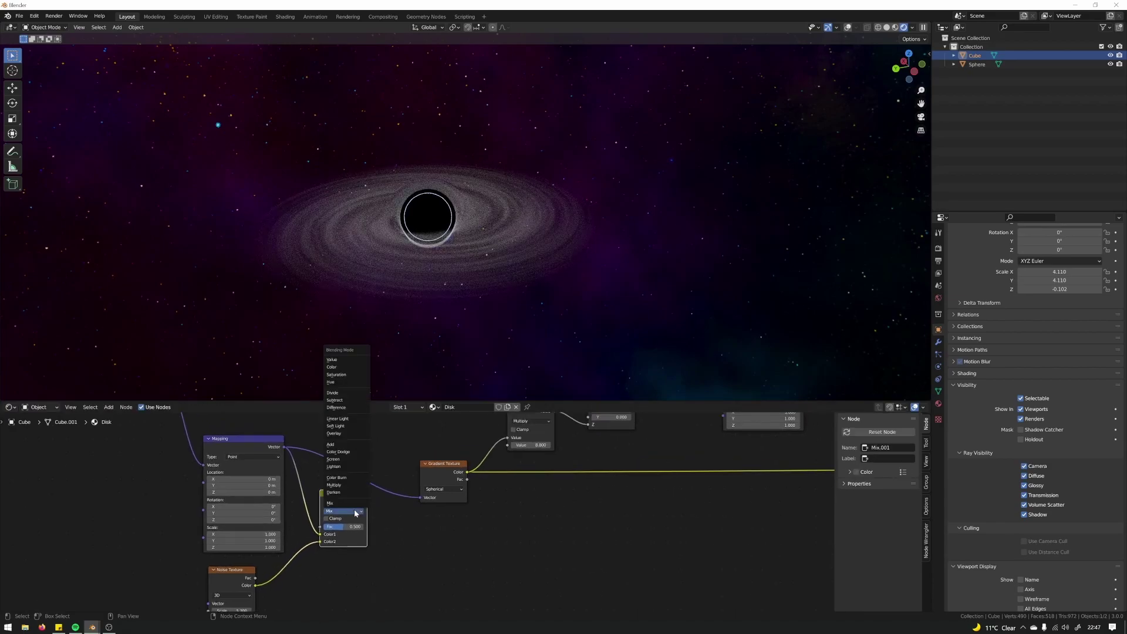
{"action": "left_click", "coordinate": [347, 435]}
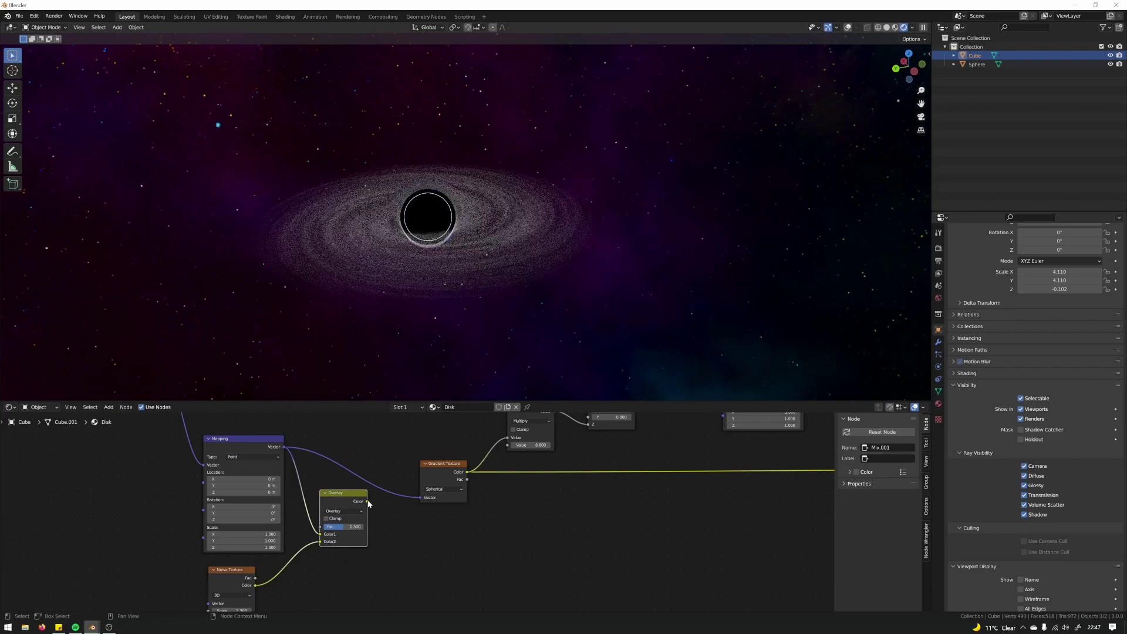
{"action": "left_click_drag", "start_coordinate": [369, 503], "coordinate": [421, 497]}
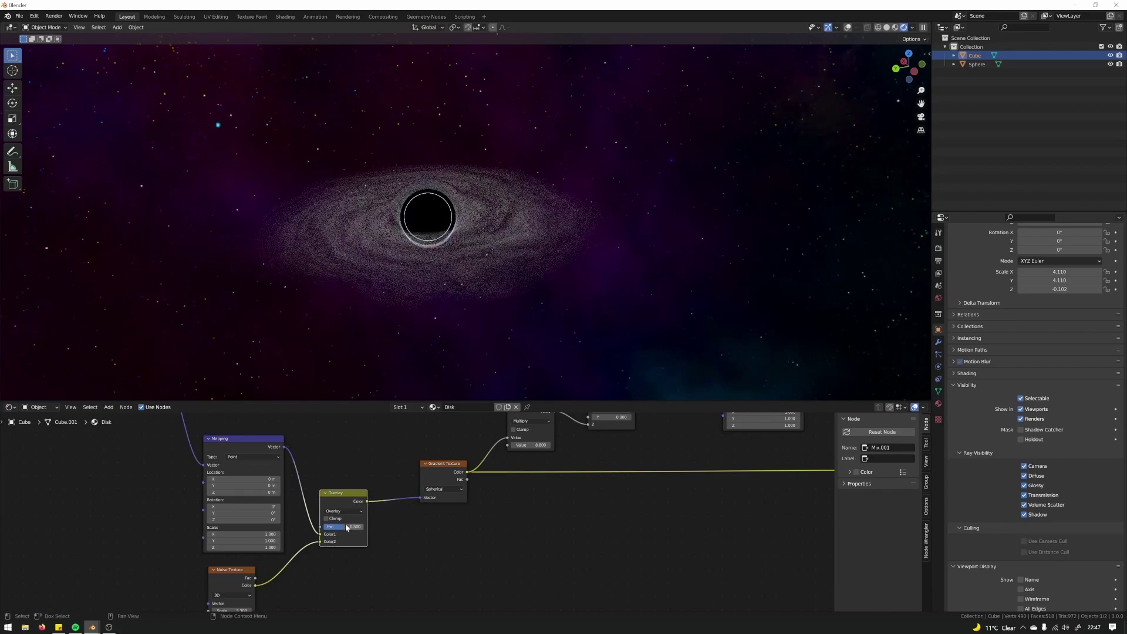
Step: Set the Overlay node's factor to about 0.28
{"action": "left_click_drag", "start_coordinate": [346, 527], "coordinate": [366, 527]}
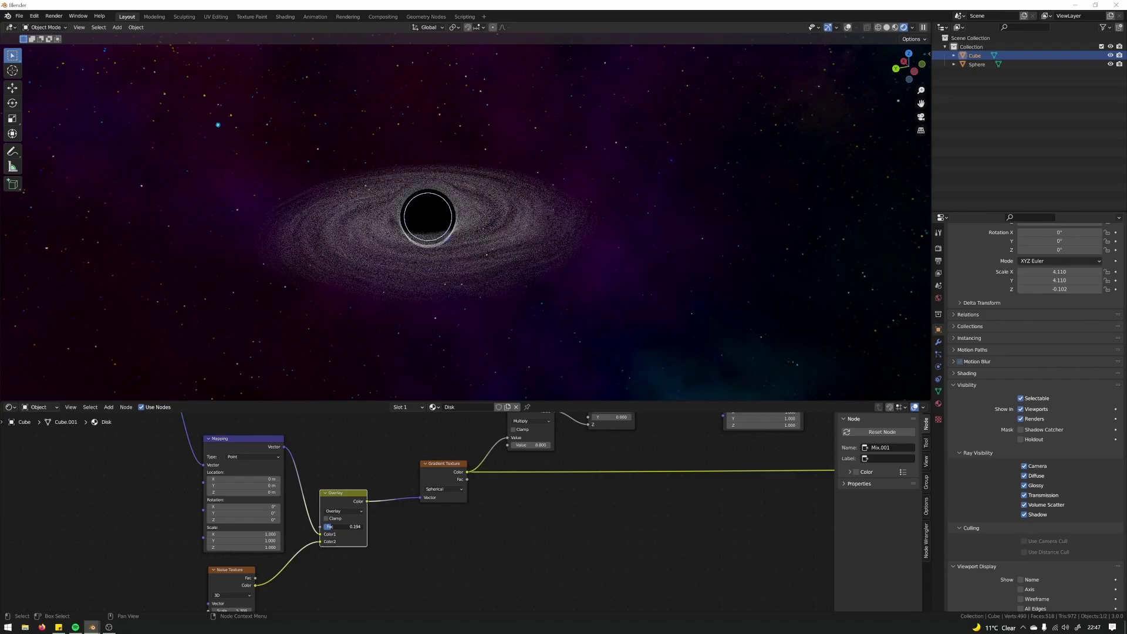
{"action": "left_click_drag", "start_coordinate": [331, 527], "coordinate": [333, 527]}
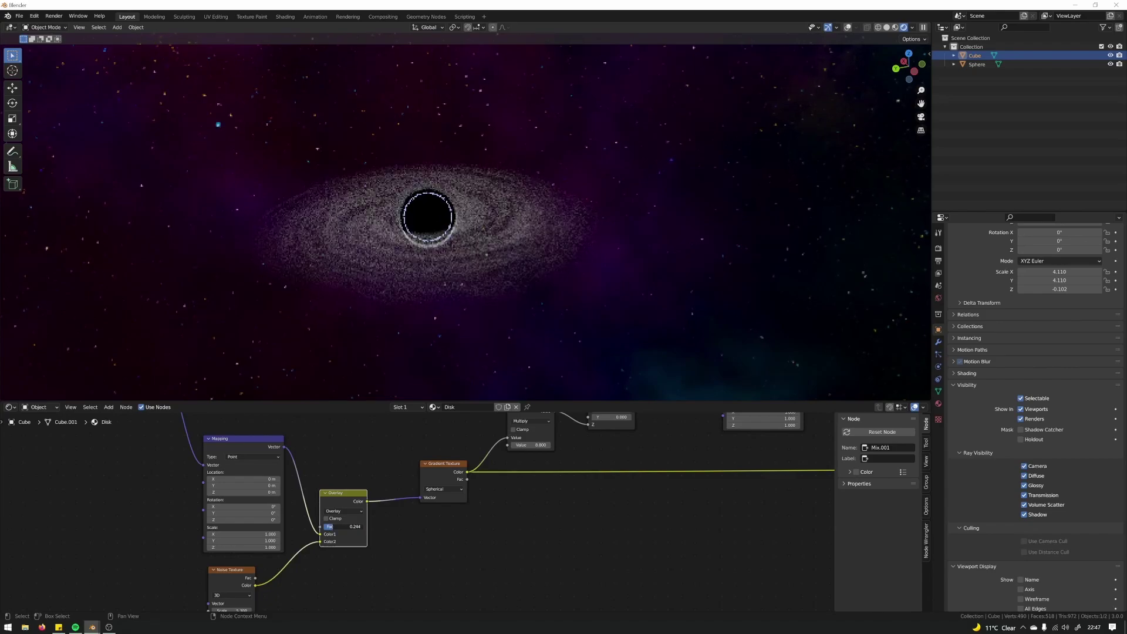
{"action": "left_click_drag", "start_coordinate": [333, 526], "coordinate": [335, 527]}
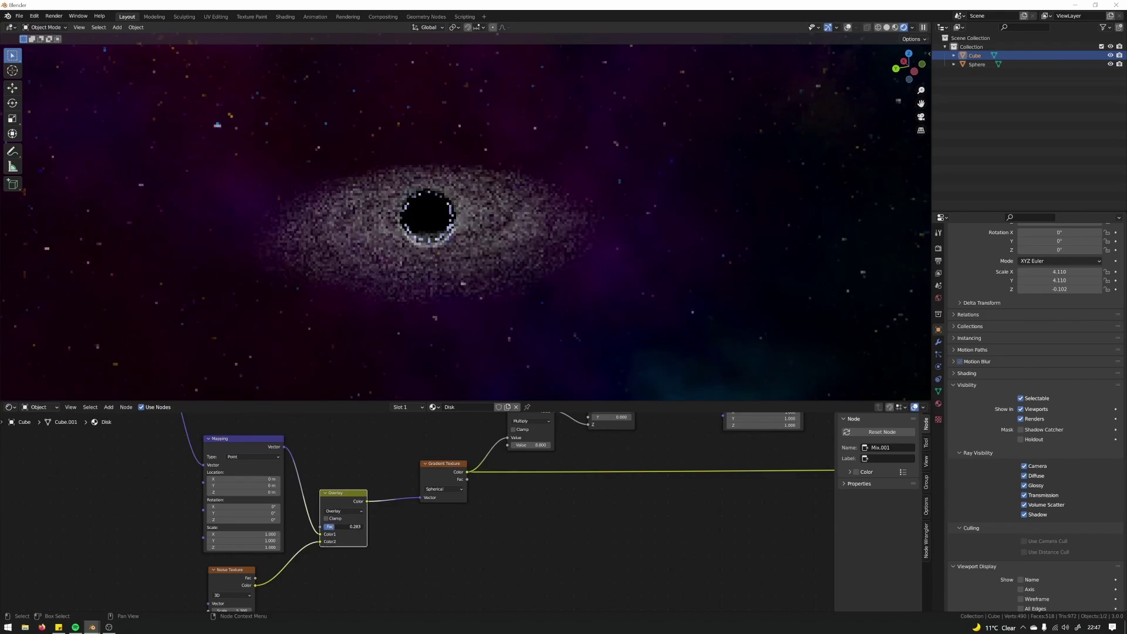
Step: Set the duplicated Noise Texture's Scale to 10
{"action": "middle_click_drag", "start_coordinate": [282, 592], "coordinate": [382, 445]}
{"action": "scroll", "coordinate": [289, 548], "scroll_direction": "up", "scroll_amount": 7}
{"action": "scroll", "coordinate": [307, 500], "scroll_direction": "up", "scroll_amount": 2}
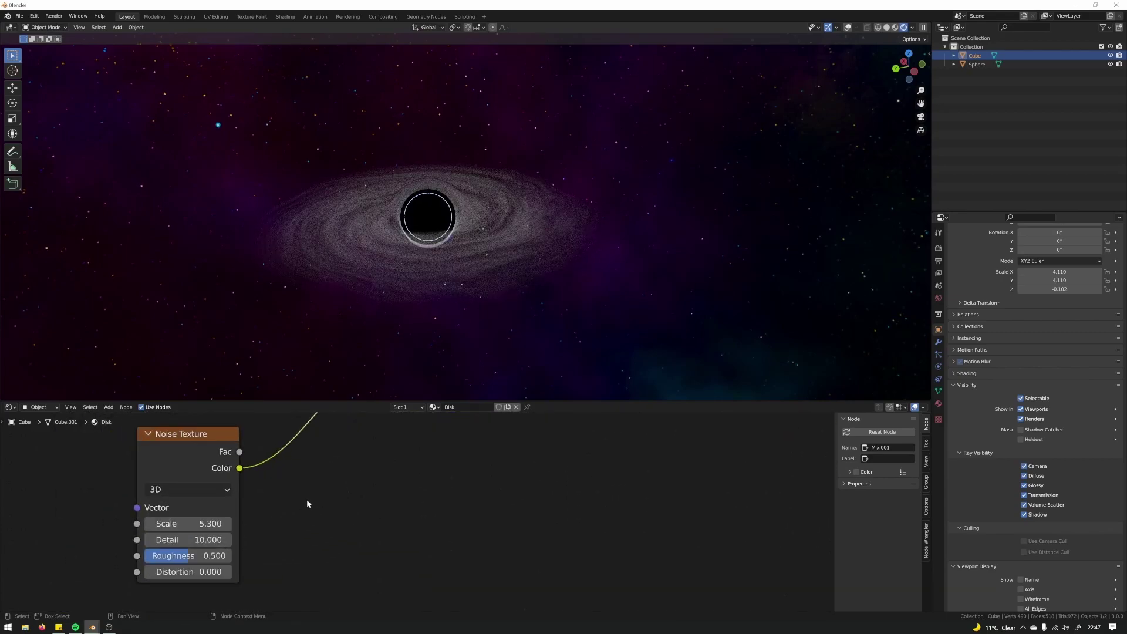
{"action": "middle_click_drag", "start_coordinate": [306, 500], "coordinate": [377, 481]}
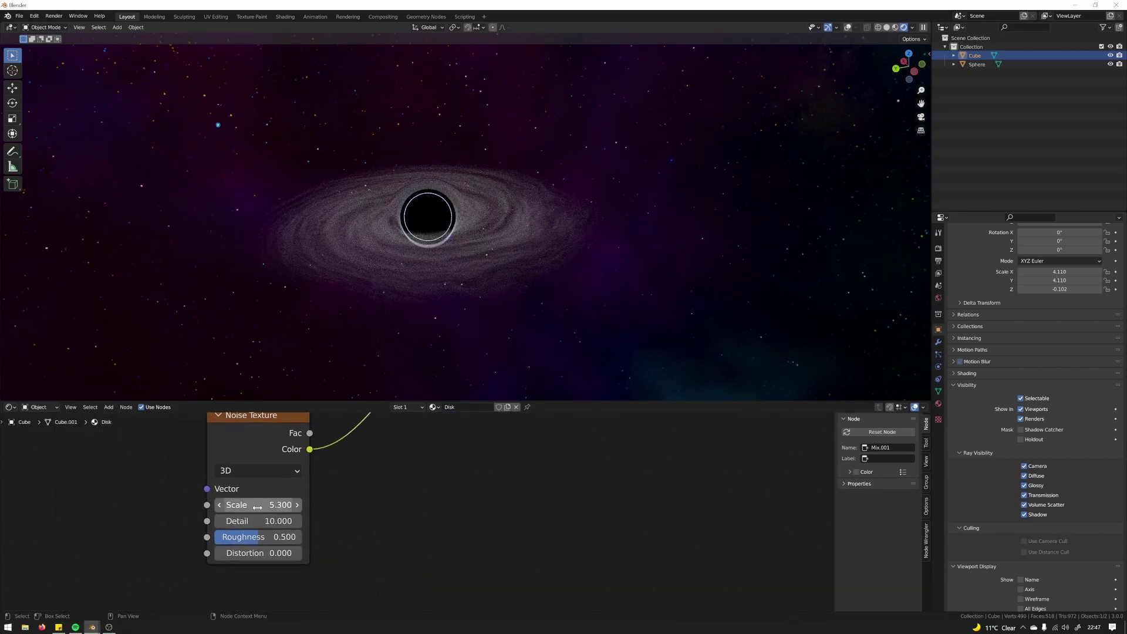
{"action": "mouse_move", "coordinate": [256, 505]}
{"action": "left_mouse_down"}
{"action": "mouse_move", "coordinate": [317, 505]}
{"action": "mouse_move", "coordinate": [256, 511]}
{"action": "left_mouse_up"}
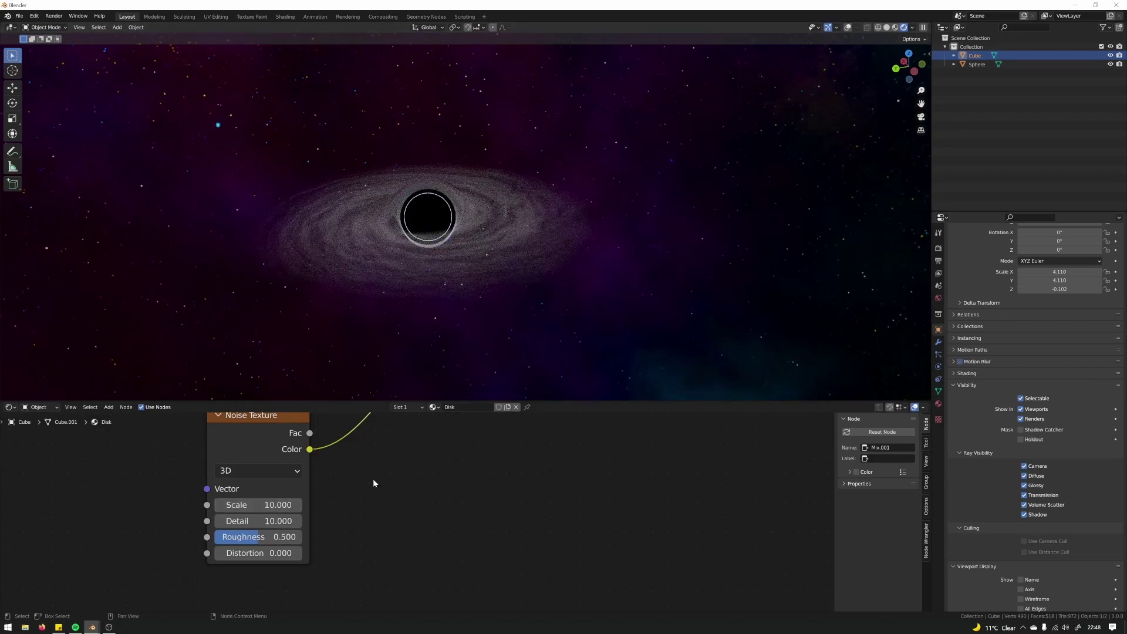
Step: Move the Principled Volume and Material Output nodes farther from the colour Multiply node to make room
{"action": "scroll", "coordinate": [372, 478], "scroll_direction": "down", "scroll_amount": 5}
{"action": "mouse_move", "coordinate": [382, 537]}
{"action": "middle_mouse_down"}
{"action": "mouse_move", "coordinate": [484, 551]}
{"action": "mouse_move", "coordinate": [428, 522]}
{"action": "mouse_move", "coordinate": [380, 530]}
{"action": "middle_mouse_up"}
{"action": "scroll", "coordinate": [380, 529], "scroll_direction": "up", "scroll_amount": 2}
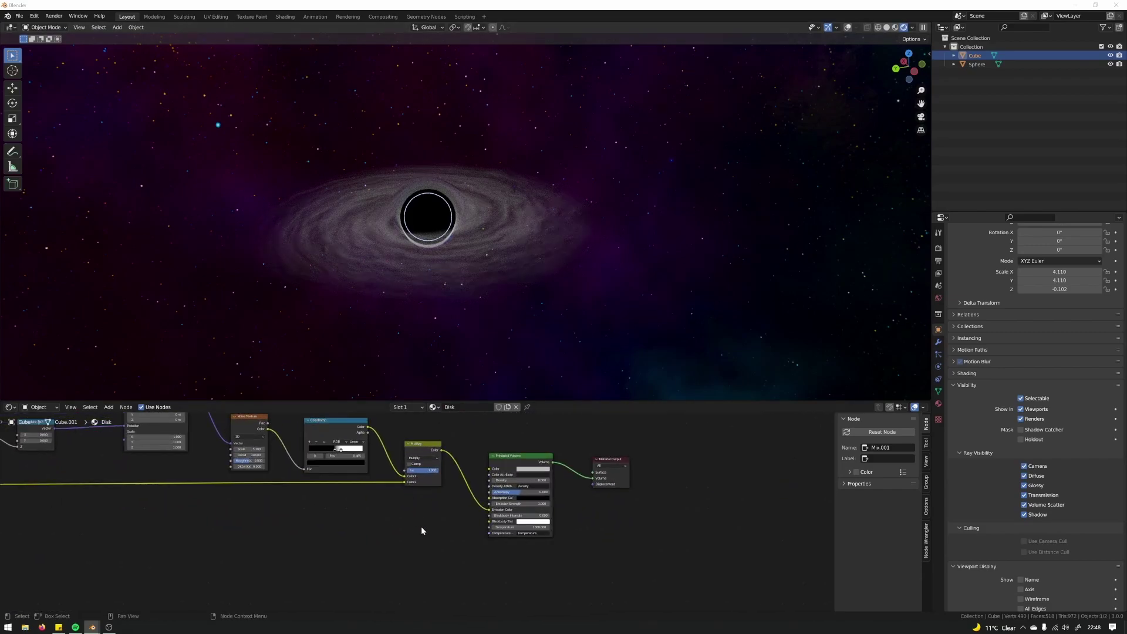
{"action": "scroll", "coordinate": [421, 526], "scroll_direction": "up", "scroll_amount": 1}
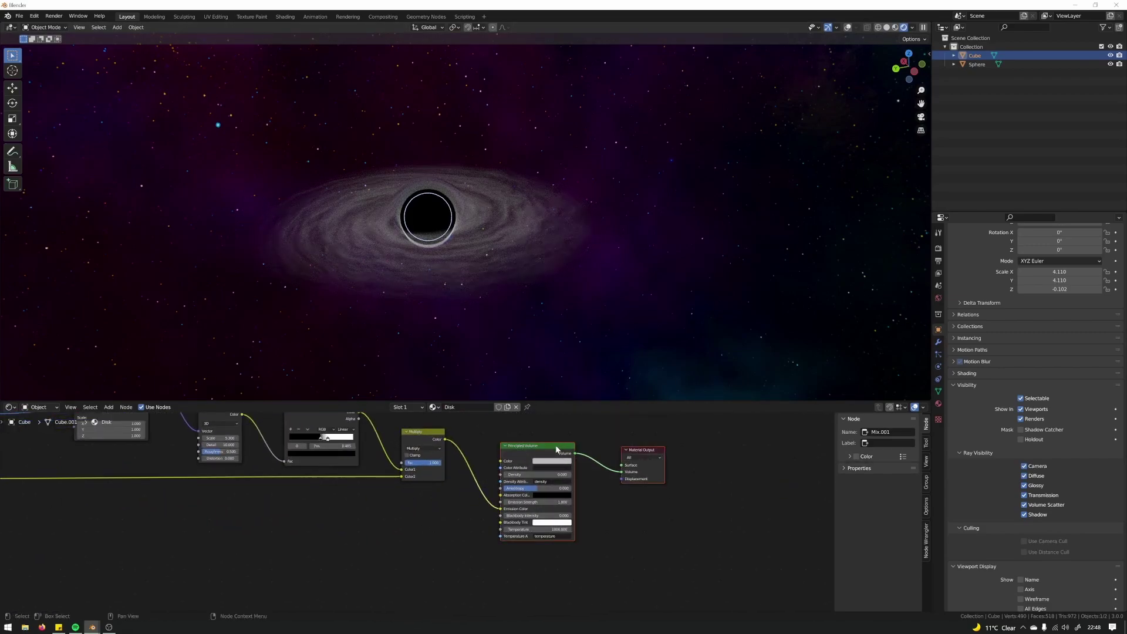
{"action": "left_click_drag", "start_coordinate": [556, 445], "coordinate": [617, 449]}
{"action": "left_click", "coordinate": [380, 523]}
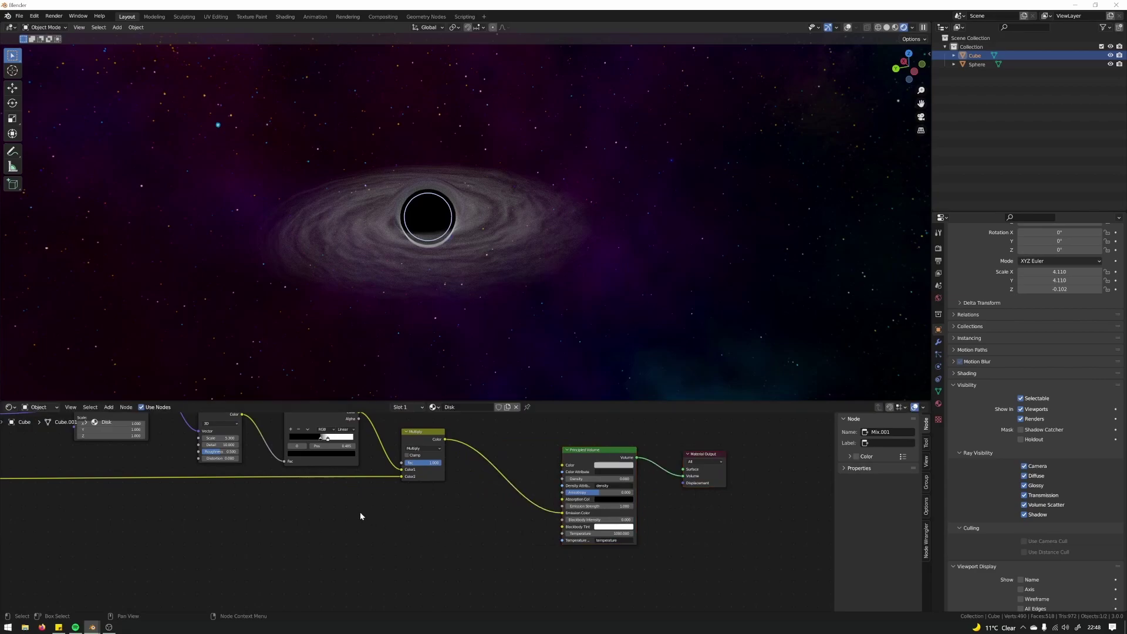
Step: Add a second ColorRamp node below the existing ColorRamp
{"action": "scroll", "coordinate": [312, 423], "scroll_direction": "up", "scroll_amount": 1, "text": "shift"}
{"action": "left_click", "coordinate": [315, 420]}
{"action": "left_click", "coordinate": [318, 563]}
{"action": "key", "text": "shift+a"}
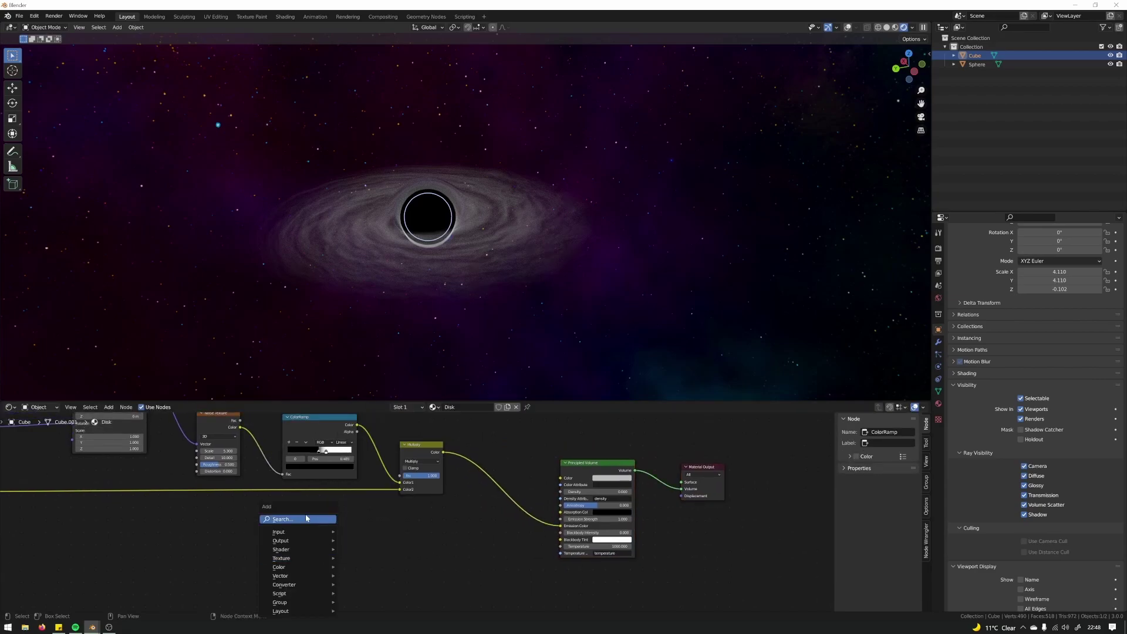
{"action": "left_click", "coordinate": [308, 519]}
{"action": "type", "text": "col"}
{"action": "key", "text": "Return"}
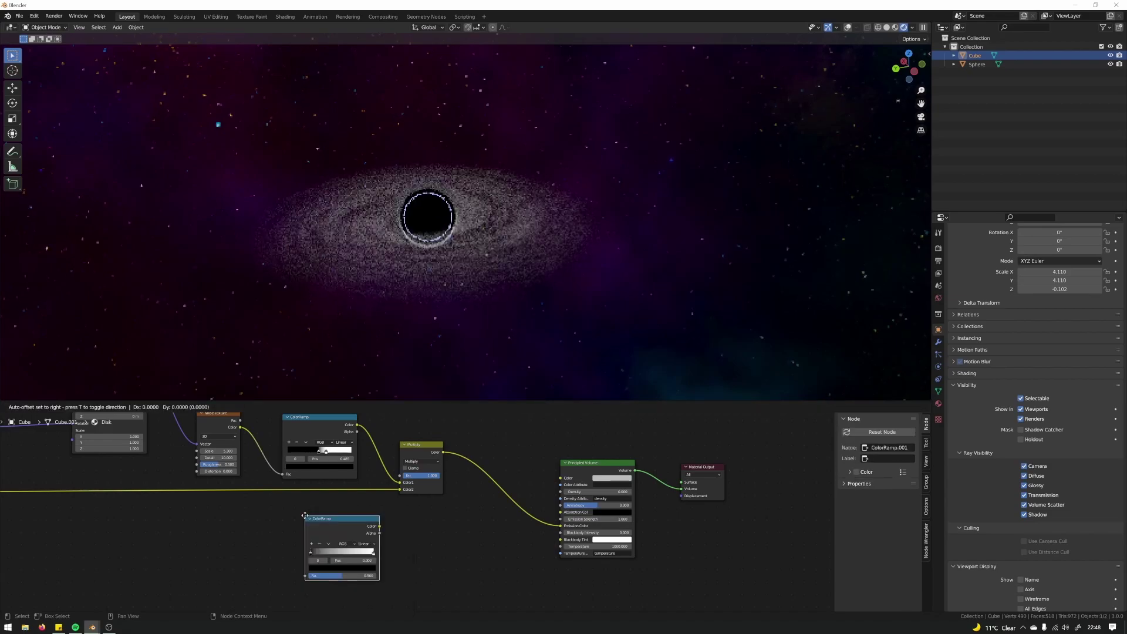
{"action": "left_click", "coordinate": [285, 522]}
{"action": "middle_click_drag", "start_coordinate": [447, 523], "coordinate": [421, 527]}
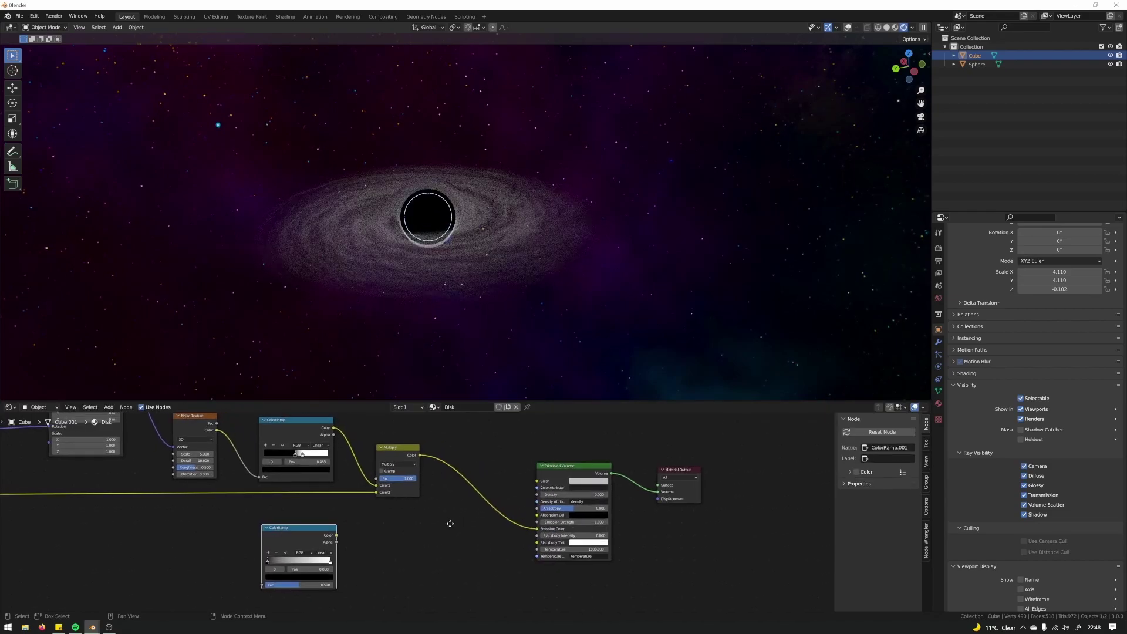
Step: Add a MixRGB node between the new ColorRamp and the Principled Volume
{"action": "middle_click_drag", "start_coordinate": [467, 457], "coordinate": [430, 459]}
{"action": "key", "text": "shift+a"}
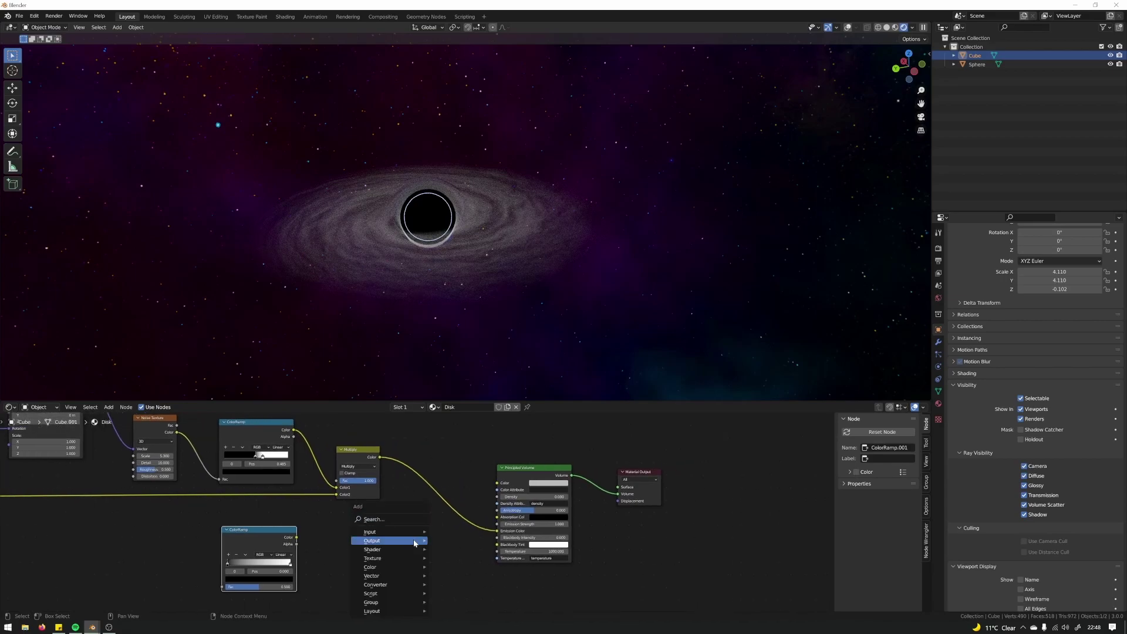
{"action": "left_click", "coordinate": [384, 520]}
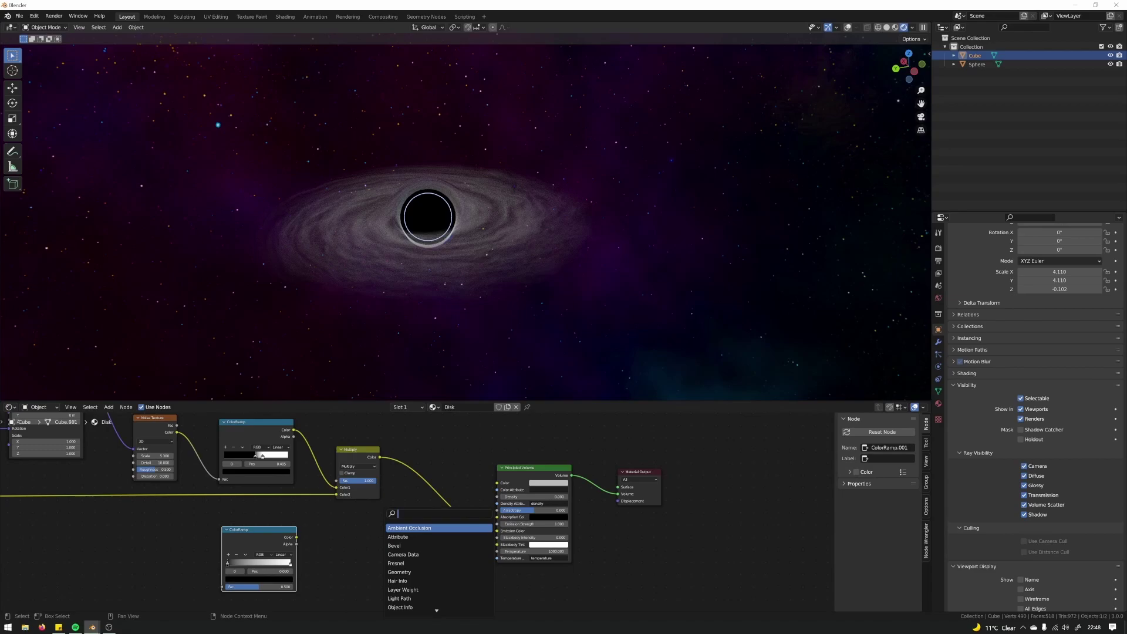
{"action": "type", "text": "mix"}
{"action": "key", "text": "Return"}
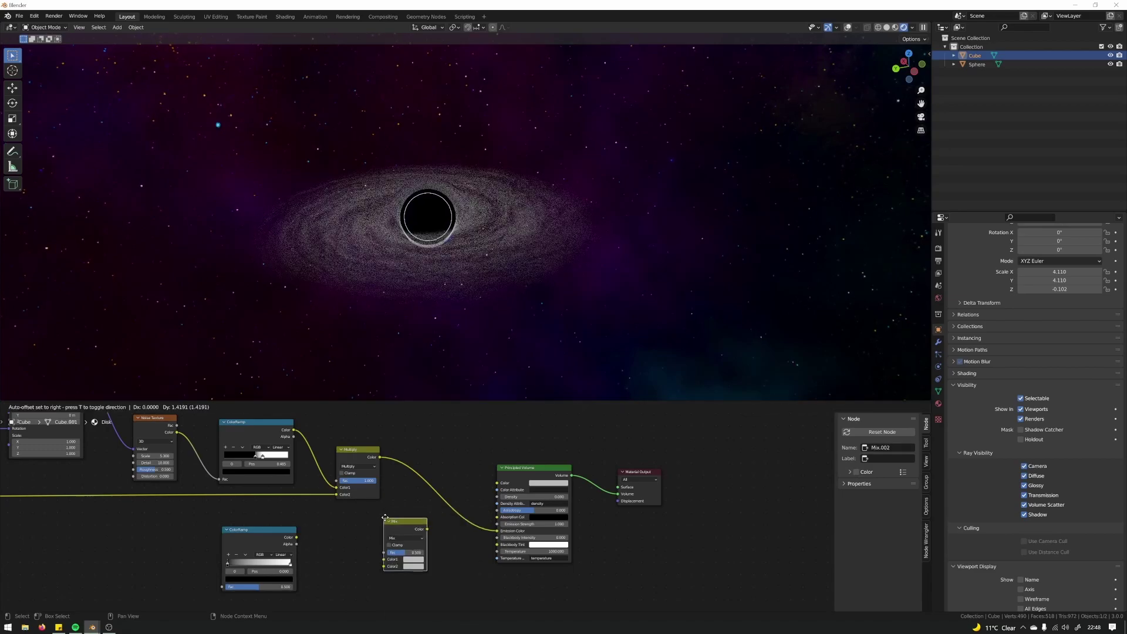
{"action": "left_click", "coordinate": [393, 515]}
Step: Connect the new ColorRamp to the new Mix node's Color2, set its blending mode to Color, and connect the colour Multiply output to Color1
{"action": "left_click_drag", "start_coordinate": [296, 537], "coordinate": [392, 563]}
{"action": "middle_click_drag", "start_coordinate": [416, 535], "coordinate": [407, 530]}
{"action": "left_click", "coordinate": [408, 529]}
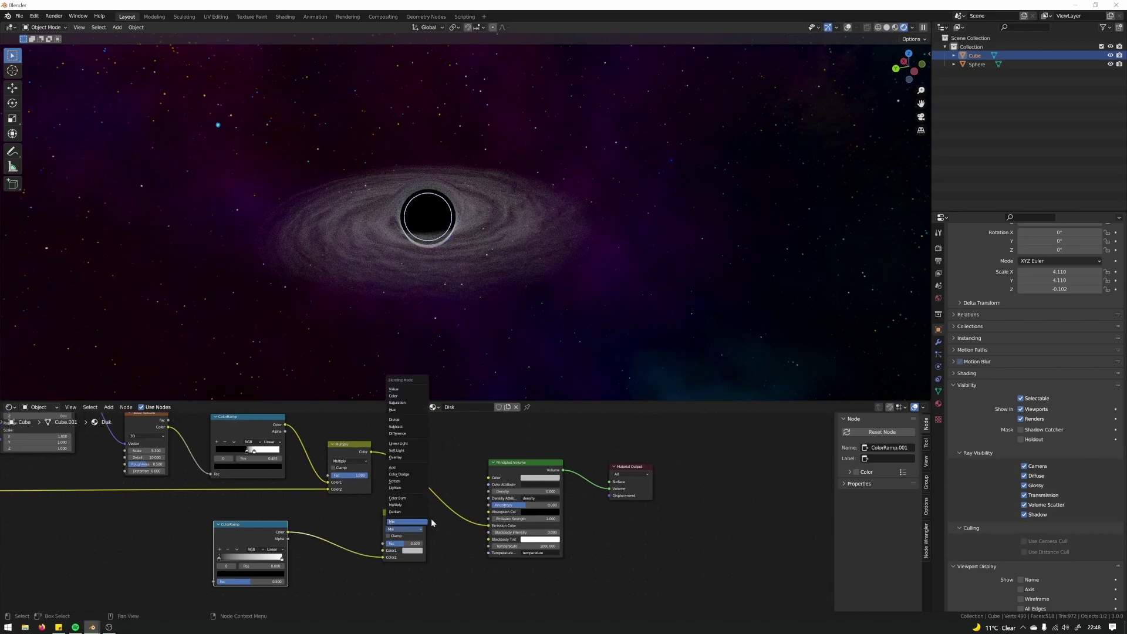
{"action": "left_click", "coordinate": [395, 396]}
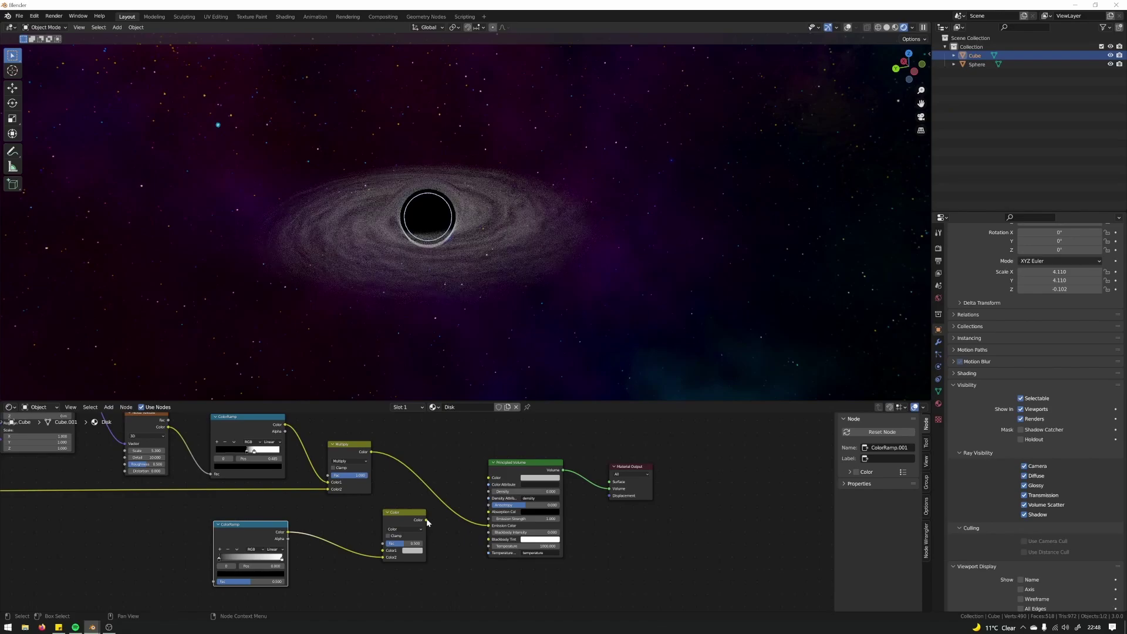
{"action": "left_click", "coordinate": [427, 521]}
{"action": "left_click_drag", "start_coordinate": [370, 455], "coordinate": [384, 551]}
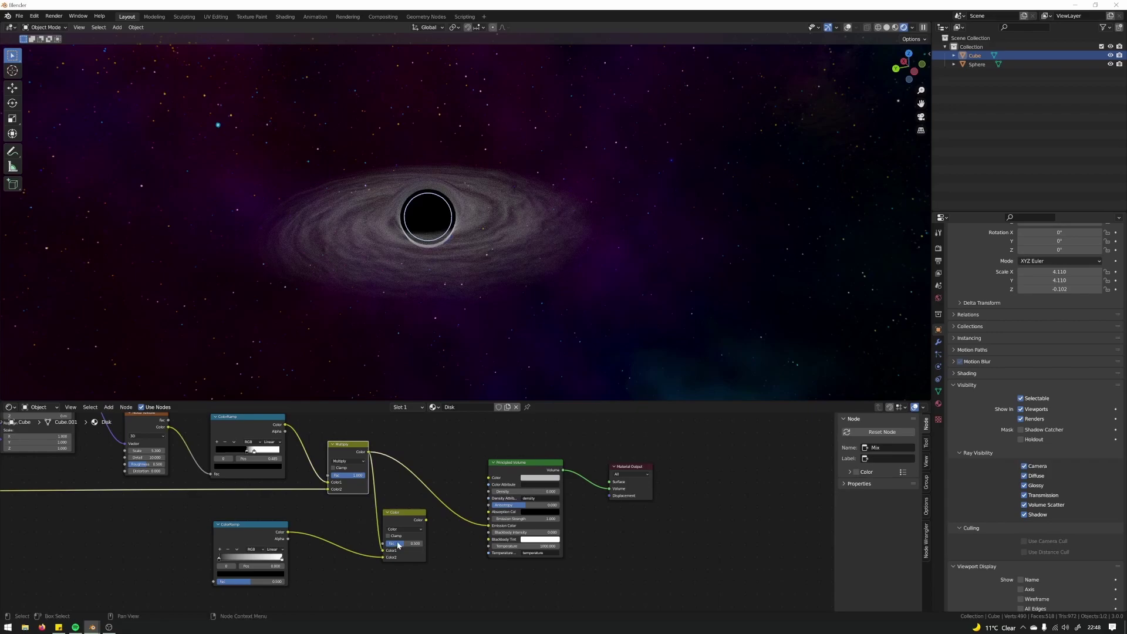
Step: Connect the Color-blend Mix node's output to the Principled Volume's Emission Color and move the Mix node closer to it
{"action": "left_click_drag", "start_coordinate": [426, 520], "coordinate": [488, 526]}
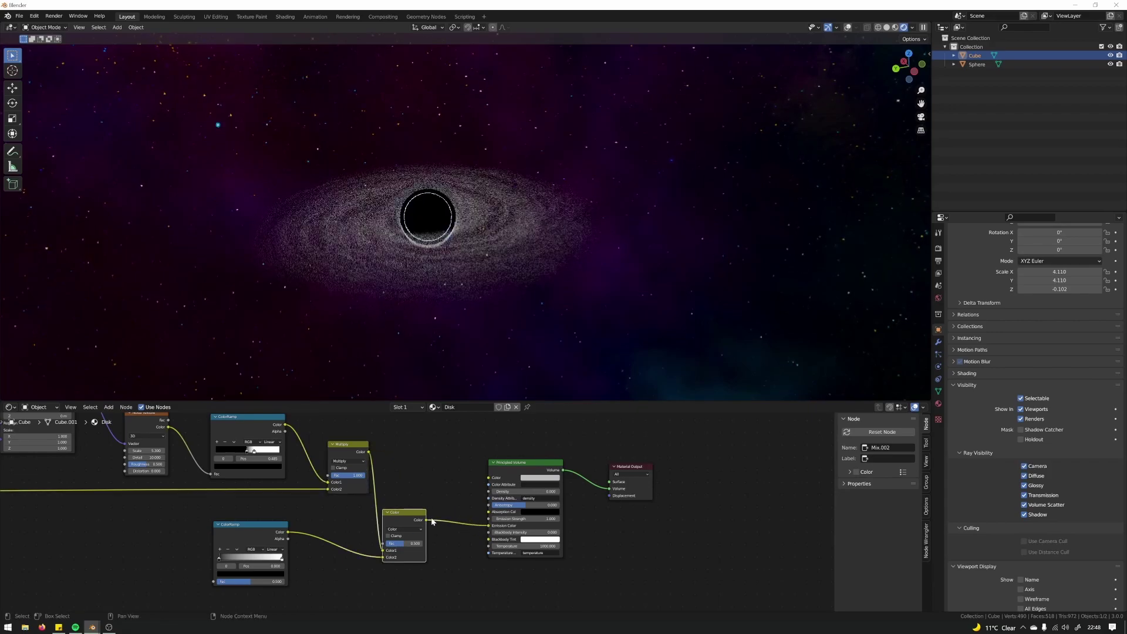
{"action": "left_click_drag", "start_coordinate": [409, 514], "coordinate": [522, 483]}
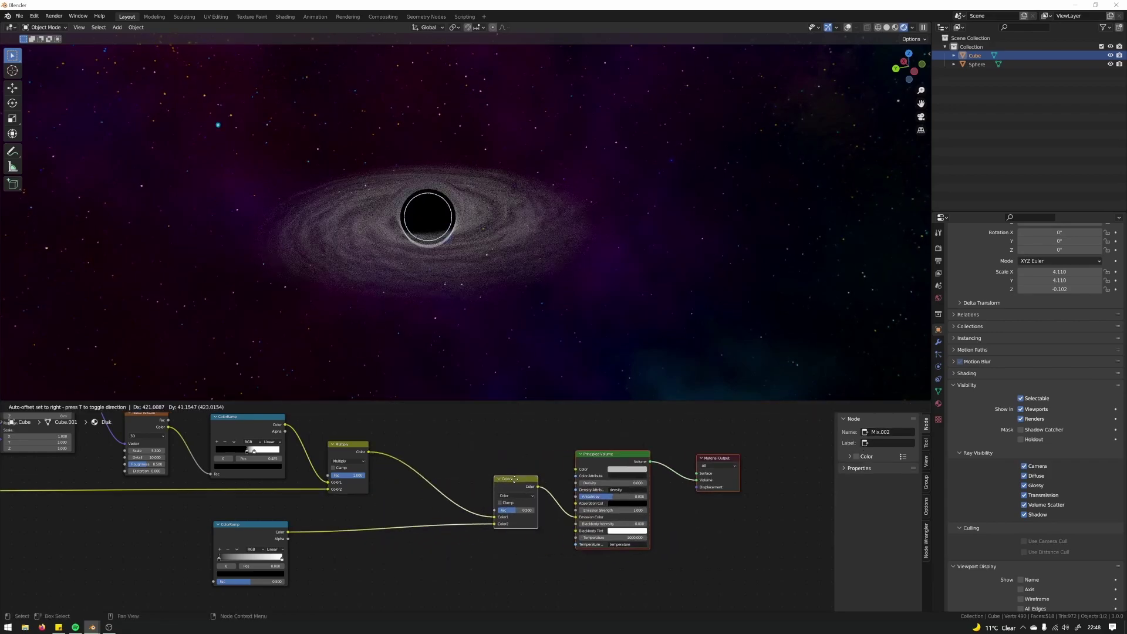
Step: Set the first stop of the lower ColorRamp to a saturated blue
{"action": "left_click", "coordinate": [219, 560]}
{"action": "left_click", "coordinate": [227, 574]}
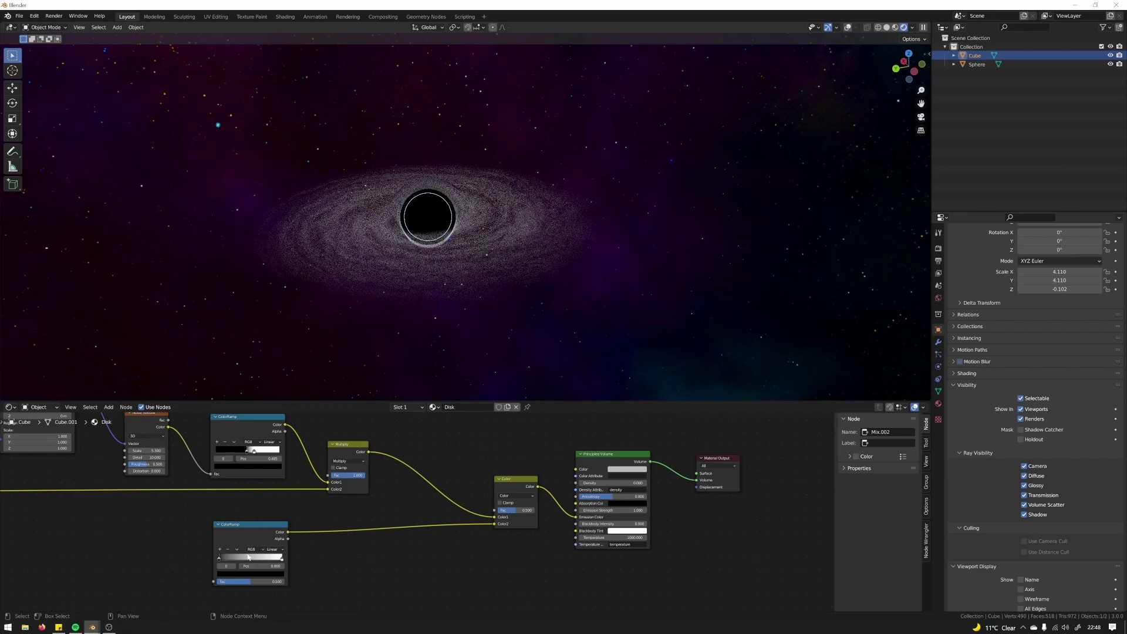
{"action": "middle_click_drag", "start_coordinate": [192, 534], "coordinate": [280, 515]}
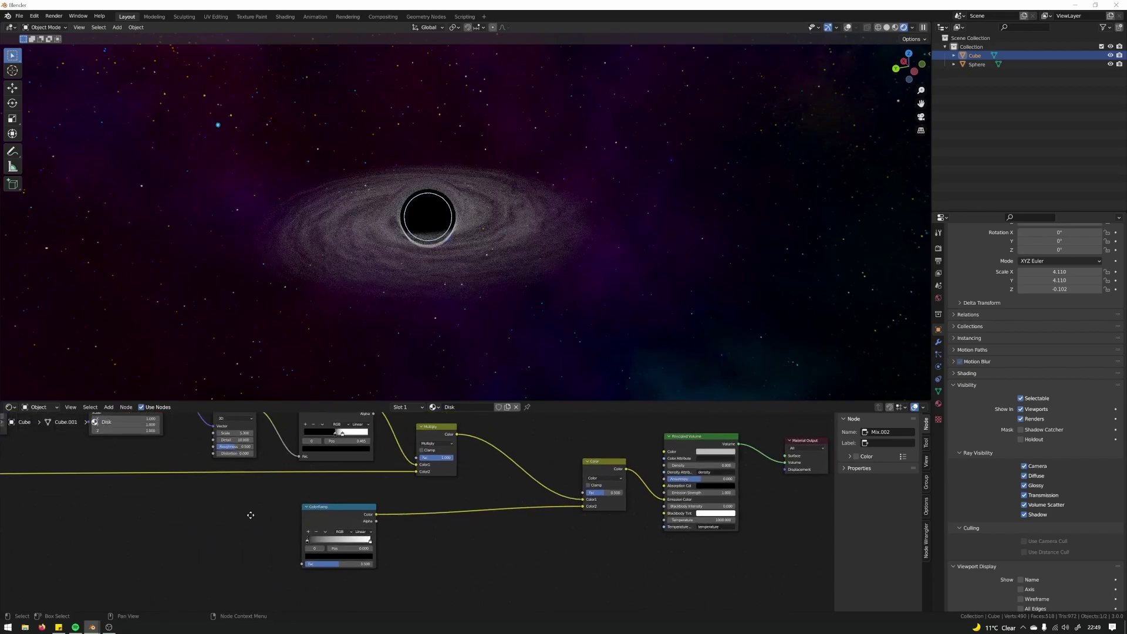
{"action": "left_click", "coordinate": [307, 542]}
{"action": "left_click", "coordinate": [316, 557]}
{"action": "left_click_drag", "start_coordinate": [358, 499], "coordinate": [357, 467]}
{"action": "left_click", "coordinate": [344, 487]}
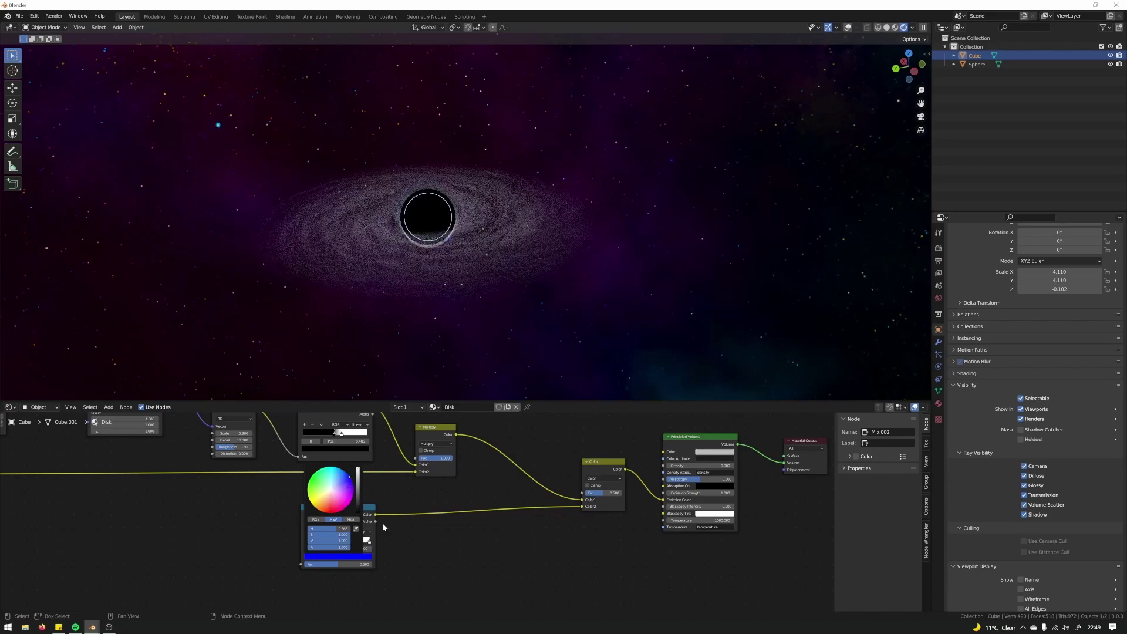
Step: Connect the Gradient Texture's Color to the lower ColorRamp's Fac and set that ramp's end stop to red
{"action": "middle_click_drag", "start_coordinate": [161, 534], "coordinate": [402, 523]}
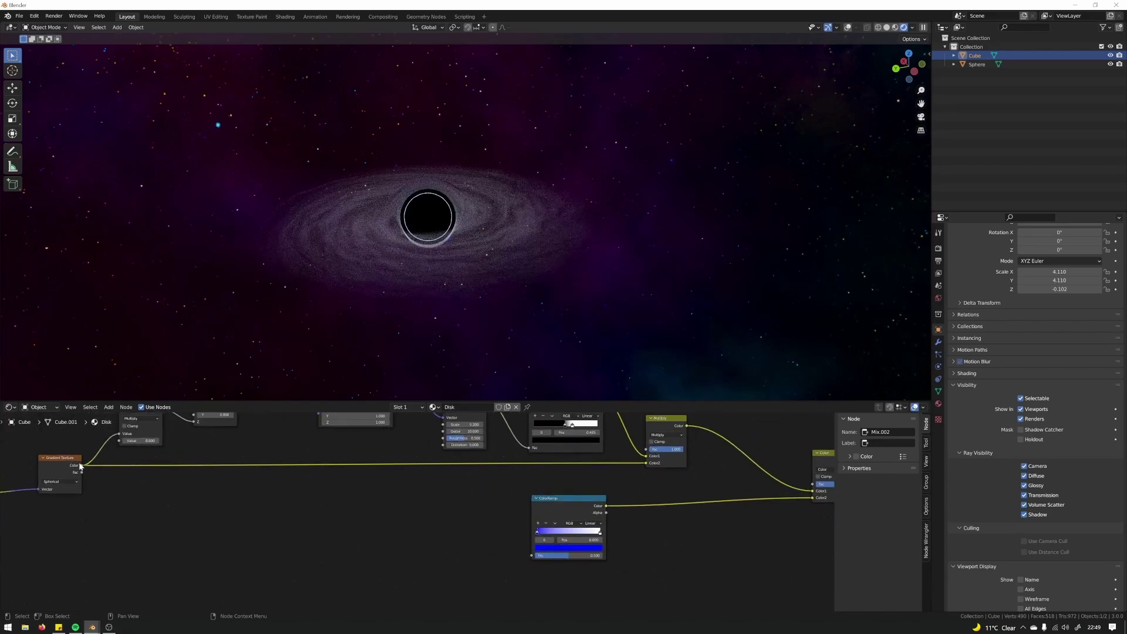
{"action": "left_click_drag", "start_coordinate": [81, 466], "coordinate": [532, 556]}
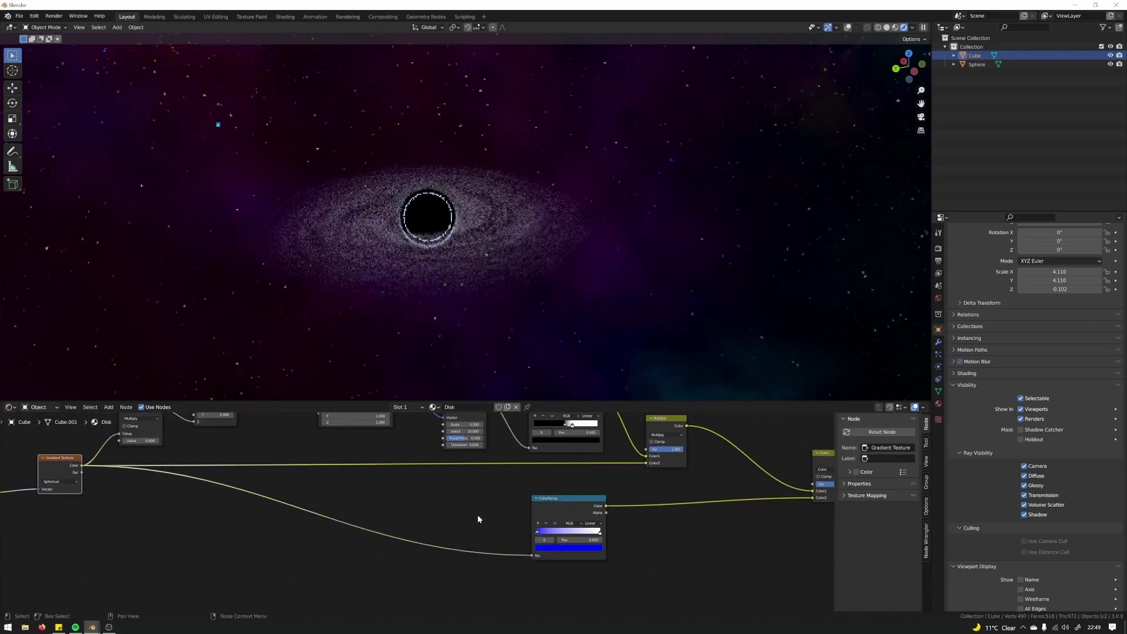
{"action": "middle_click_drag", "start_coordinate": [478, 519], "coordinate": [264, 491]}
{"action": "scroll", "coordinate": [403, 516], "scroll_direction": "up", "scroll_amount": 2}
{"action": "left_click", "coordinate": [350, 504]}
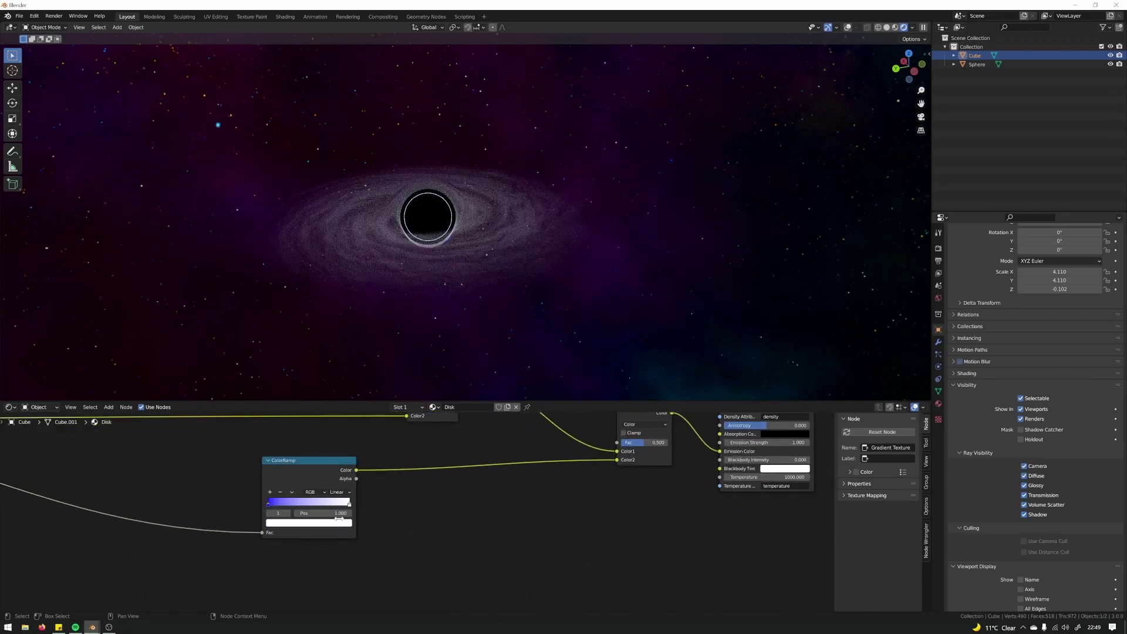
{"action": "left_click", "coordinate": [339, 523]}
{"action": "left_click_drag", "start_coordinate": [301, 456], "coordinate": [295, 471]}
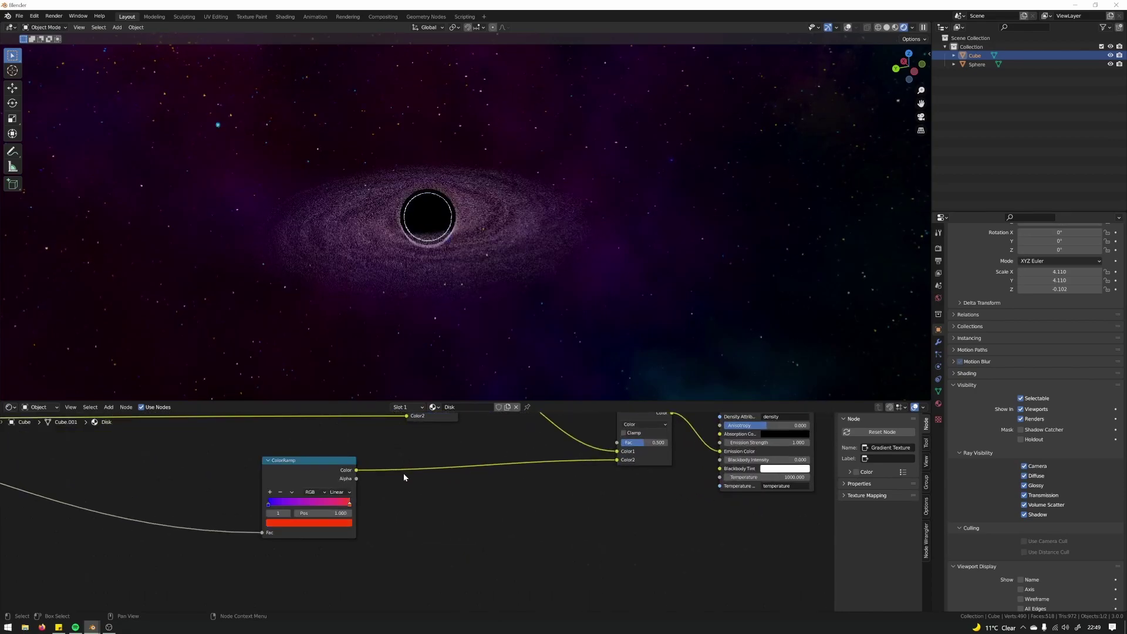
Step: Set the Fac of the Color-blend Mix node to 1.000
{"action": "middle_click_drag", "start_coordinate": [413, 513], "coordinate": [225, 552]}
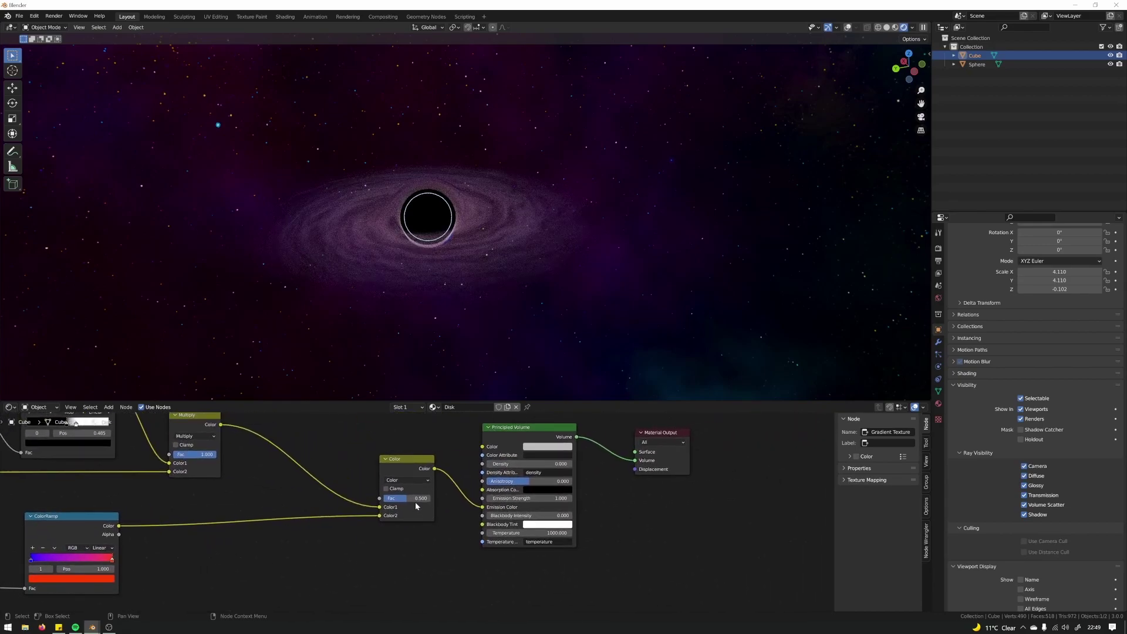
{"action": "left_click_drag", "start_coordinate": [416, 499], "coordinate": [452, 499]}
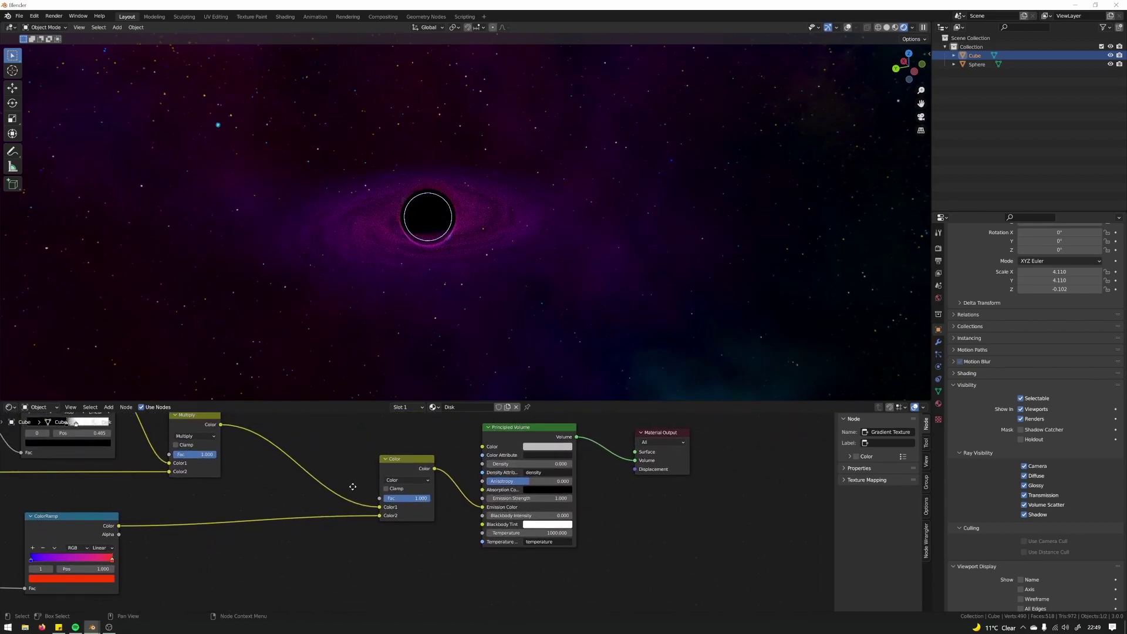
{"action": "middle_click_drag", "start_coordinate": [352, 487], "coordinate": [366, 502]}
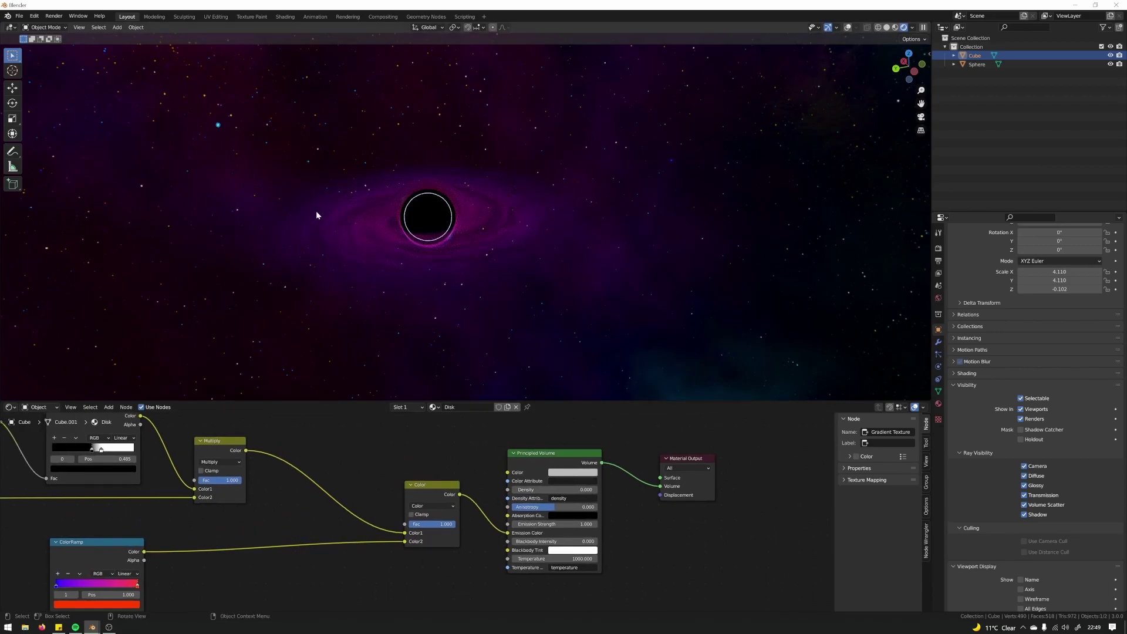
Step: Insert a ColorRamp between the Multiply node and the Color-blend Mix node, and move its white stop to about 0.355
{"action": "middle_click_drag", "start_coordinate": [366, 502], "coordinate": [376, 482]}
{"action": "key", "text": "shift+a"}
{"action": "left_click", "coordinate": [380, 464]}
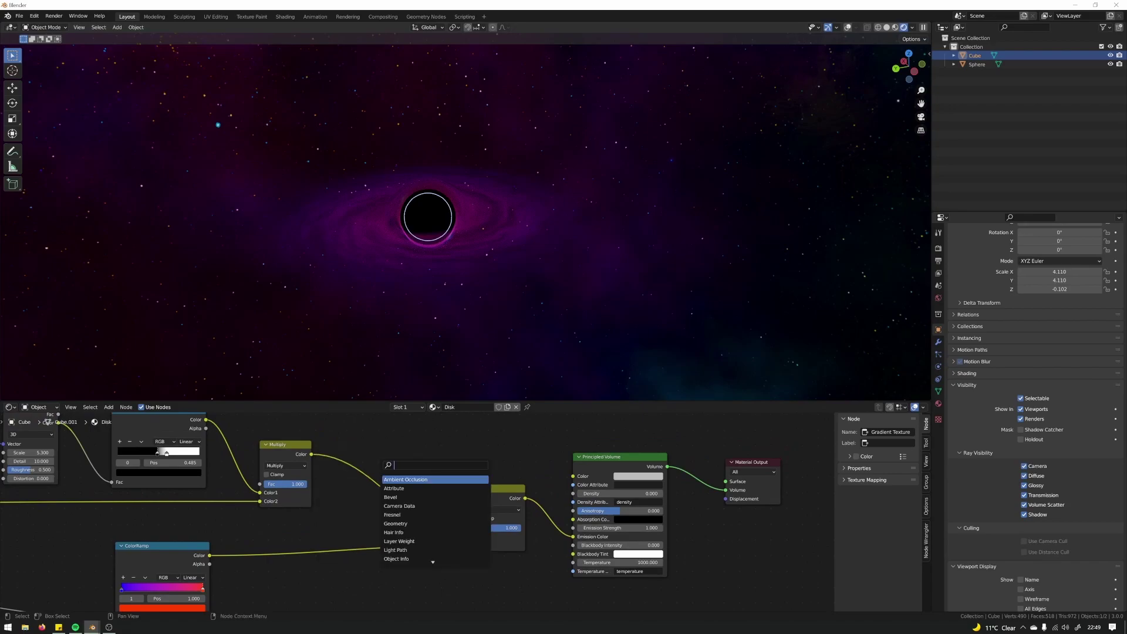
{"action": "type", "text": "col"}
{"action": "key", "text": "Return"}
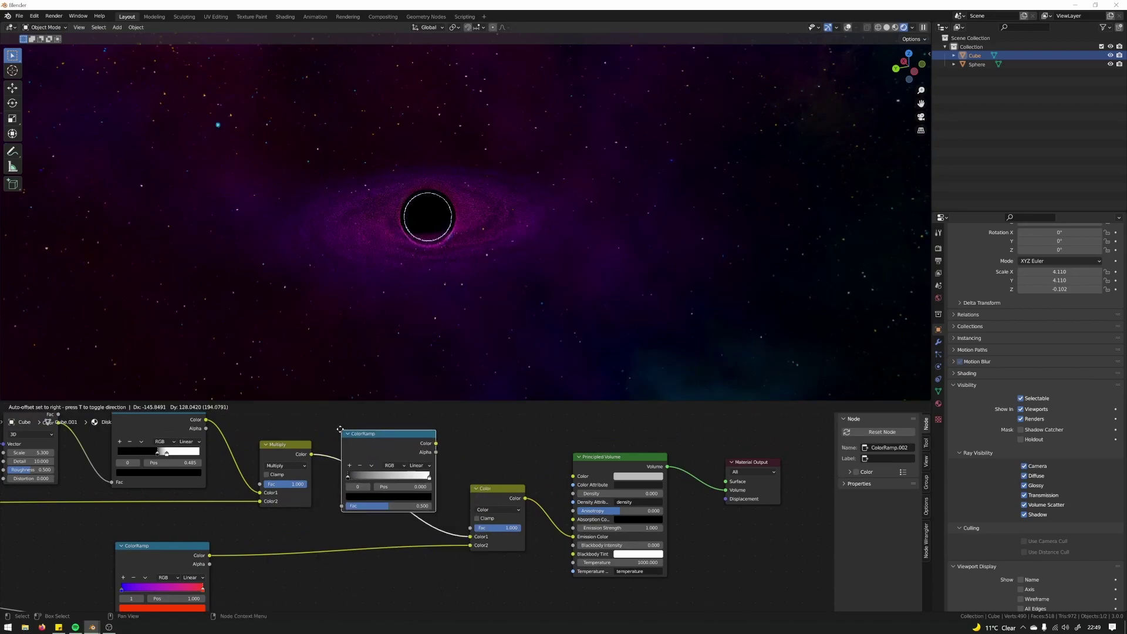
{"action": "left_click", "coordinate": [423, 480]}
{"action": "left_click_drag", "start_coordinate": [423, 480], "coordinate": [376, 478]}
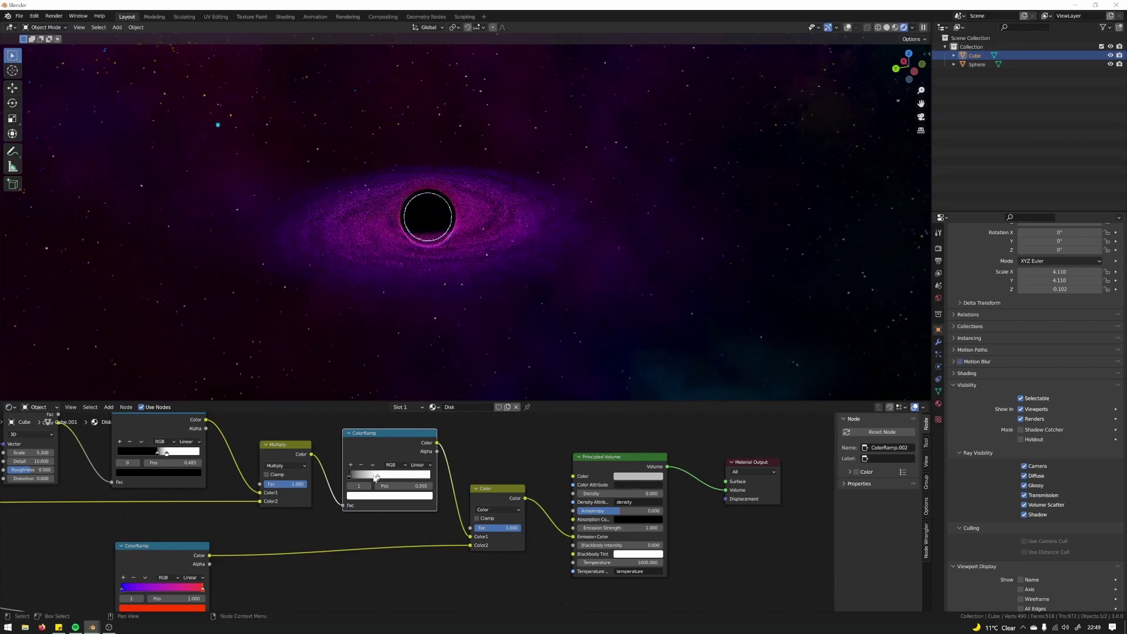
Step: Add a middle stop at position 0.500 to the blue-to-red ColorRamp
{"action": "middle_click_drag", "start_coordinate": [200, 557], "coordinate": [420, 477]}
{"action": "scroll", "coordinate": [274, 510], "scroll_direction": "up", "scroll_amount": 5}
{"action": "left_click", "coordinate": [339, 529]}
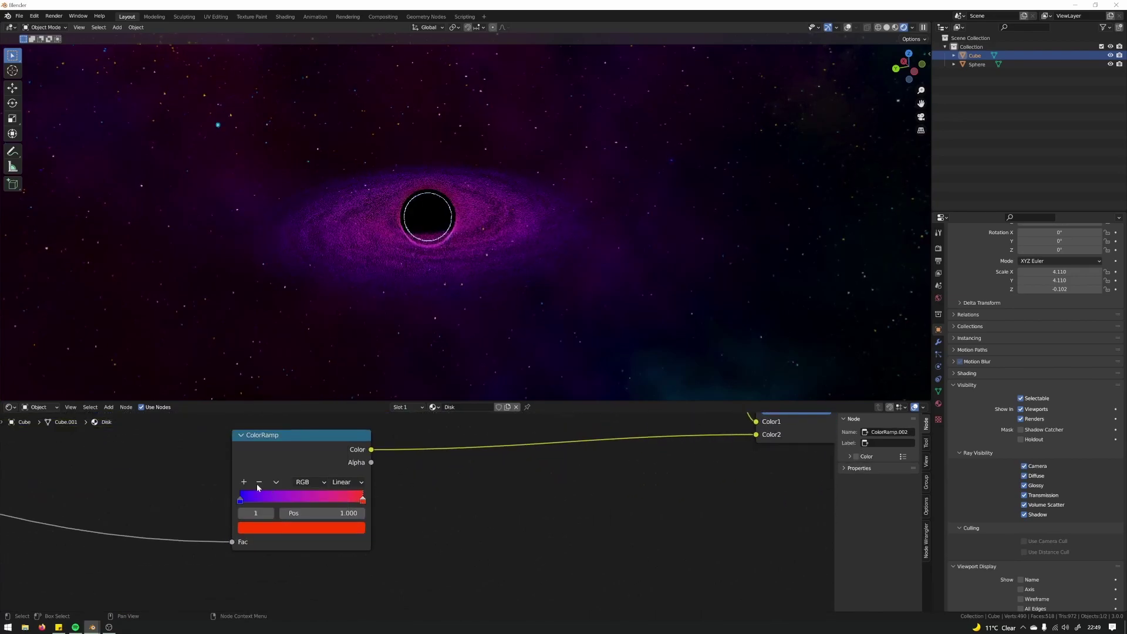
{"action": "left_click", "coordinate": [244, 482]}
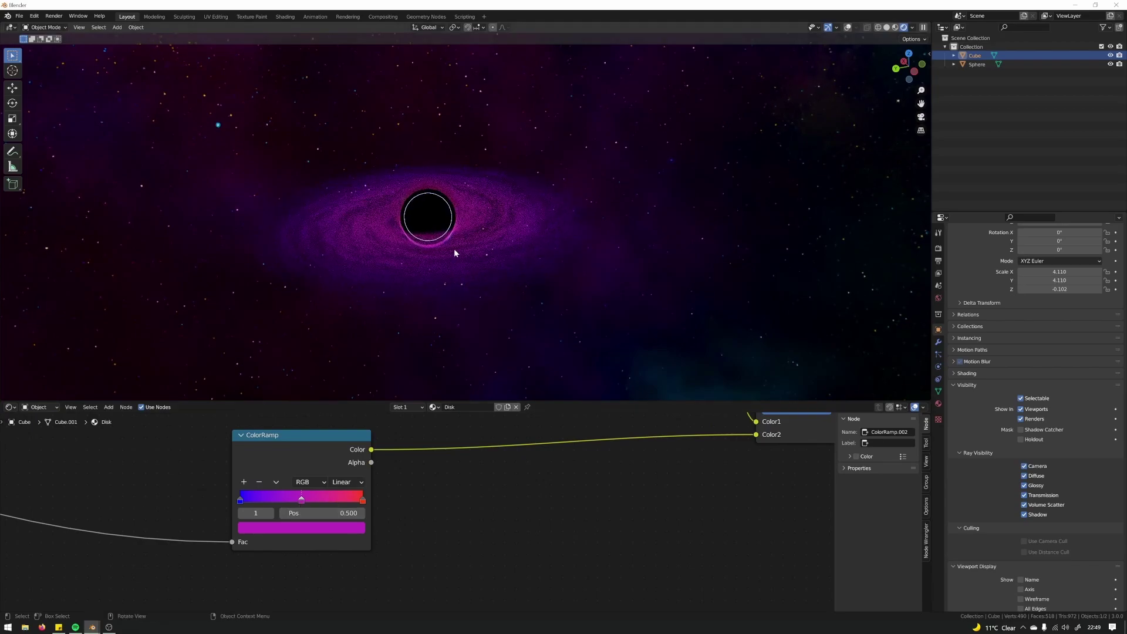
Step: Examine the coloured accretion disk from a lower angle and review the Disk material's node chain
{"action": "middle_click_drag", "start_coordinate": [517, 279], "coordinate": [520, 302]}
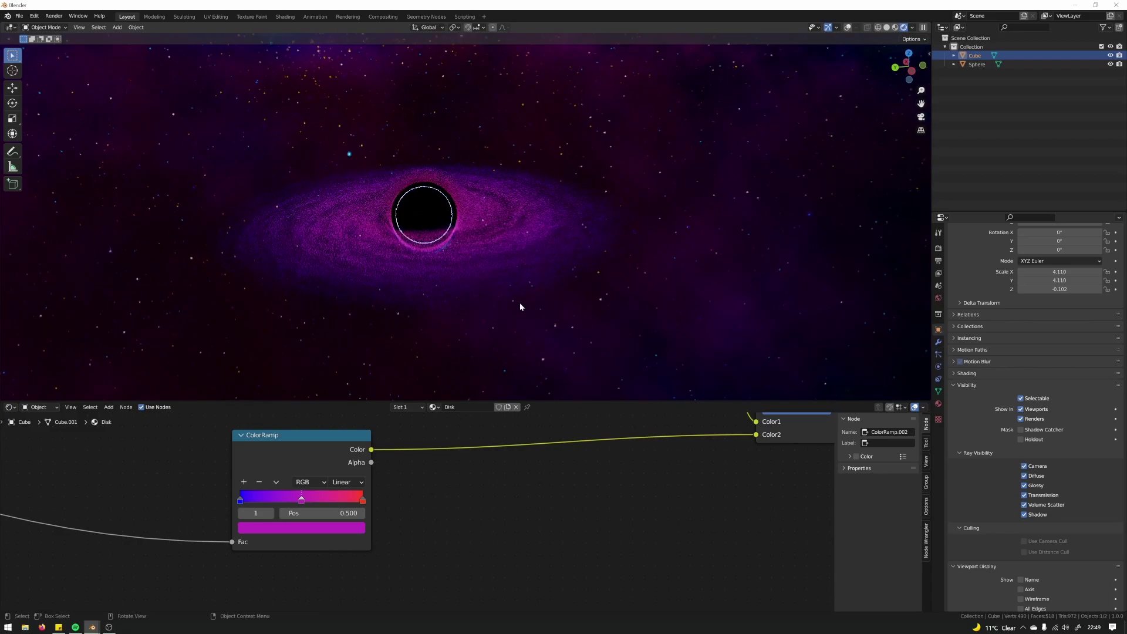
{"action": "scroll", "coordinate": [550, 513], "scroll_direction": "down", "scroll_amount": 1}
{"action": "scroll", "coordinate": [550, 513], "scroll_direction": "down", "scroll_amount": 1}
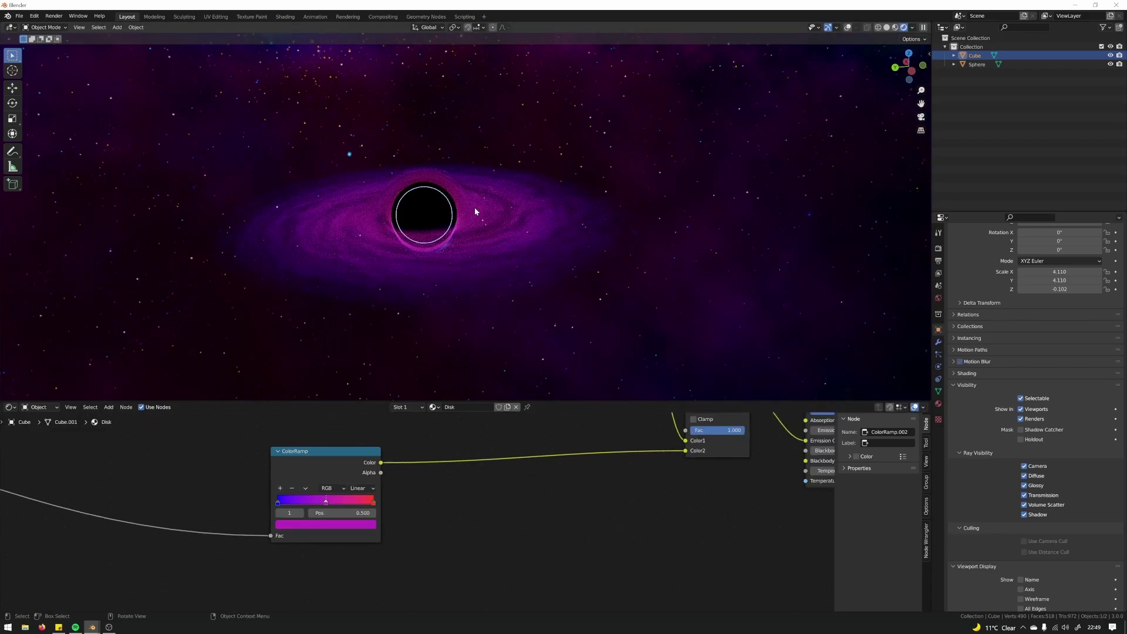
{"action": "middle_click_drag", "start_coordinate": [474, 206], "coordinate": [463, 210]}
{"action": "scroll", "coordinate": [593, 440], "scroll_direction": "down", "scroll_amount": 4}
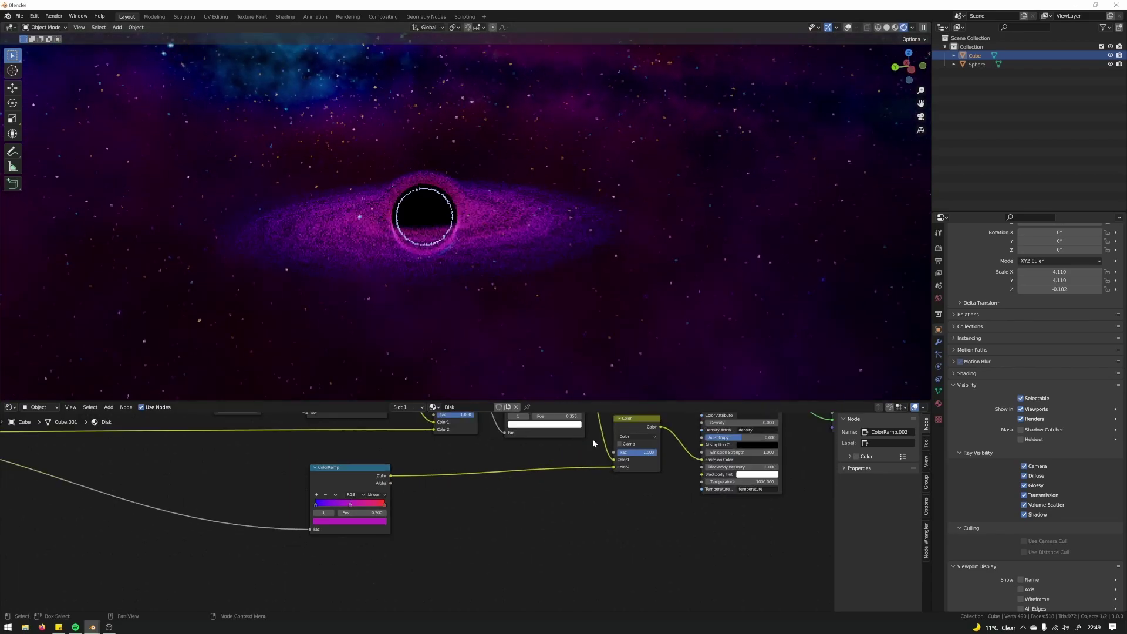
{"action": "middle_click_drag", "start_coordinate": [652, 463], "coordinate": [423, 507]}
{"action": "scroll", "coordinate": [425, 510], "scroll_direction": "up", "scroll_amount": 3}
{"action": "scroll", "coordinate": [405, 510], "scroll_direction": "down", "scroll_amount": 2}
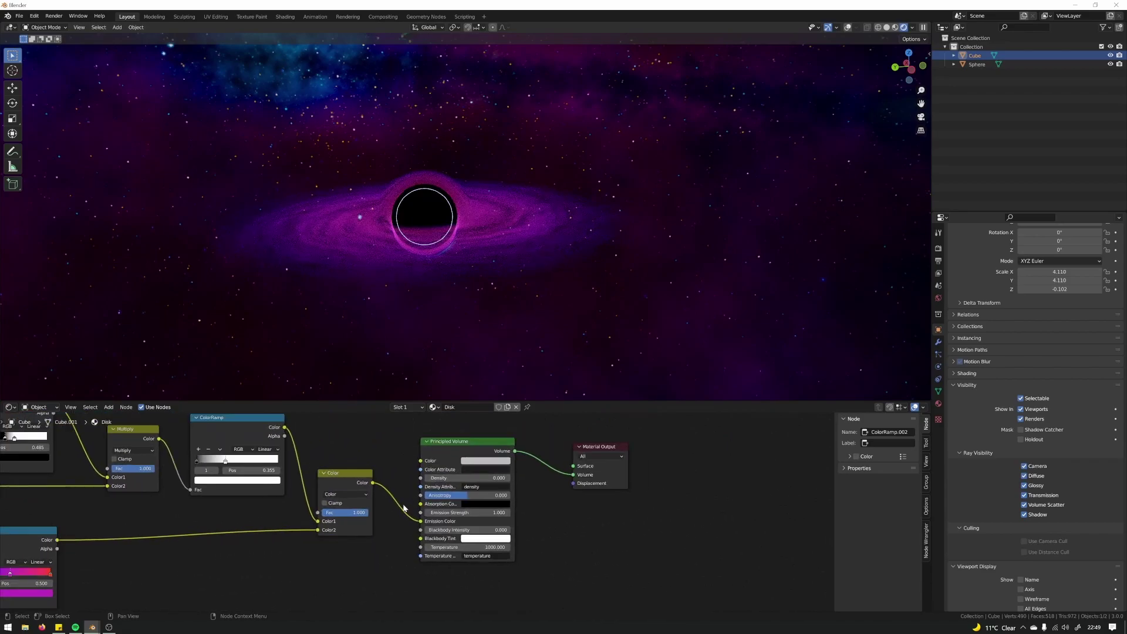
{"action": "middle_click_drag", "start_coordinate": [312, 520], "coordinate": [732, 556]}
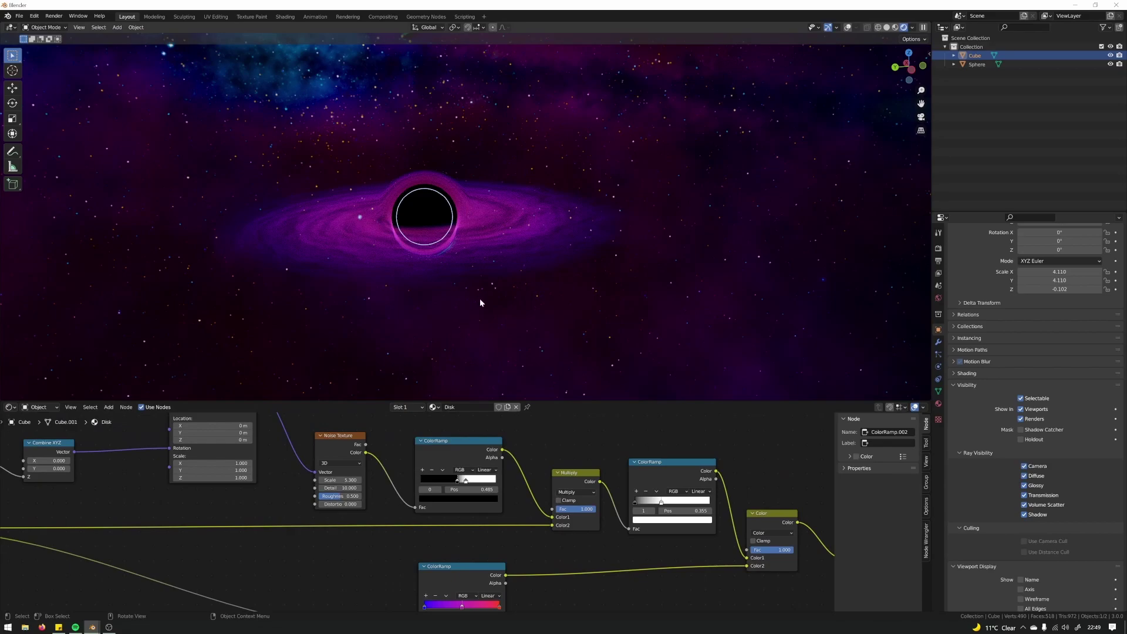
Step: Scale the black hole sphere up uniformly to about 1.408
{"action": "scroll", "coordinate": [450, 256], "scroll_direction": "up", "scroll_amount": 4}
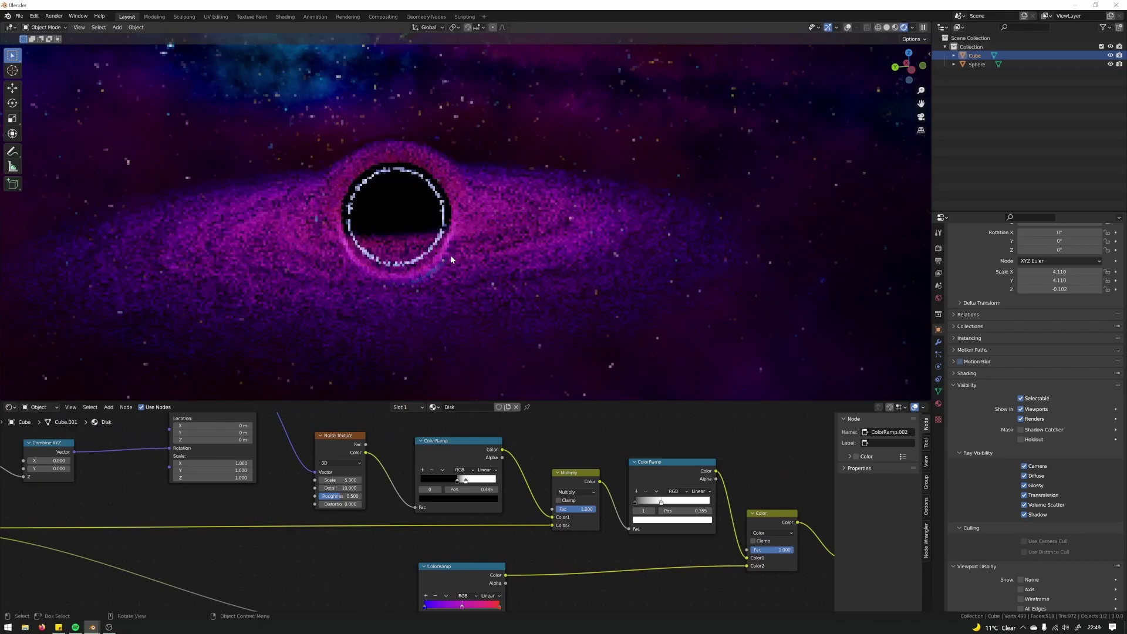
{"action": "left_click", "coordinate": [414, 156]}
{"action": "scroll", "coordinate": [445, 229], "scroll_direction": "down", "scroll_amount": 2}
{"action": "key", "text": "s"}
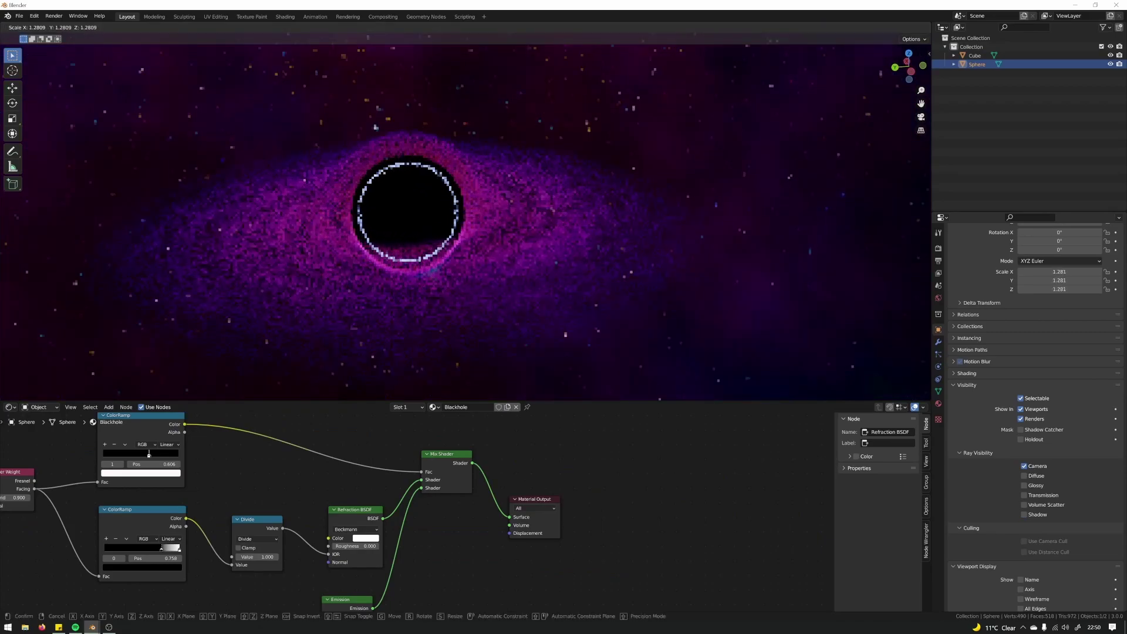
{"action": "left_click", "coordinate": [584, 224]}
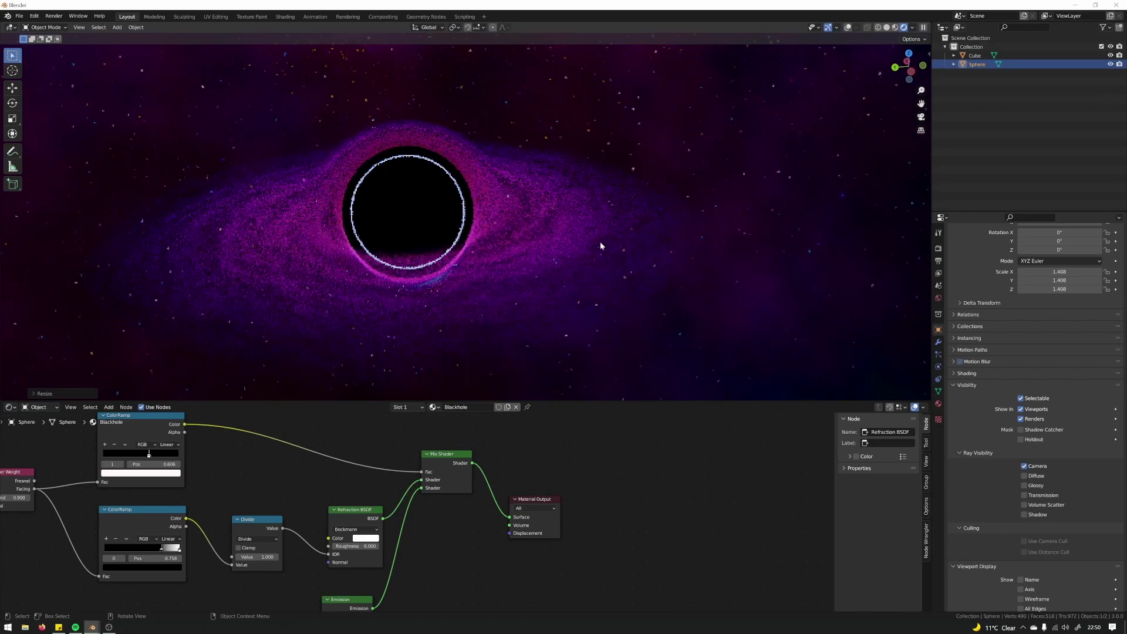
Step: Set the Emission colour in the sphere's Blackhole material to a purple sampled from the glowing disk in the viewport
{"action": "left_click", "coordinate": [594, 228]}
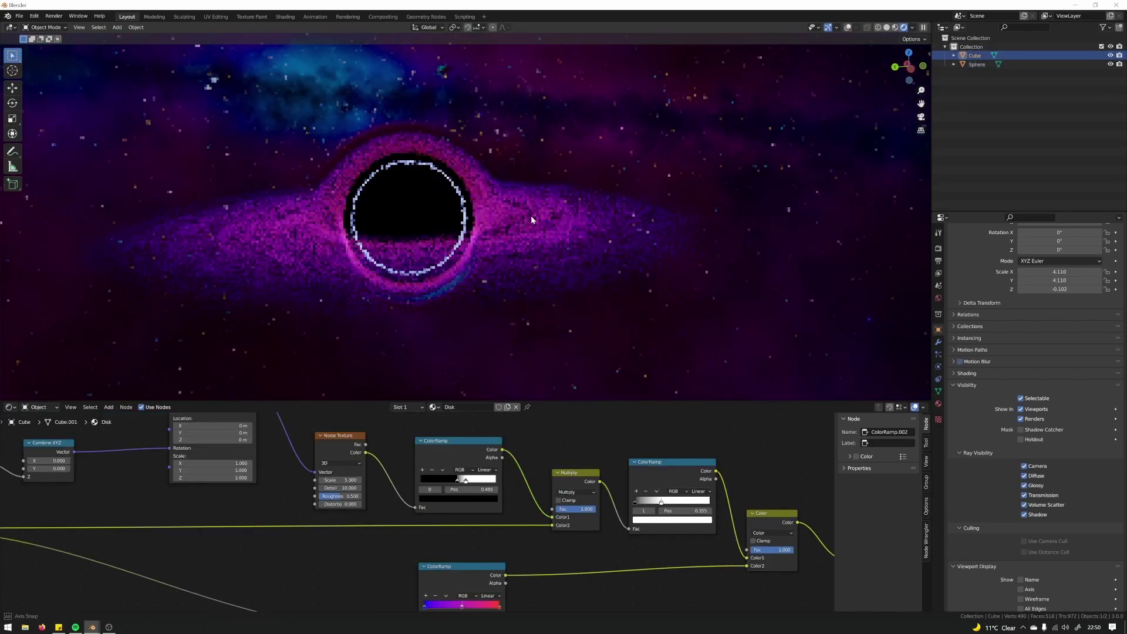
{"action": "left_click", "coordinate": [501, 224]}
{"action": "middle_click_drag", "start_coordinate": [236, 506], "coordinate": [290, 432]}
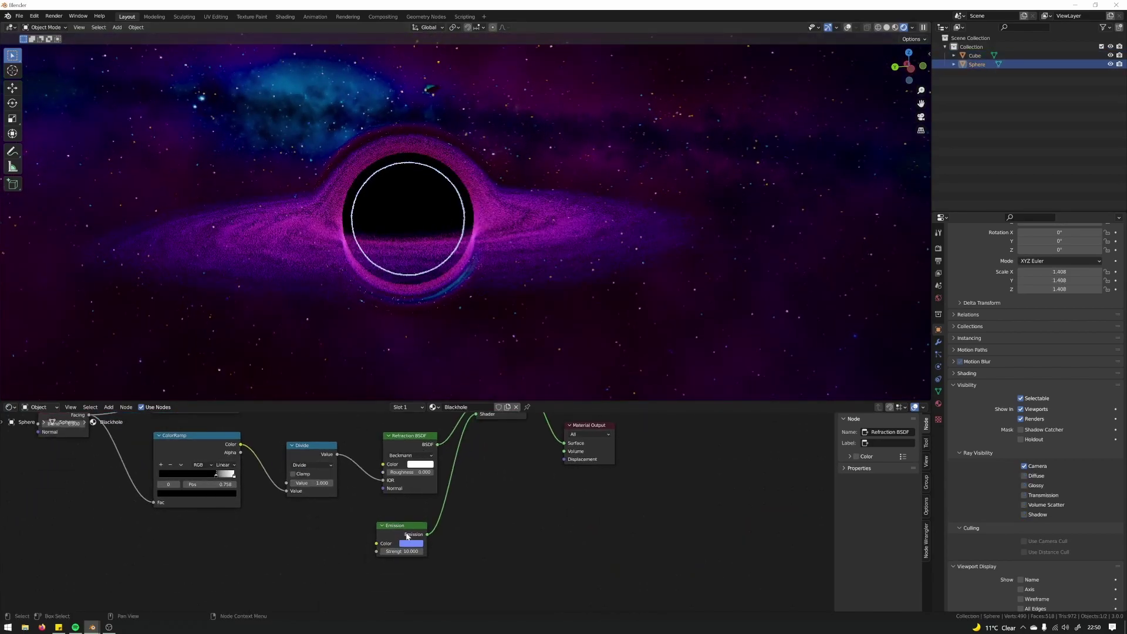
{"action": "left_click", "coordinate": [411, 543]}
{"action": "left_click", "coordinate": [461, 514]}
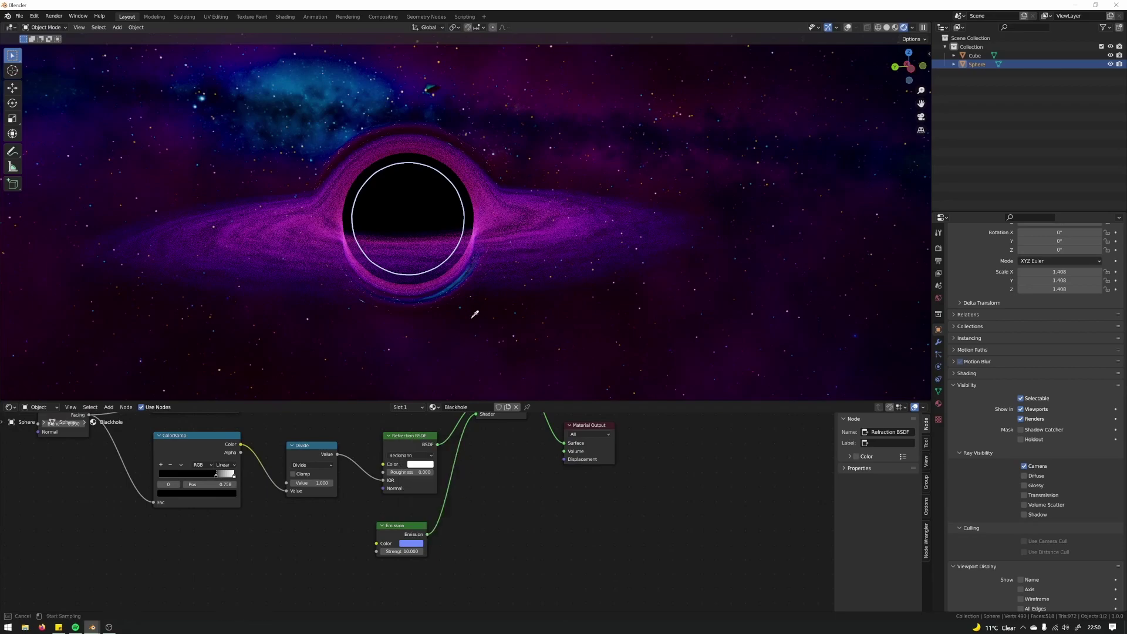
{"action": "left_click", "coordinate": [460, 170]}
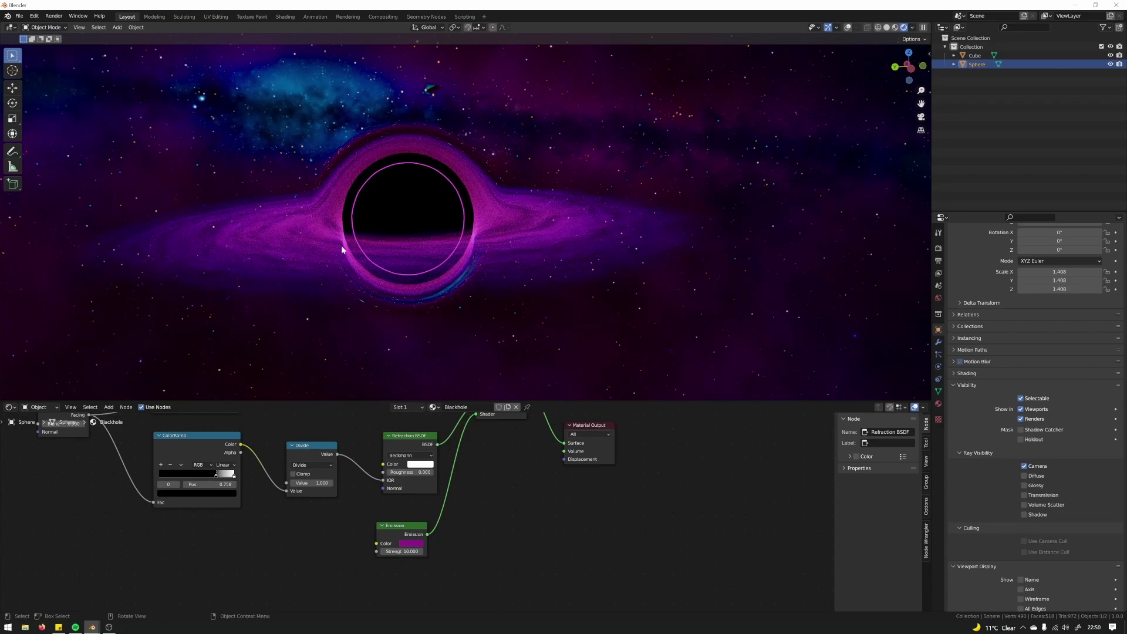
Step: Add a cylinder mesh at the black hole's centre and scale it up uniformly to about 2.087
{"action": "left_click", "coordinate": [391, 258]}
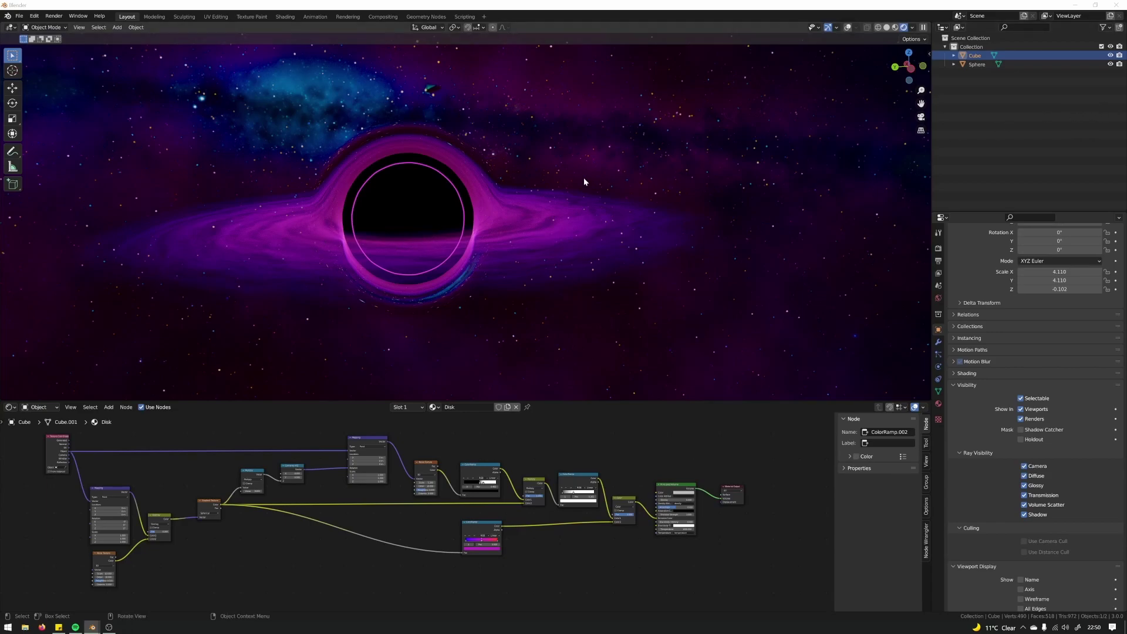
{"action": "key", "text": "shift+a"}
{"action": "mouse_move", "coordinate": [582, 177]}
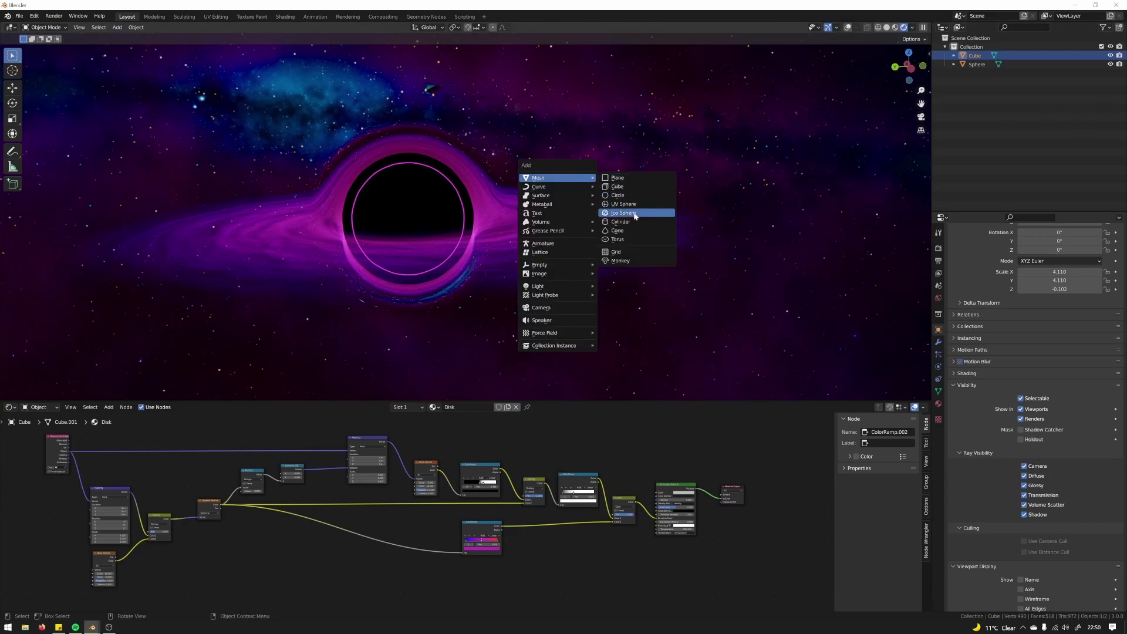
{"action": "key", "text": "Return"}
{"action": "key", "text": "s"}
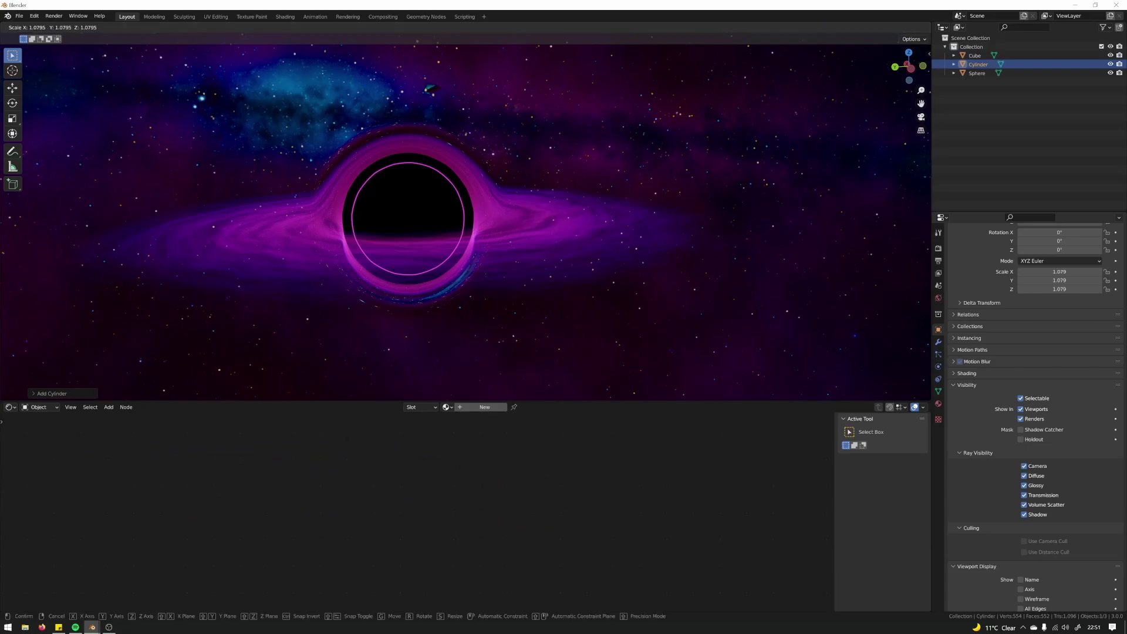
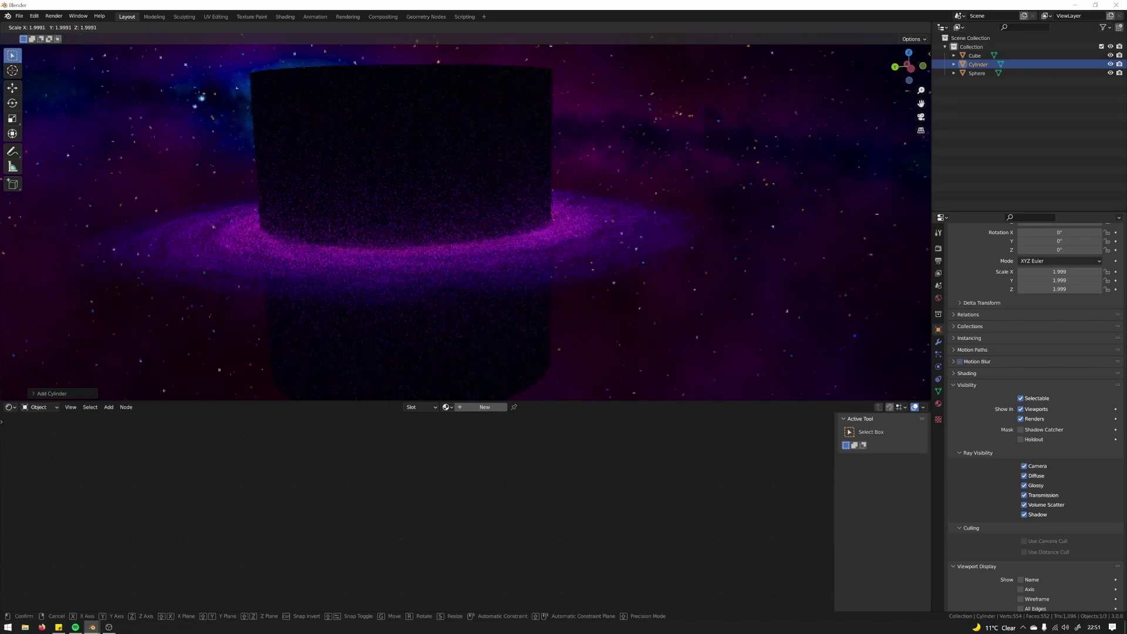
{"action": "left_click", "coordinate": [421, 244]}
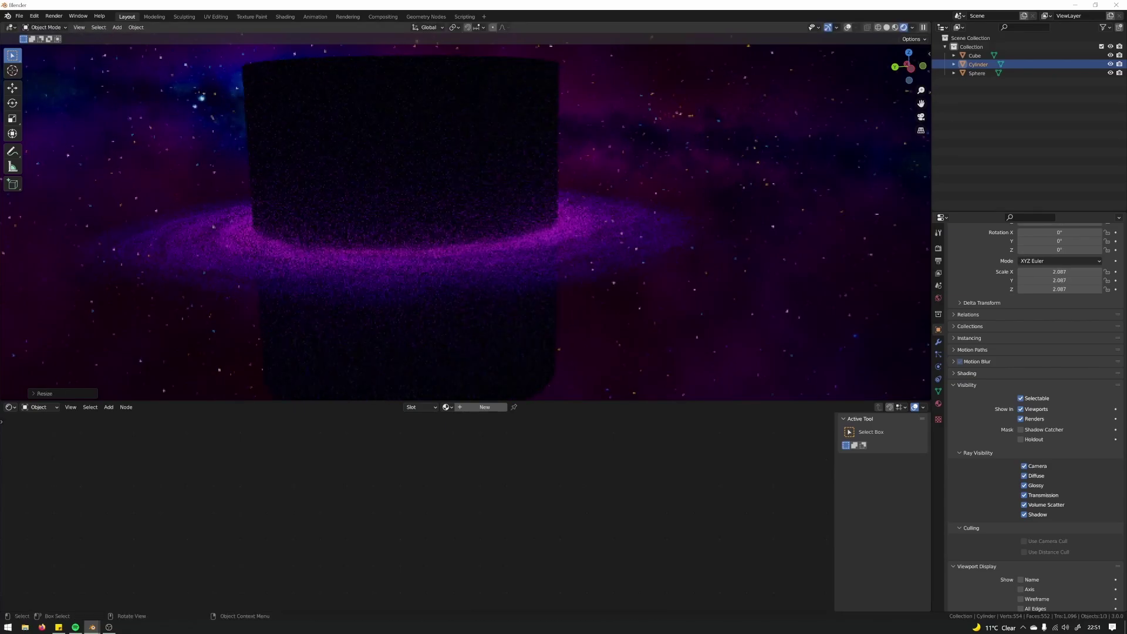
Step: Scale the cylinder along Z to about 1.602 and show its transform properties in the viewport
{"action": "key", "text": "s"}
{"action": "key", "text": "z"}
{"action": "left_click", "coordinate": [702, 272]}
{"action": "key", "text": "n"}
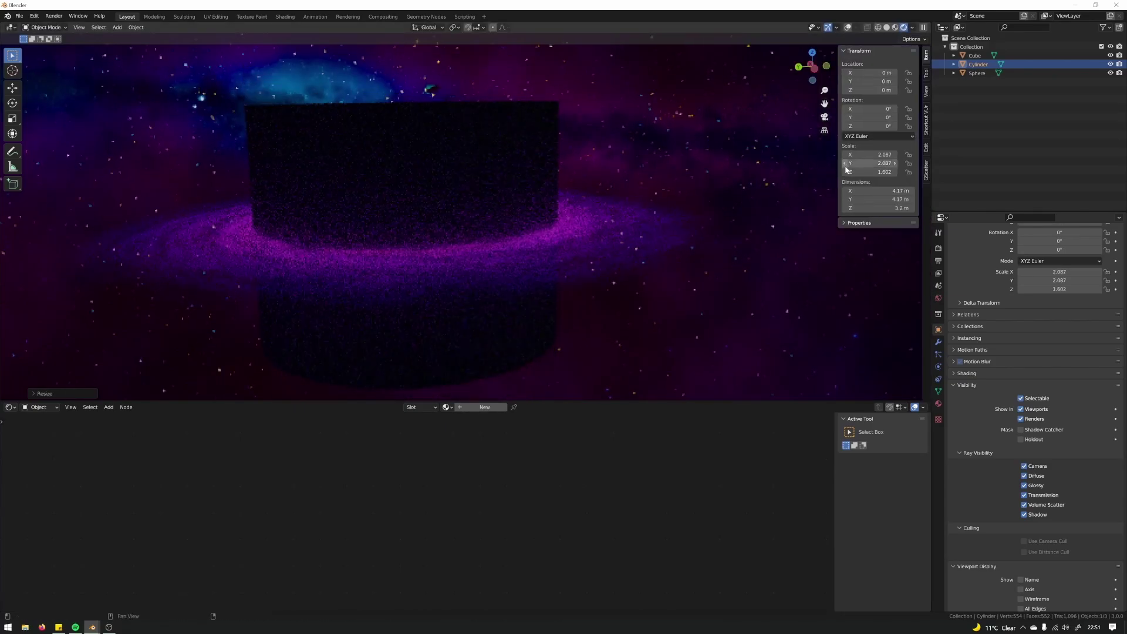
Step: Flatten the cylinder to a Z scale of 0.01 and scale it up uniformly by about 1.11
{"action": "left_click", "coordinate": [881, 172]}
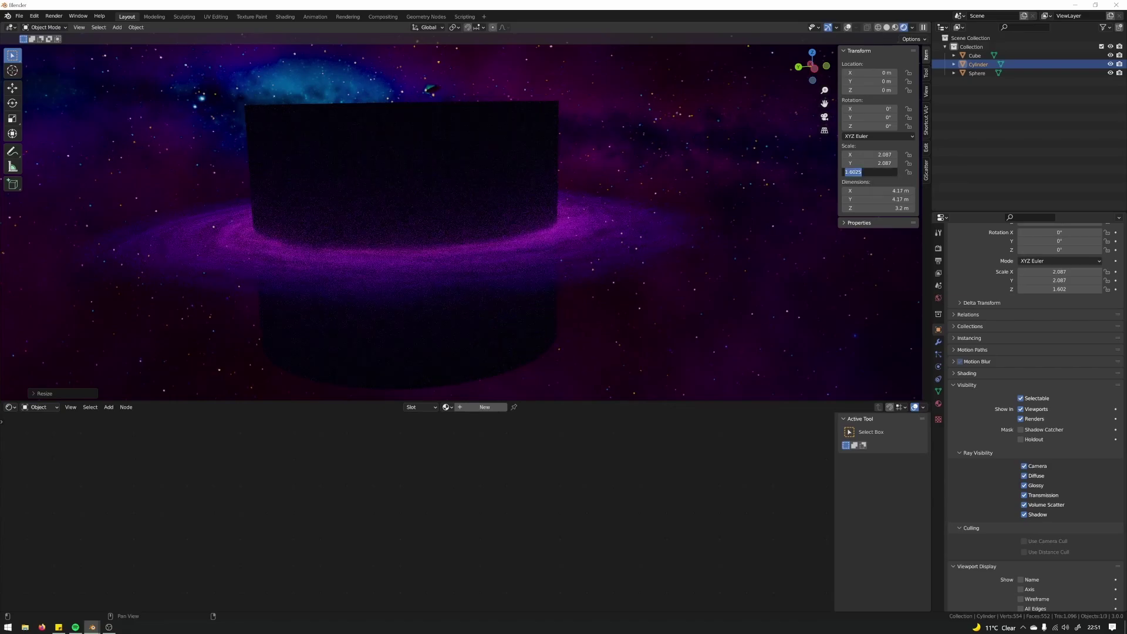
{"action": "type", "text": ".1"}
{"action": "key", "text": "Return"}
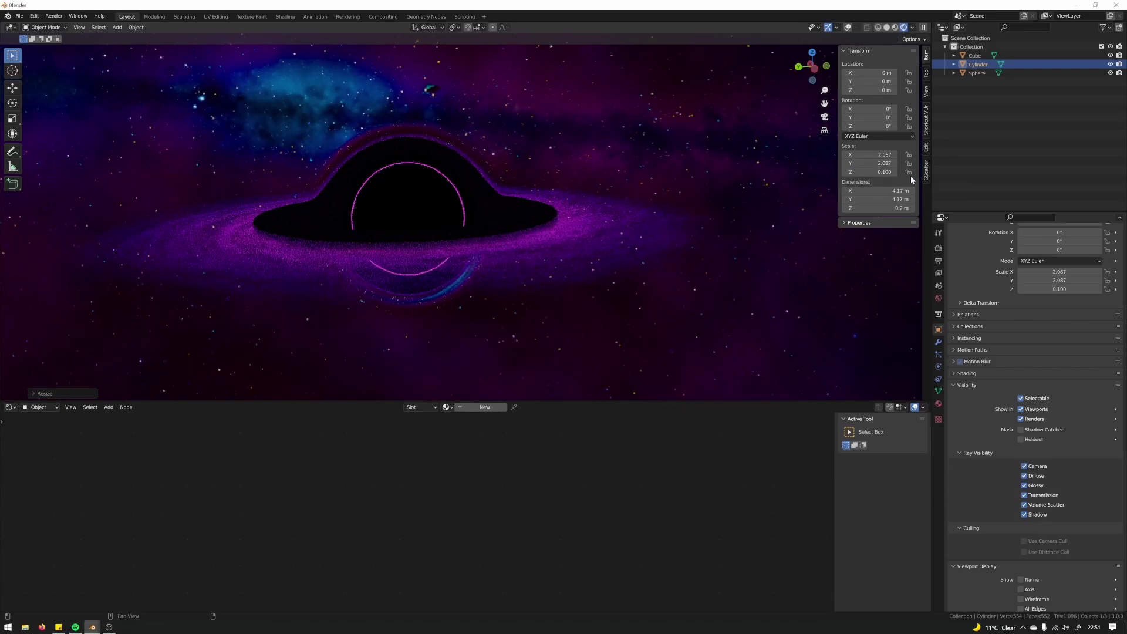
{"action": "left_click", "coordinate": [881, 172]}
{"action": "type", "text": "0.01"}
{"action": "key", "text": "Return"}
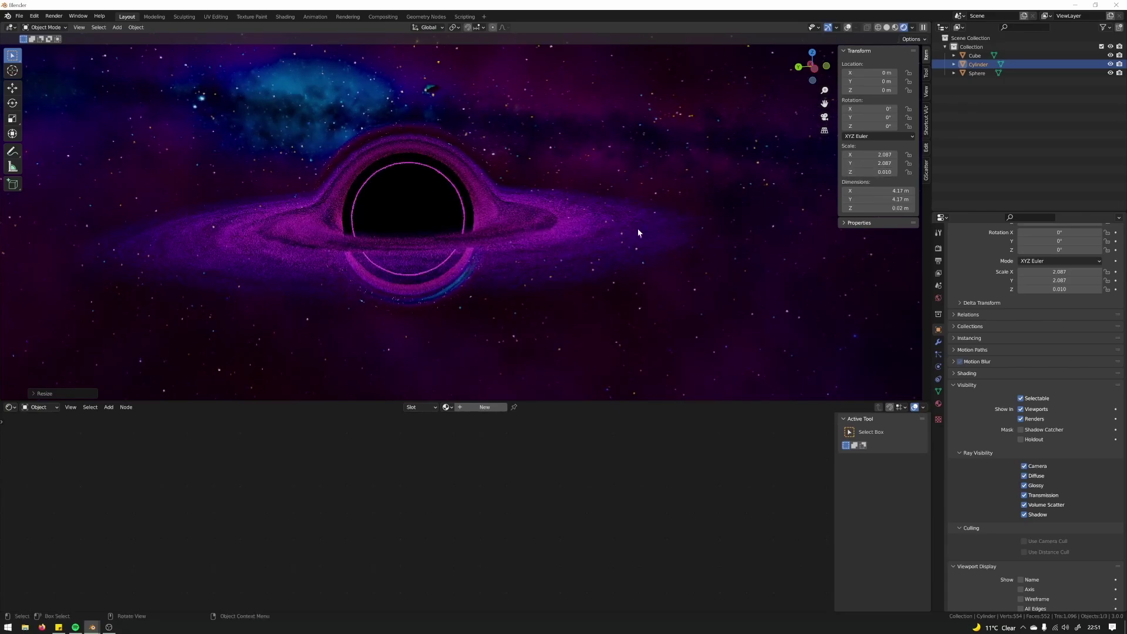
{"action": "key", "text": "s"}
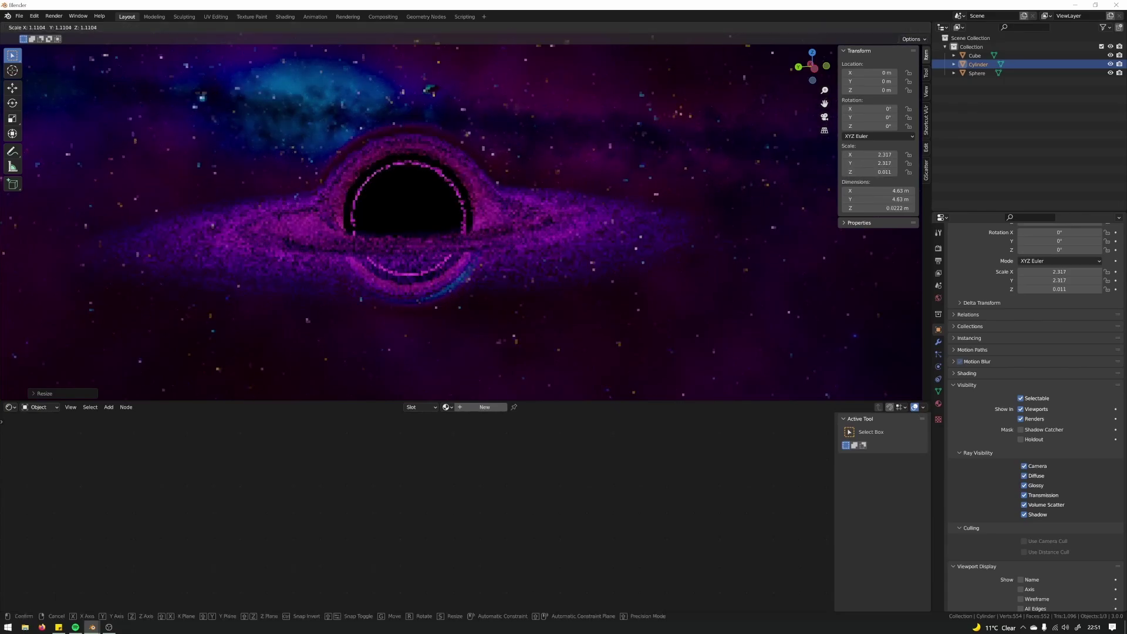
{"action": "left_click", "coordinate": [479, 232]}
Step: Create a new material on the cylinder and name it Blocker
{"action": "left_click", "coordinate": [482, 407]}
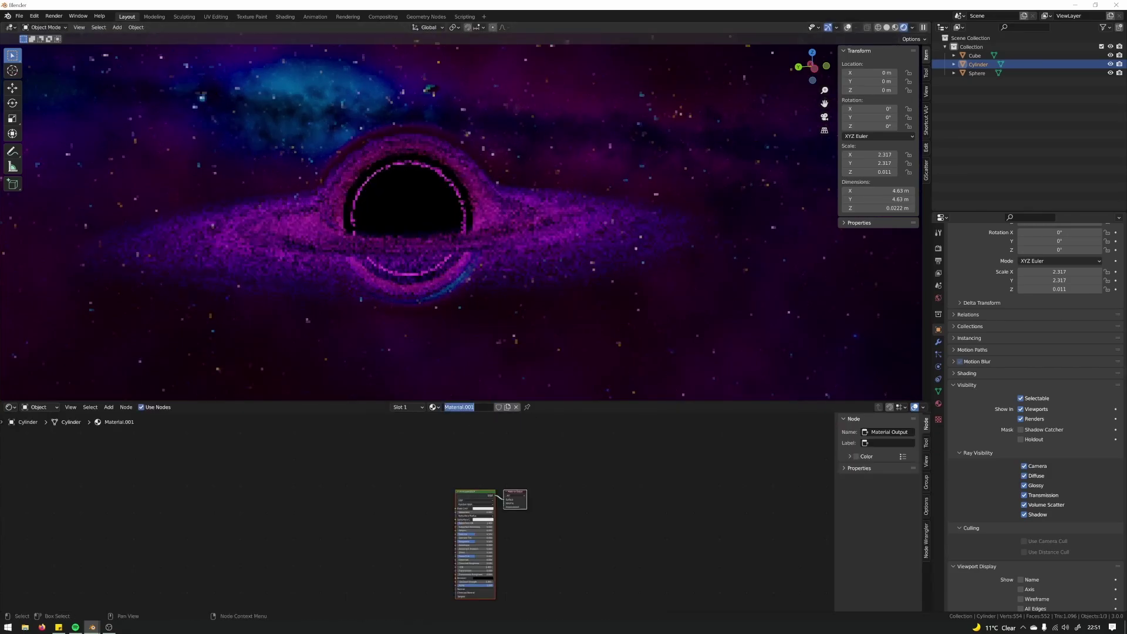
{"action": "type", "text": "B"}
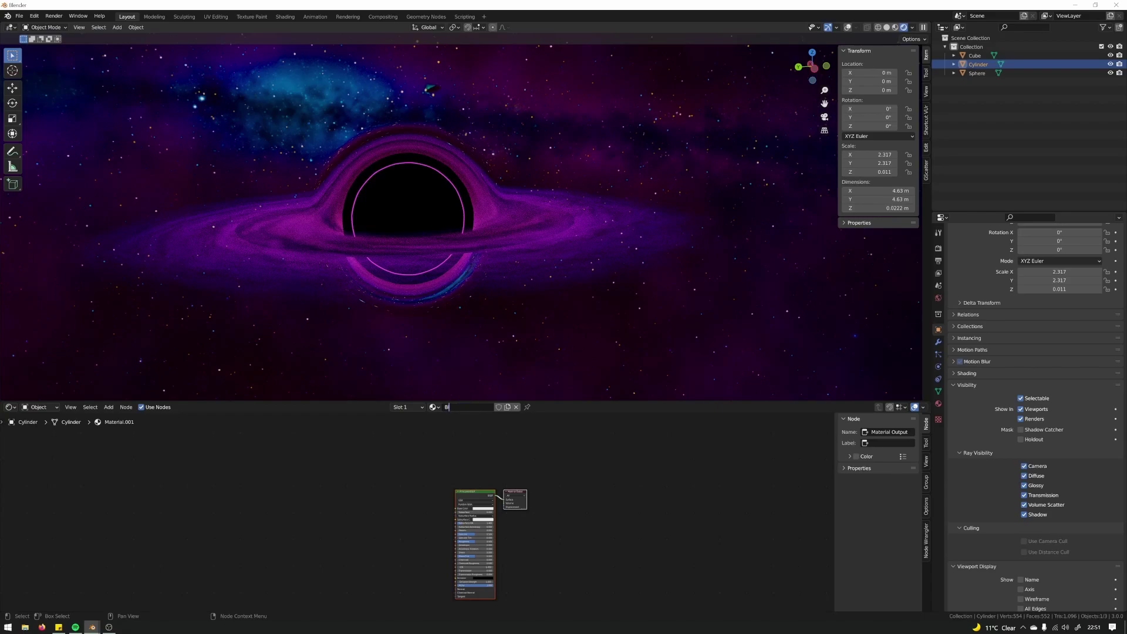
{"action": "type", "text": "locker"}
{"action": "key", "text": "Return"}
Step: Set the Blocker material's Specular and Roughness to 1.000
{"action": "scroll", "coordinate": [499, 448], "scroll_direction": "up", "scroll_amount": 2}
{"action": "scroll", "coordinate": [491, 465], "scroll_direction": "up", "scroll_amount": 3}
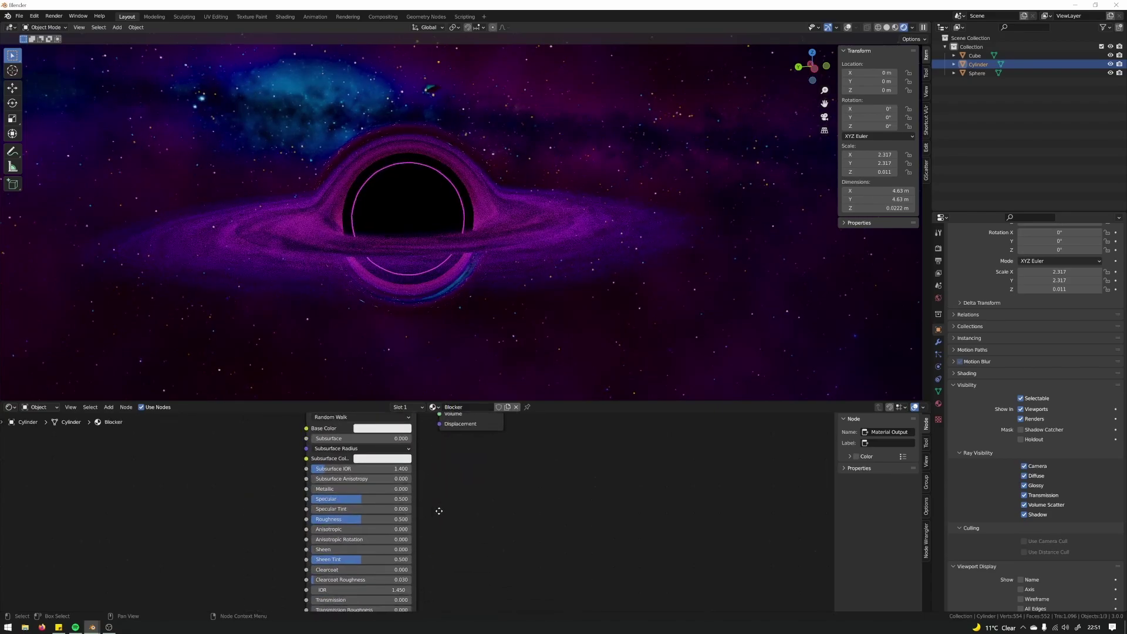
{"action": "middle_click_drag", "start_coordinate": [428, 480], "coordinate": [430, 474]}
{"action": "scroll", "coordinate": [430, 475], "scroll_direction": "up", "scroll_amount": 2}
{"action": "left_click_drag", "start_coordinate": [369, 457], "coordinate": [434, 457]}
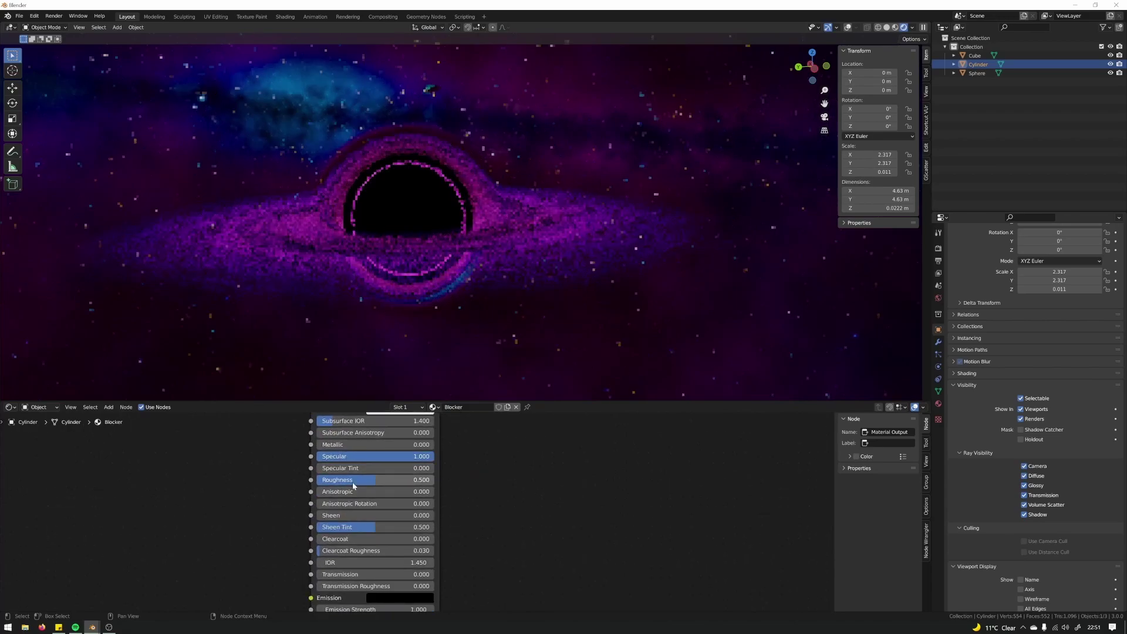
{"action": "left_click_drag", "start_coordinate": [353, 481], "coordinate": [437, 480]}
{"action": "scroll", "coordinate": [315, 503], "scroll_direction": "down", "scroll_amount": 3}
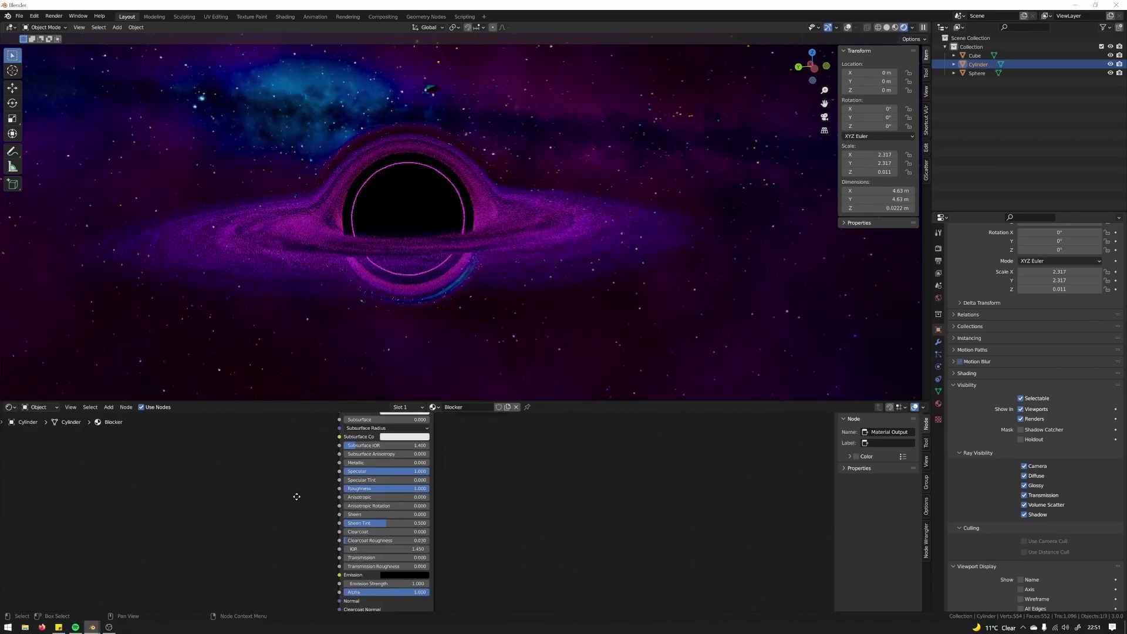
Step: Set the Blocker material's Base Color to a bright purple sampled from the glow beside the black hole in the viewport
{"action": "middle_click_drag", "start_coordinate": [297, 496], "coordinate": [374, 494]}
{"action": "scroll", "coordinate": [373, 455], "scroll_direction": "down", "scroll_amount": 1}
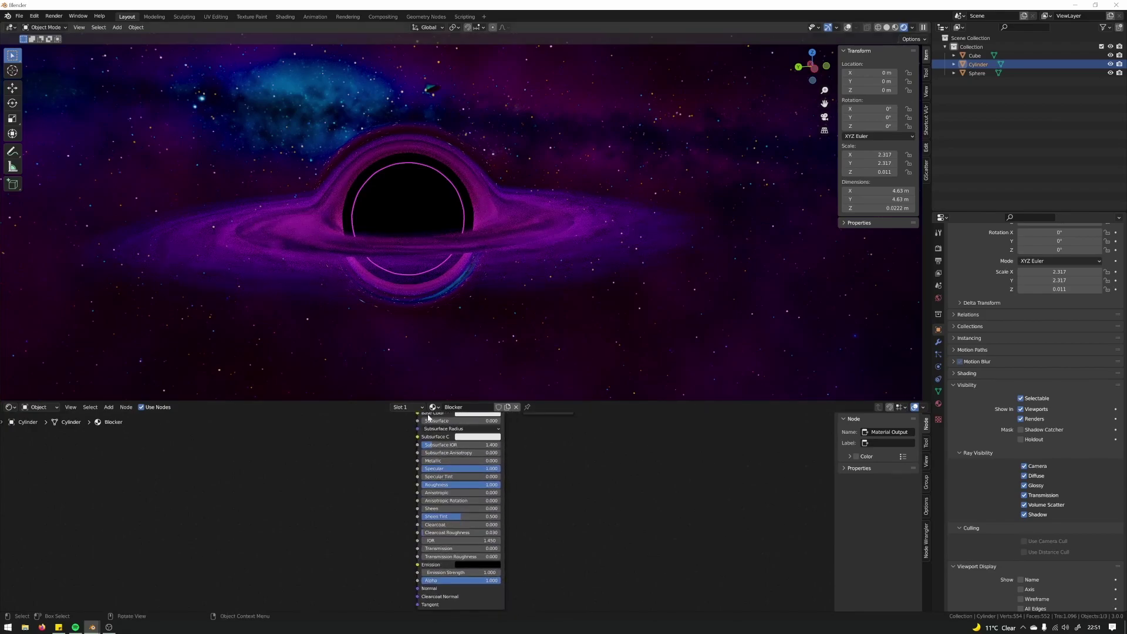
{"action": "middle_click_drag", "start_coordinate": [339, 483], "coordinate": [299, 512]}
{"action": "scroll", "coordinate": [299, 512], "scroll_direction": "down", "scroll_amount": 1}
{"action": "left_click", "coordinate": [428, 446]}
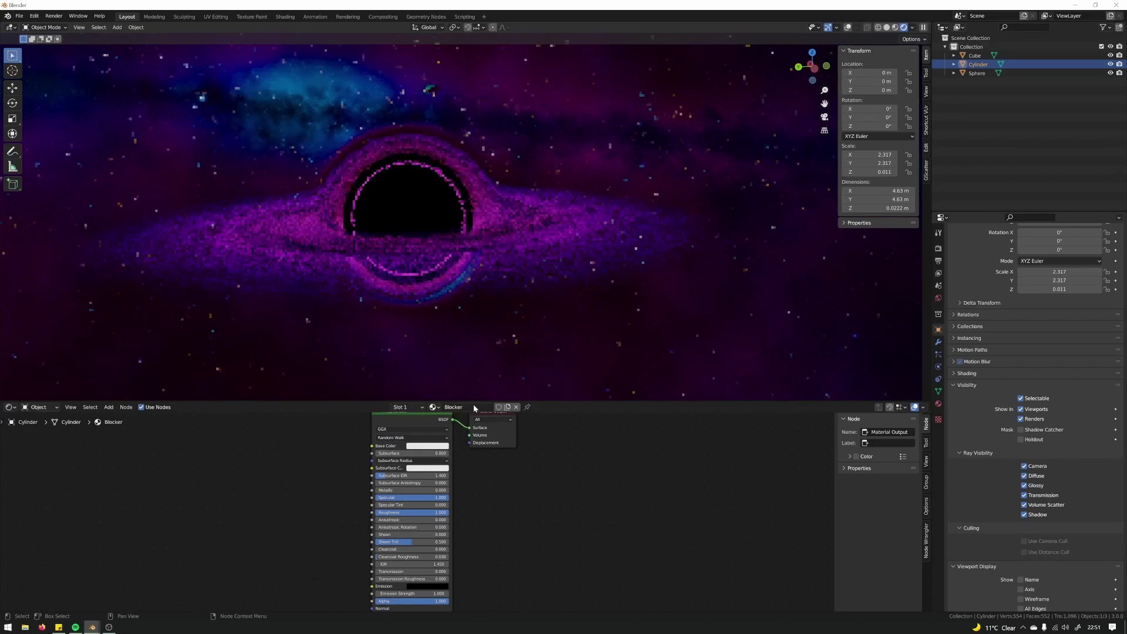
{"action": "left_click", "coordinate": [444, 447]}
{"action": "left_click", "coordinate": [466, 412]}
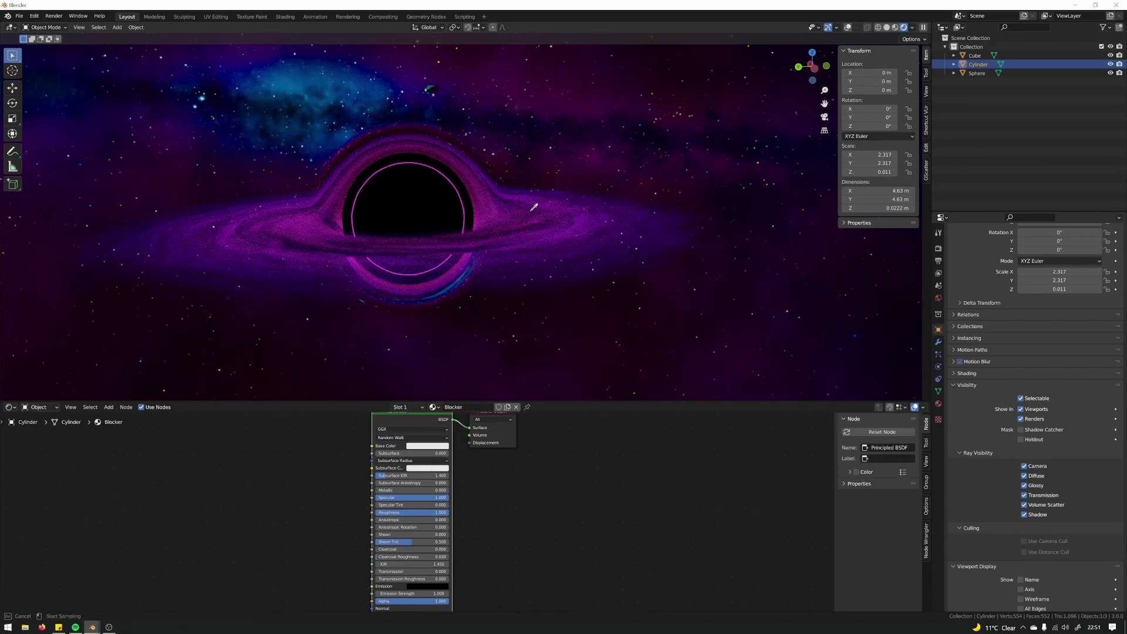
{"action": "left_click", "coordinate": [485, 218]}
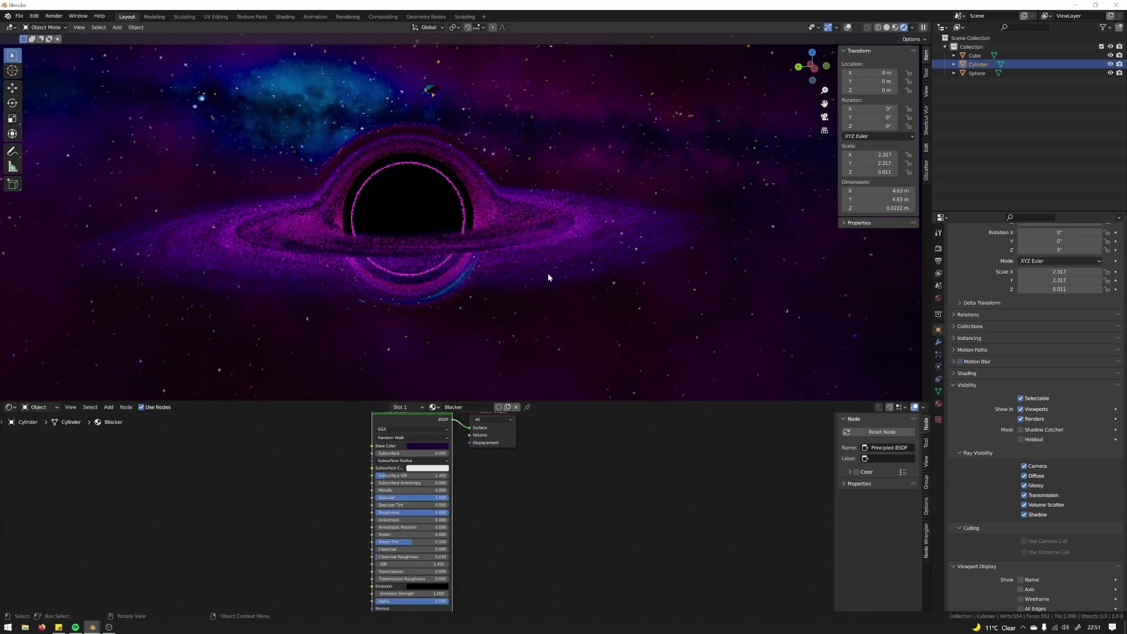
{"action": "left_click", "coordinate": [425, 445]}
{"action": "left_click", "coordinate": [462, 415]}
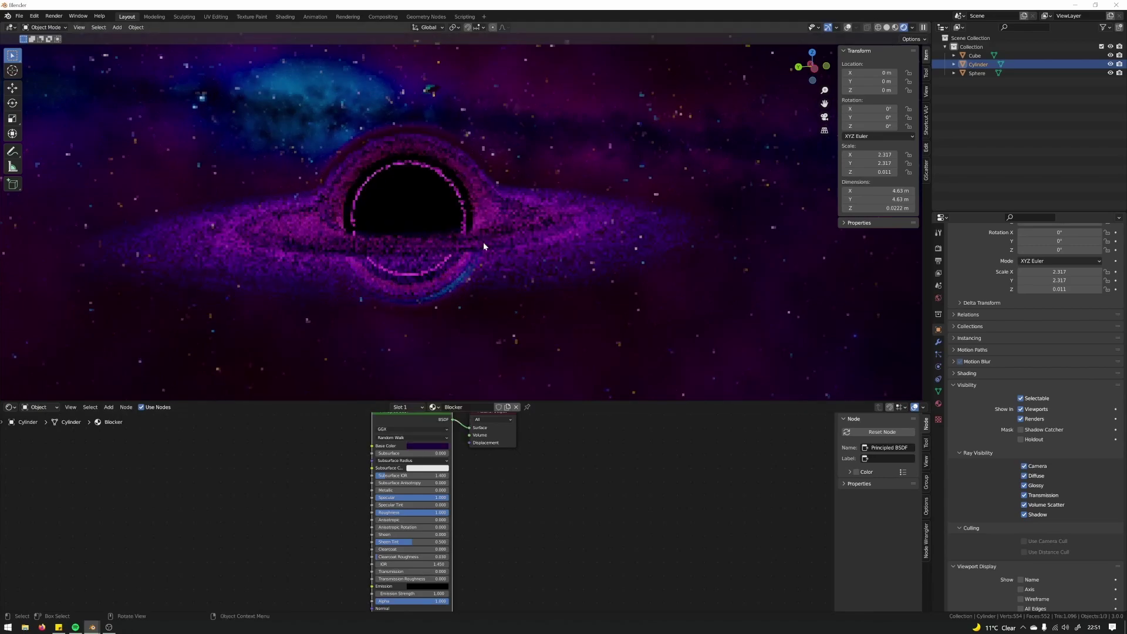
{"action": "left_click", "coordinate": [482, 238]}
{"action": "left_click", "coordinate": [426, 445]}
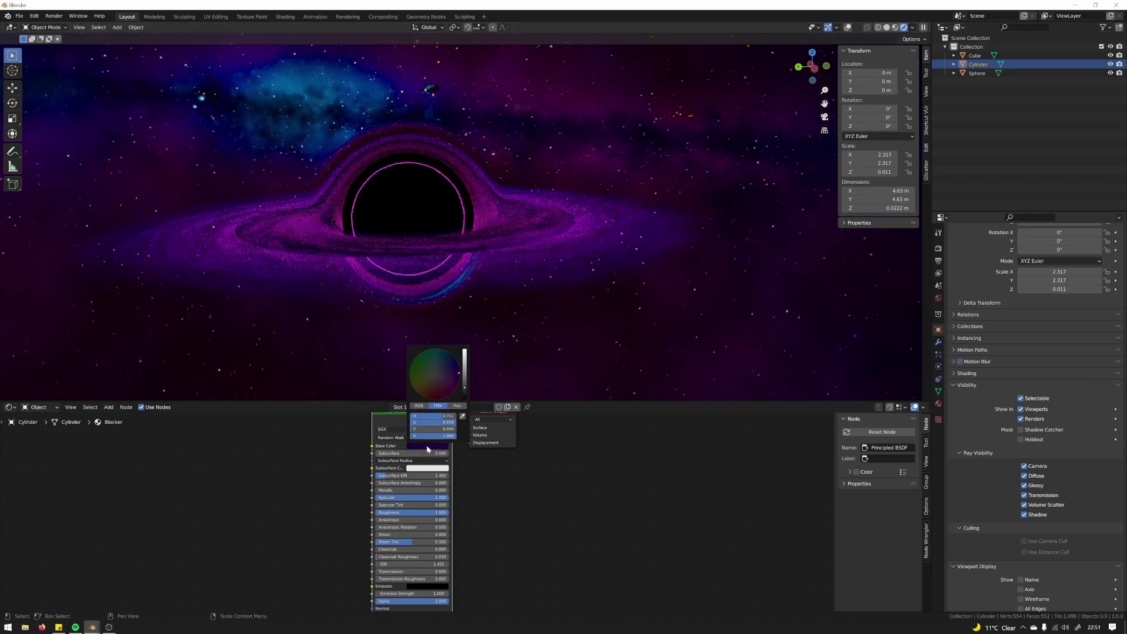
{"action": "left_click", "coordinate": [462, 414]}
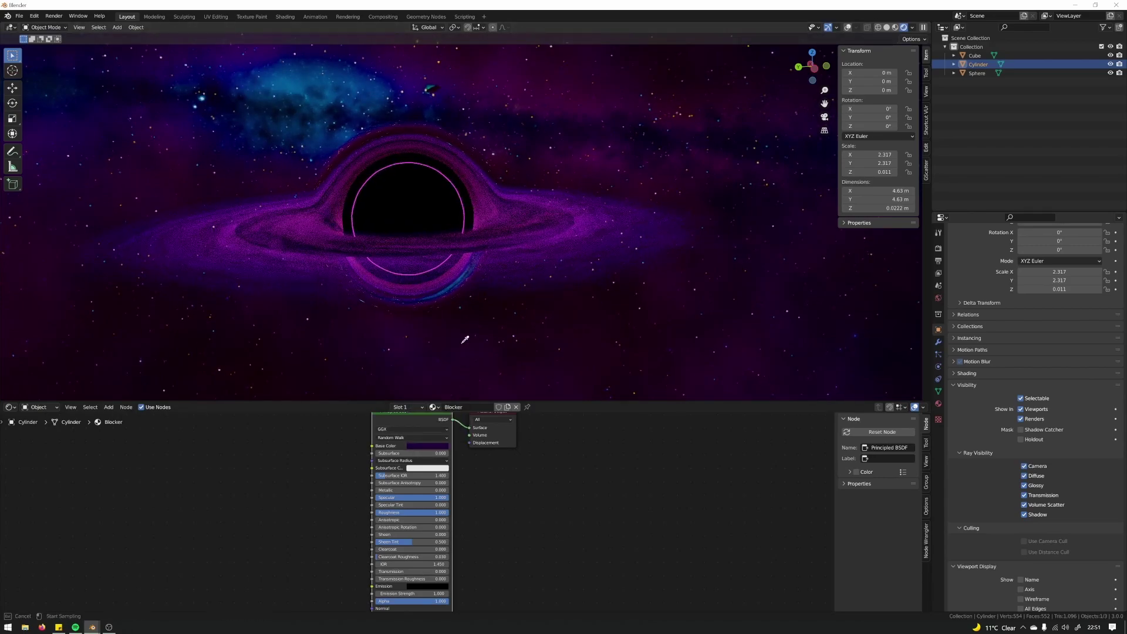
{"action": "left_click", "coordinate": [476, 219]}
Step: Add a Gradient Texture node and connect its Color output to the Principled BSDF's Alpha
{"action": "middle_click_drag", "start_coordinate": [342, 517], "coordinate": [394, 495]}
{"action": "scroll", "coordinate": [390, 494], "scroll_direction": "down", "scroll_amount": 2}
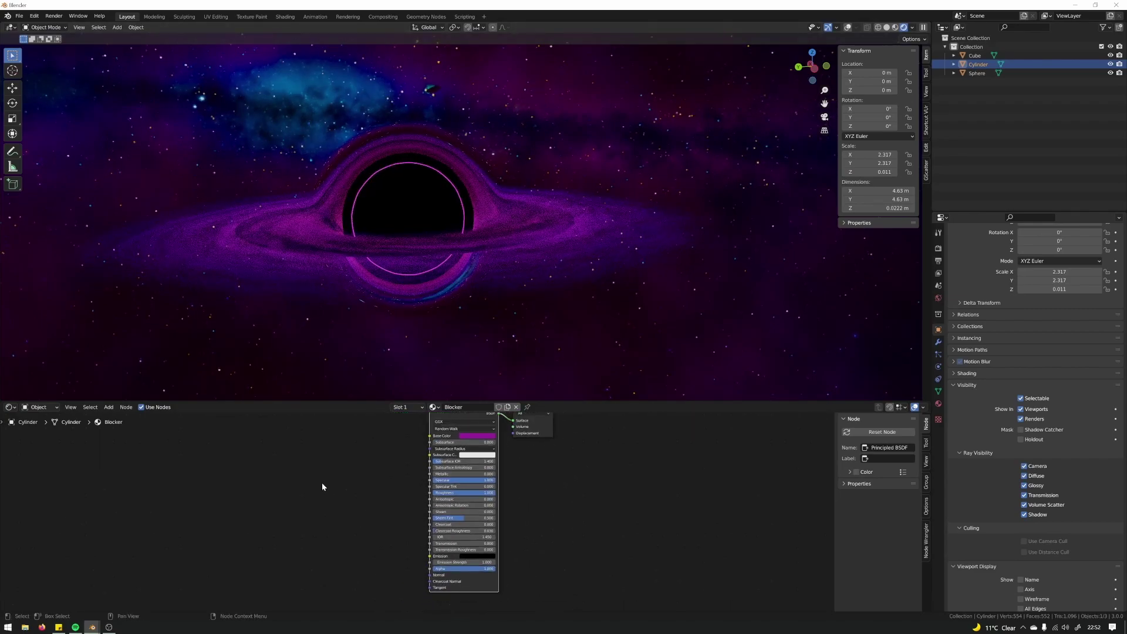
{"action": "left_click", "coordinate": [301, 478]}
{"action": "mouse_move", "coordinate": [275, 472]}
{"action": "middle_mouse_down"}
{"action": "mouse_move", "coordinate": [290, 487]}
{"action": "mouse_move", "coordinate": [276, 490]}
{"action": "middle_mouse_up"}
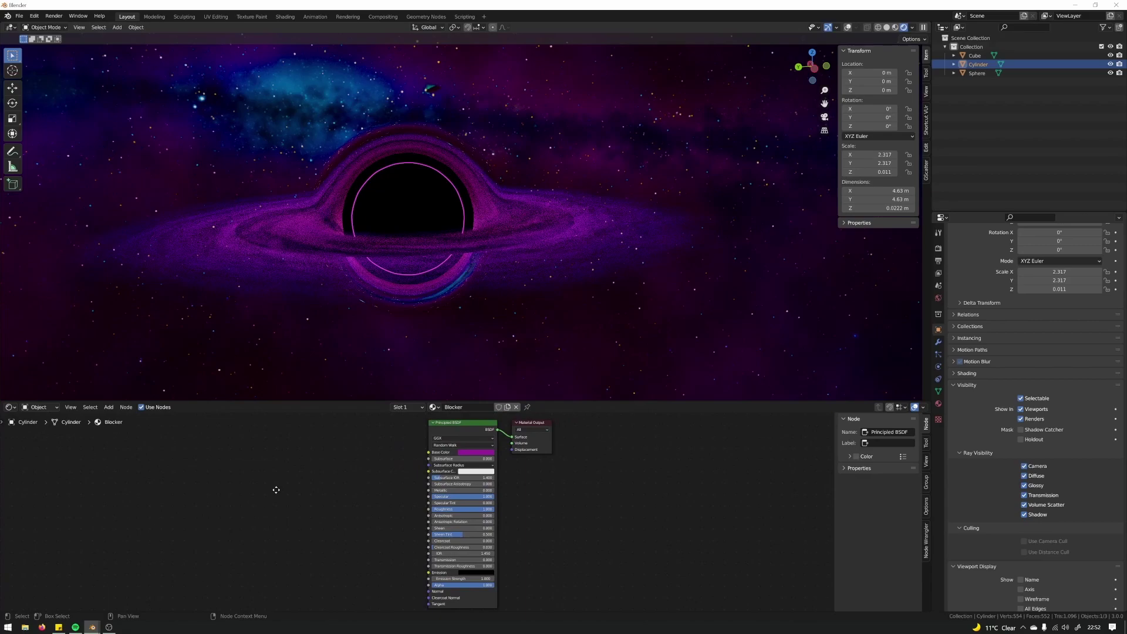
{"action": "scroll", "coordinate": [277, 492], "scroll_direction": "down", "scroll_amount": 1}
{"action": "key", "text": "shift+a"}
{"action": "left_click", "coordinate": [285, 480]}
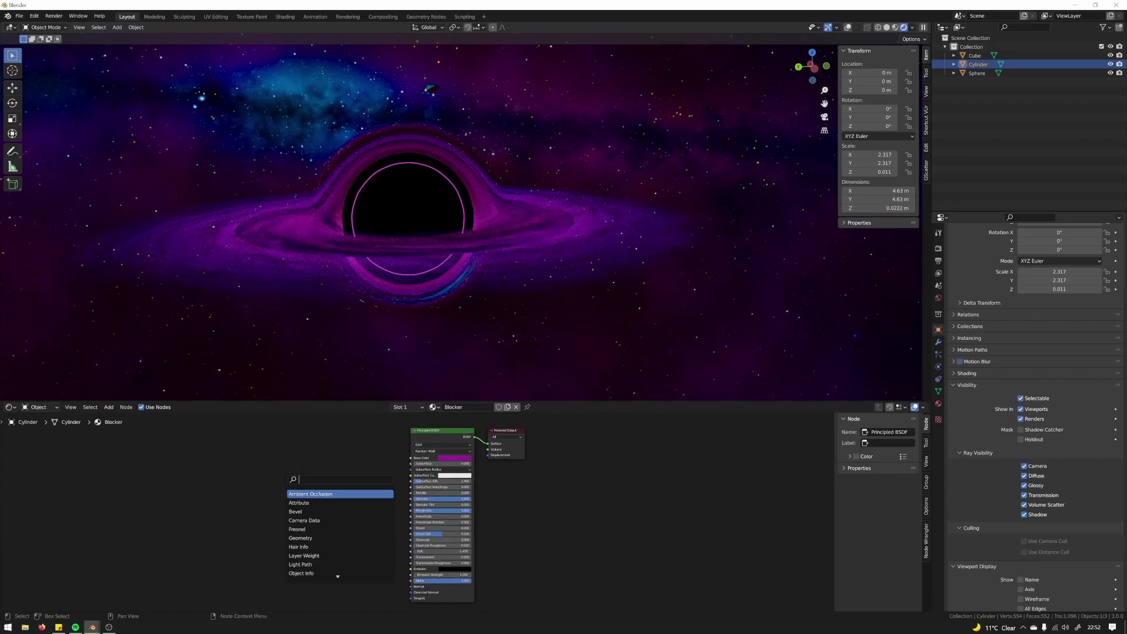
{"action": "type", "text": "gra"}
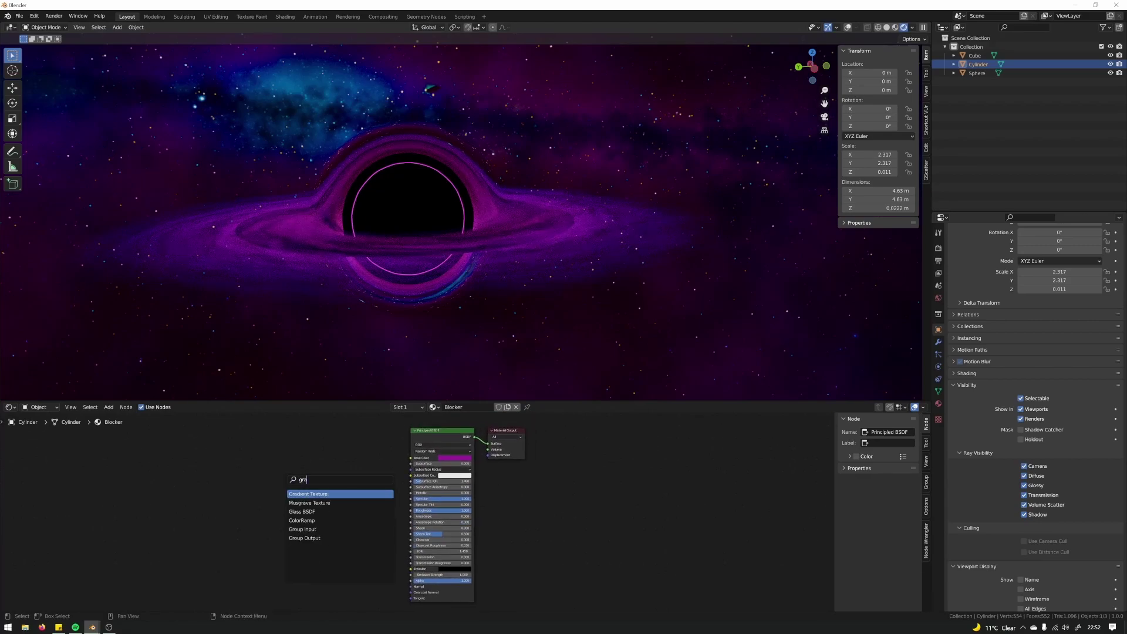
{"action": "key", "text": "Return"}
{"action": "left_click", "coordinate": [316, 479]}
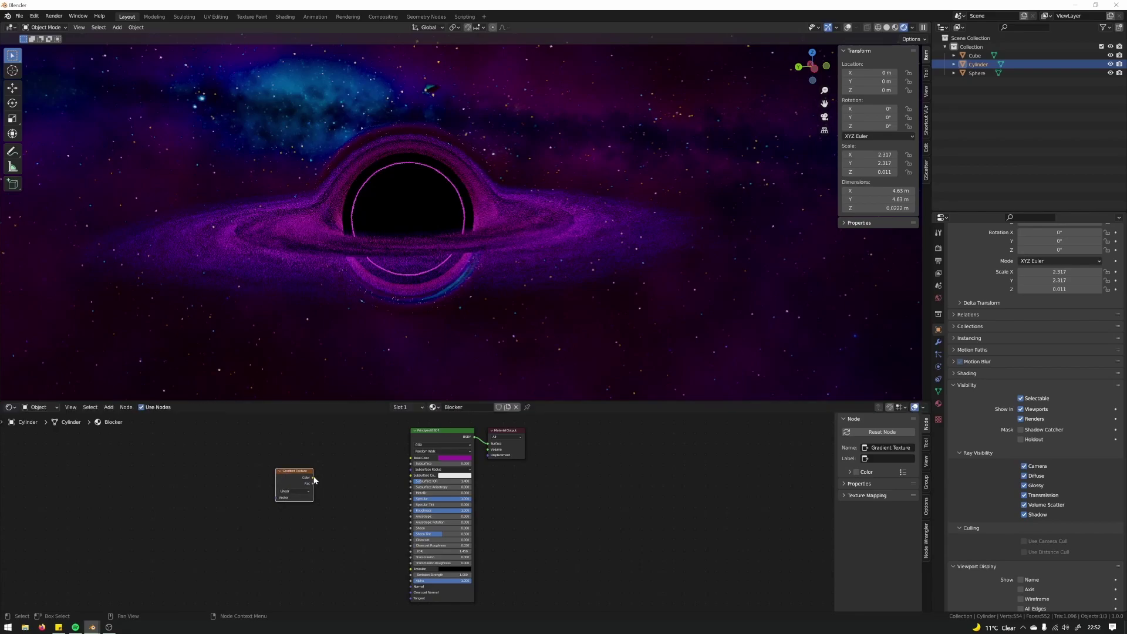
{"action": "left_click_drag", "start_coordinate": [313, 481], "coordinate": [411, 581]}
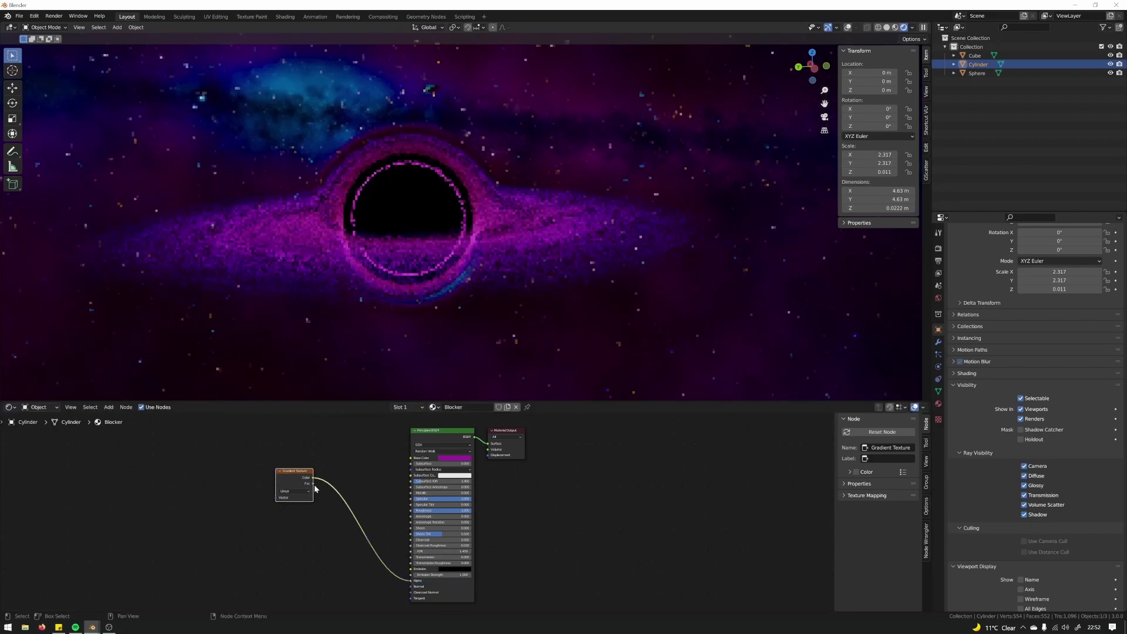
Step: Move the Gradient Texture node farther from the Principled BSDF and set its gradient type to Spherical
{"action": "middle_click_drag", "start_coordinate": [299, 477], "coordinate": [331, 476]}
{"action": "left_click_drag", "start_coordinate": [332, 476], "coordinate": [267, 476]}
{"action": "left_click", "coordinate": [264, 485]}
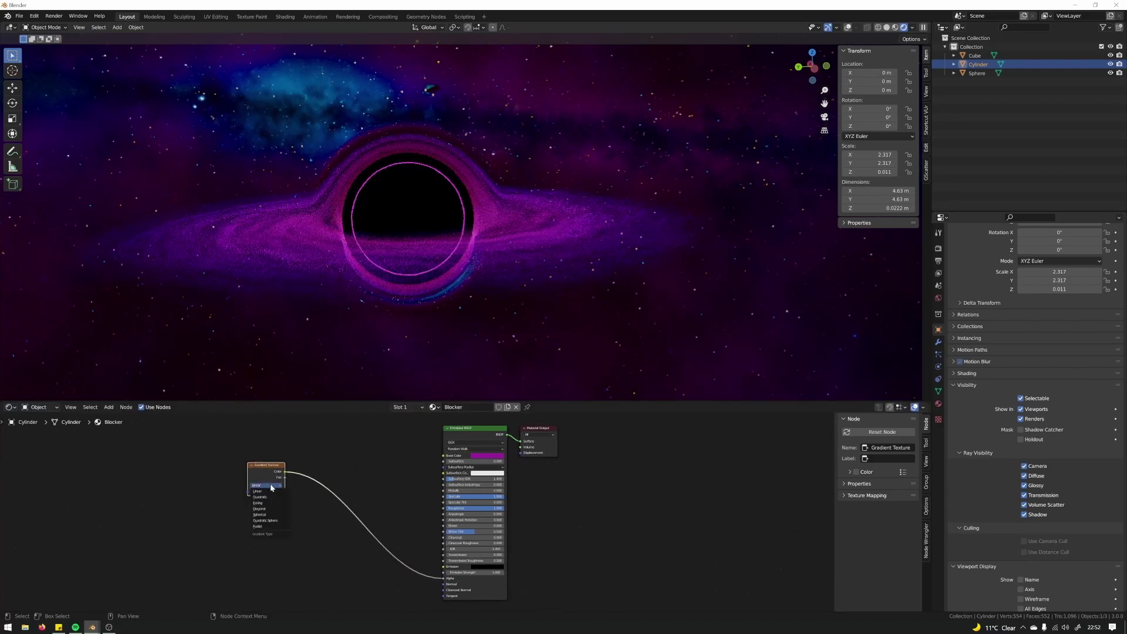
{"action": "left_click", "coordinate": [278, 517]}
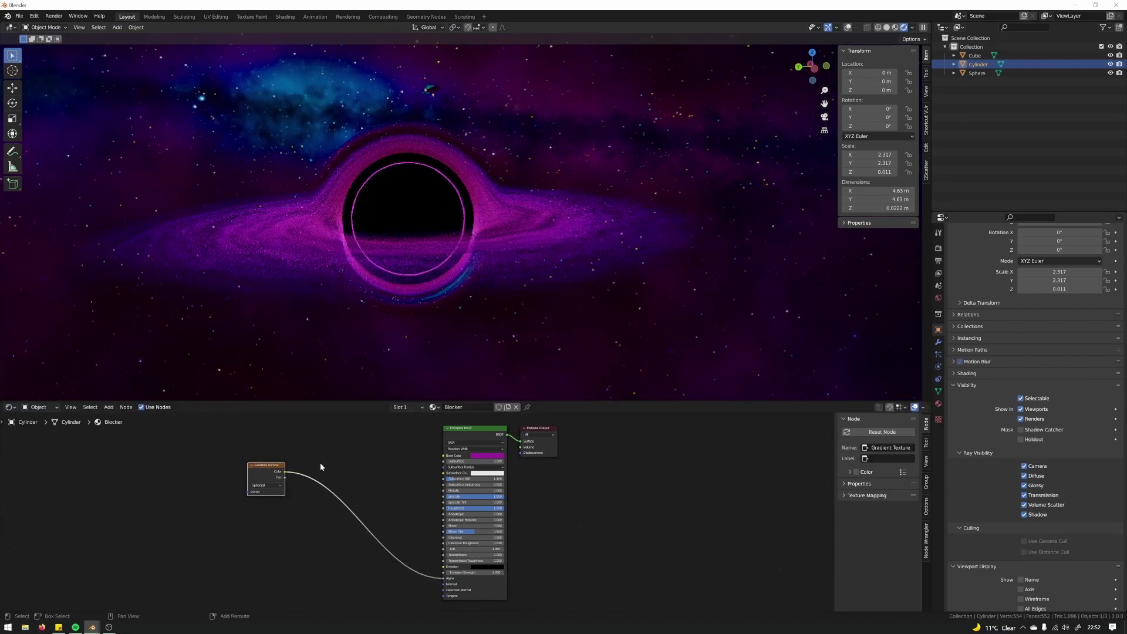
Step: Isolate the cylinder in the viewport and display it in Material Preview shading
{"action": "middle_click_drag", "start_coordinate": [285, 447], "coordinate": [291, 449]}
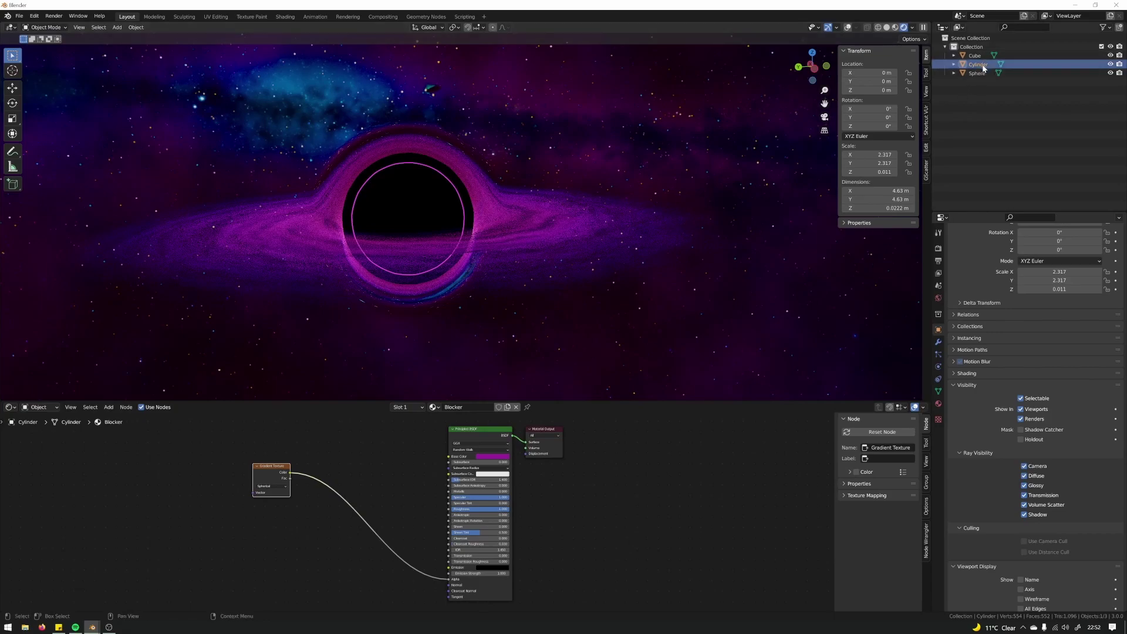
{"action": "key", "text": "z"}
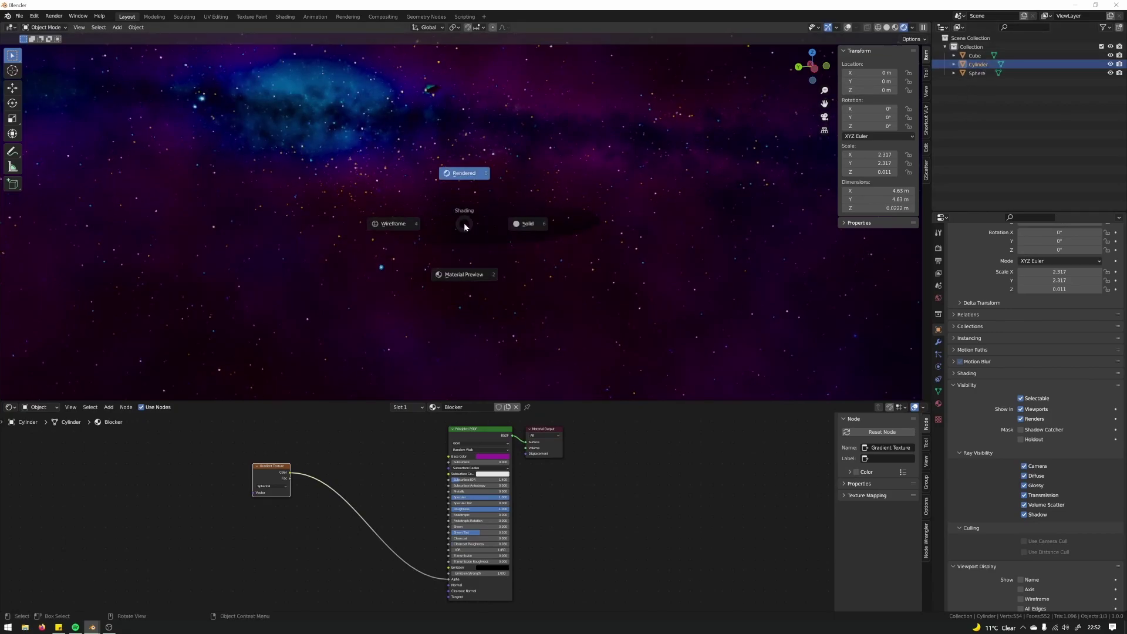
{"action": "left_click", "coordinate": [477, 255]}
{"action": "middle_click_drag", "start_coordinate": [489, 242], "coordinate": [501, 171]}
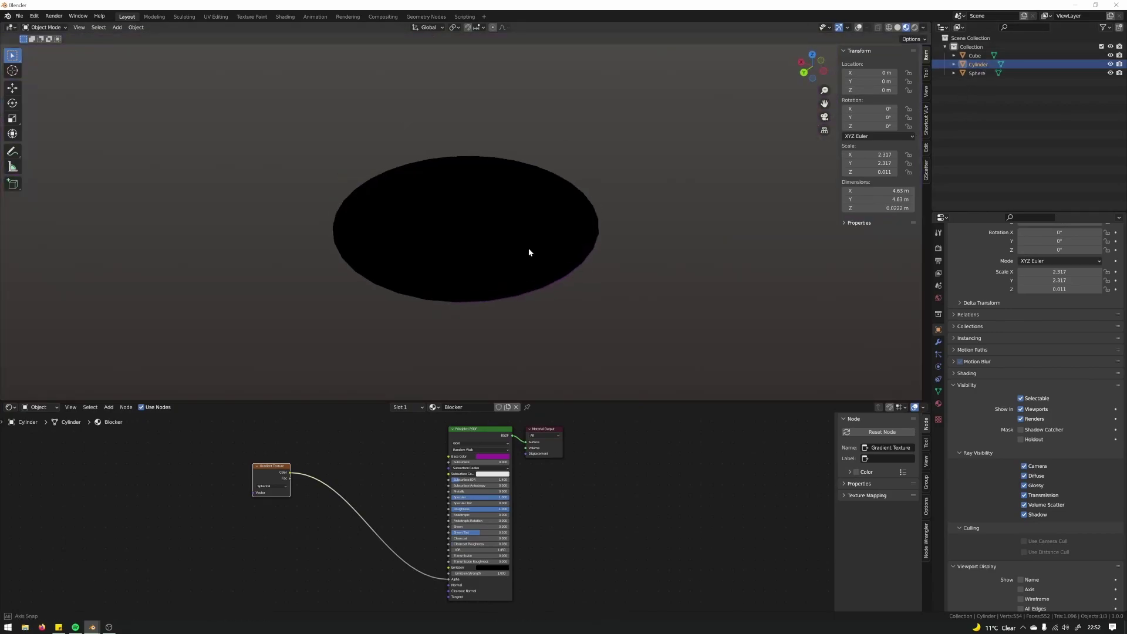
{"action": "middle_click_drag", "start_coordinate": [513, 229], "coordinate": [516, 141]}
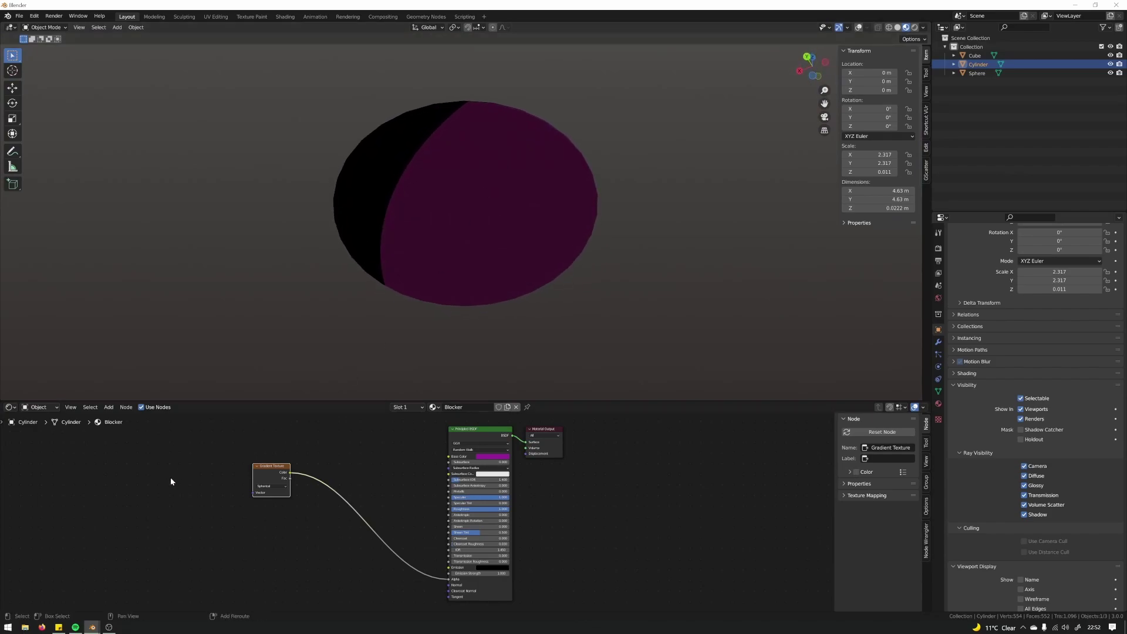
Step: Add Texture Coordinate and Mapping nodes to the Gradient Texture, driving the Mapping vector with Object coordinates
{"action": "middle_click_drag", "start_coordinate": [171, 481], "coordinate": [234, 489]}
{"action": "key", "text": "ctrl+t"}
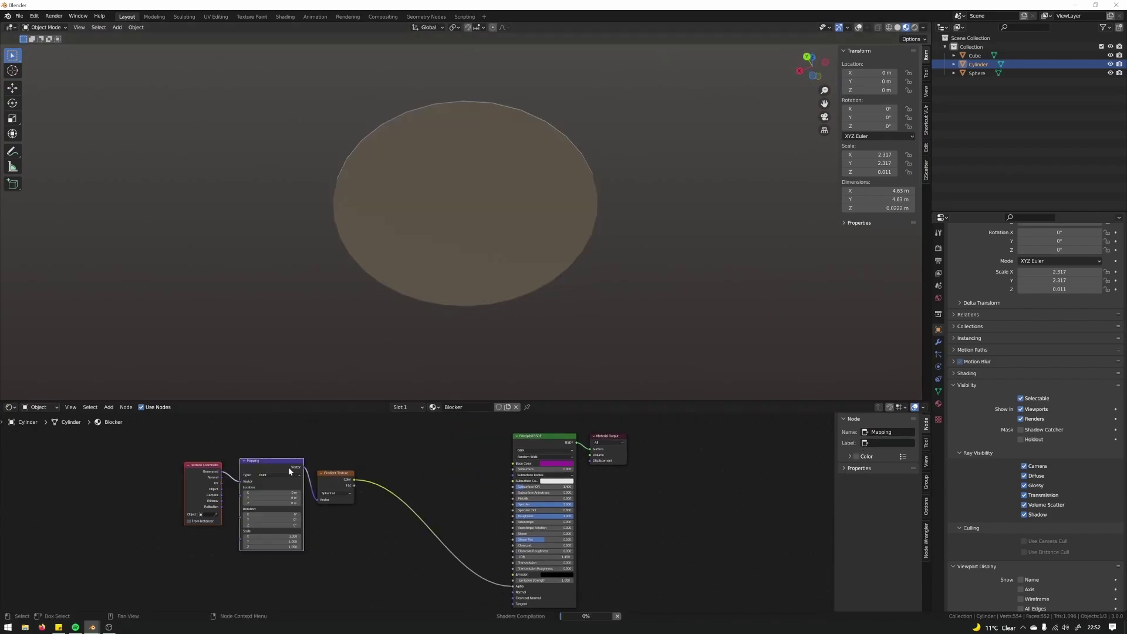
{"action": "middle_click_drag", "start_coordinate": [186, 447], "coordinate": [252, 457]}
{"action": "scroll", "coordinate": [251, 456], "scroll_direction": "up", "scroll_amount": 2}
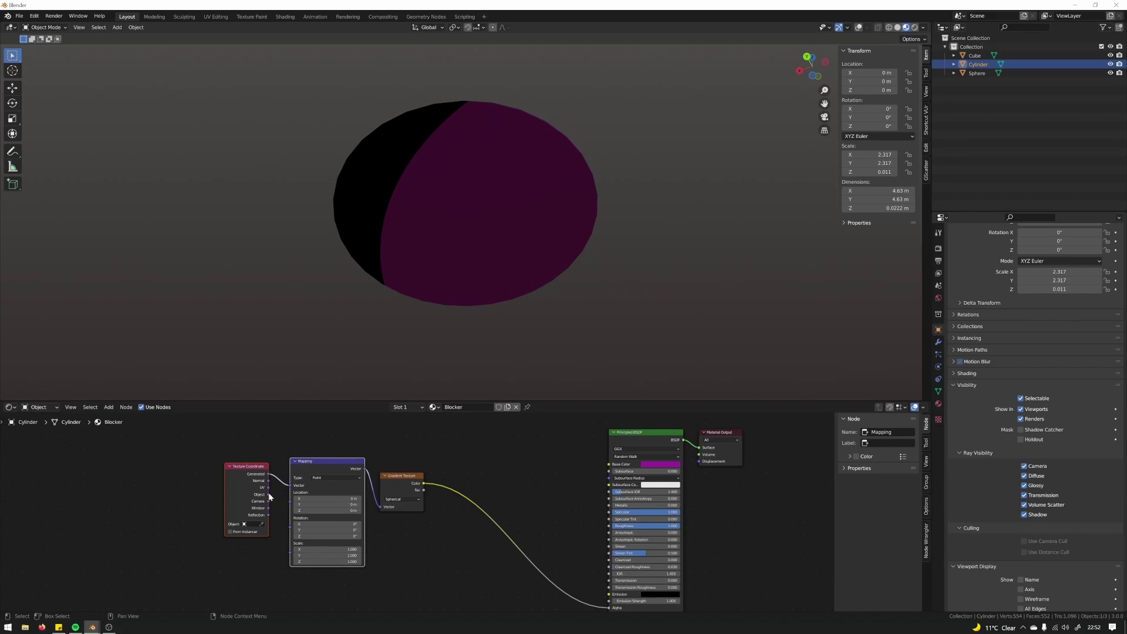
{"action": "left_click_drag", "start_coordinate": [268, 495], "coordinate": [293, 487]}
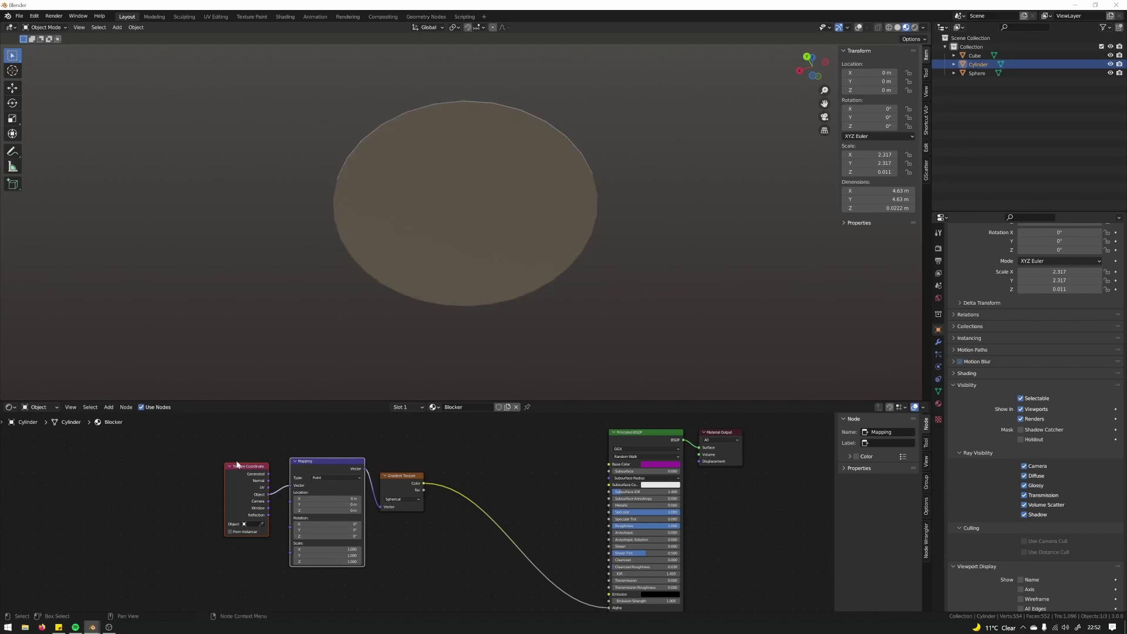
Step: Add a Value node below the Texture Coordinate node and connect it to the Mapping node's Scale
{"action": "left_click_drag", "start_coordinate": [237, 463], "coordinate": [216, 451]}
{"action": "key", "text": "shift+a"}
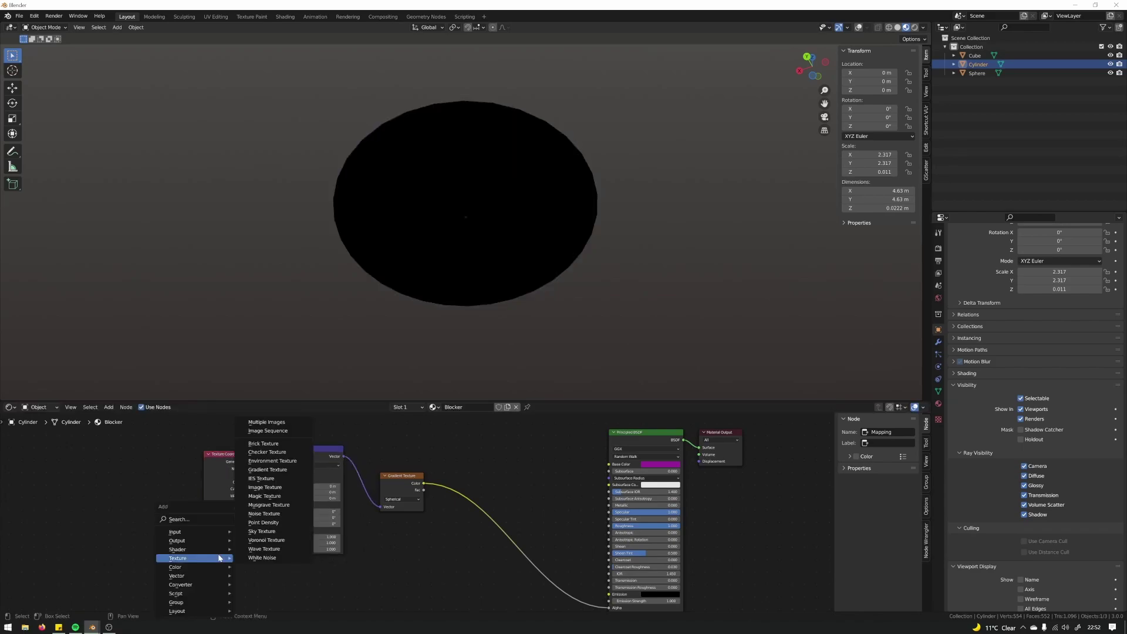
{"action": "left_click", "coordinate": [194, 518]}
{"action": "type", "text": "val"}
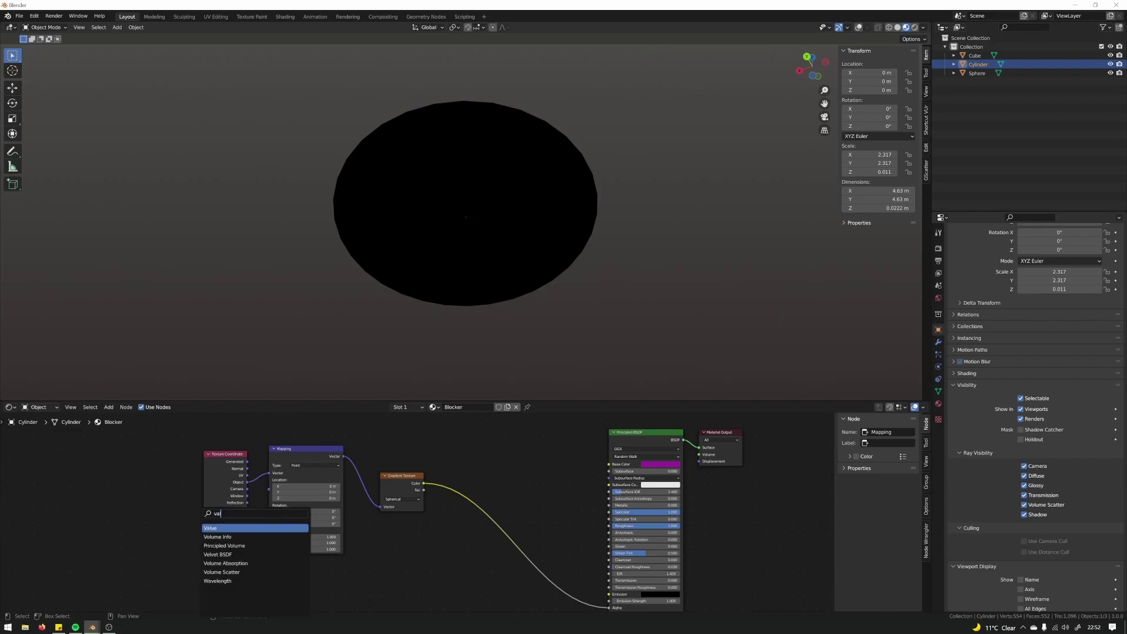
{"action": "key", "text": "Return"}
{"action": "left_click", "coordinate": [232, 553]}
{"action": "mouse_move", "coordinate": [235, 549]}
{"action": "left_mouse_down"}
{"action": "mouse_move", "coordinate": [268, 541]}
{"action": "mouse_move", "coordinate": [223, 539]}
{"action": "left_mouse_up"}
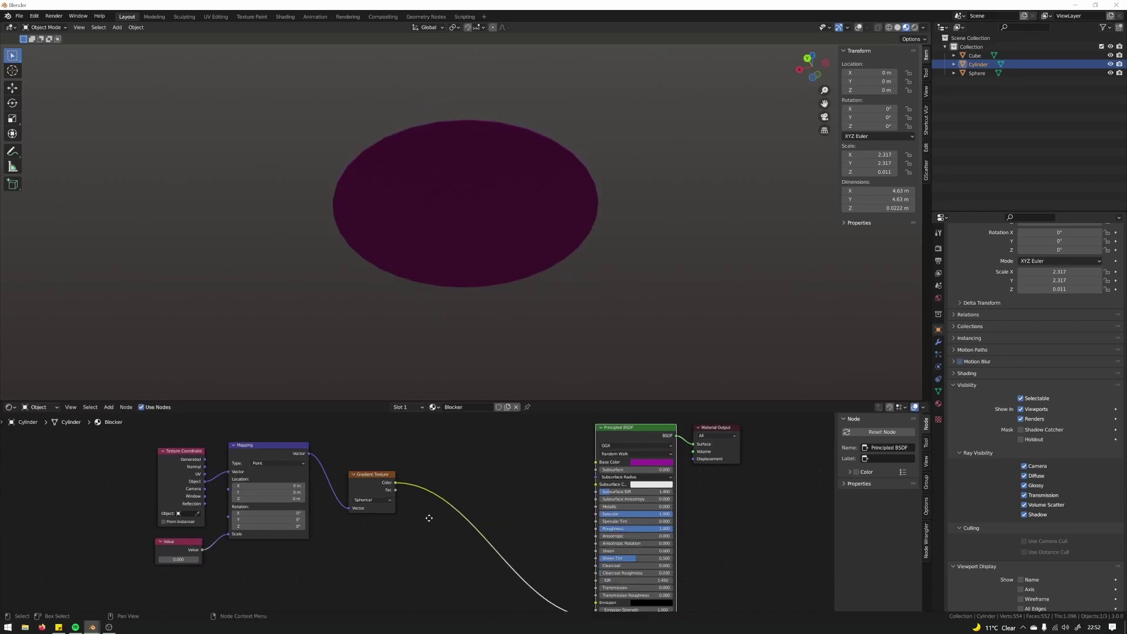
Step: Insert a ColorRamp between the Gradient Texture and the Principled BSDF's Alpha, and bring its black and white stops closer together
{"action": "scroll", "coordinate": [428, 519], "scroll_direction": "down", "scroll_amount": 1}
{"action": "key", "text": "shift+a"}
{"action": "left_click", "coordinate": [483, 487]}
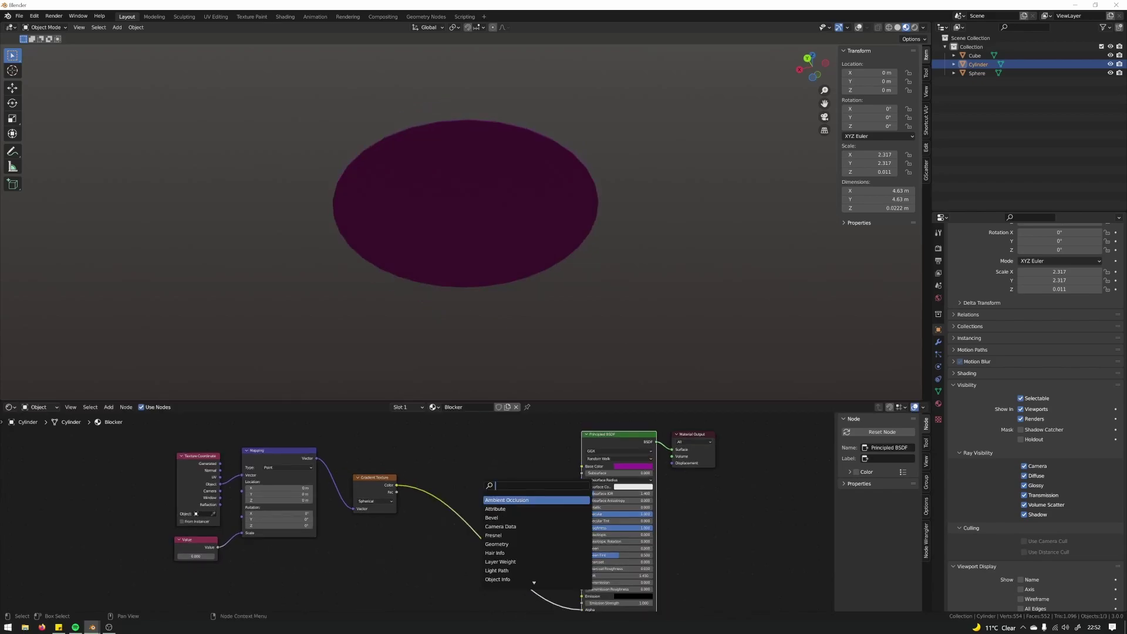
{"action": "type", "text": "ram"}
{"action": "key", "text": "BackSpace"}
{"action": "key", "text": "BackSpace"}
{"action": "key", "text": "BackSpace"}
{"action": "type", "text": "col"}
{"action": "key", "text": "Return"}
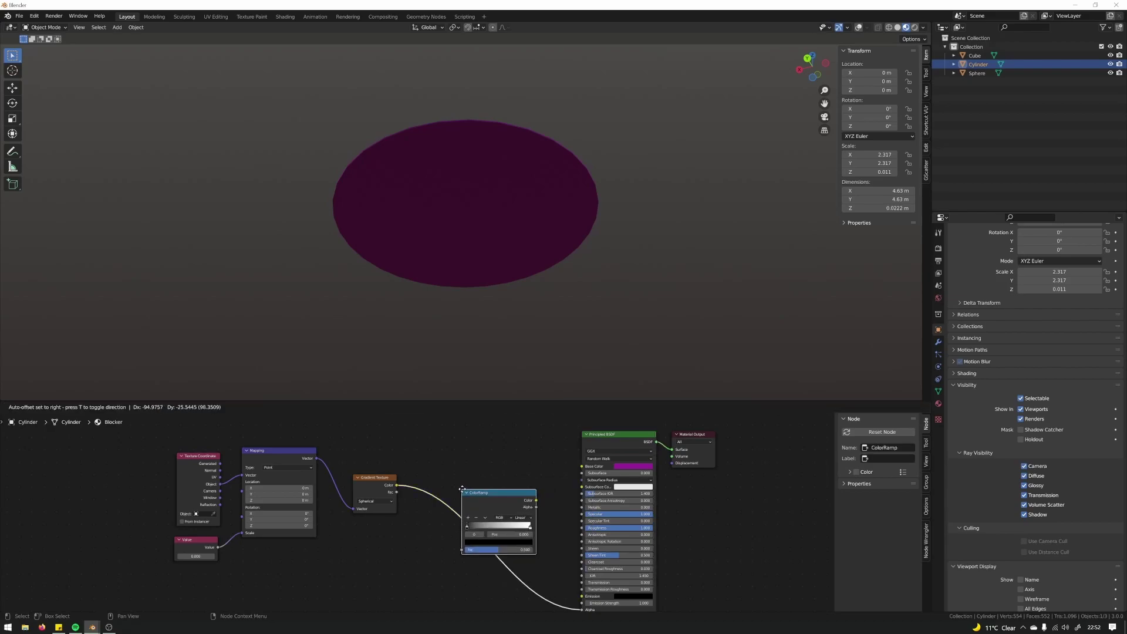
{"action": "left_click", "coordinate": [461, 490]}
{"action": "left_click_drag", "start_coordinate": [466, 528], "coordinate": [504, 529]}
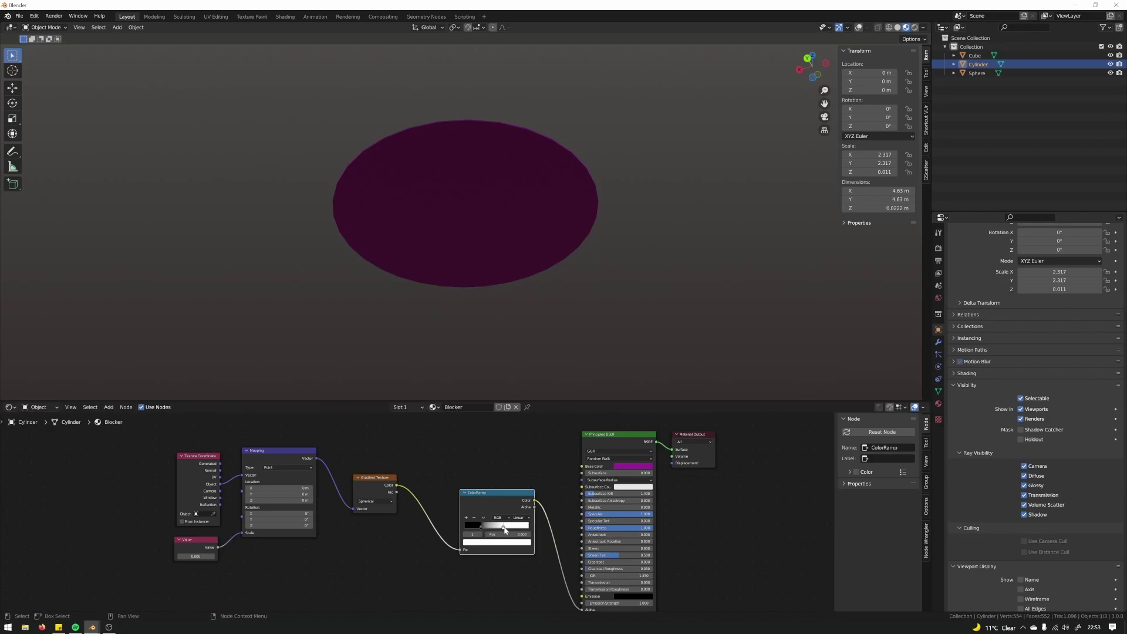
Step: Connect the ColorRamp's Color to the Base Color as a preview and set the Value node to 0.5
{"action": "mouse_move", "coordinate": [518, 324]}
{"action": "middle_mouse_down"}
{"action": "mouse_move", "coordinate": [516, 277]}
{"action": "mouse_move", "coordinate": [527, 335]}
{"action": "middle_mouse_up"}
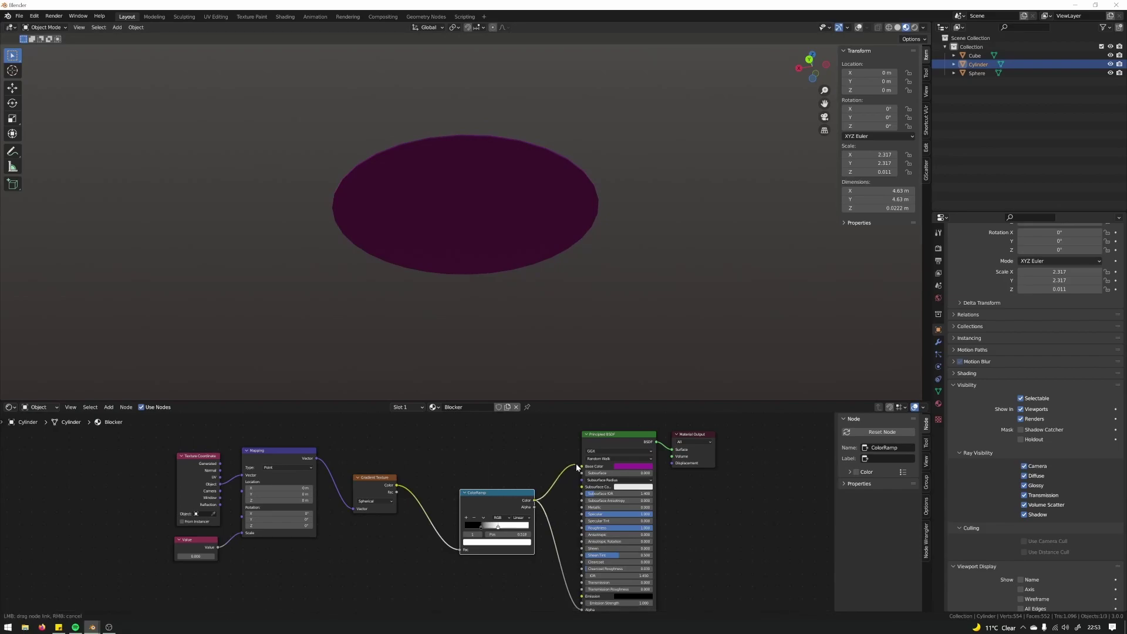
{"action": "left_click_drag", "start_coordinate": [534, 500], "coordinate": [582, 466]}
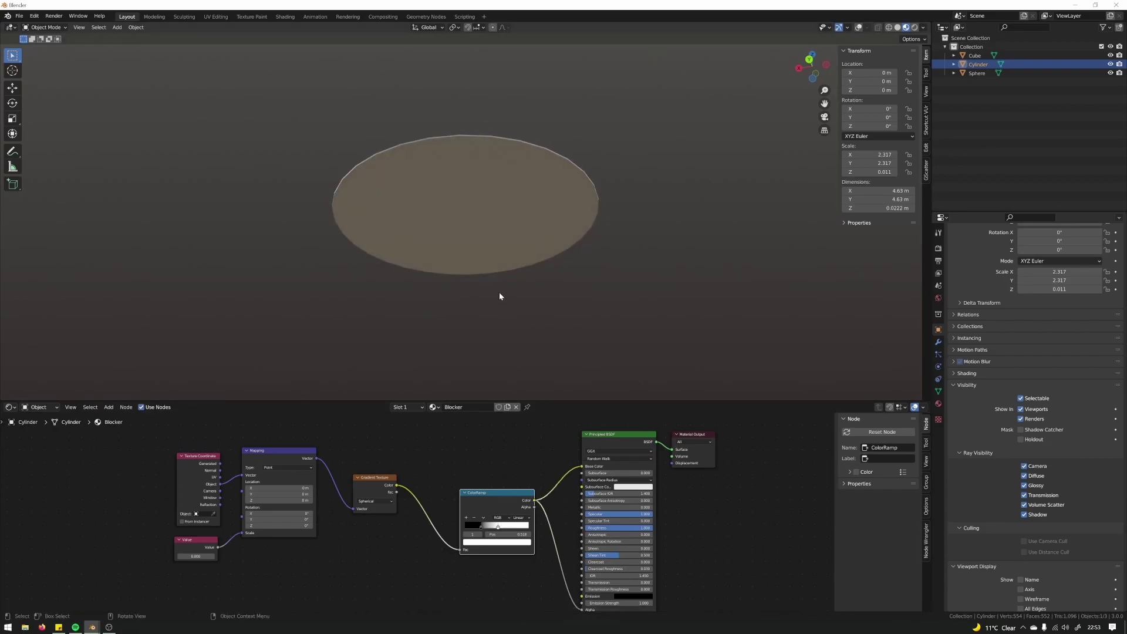
{"action": "left_click", "coordinate": [196, 556]}
{"action": "type", "text": "0.7"}
{"action": "key", "text": "Return"}
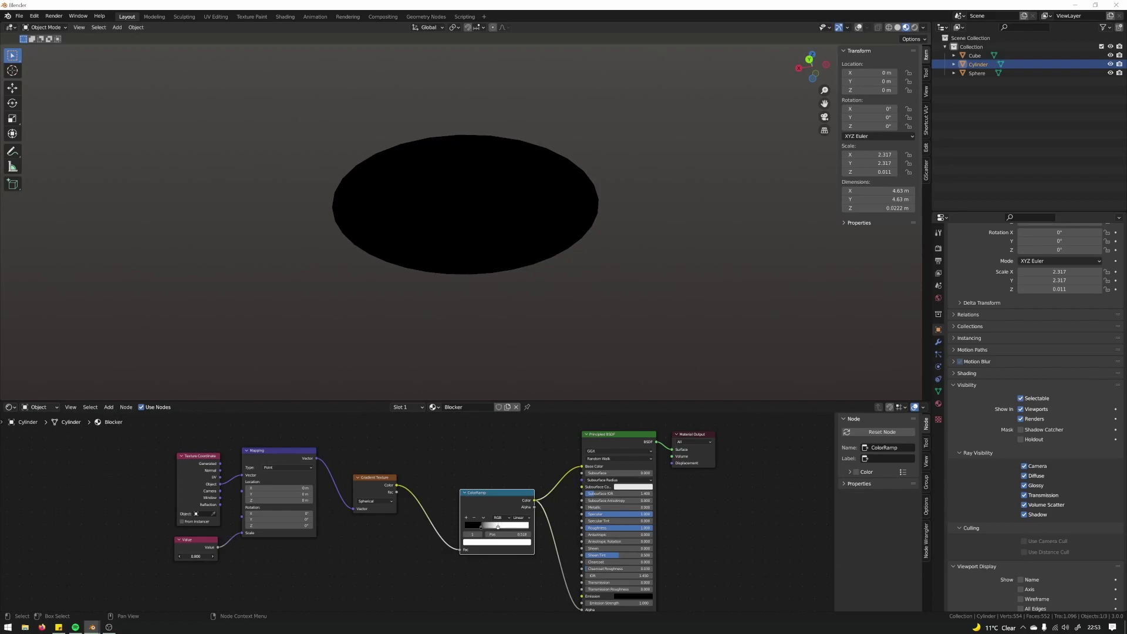
{"action": "middle_click_drag", "start_coordinate": [515, 231], "coordinate": [505, 218]}
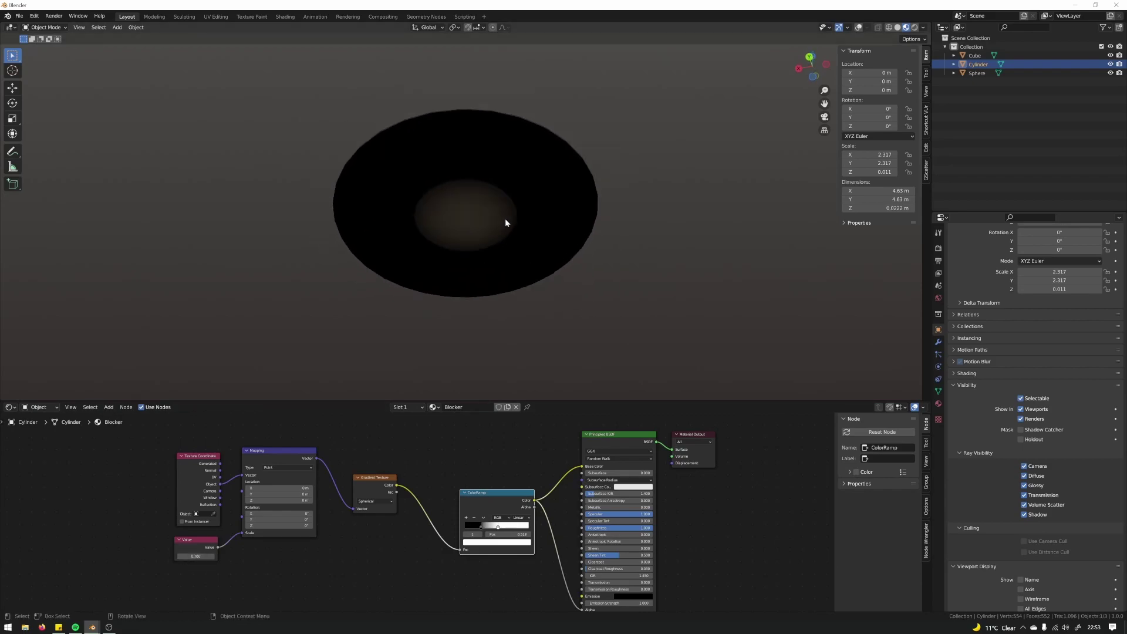
{"action": "left_click", "coordinate": [179, 556]}
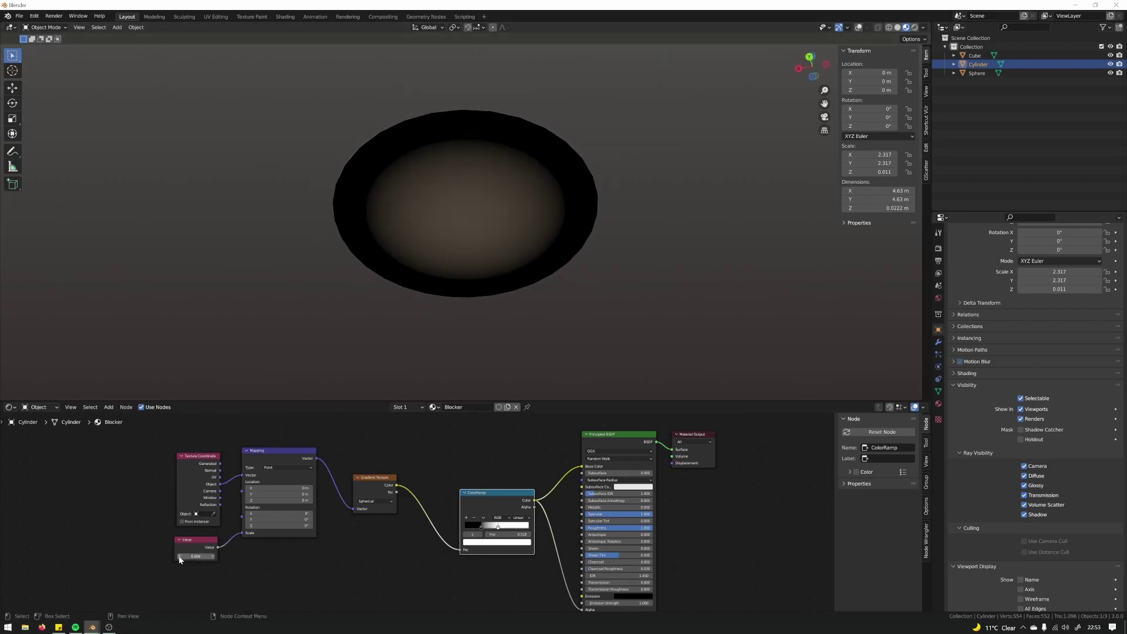
{"action": "left_click", "coordinate": [180, 556]}
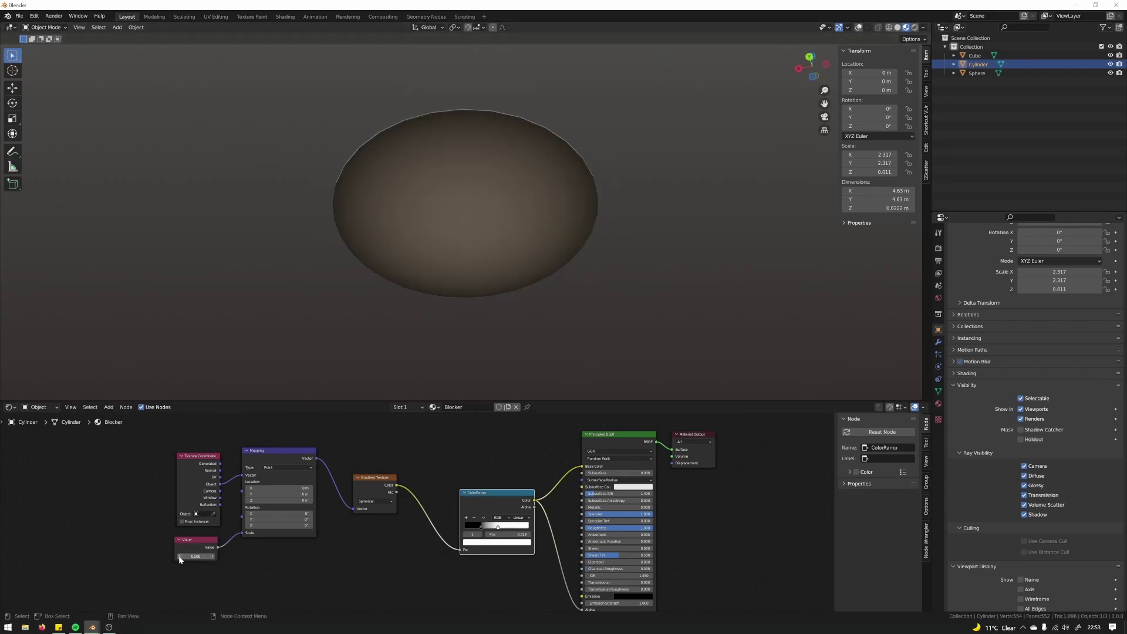
Step: Tighten the ColorRamp's black-to-white transition by moving its stops, and disconnect the ramp from the Base Color
{"action": "left_click", "coordinate": [483, 527]}
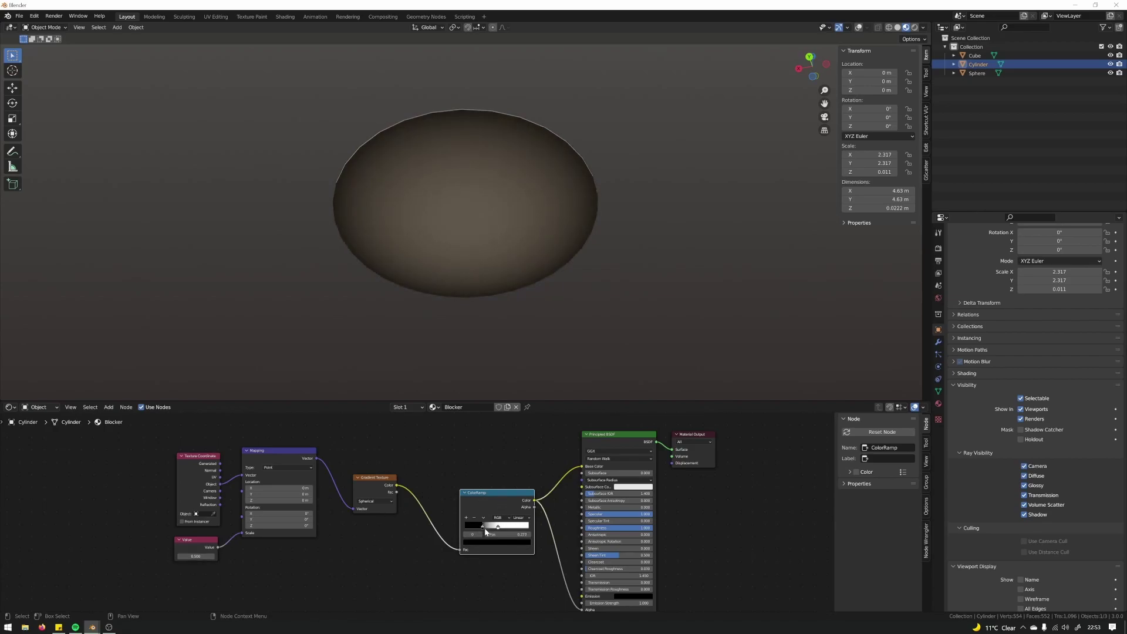
{"action": "left_click_drag", "start_coordinate": [486, 532], "coordinate": [490, 530]}
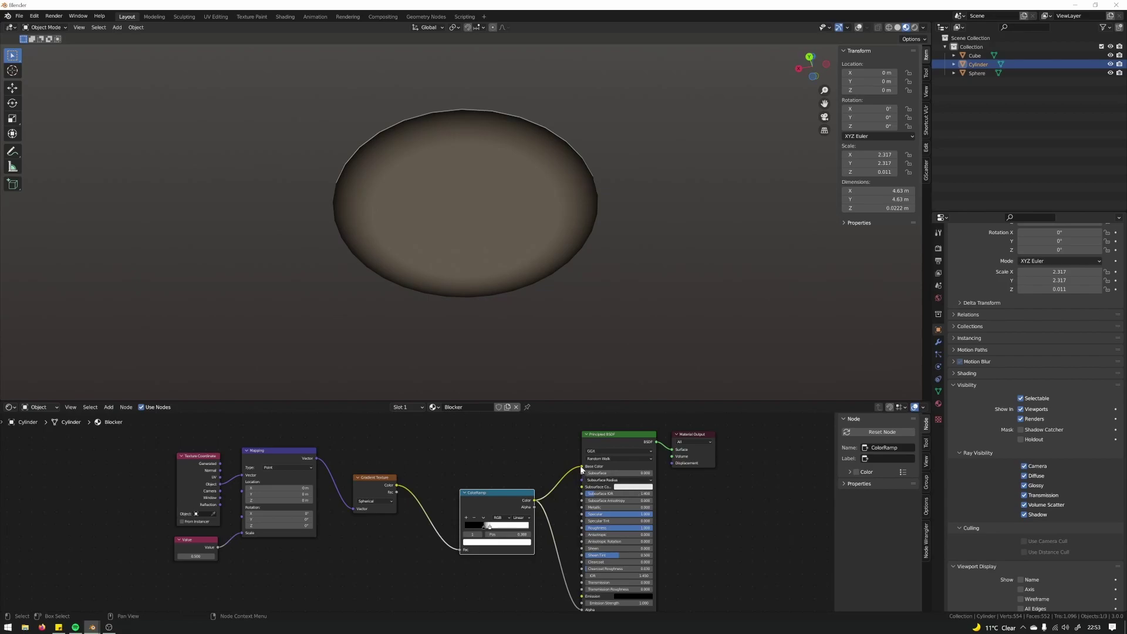
{"action": "left_click_drag", "start_coordinate": [582, 467], "coordinate": [557, 468]}
Step: Display the viewport in Rendered shading and fine-tune the ColorRamp, moving the white stop to about 0.379
{"action": "middle_click_drag", "start_coordinate": [540, 352], "coordinate": [537, 320]}
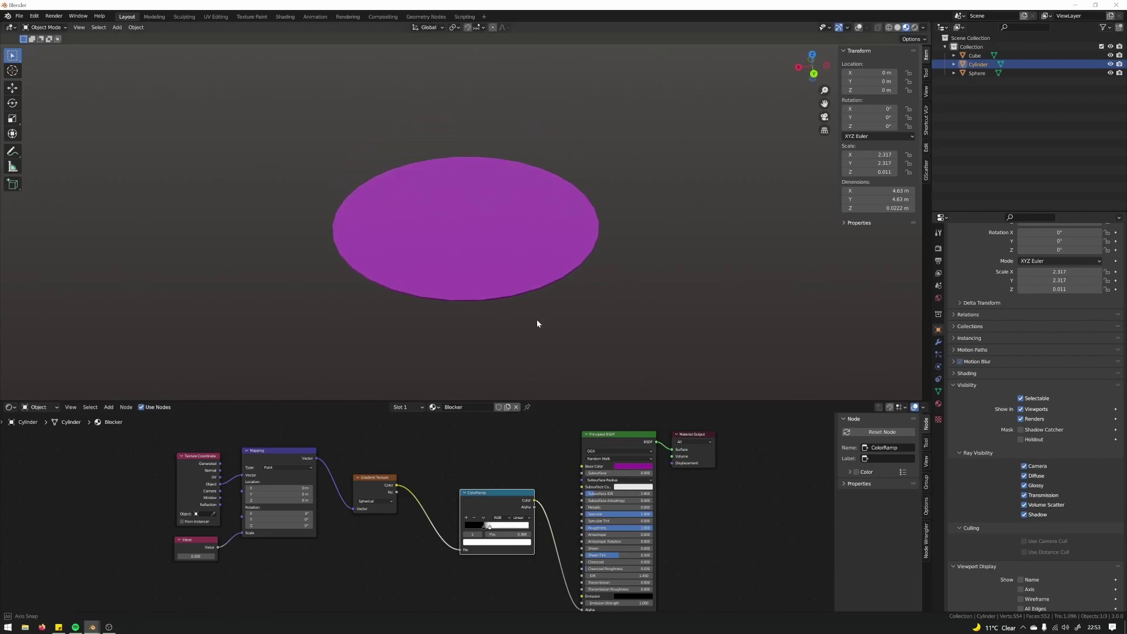
{"action": "key", "text": "z"}
{"action": "left_click", "coordinate": [555, 222]}
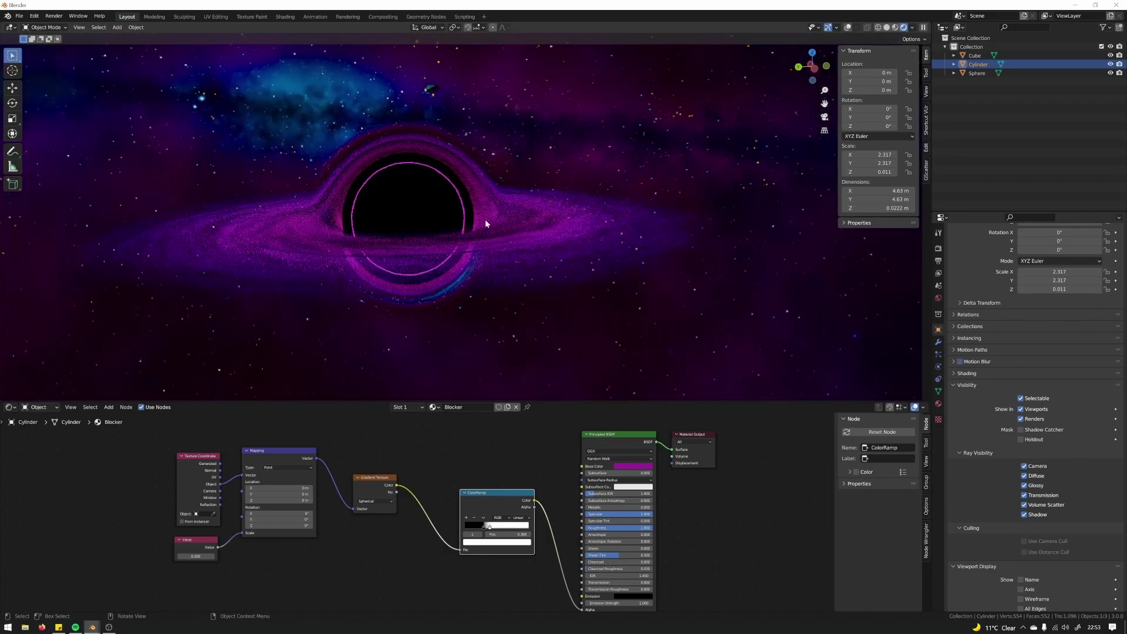
{"action": "scroll", "coordinate": [517, 461], "scroll_direction": "up", "scroll_amount": 1}
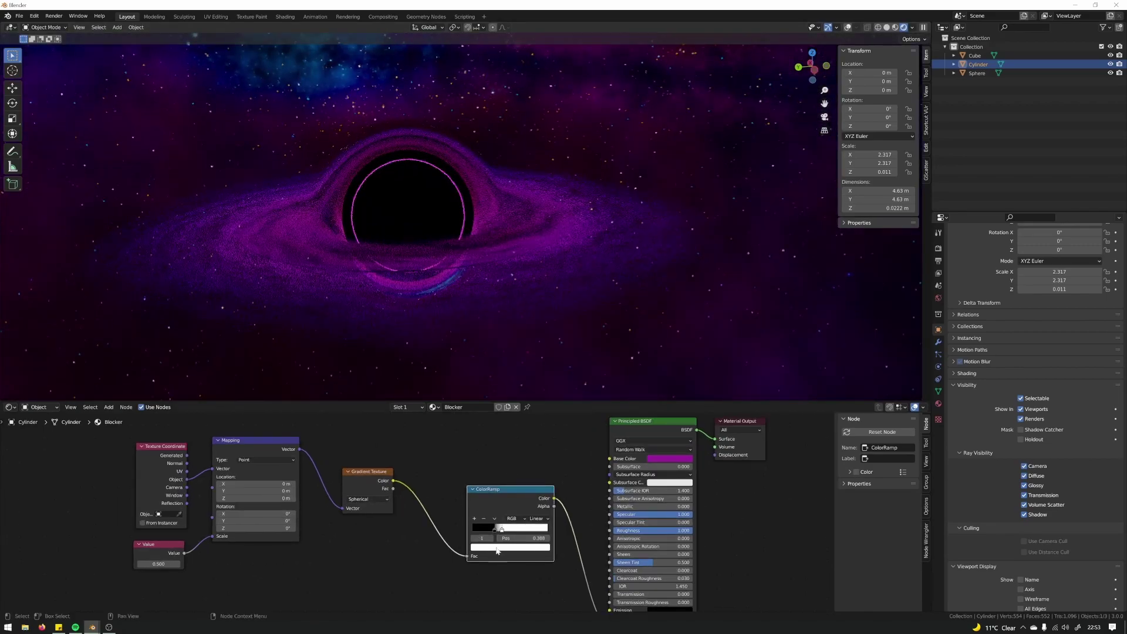
{"action": "mouse_move", "coordinate": [492, 530]}
{"action": "left_mouse_down"}
{"action": "mouse_move", "coordinate": [512, 531]}
{"action": "mouse_move", "coordinate": [493, 534]}
{"action": "left_mouse_up"}
{"action": "left_click_drag", "start_coordinate": [504, 530], "coordinate": [502, 531]}
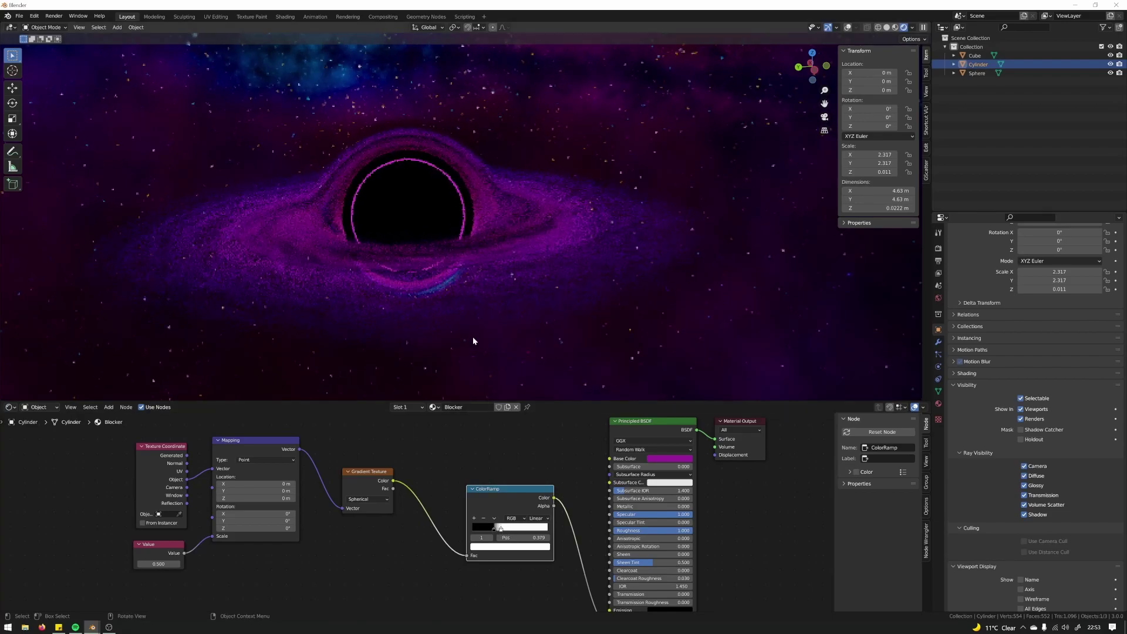
Step: Scale the Blocker cylinder up to about 2.586 on X and Y, and deselect it
{"action": "key", "text": "s"}
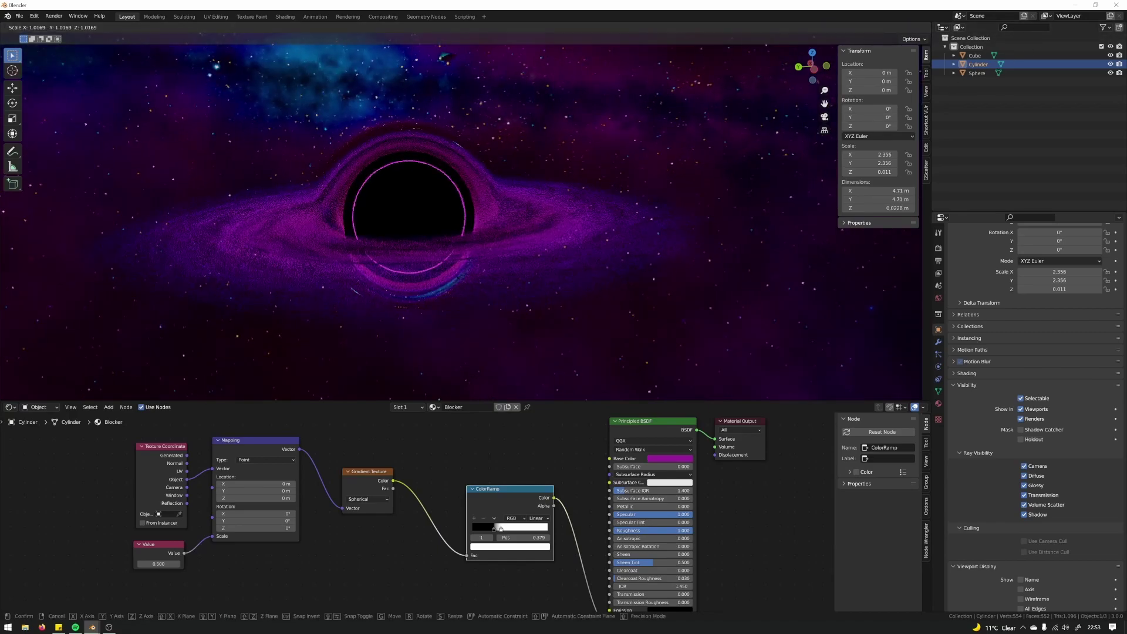
{"action": "left_click", "coordinate": [471, 282]}
{"action": "left_click", "coordinate": [648, 341]}
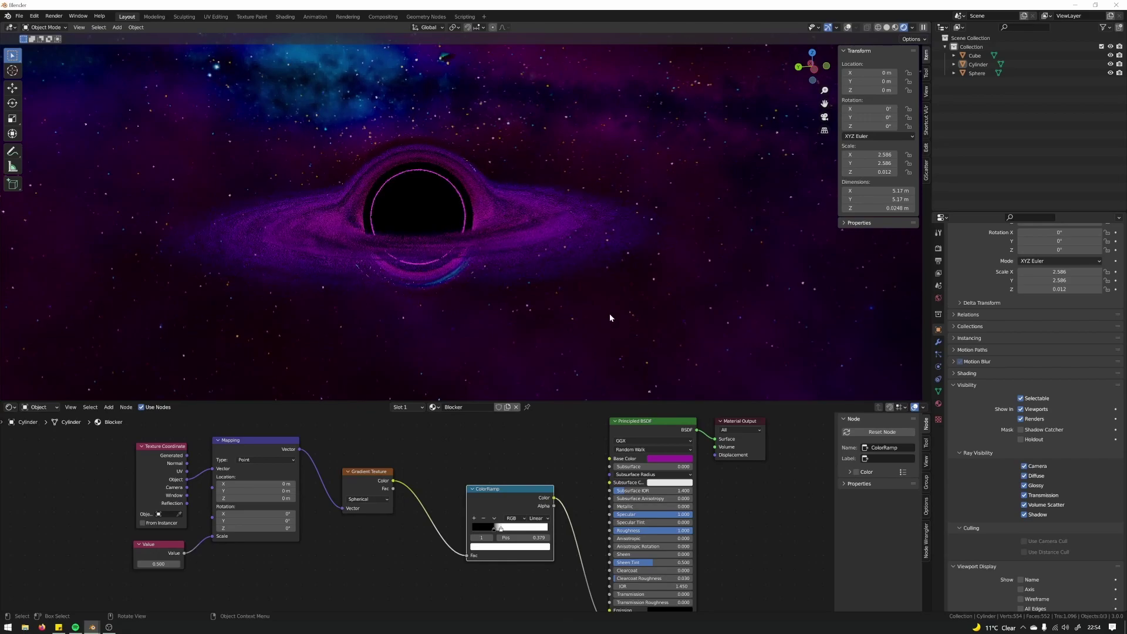
Step: Set the scene's Color Management look to Medium Contrast in the render settings
{"action": "scroll", "coordinate": [486, 461], "scroll_direction": "down", "scroll_amount": 3}
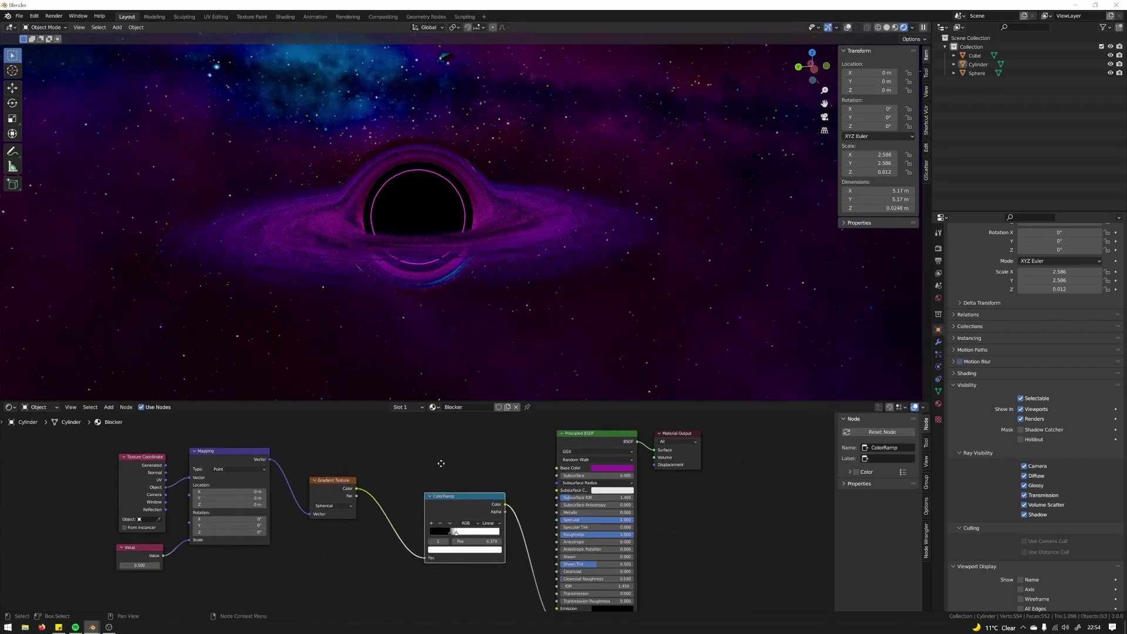
{"action": "left_click", "coordinate": [939, 260]}
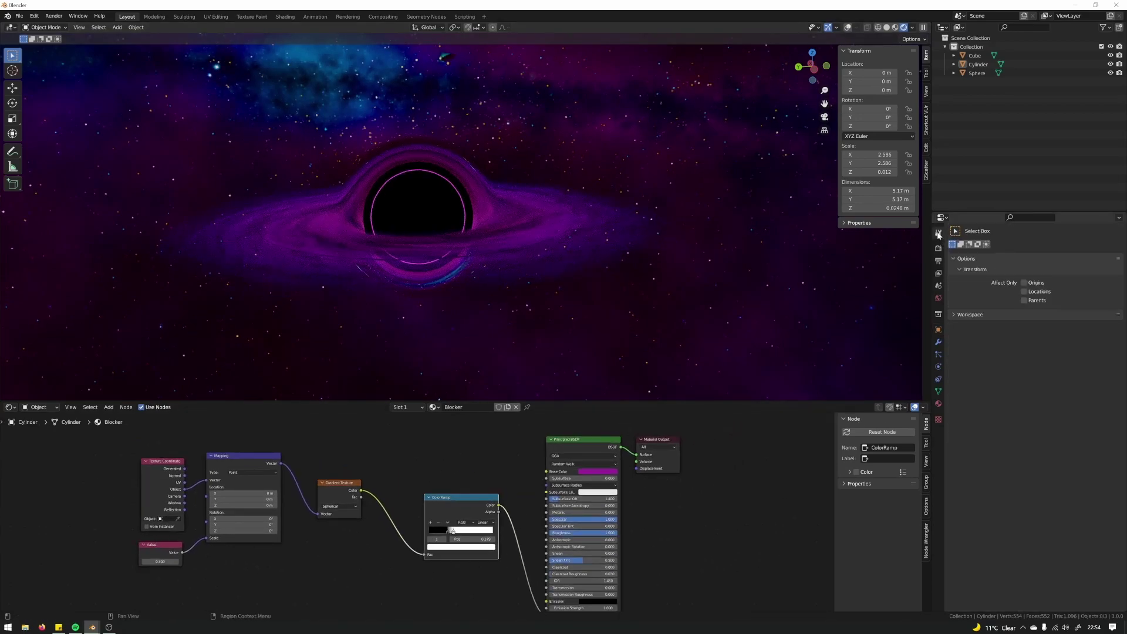
{"action": "left_click", "coordinate": [938, 248]}
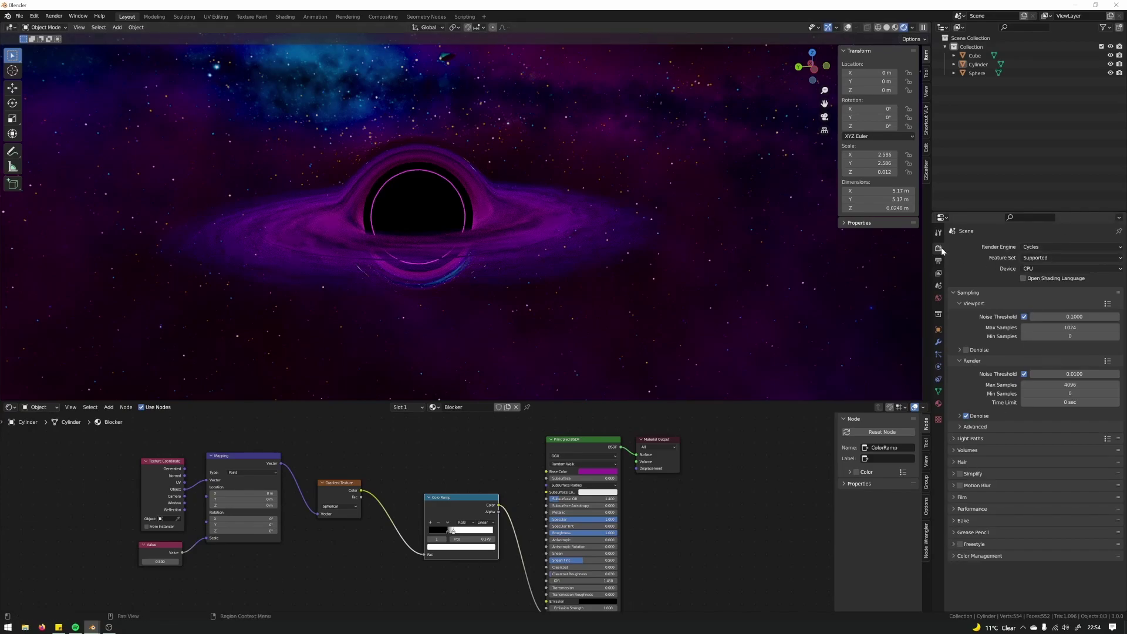
{"action": "left_click", "coordinate": [954, 555]}
{"action": "scroll", "coordinate": [1038, 550], "scroll_direction": "down", "scroll_amount": 2}
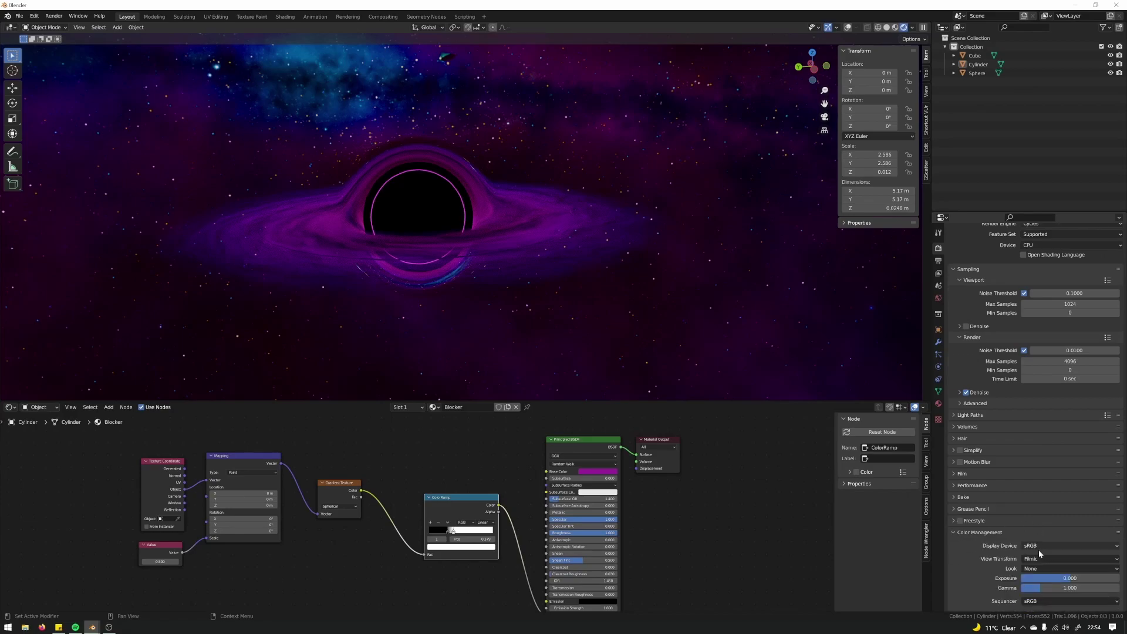
{"action": "left_click", "coordinate": [1037, 559]}
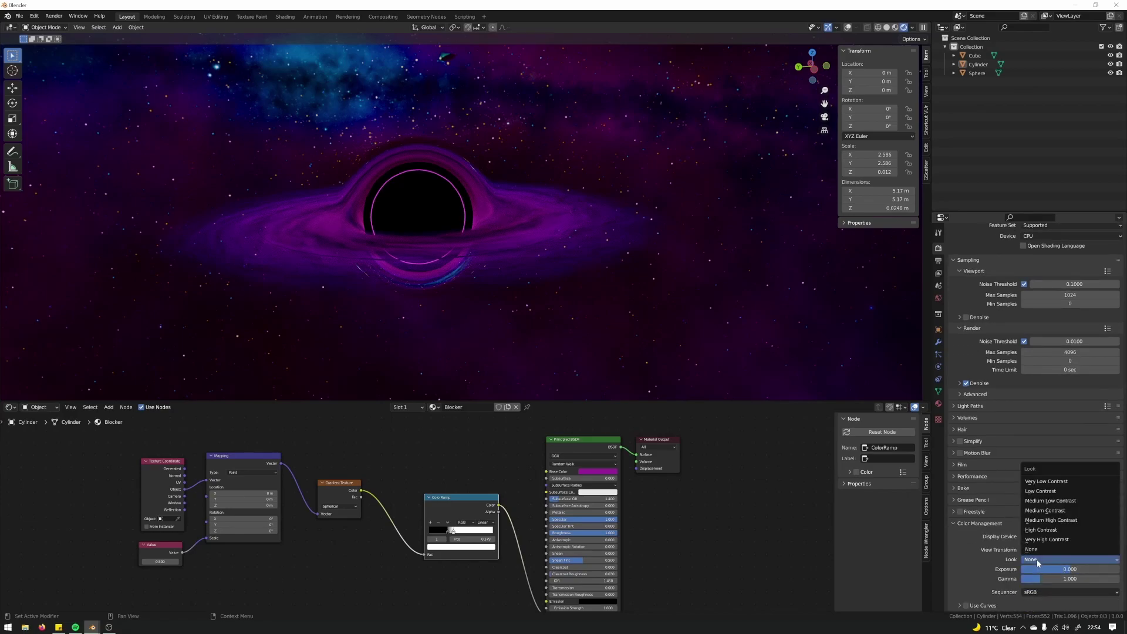
{"action": "left_click", "coordinate": [1043, 510]}
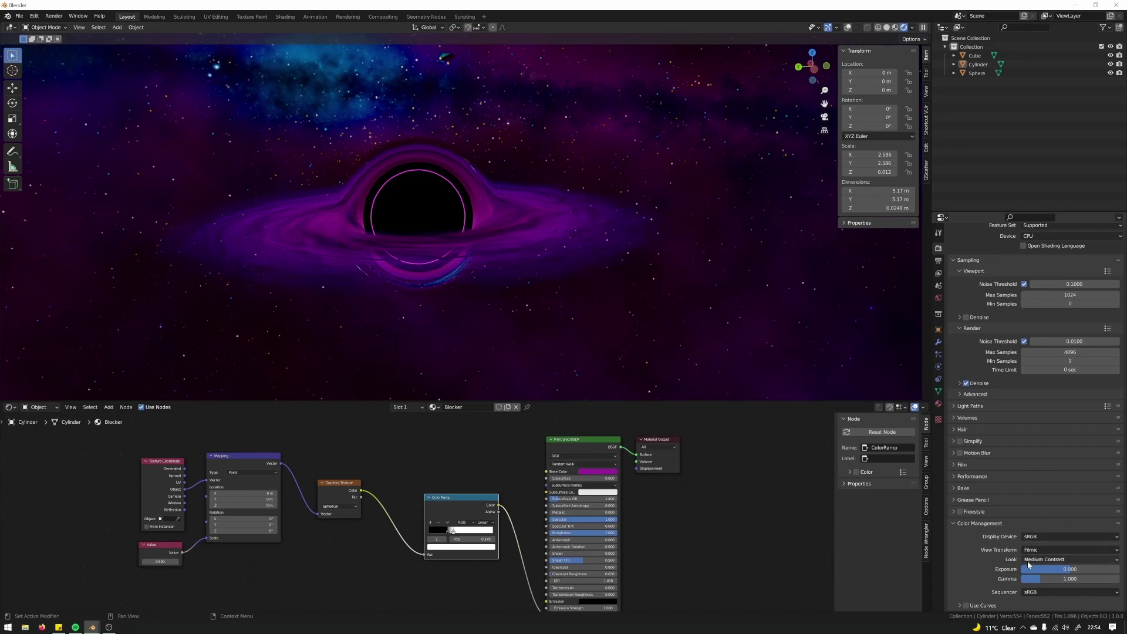
Step: Try the High Contrast look, and return the Color Management look to Medium Contrast
{"action": "left_click", "coordinate": [1036, 560]}
{"action": "left_click", "coordinate": [1052, 532]}
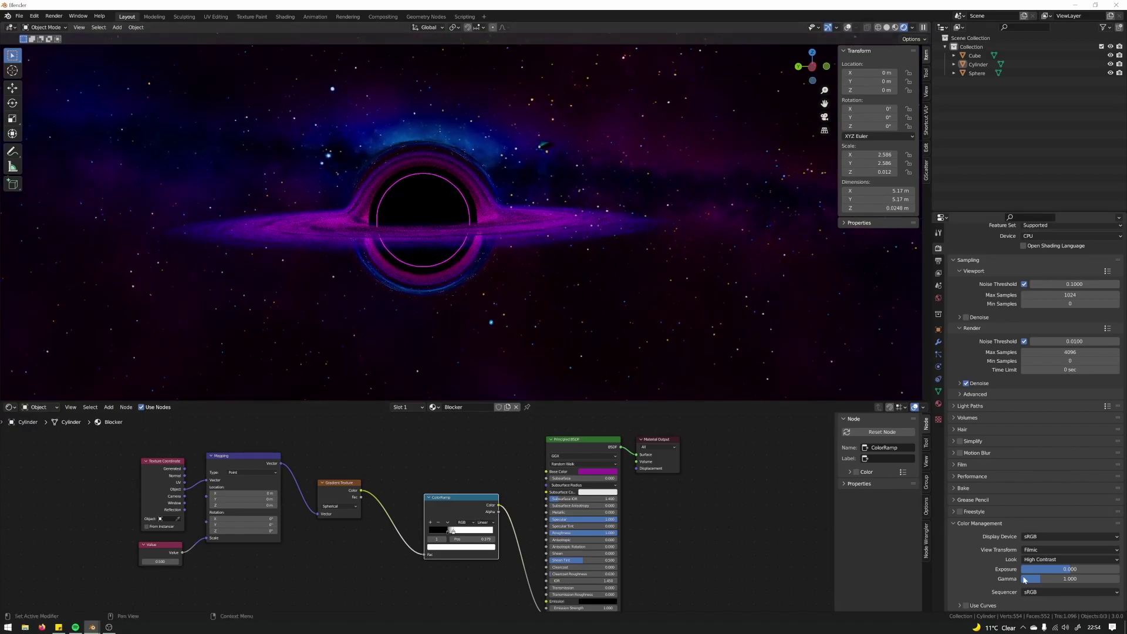
{"action": "left_click", "coordinate": [1053, 559]}
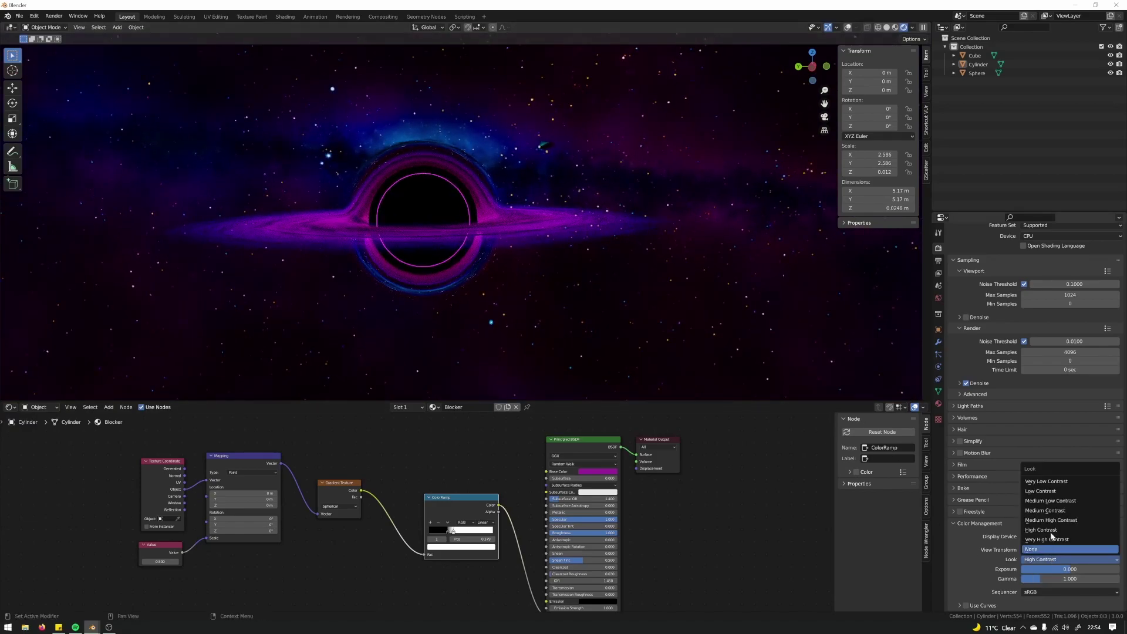
{"action": "left_click", "coordinate": [1047, 511]}
Step: Select the accretion disk cube and bring the disk into a close-up view
{"action": "left_click", "coordinate": [486, 231]}
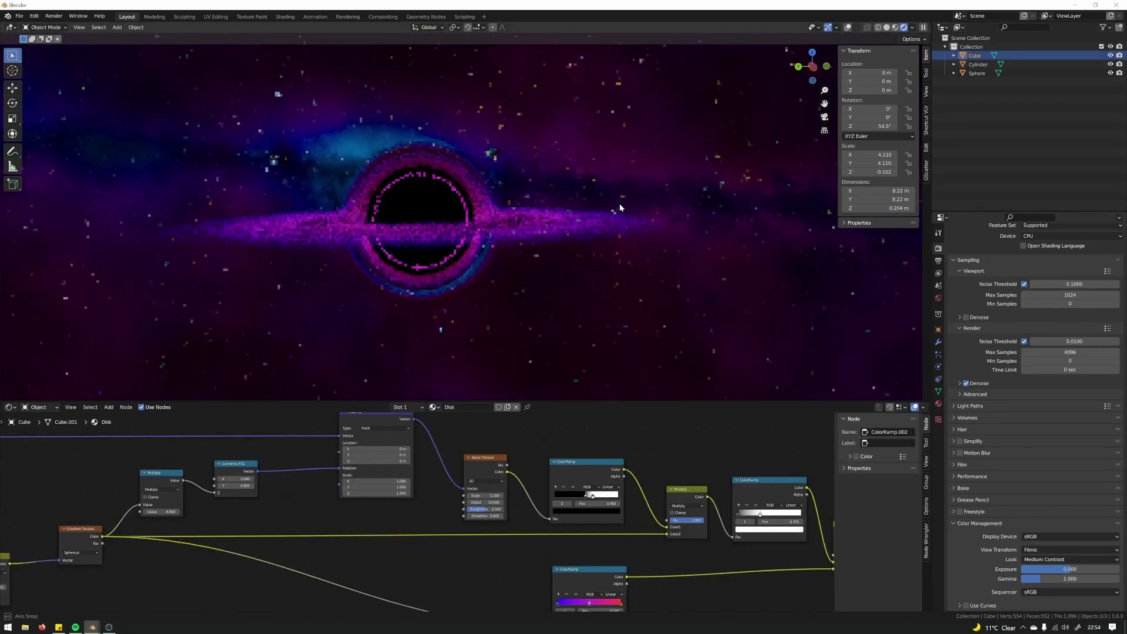
{"action": "mouse_move", "coordinate": [609, 199]}
{"action": "middle_mouse_down"}
{"action": "mouse_move", "coordinate": [615, 189]}
{"action": "mouse_move", "coordinate": [583, 209]}
{"action": "mouse_move", "coordinate": [597, 224]}
{"action": "mouse_move", "coordinate": [547, 220]}
{"action": "mouse_move", "coordinate": [555, 207]}
{"action": "mouse_move", "coordinate": [568, 204]}
{"action": "mouse_move", "coordinate": [516, 249]}
{"action": "middle_mouse_up"}
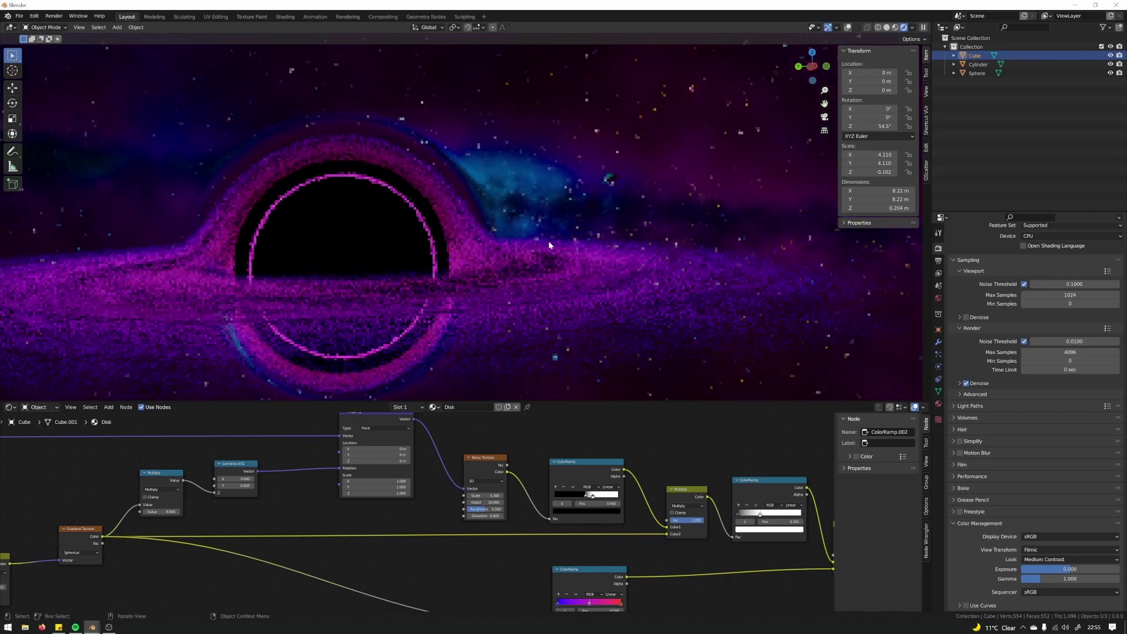